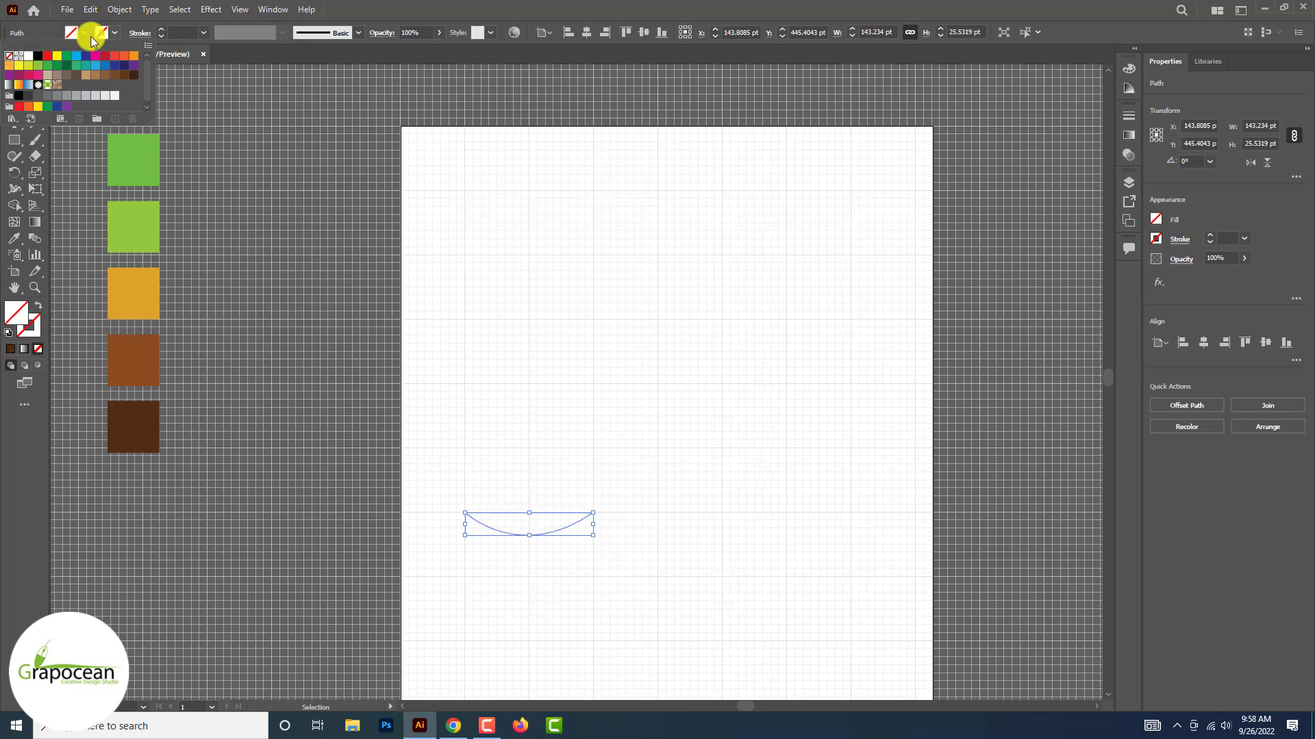
# Give the selected arc a black stroke with the symmetrical lens-shaped width profile and a 6 pt weight
pyautogui.click(114, 34)
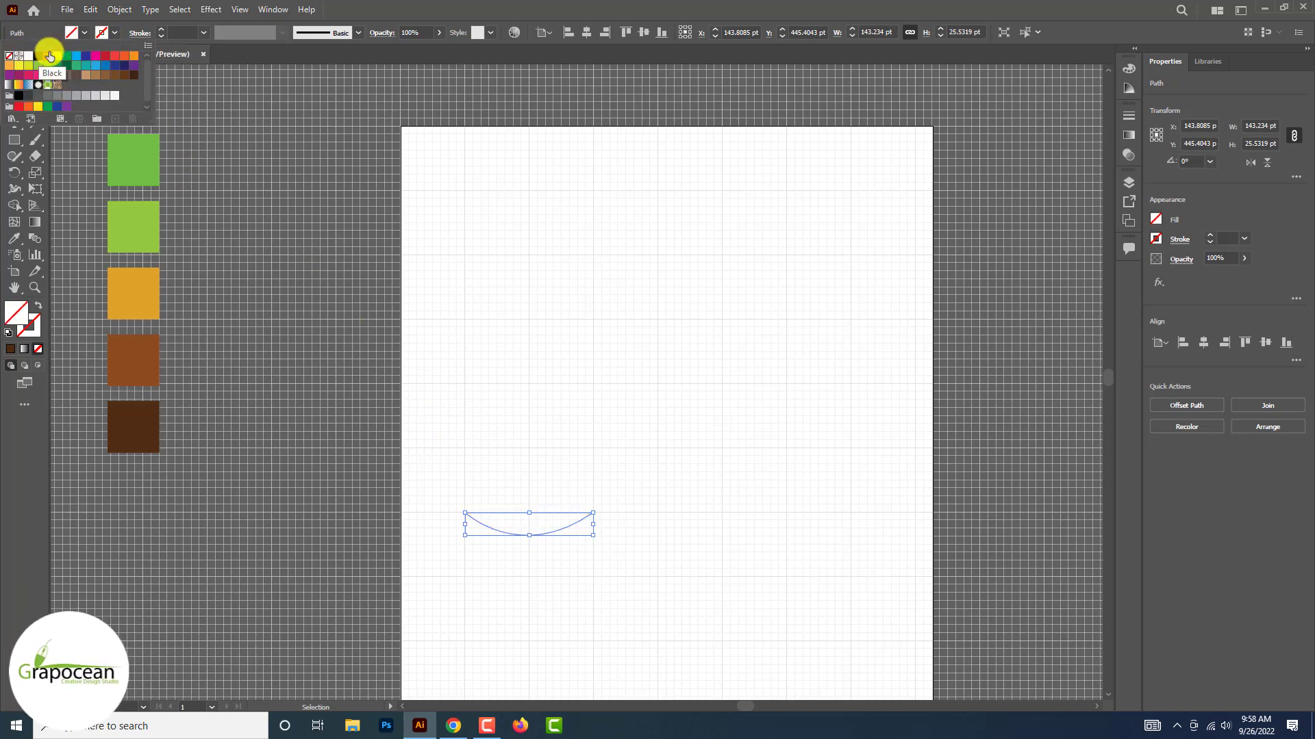
pyautogui.click(283, 34)
pyautogui.click(250, 71)
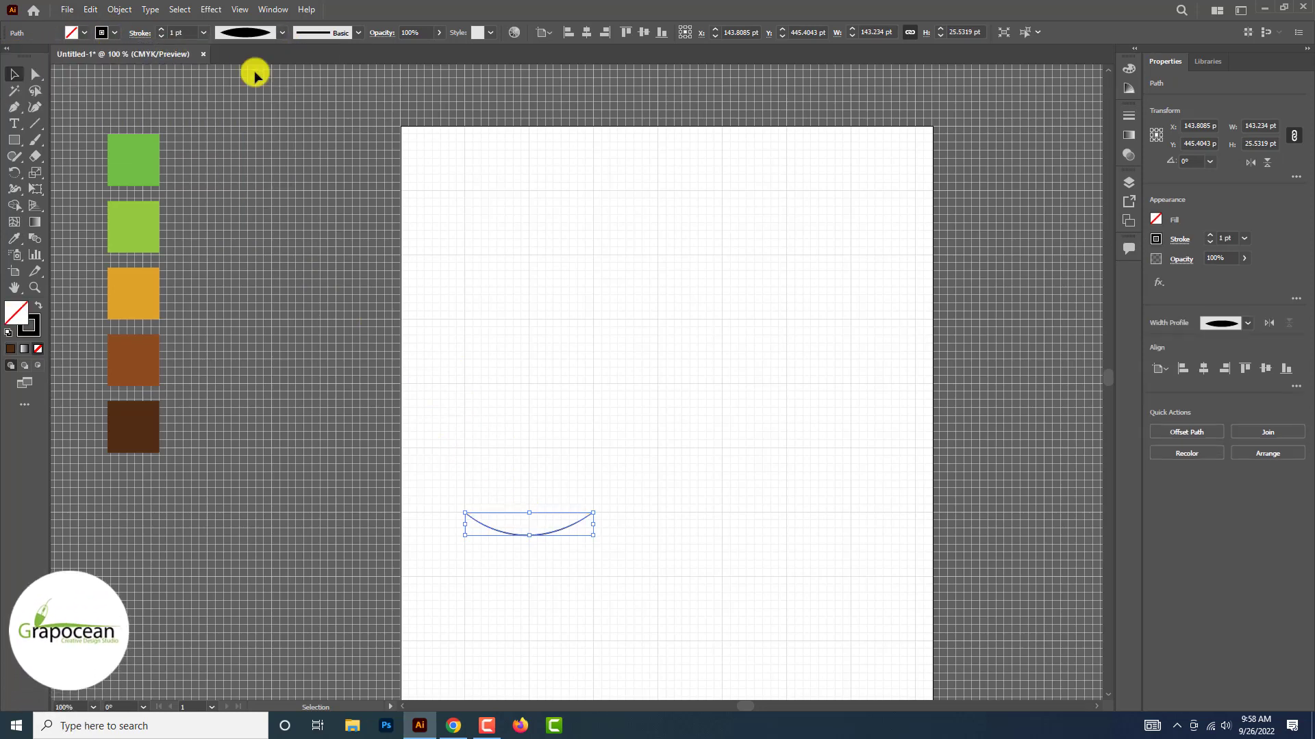
pyautogui.click(161, 29)
pyautogui.click(161, 30)
pyautogui.click(161, 30)
# Try the one-sided tapered width profile on the arc, return to the lens-shaped profile and set the stroke weight to 8 pt
pyautogui.click(281, 32)
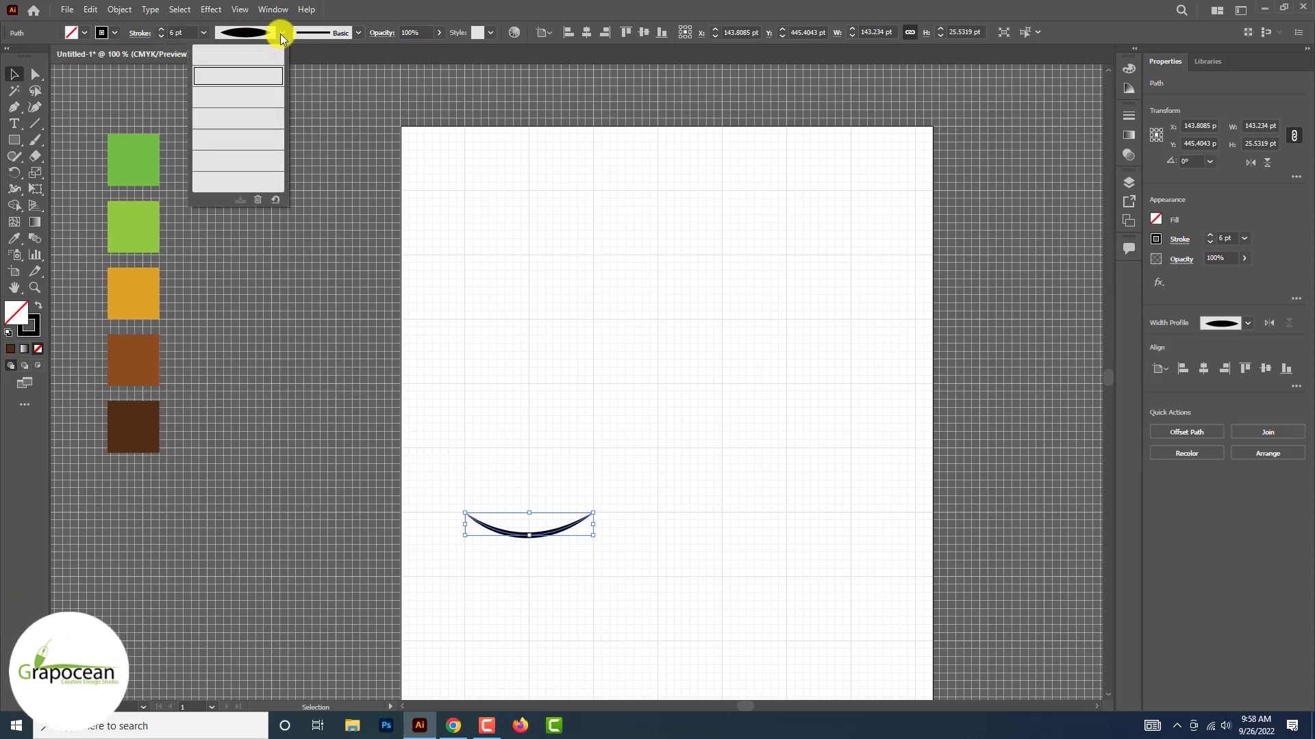
pyautogui.click(264, 116)
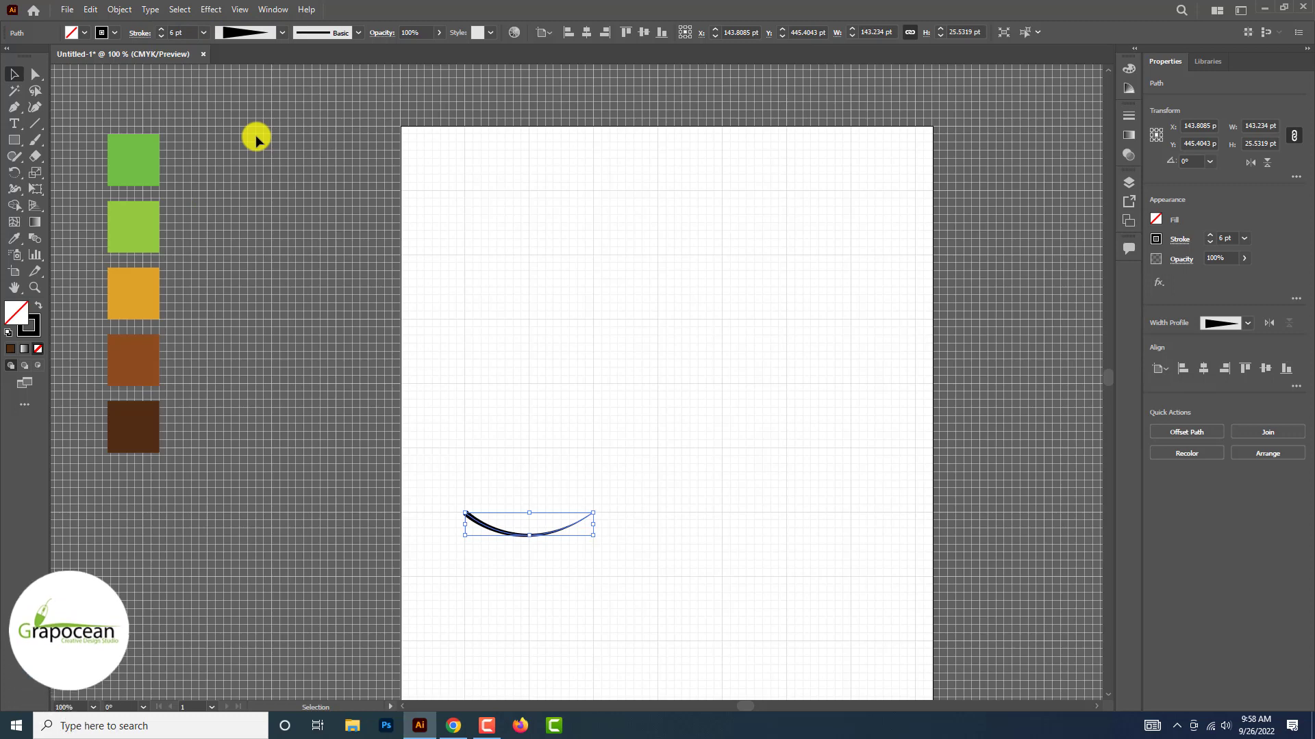
pyautogui.click(161, 30)
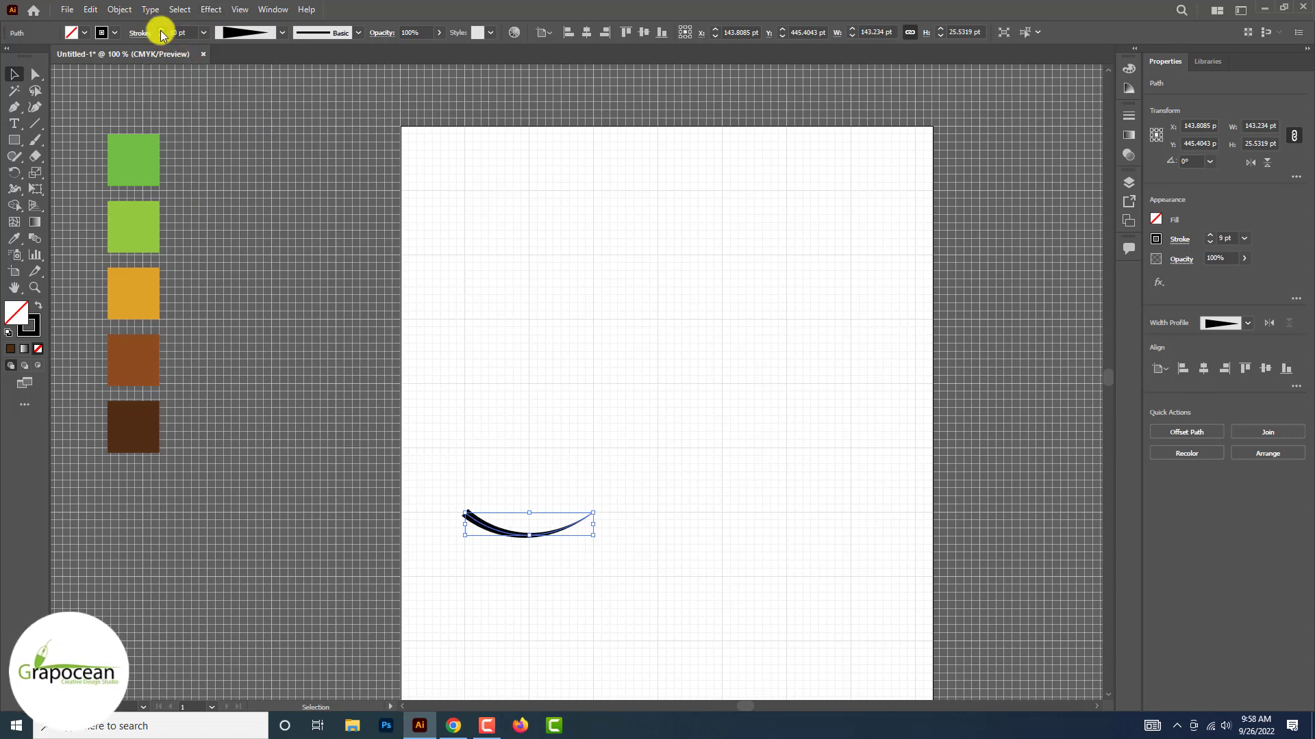
pyautogui.click(162, 29)
pyautogui.click(281, 33)
pyautogui.click(250, 76)
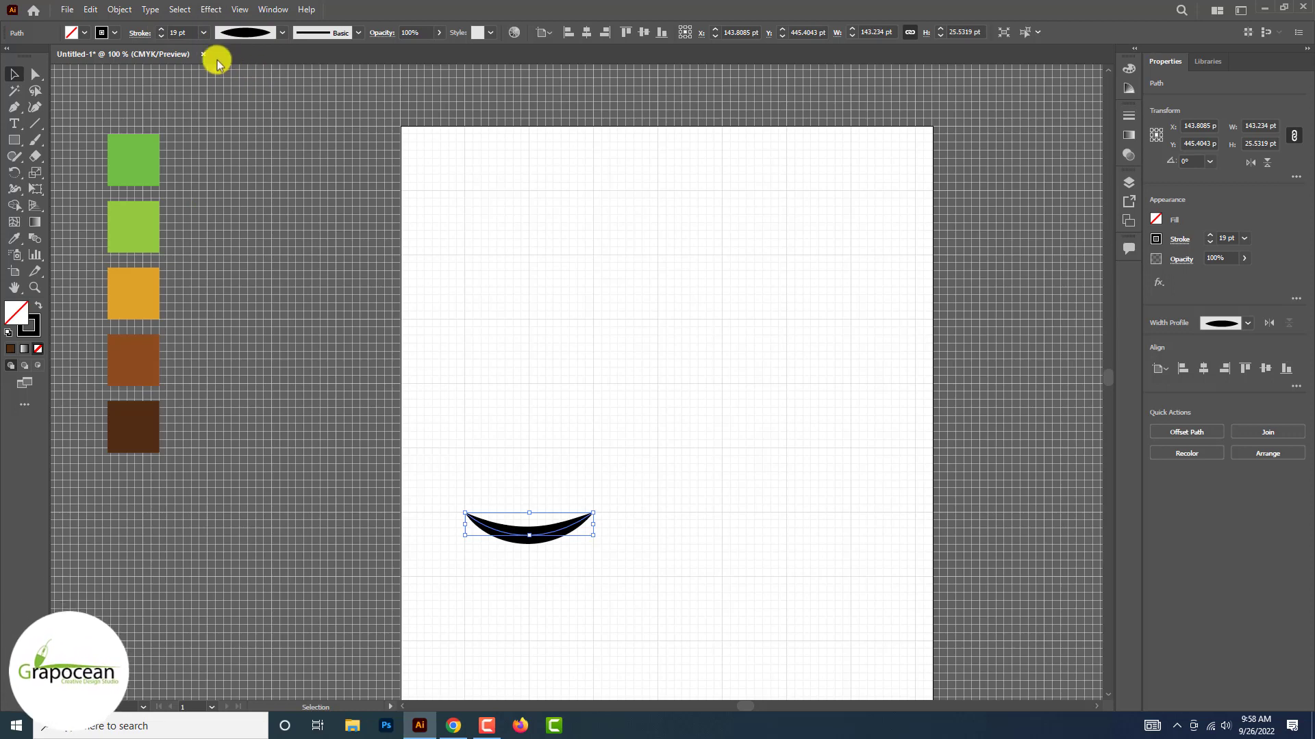
pyautogui.click(163, 30)
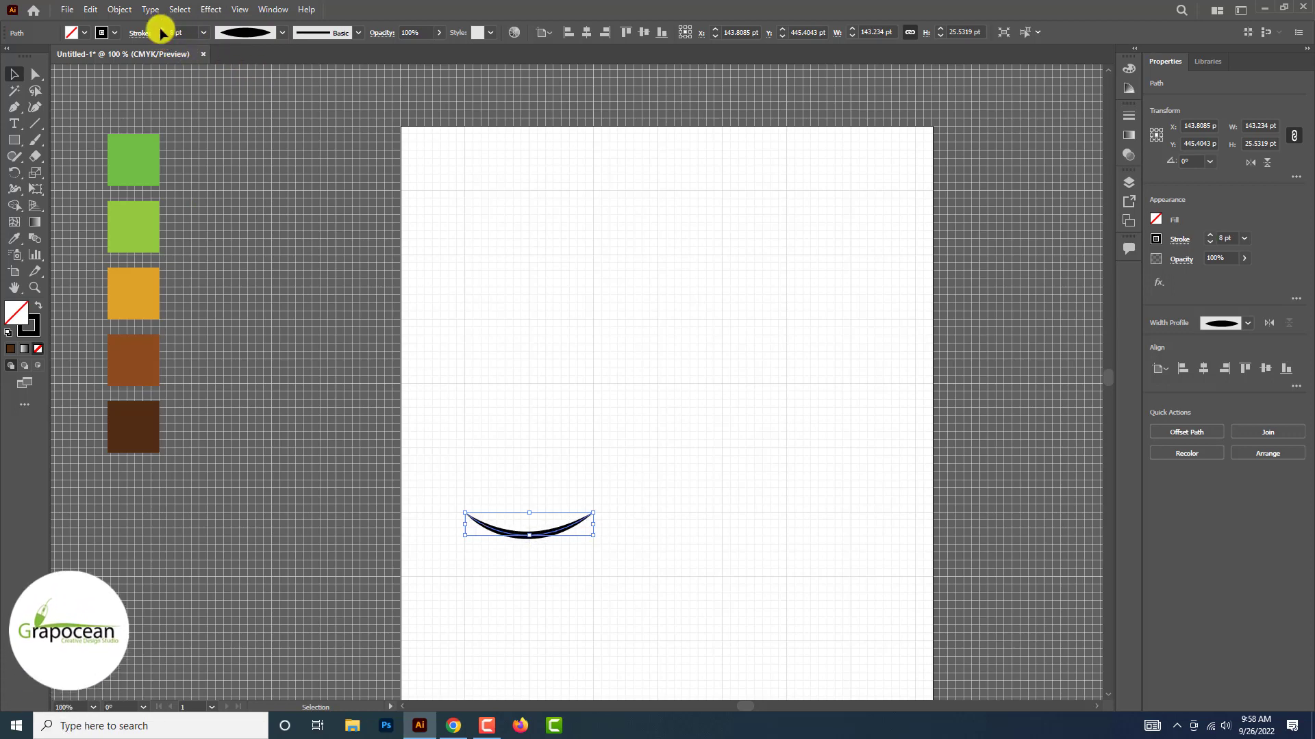
# Draw a curved Pen path about 72 × 94 pt from above the arc's left end down to the arc's middle
pyautogui.click(15, 108)
pyautogui.moveTo(465, 447); pyautogui.dragTo(498, 495)
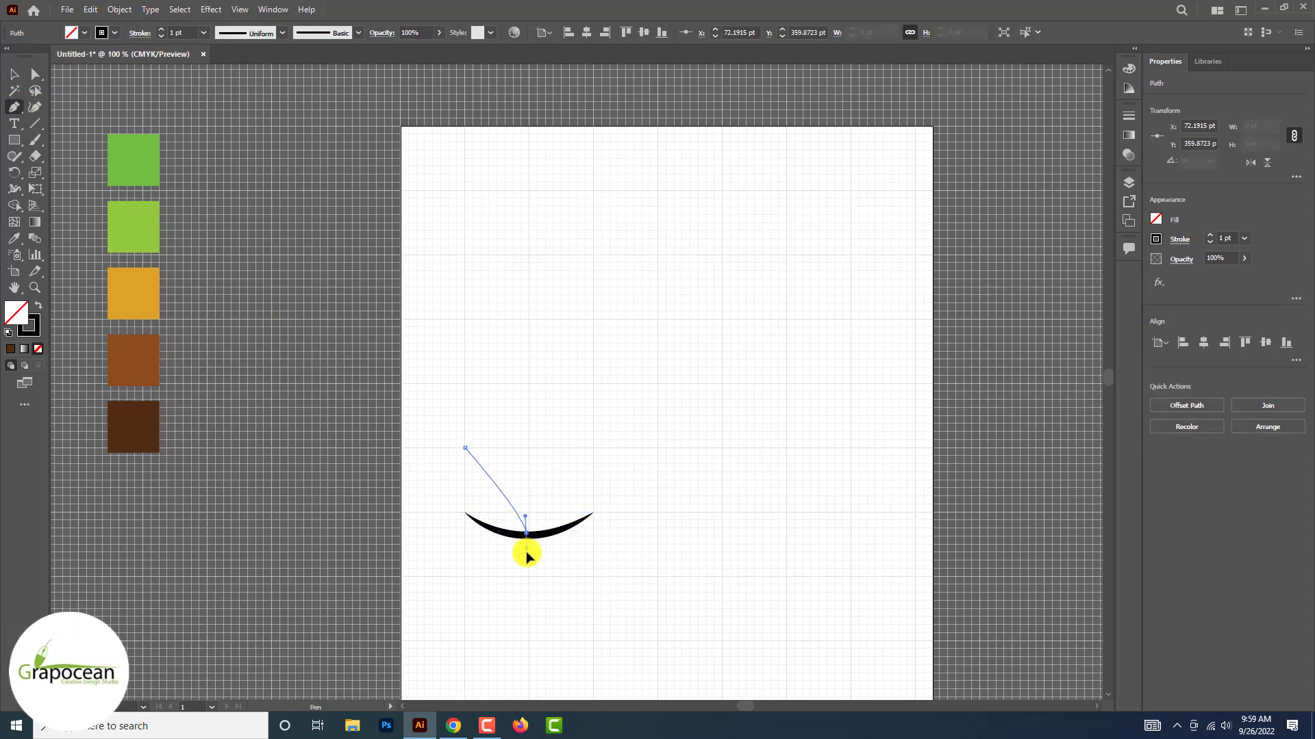
pyautogui.moveTo(518, 606); pyautogui.dragTo(517, 608)
pyautogui.hotkey('ctrl', 'z')
pyautogui.scroll(2, 519, 608)
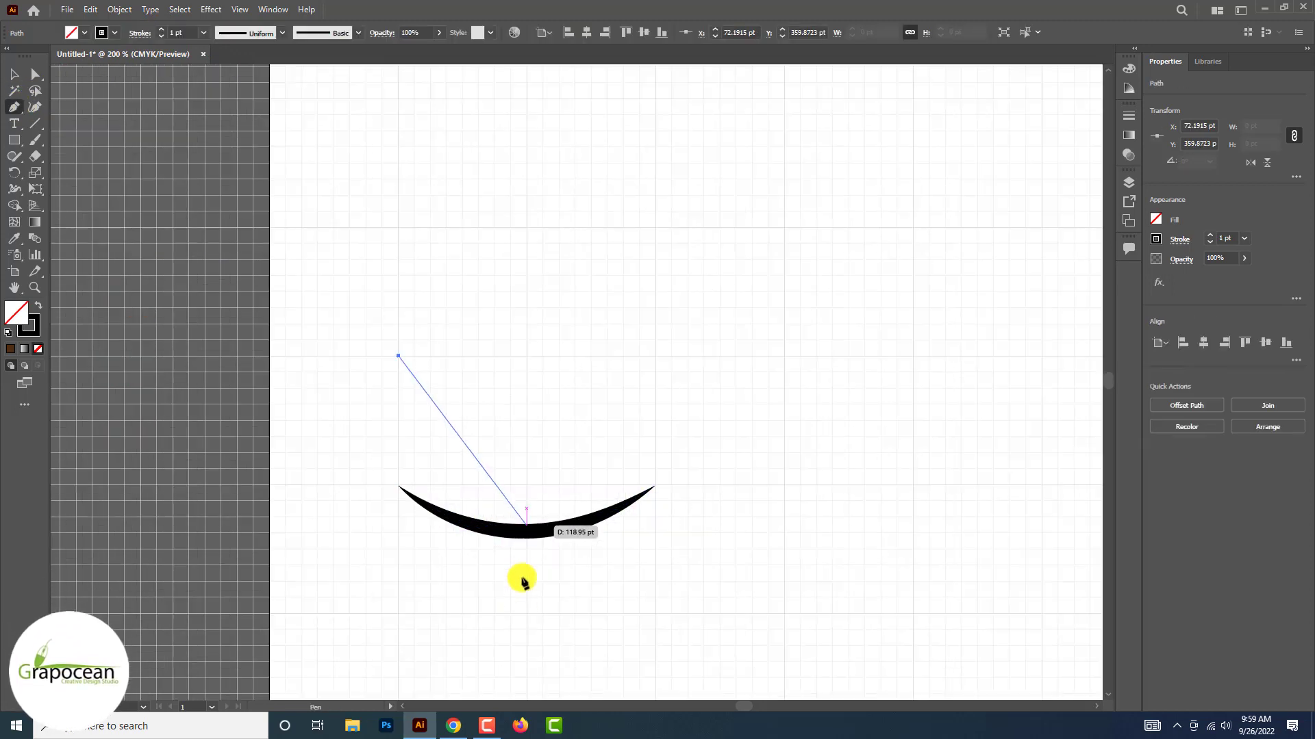
pyautogui.moveTo(519, 675); pyautogui.dragTo(520, 668)
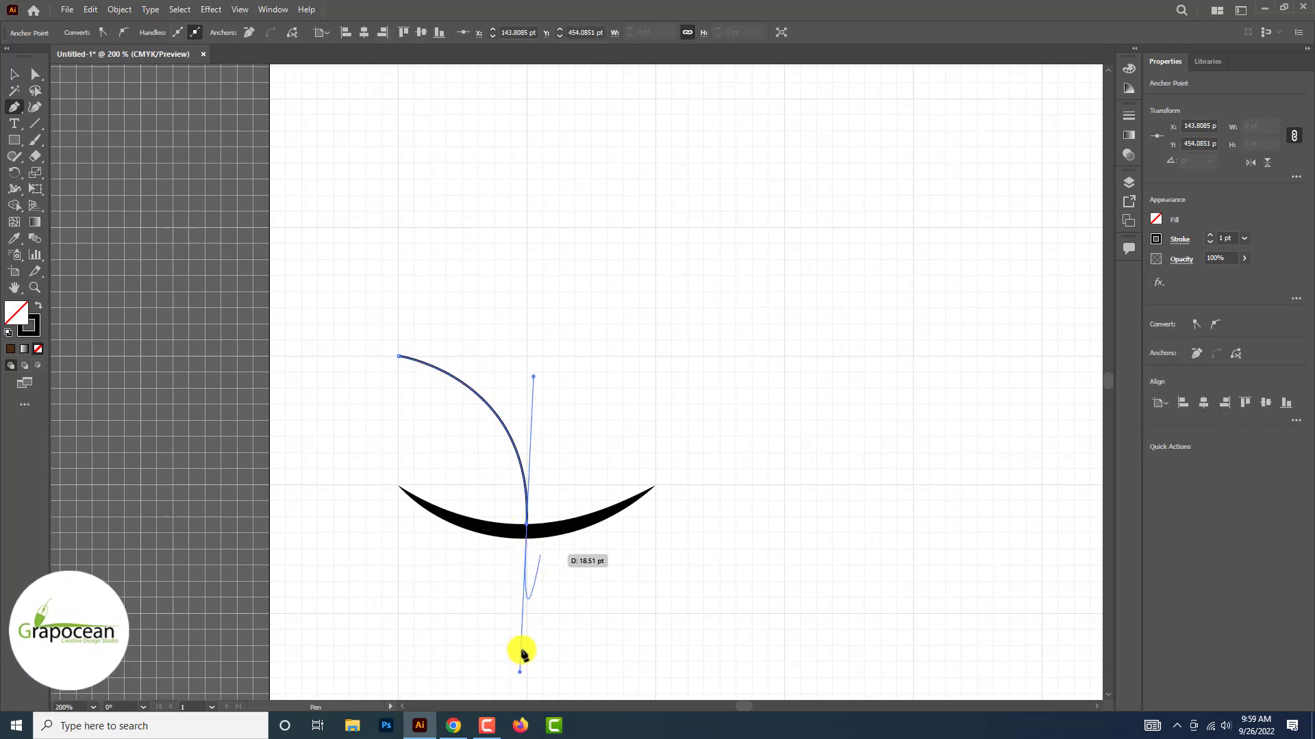
pyautogui.click(527, 525)
pyautogui.click(14, 74)
pyautogui.click(341, 207)
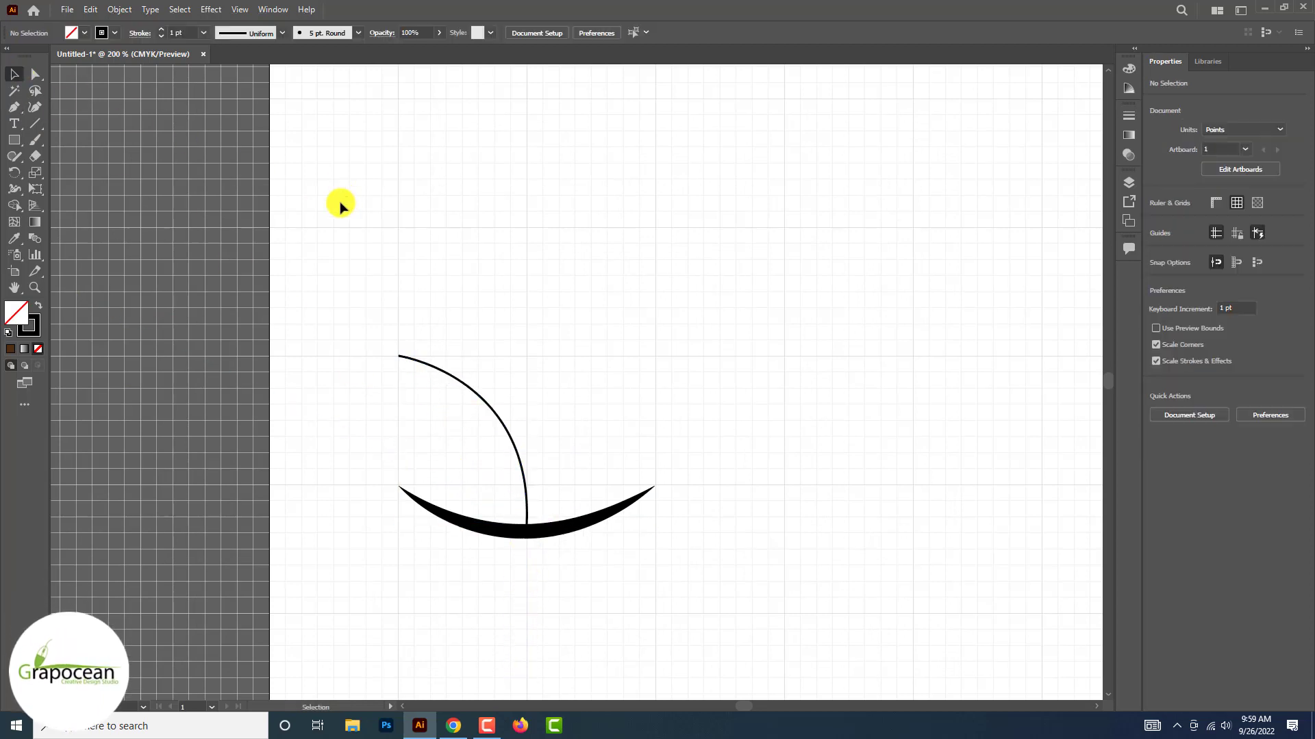
# Copy the arc's 8 pt black stroke onto the new curve with the Eyedropper and apply the lens-shaped width profile
pyautogui.click(491, 411)
pyautogui.click(14, 238)
pyautogui.click(469, 522)
pyautogui.click(276, 35)
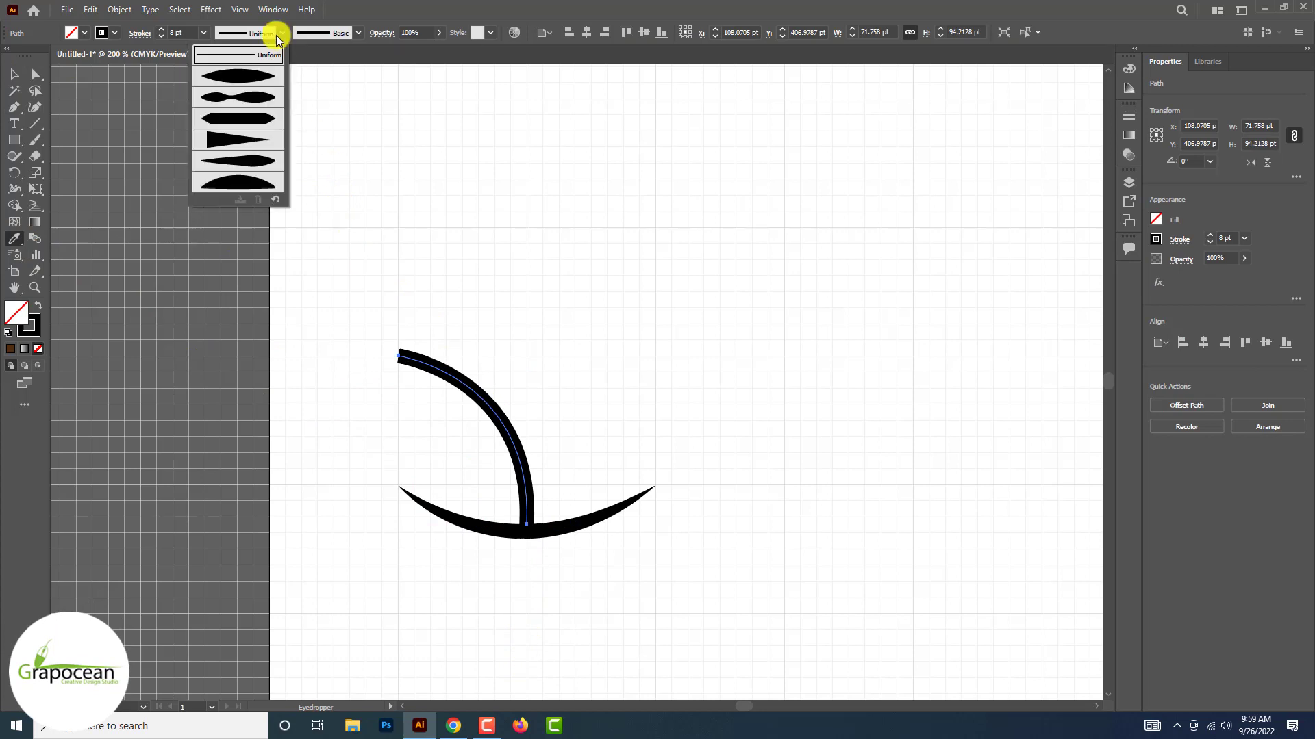
pyautogui.click(254, 75)
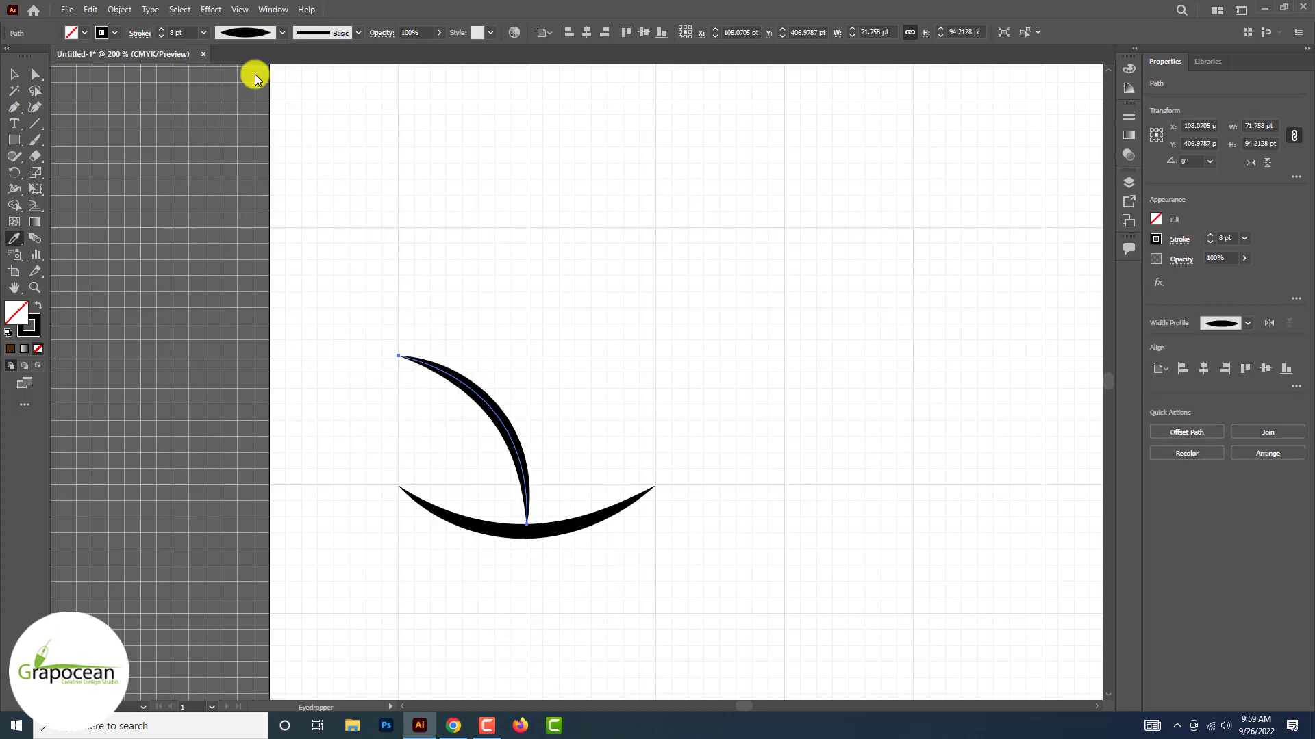
# Change the upper curve to the one-sided tapered width profile and flip it so the thick end meets the arc
pyautogui.click(278, 34)
pyautogui.click(253, 140)
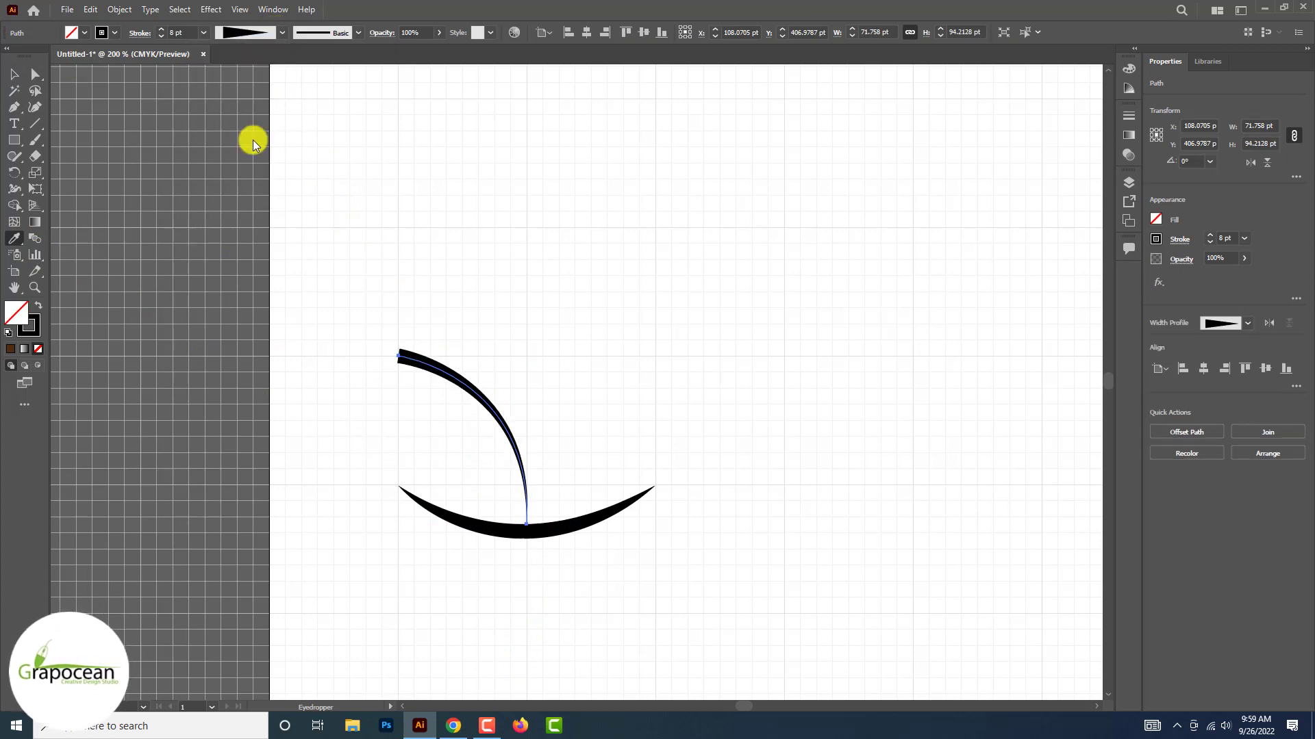
pyautogui.click(22, 80)
pyautogui.click(536, 557)
pyautogui.click(399, 358)
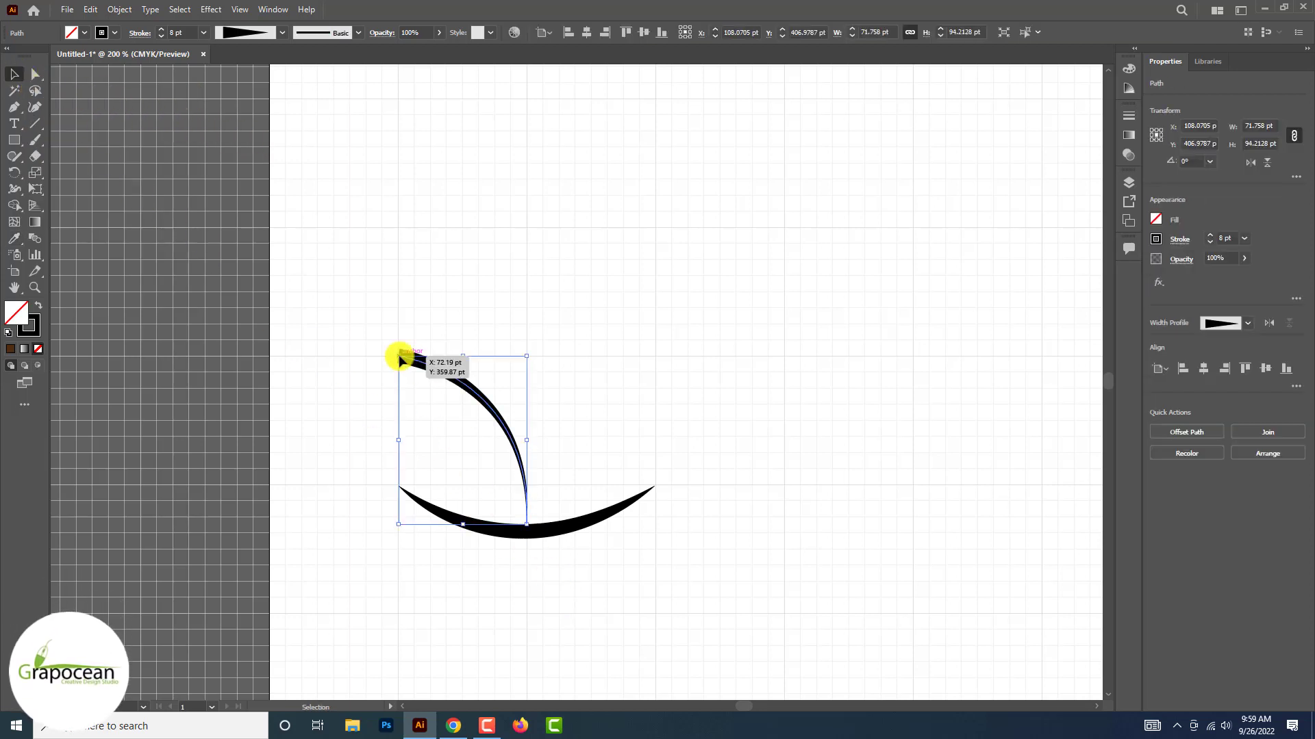
pyautogui.click(1271, 325)
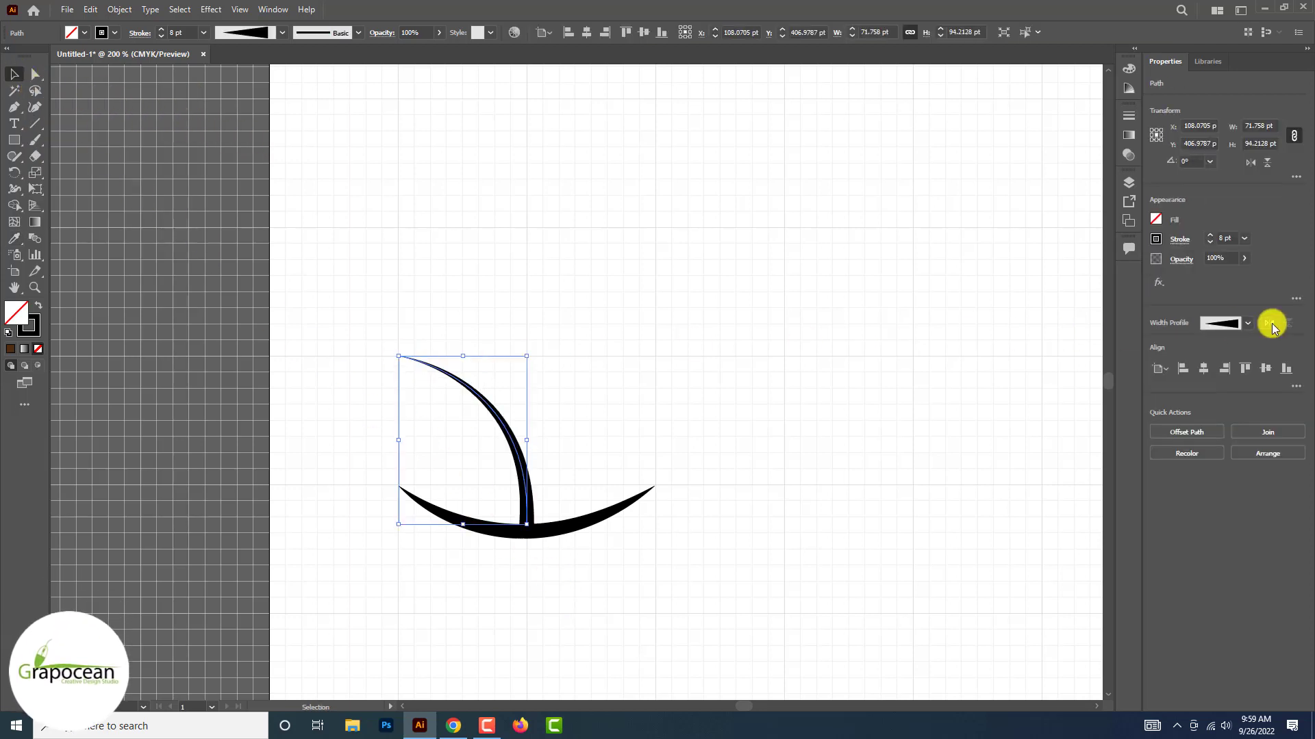
pyautogui.click(257, 279)
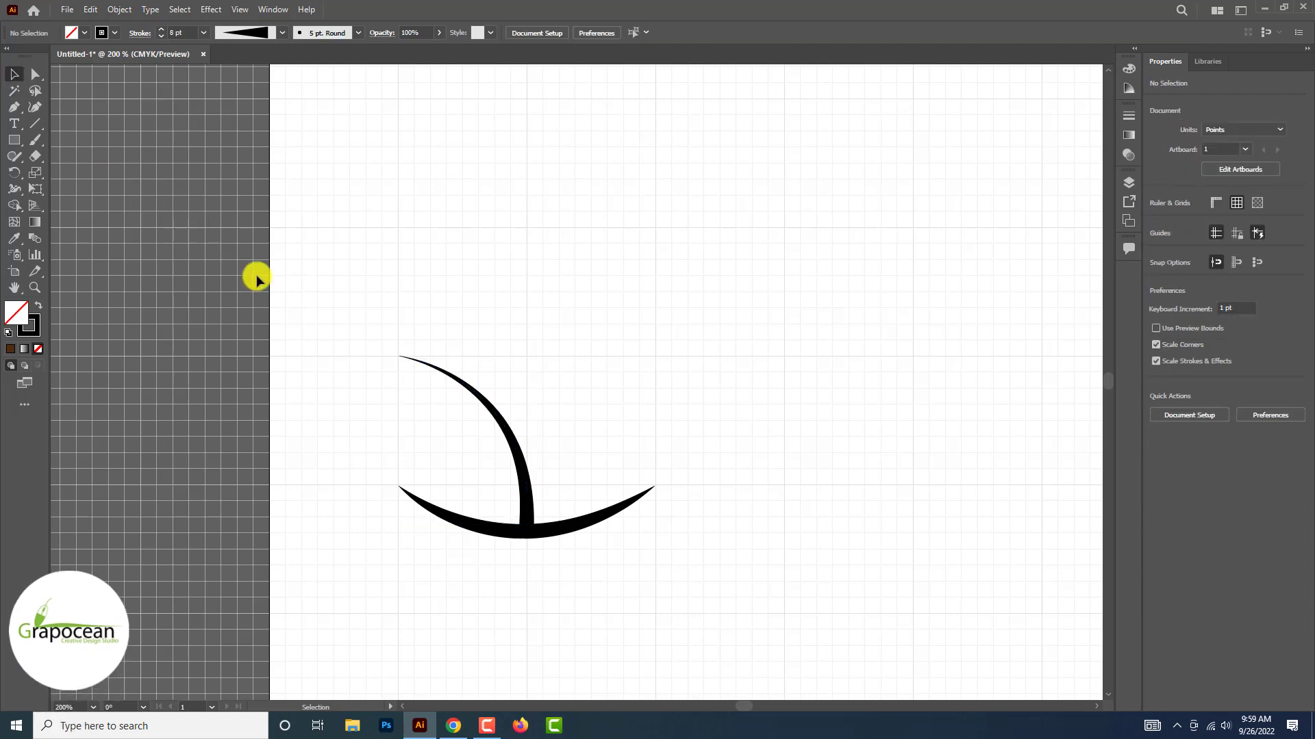
# Apply the one-sided tapered width profile to the lower arc and flip it so the right end is thick
pyautogui.click(586, 526)
pyautogui.click(282, 33)
pyautogui.click(270, 100)
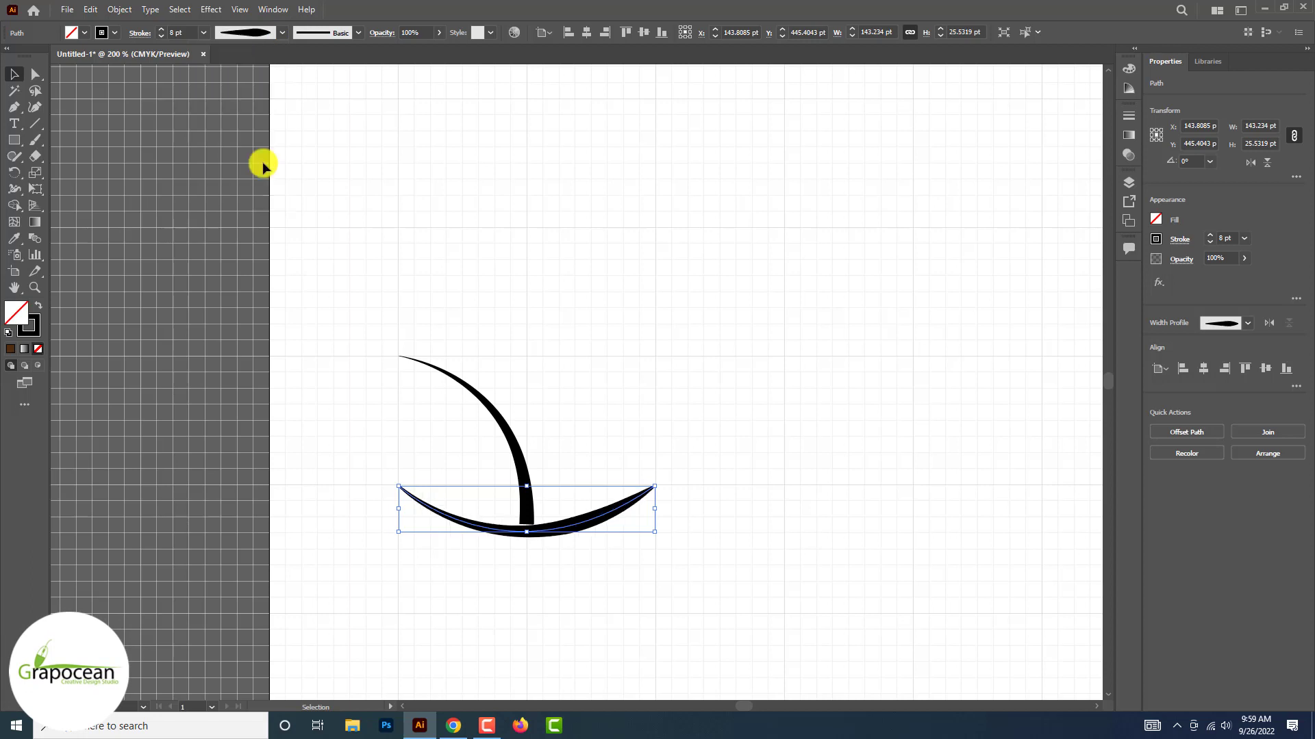
pyautogui.click(281, 33)
pyautogui.click(264, 106)
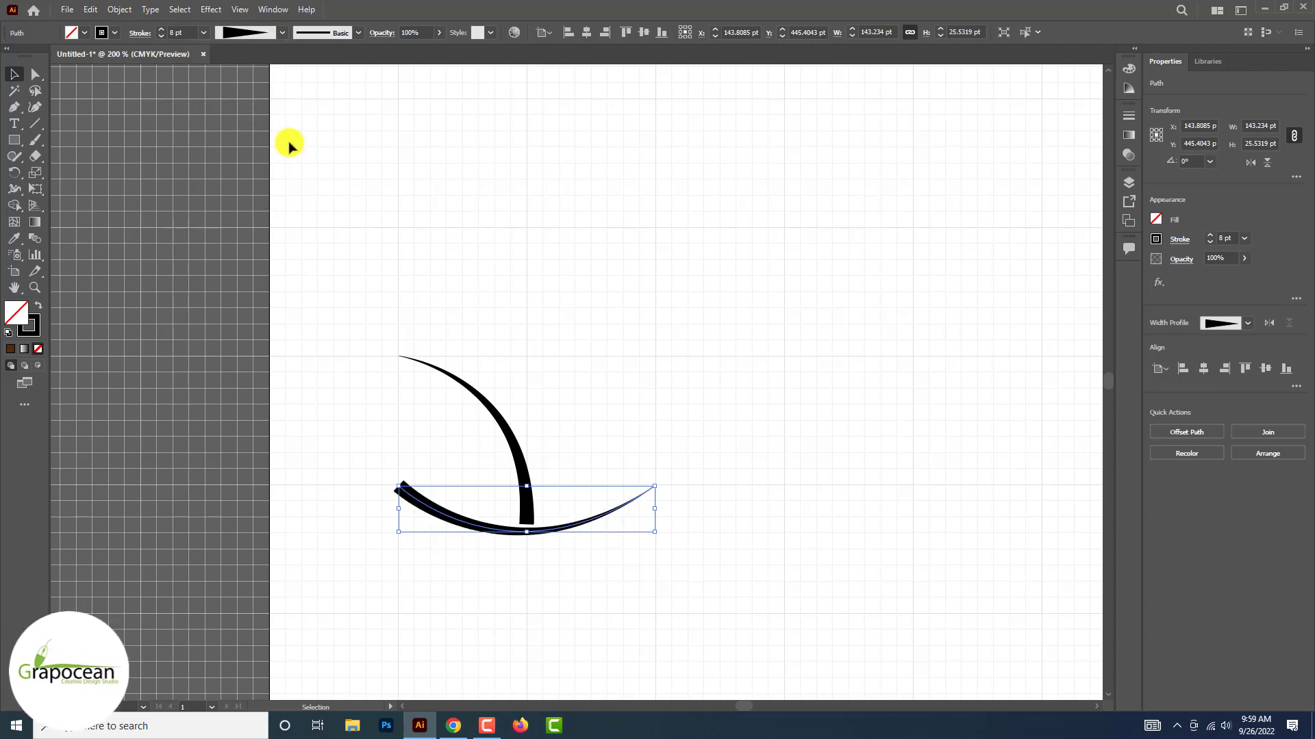
# Move the lower arc about 26 pt left and 2 pt up so it touches the base of the upper curve
pyautogui.scroll(2, 582, 521)
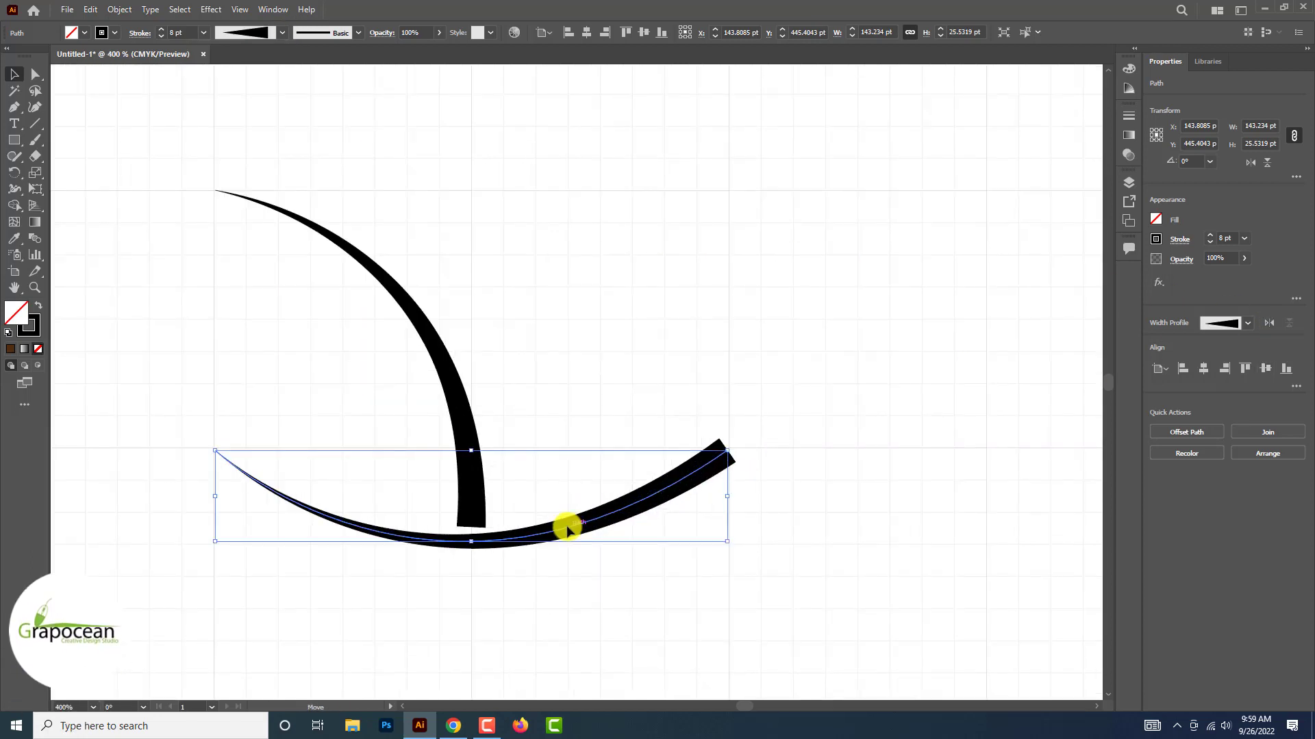
pyautogui.moveTo(551, 527); pyautogui.dragTo(477, 523)
pyautogui.hotkey('ctrl', '-')
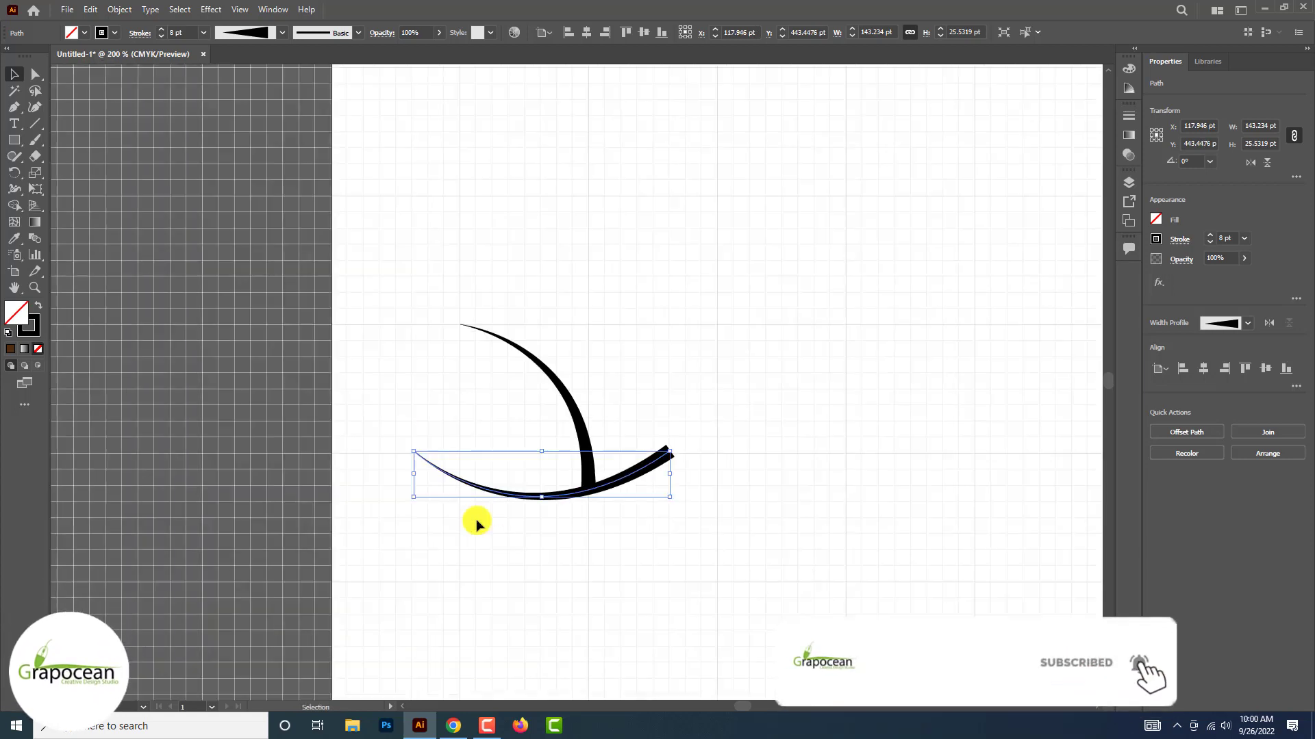
pyautogui.click(642, 569)
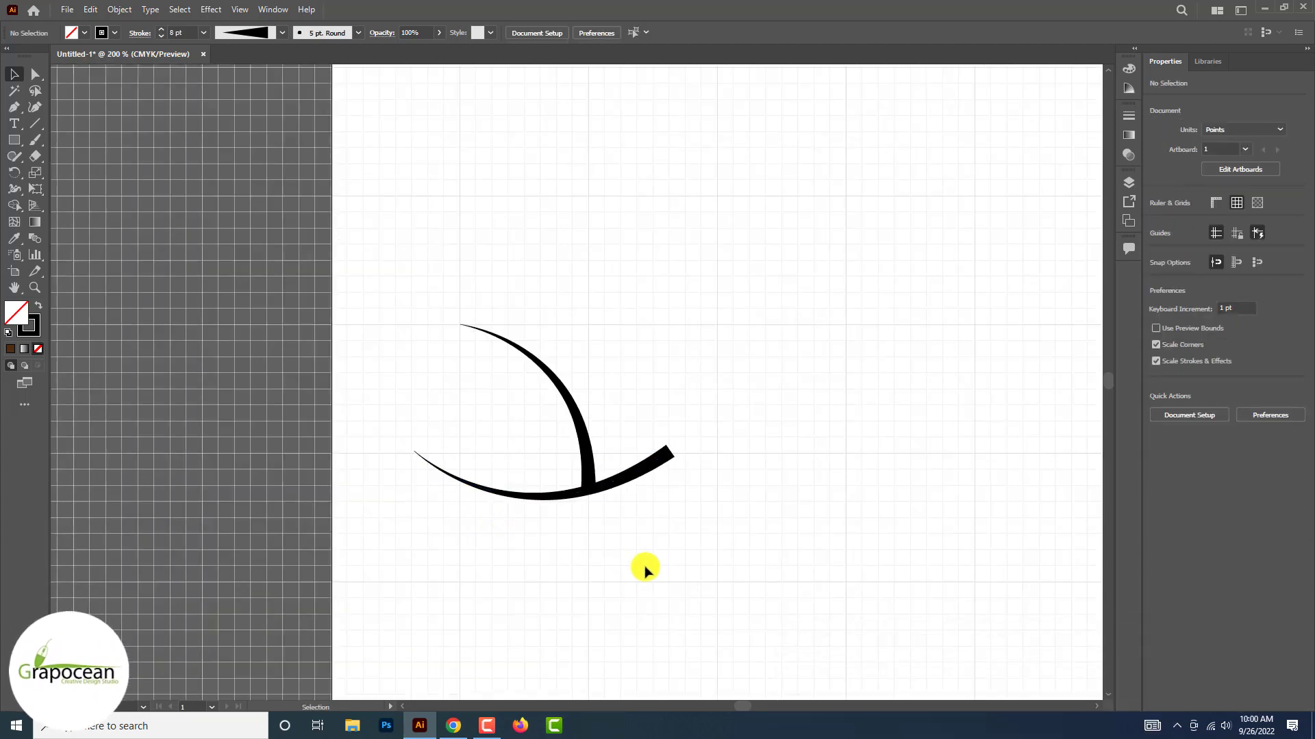
# Draw a tall S-shaped Pen path about 69 × 190 pt from above the existing curves down to the lower arc's thick part
pyautogui.click(15, 108)
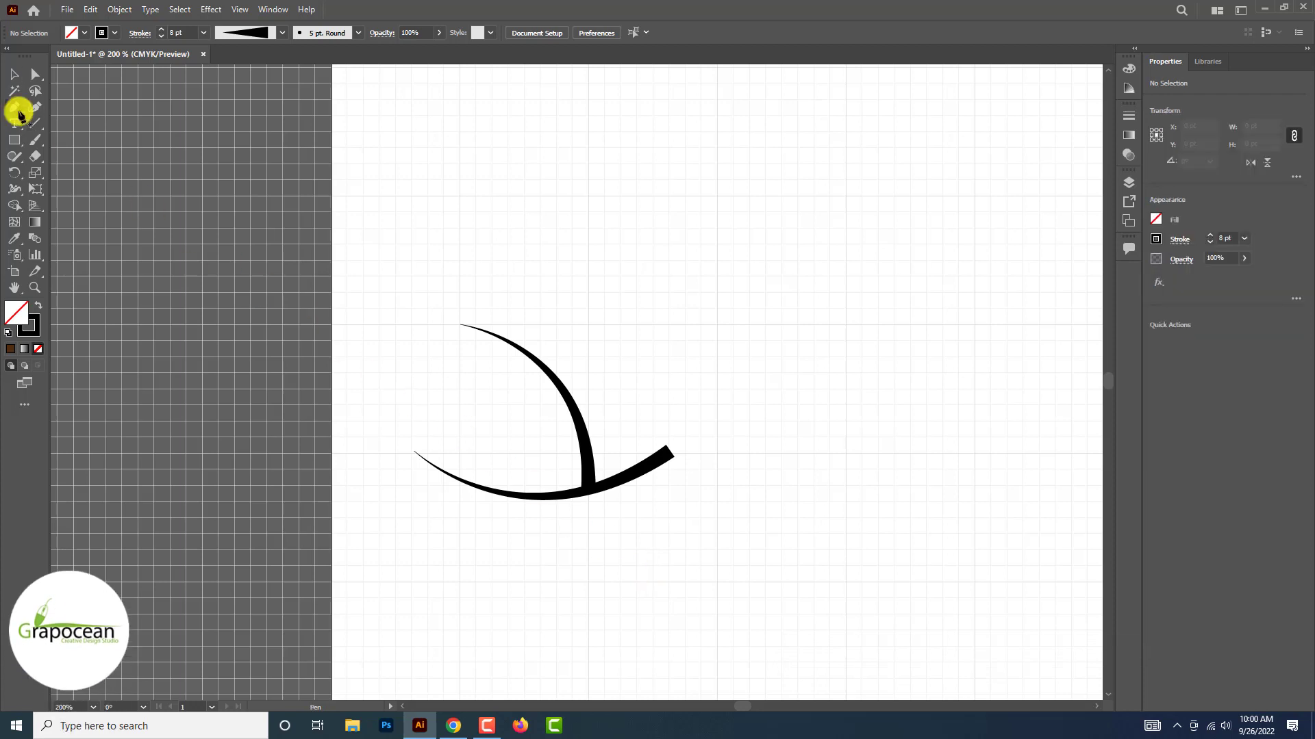
pyautogui.click(541, 472)
pyautogui.moveTo(541, 246); pyautogui.dragTo(513, 141)
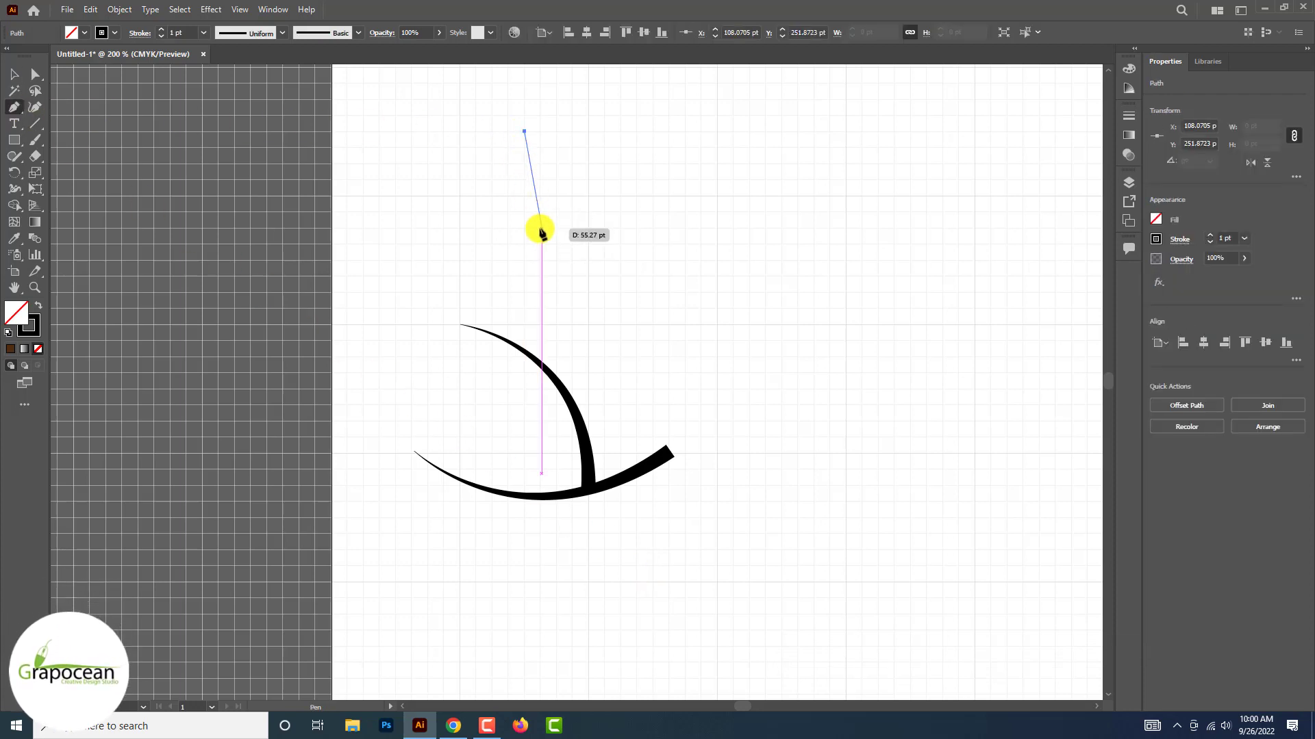
pyautogui.moveTo(542, 234); pyautogui.dragTo(589, 289)
pyautogui.moveTo(629, 402); pyautogui.dragTo(630, 436)
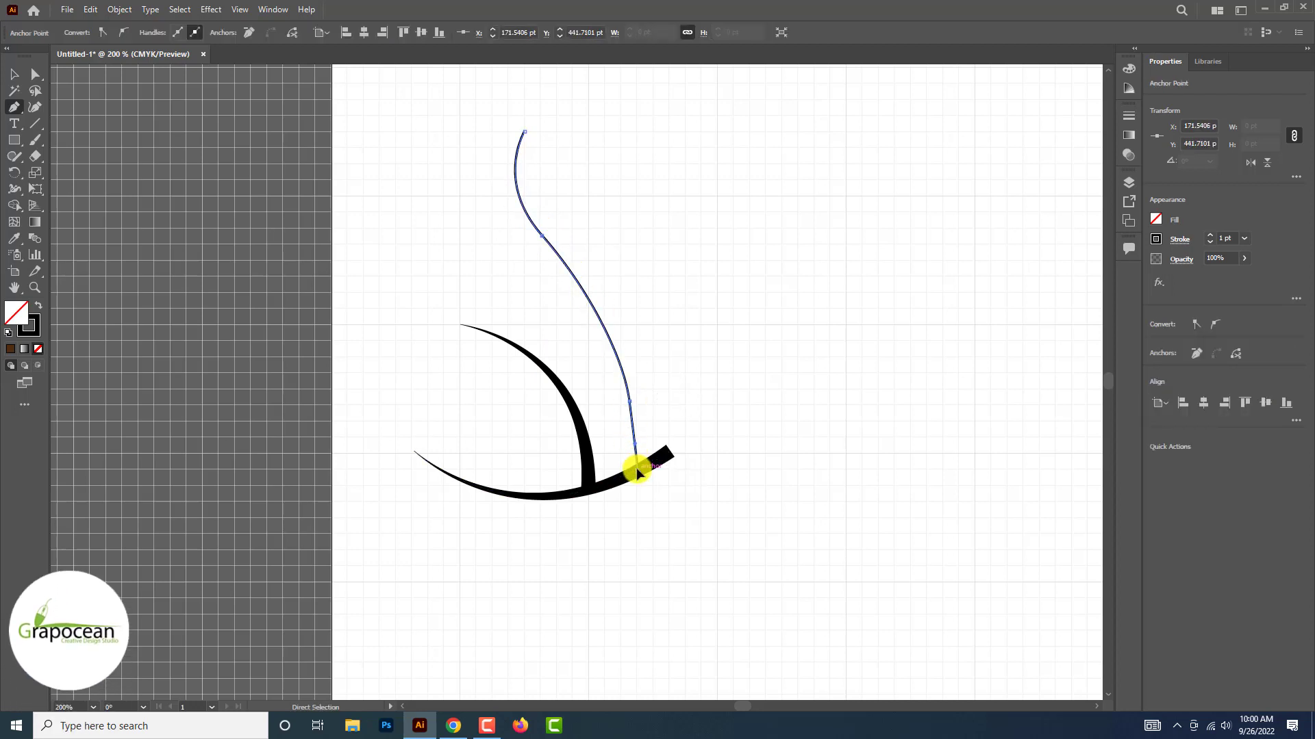
pyautogui.press('v')
pyautogui.click(190, 215)
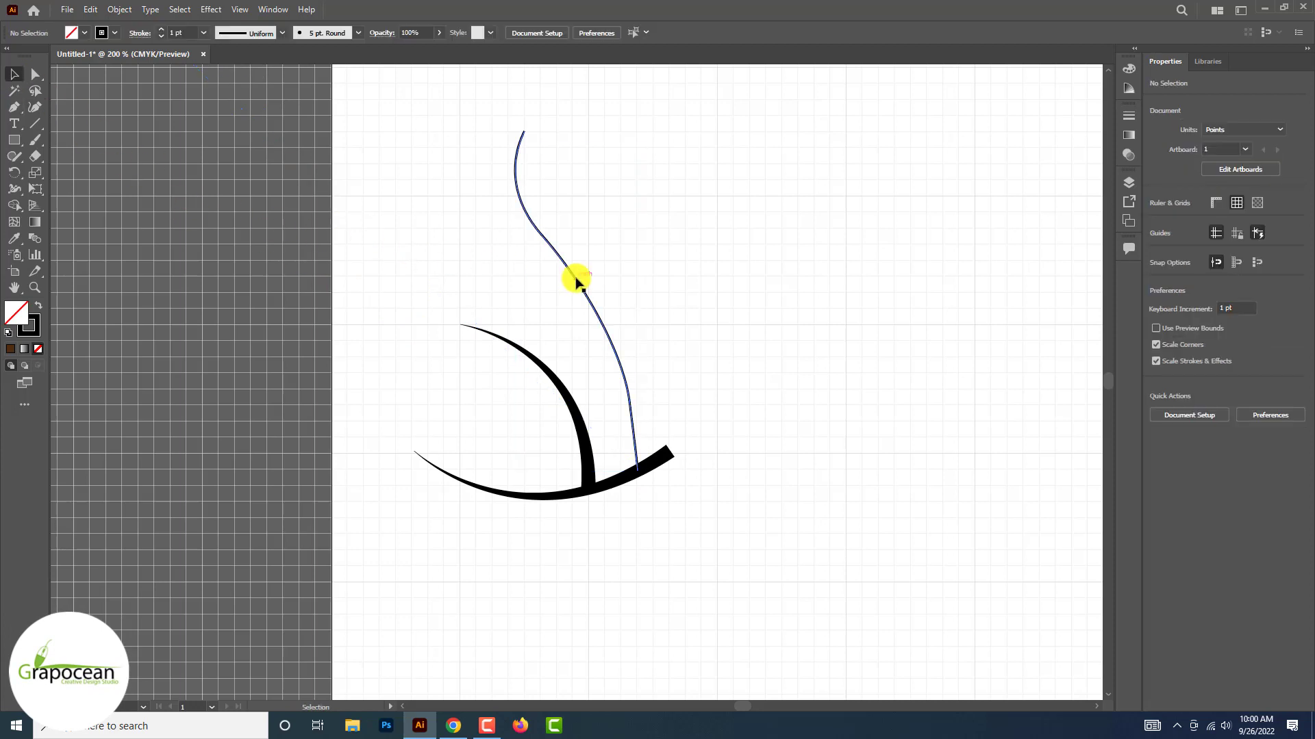
# Set the tall path's stroke to 6 pt with the one-sided tapered width profile, thick at its base
pyautogui.click(576, 282)
pyautogui.click(162, 30)
pyautogui.click(161, 29)
pyautogui.click(162, 29)
pyautogui.click(162, 29)
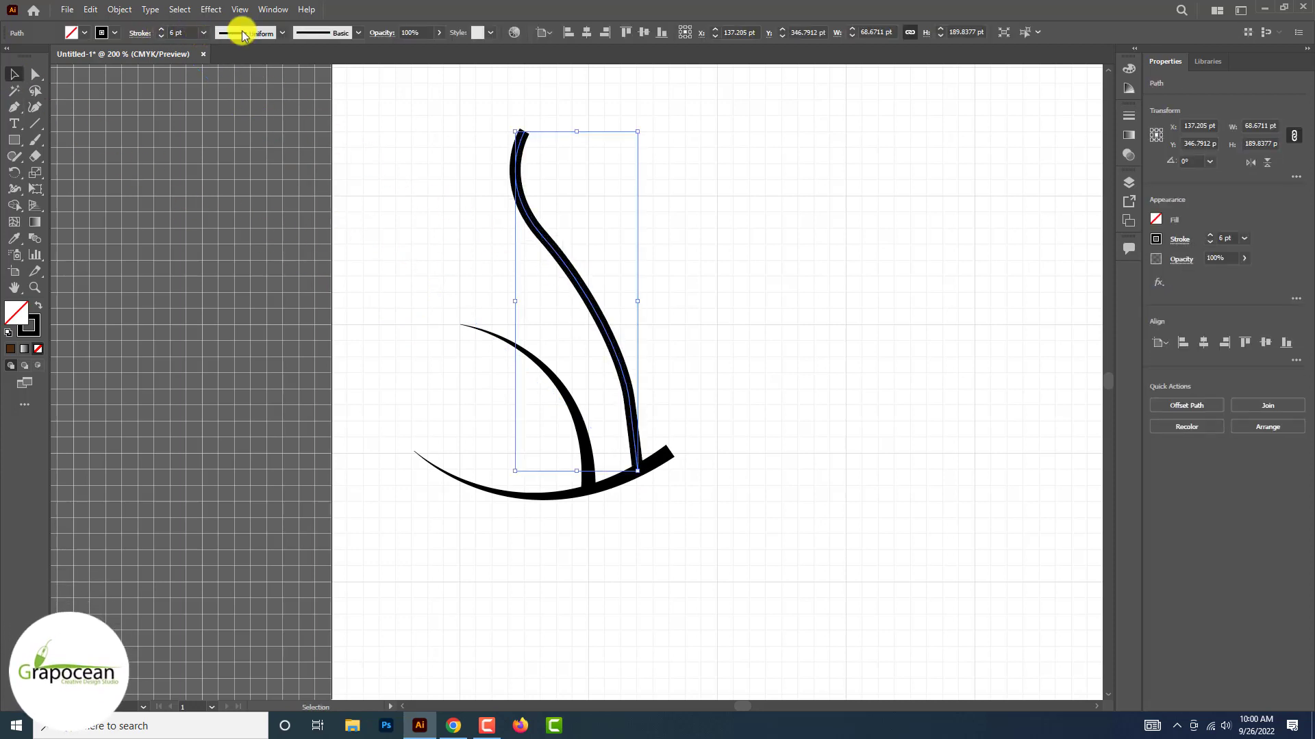
pyautogui.click(282, 33)
pyautogui.click(265, 75)
pyautogui.click(285, 34)
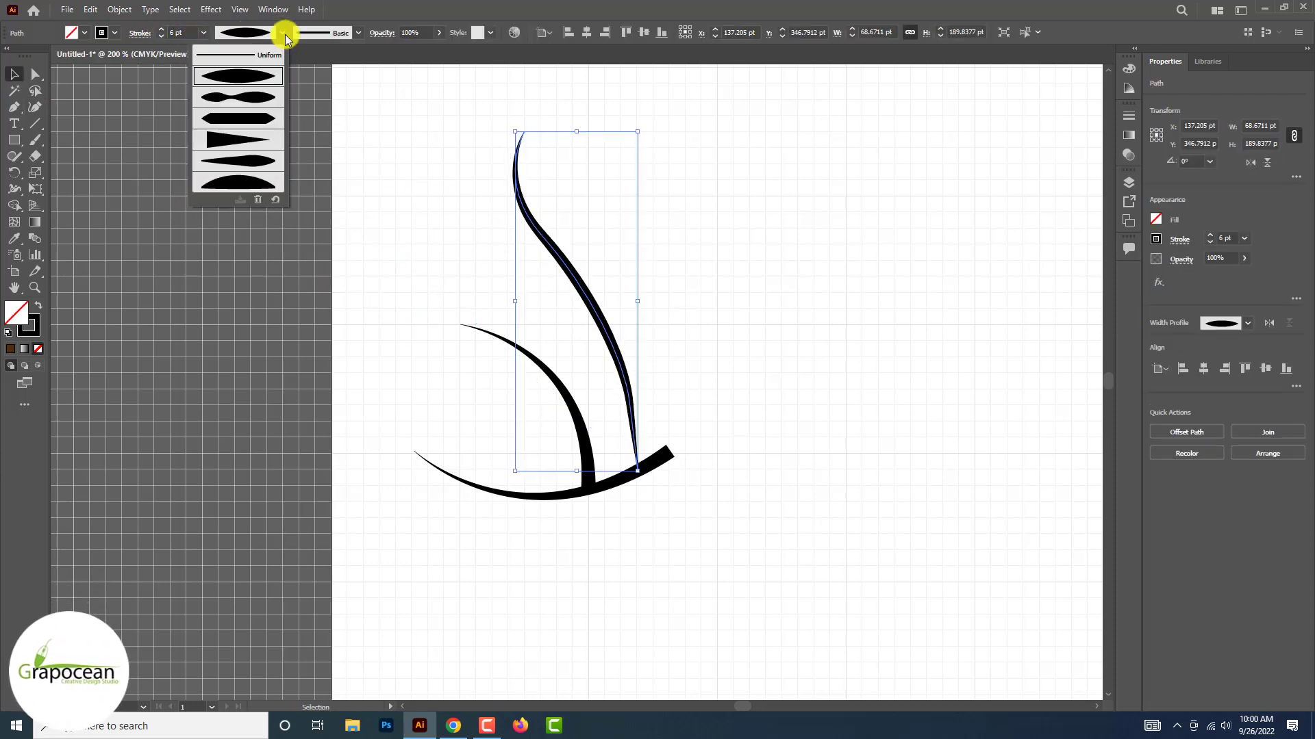
pyautogui.click(244, 139)
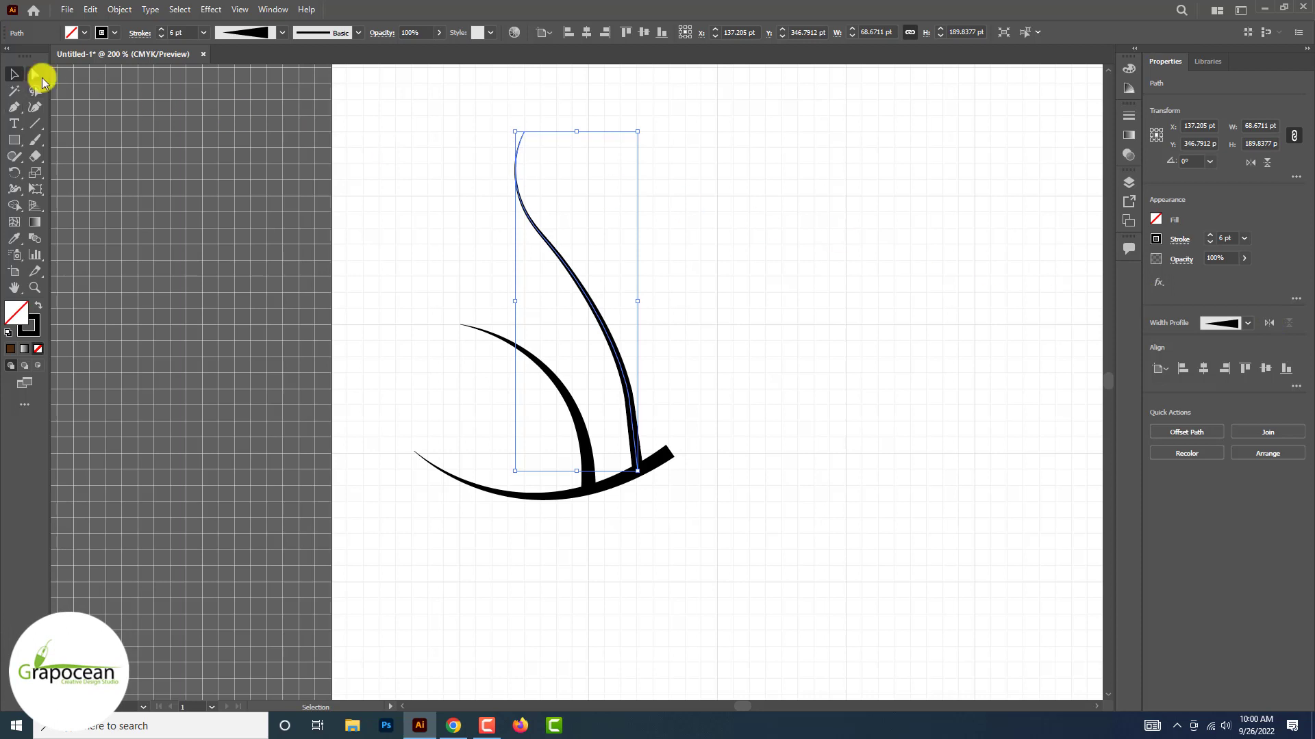
# Reshape the tall path with the Direct Selection tool, bending its base into the arc's right end and making its middle wavier
pyautogui.click(37, 76)
pyautogui.click(331, 230)
pyautogui.hotkey('ctrl', '+')
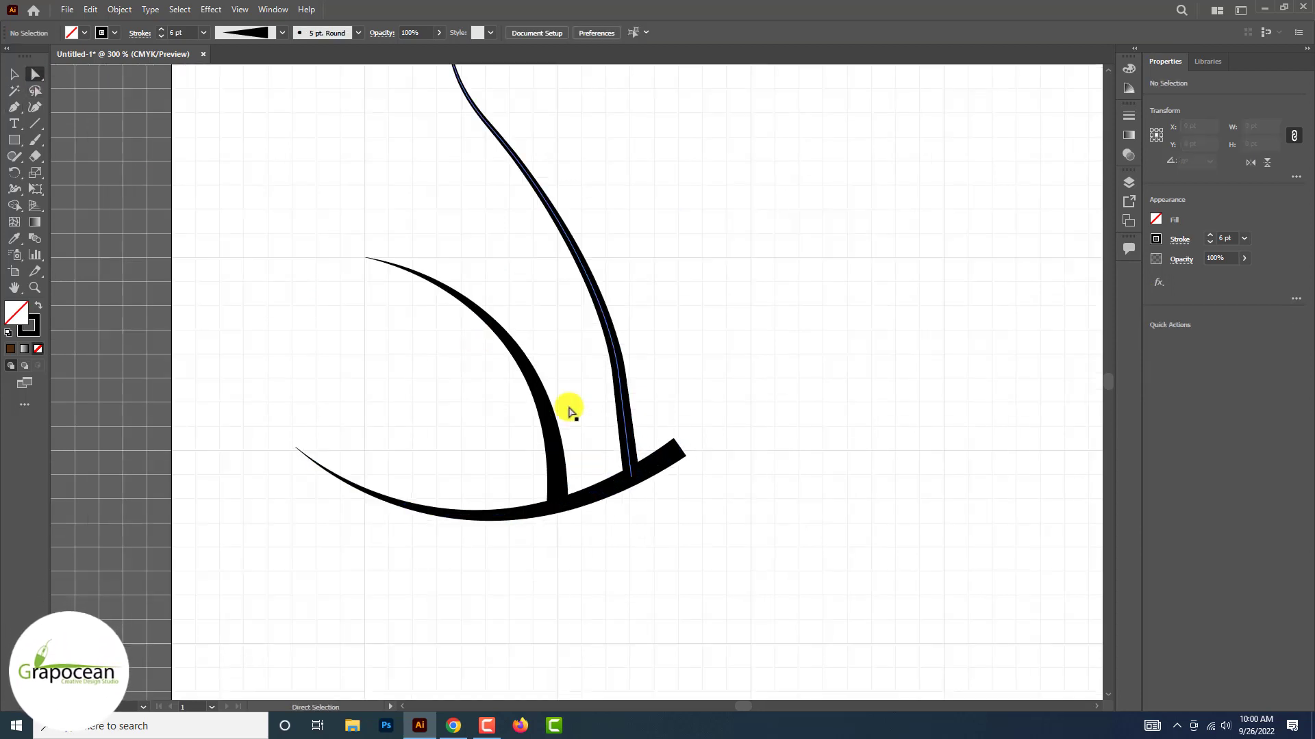
pyautogui.click(664, 438)
pyautogui.moveTo(683, 441); pyautogui.dragTo(673, 438)
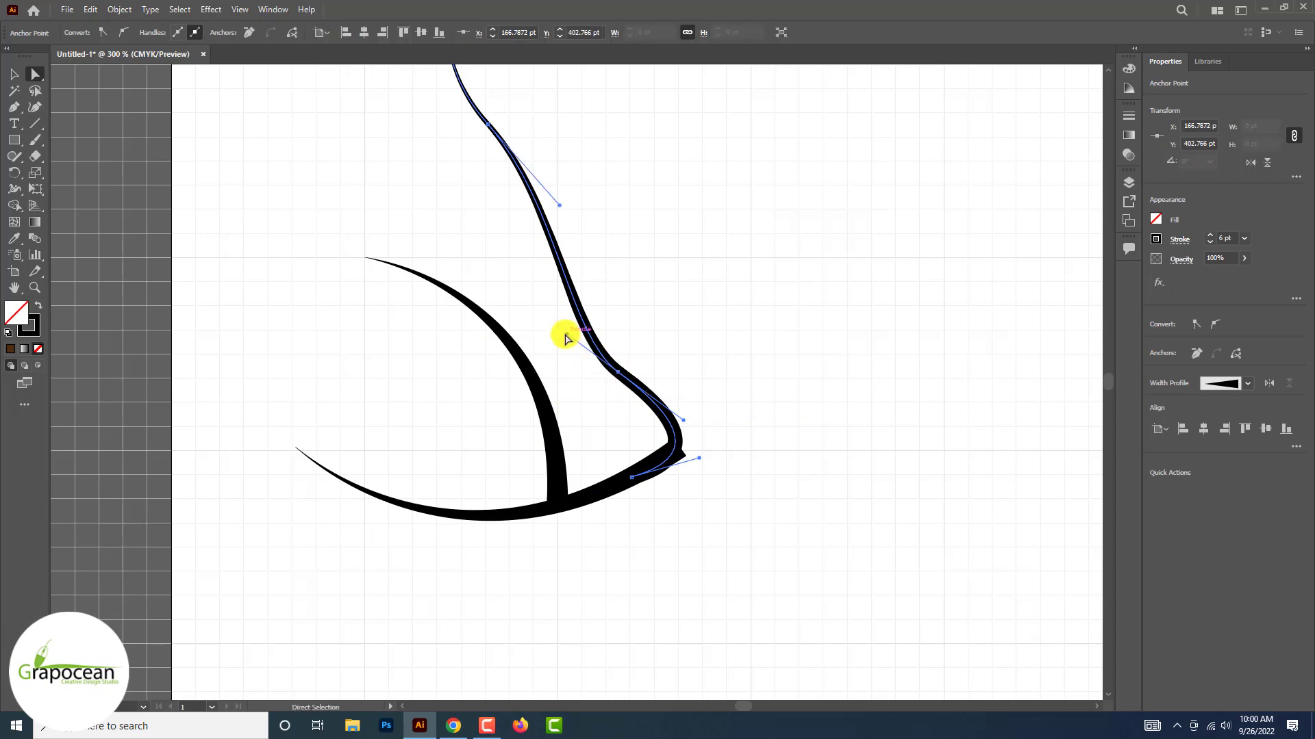
pyautogui.moveTo(566, 338); pyautogui.dragTo(504, 217)
pyautogui.scroll(2, 491, 223)
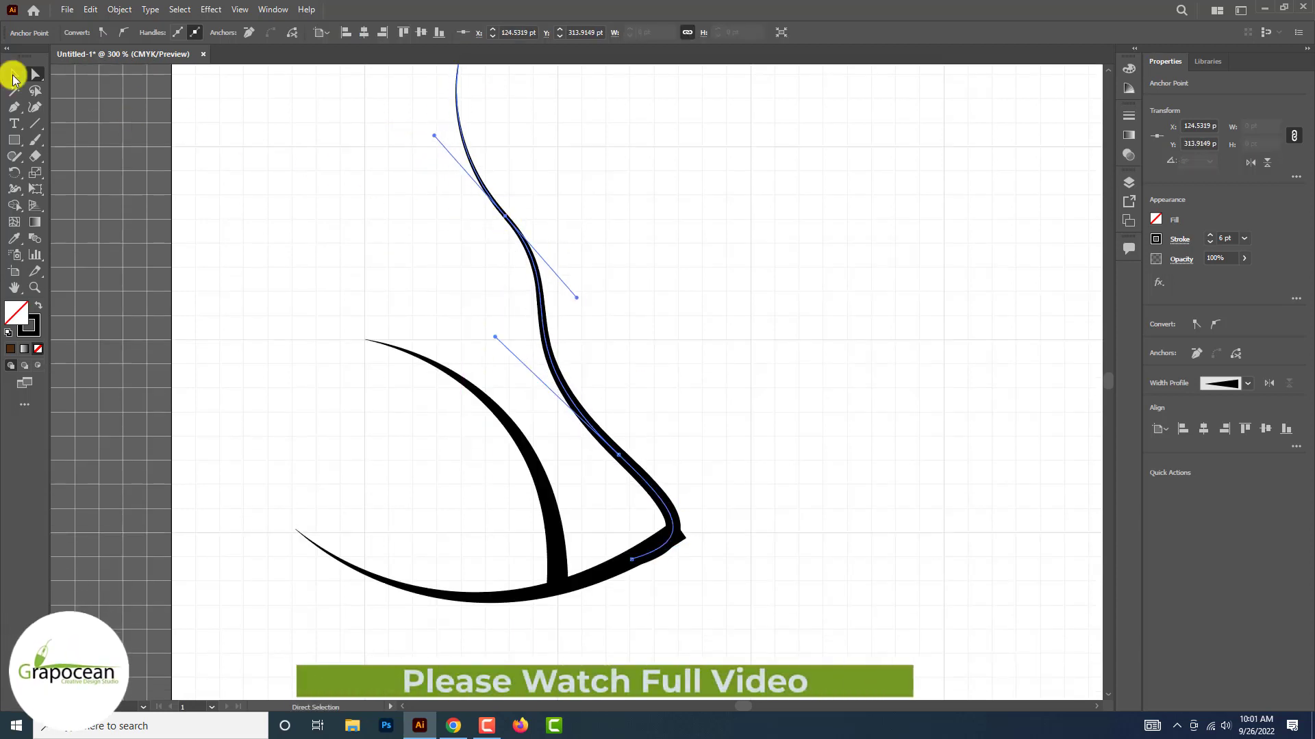
pyautogui.click(14, 74)
pyautogui.click(244, 250)
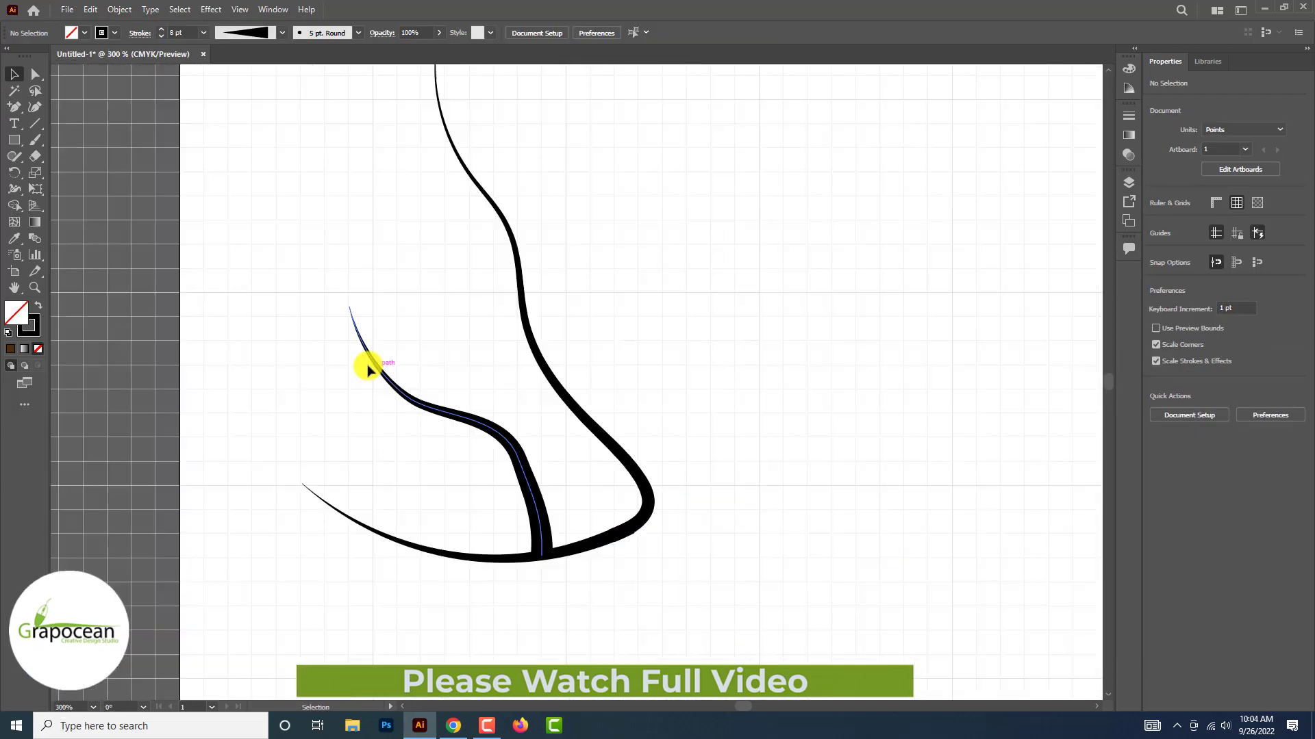
# Draw an S-shaped Pen path about 68 × 12 pt from the area beside the inner branch to its upper bend
pyautogui.scroll(1, 368, 369)
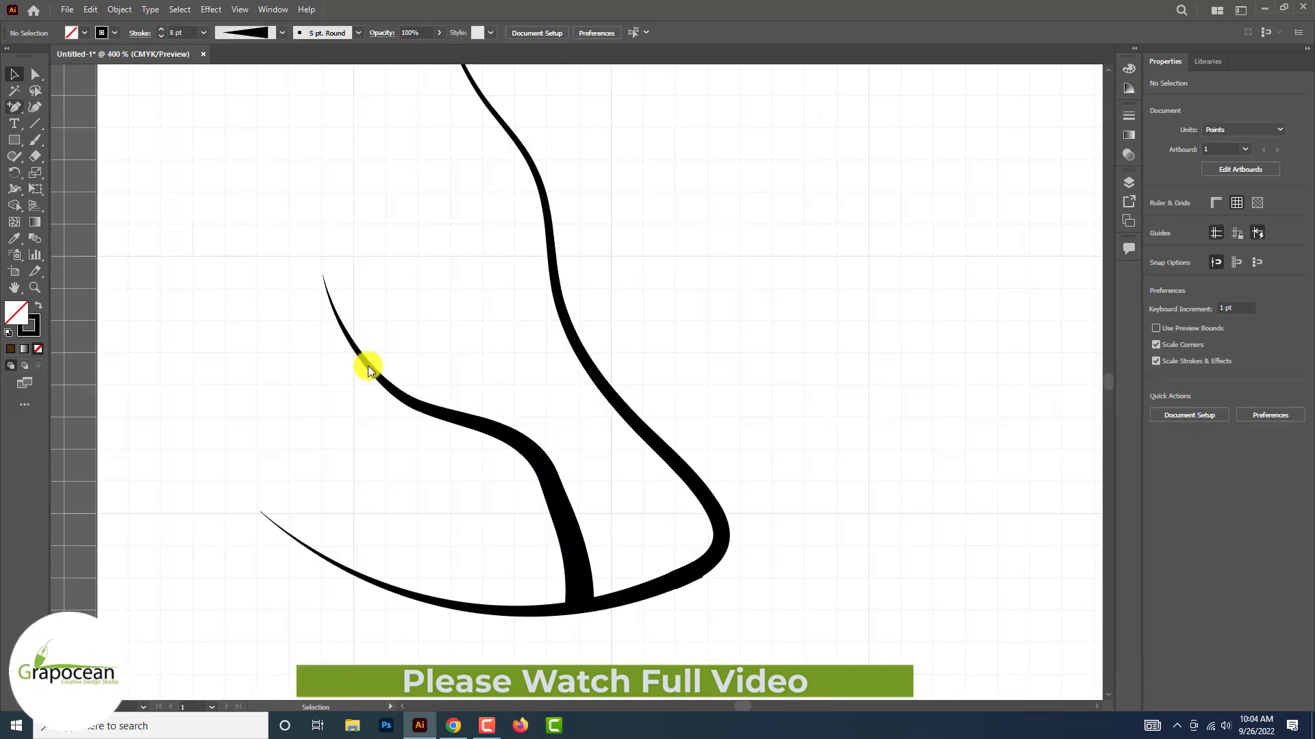
pyautogui.click(14, 106)
pyautogui.click(59, 104)
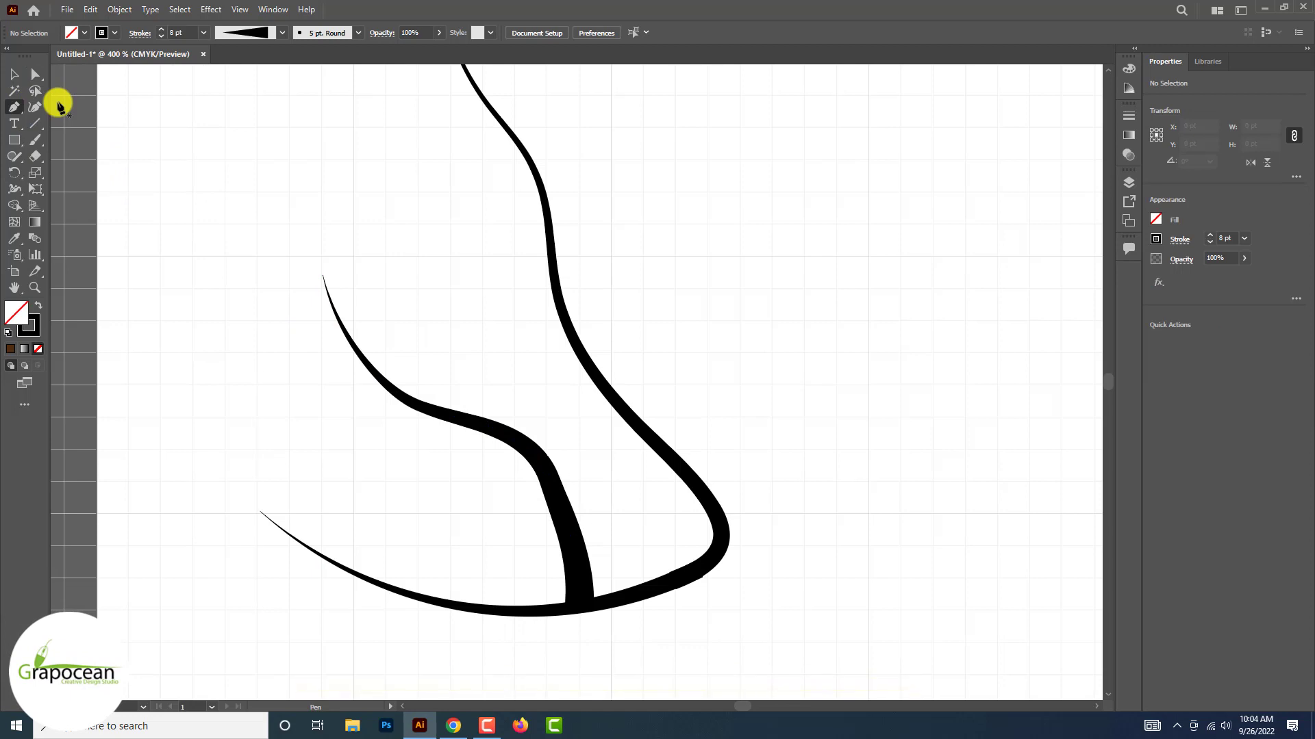
pyautogui.click(248, 405)
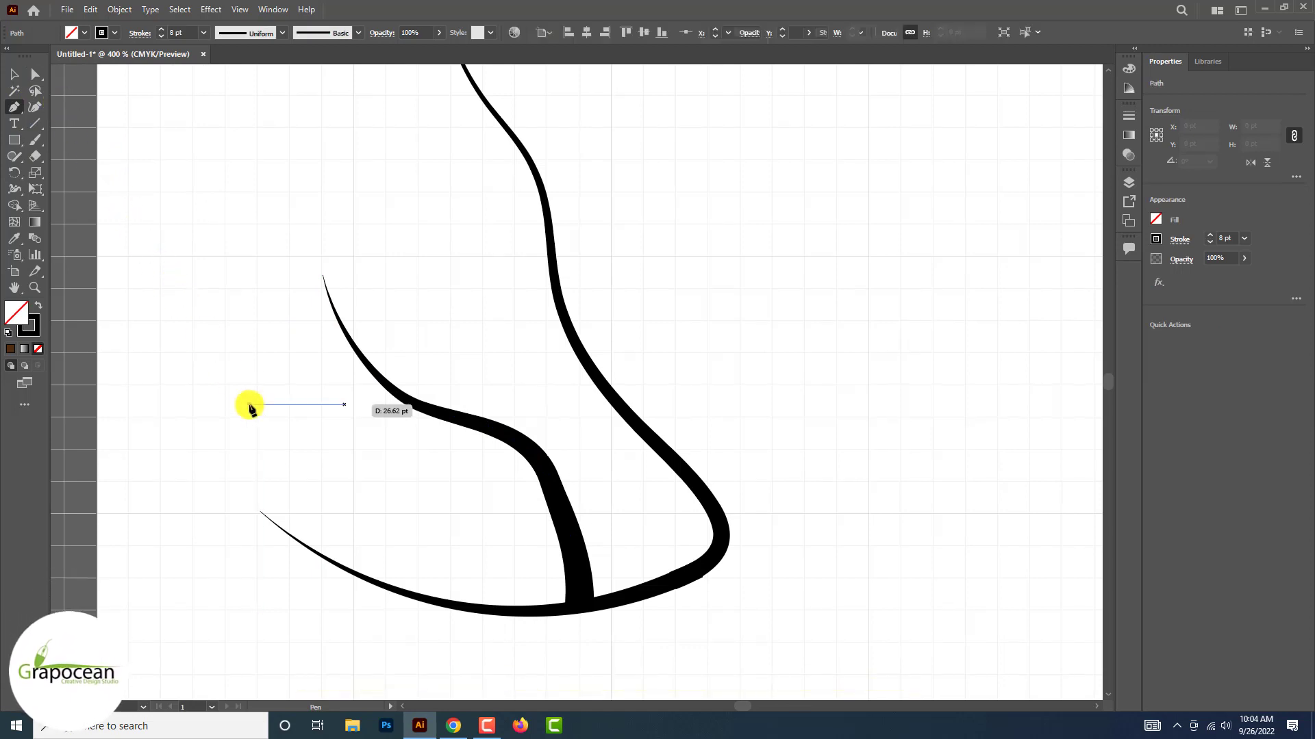
pyautogui.moveTo(397, 455); pyautogui.dragTo(396, 457)
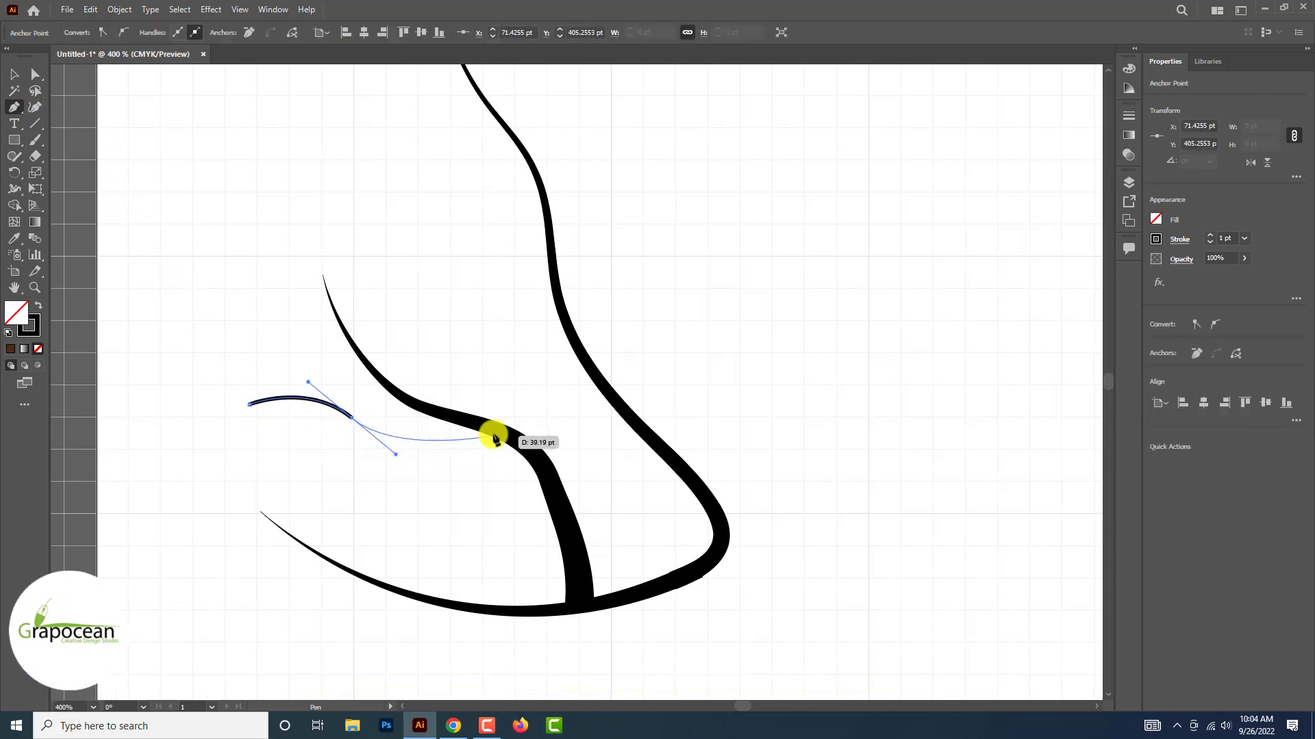
pyautogui.click(494, 435)
# Set the new small path's stroke to 5 pt with the one-sided tapered width profile, thick where it meets the branch
pyautogui.click(16, 74)
pyautogui.click(260, 246)
pyautogui.click(251, 404)
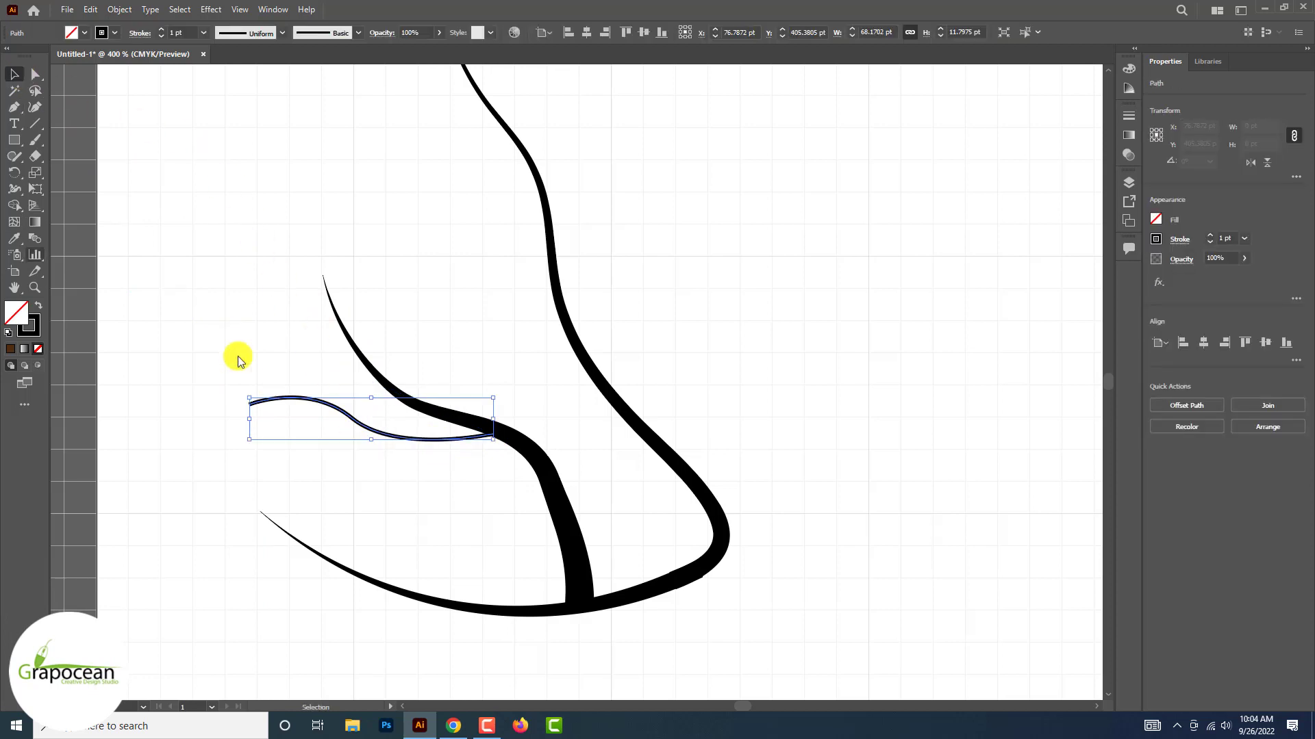
pyautogui.press('i')
pyautogui.click(405, 397)
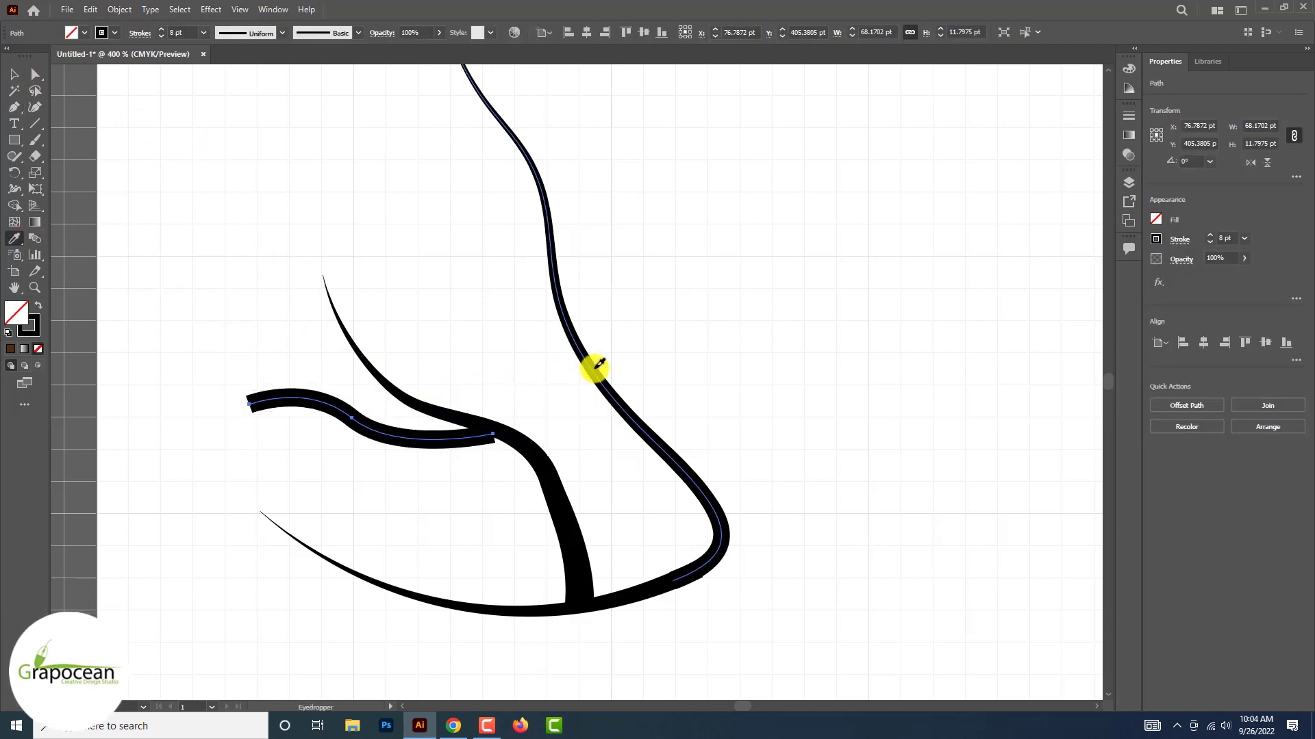
pyautogui.click(282, 33)
pyautogui.click(236, 75)
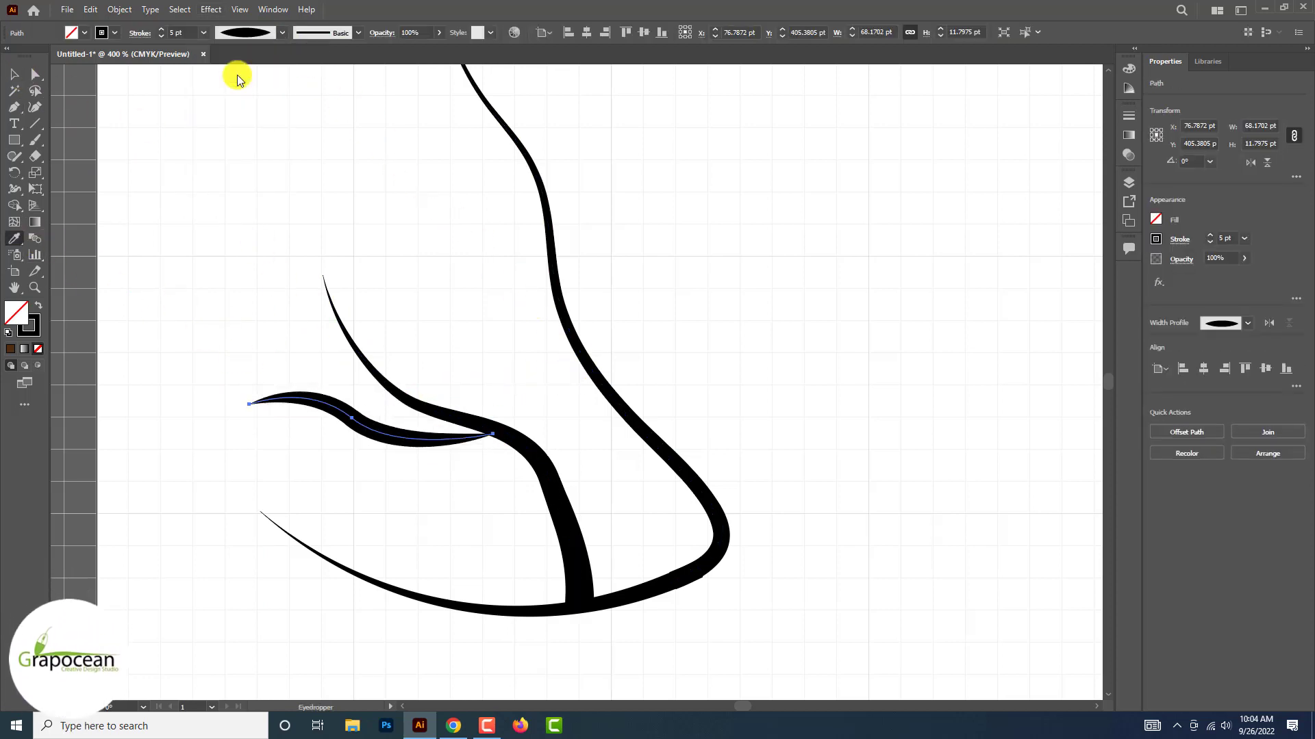
pyautogui.click(284, 34)
pyautogui.click(256, 140)
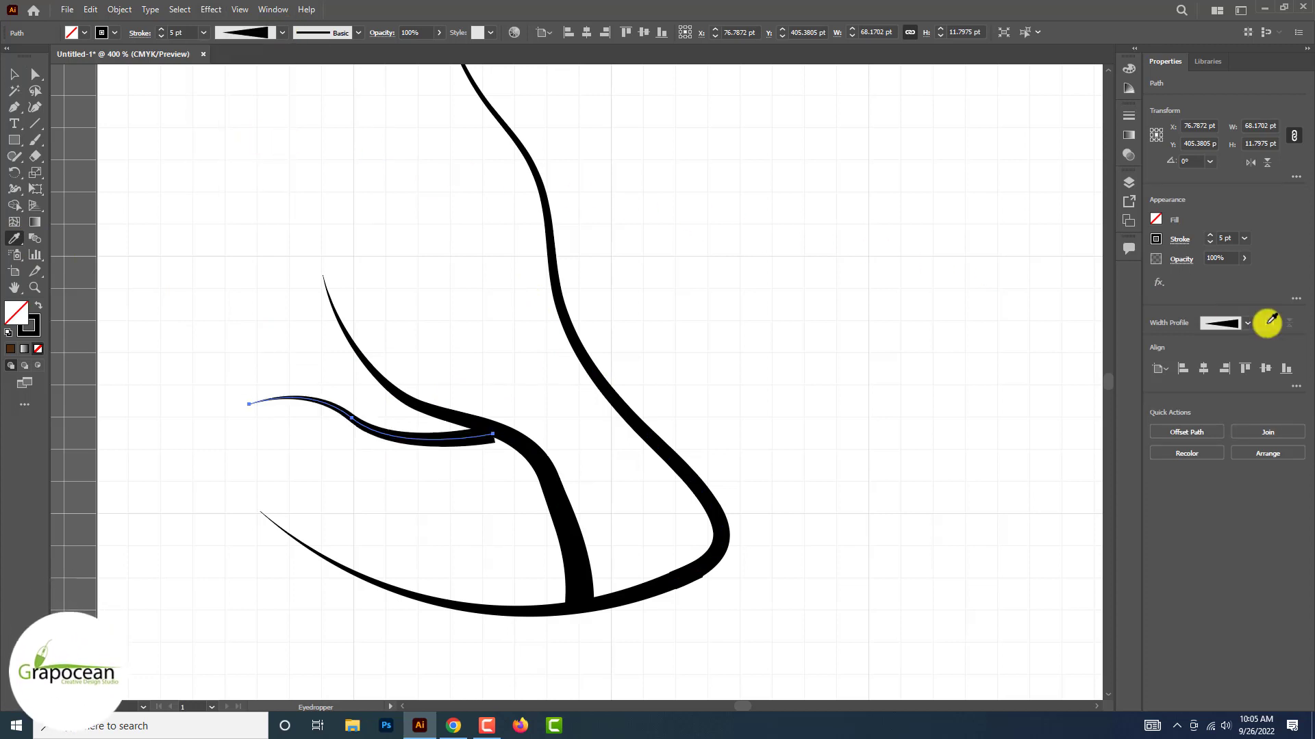
# Rotate the twig about 12° counterclockwise, scale it to about 48 pt wide and seat its thick end in the inner branch's bend
pyautogui.hotkey('ctrl', '=')
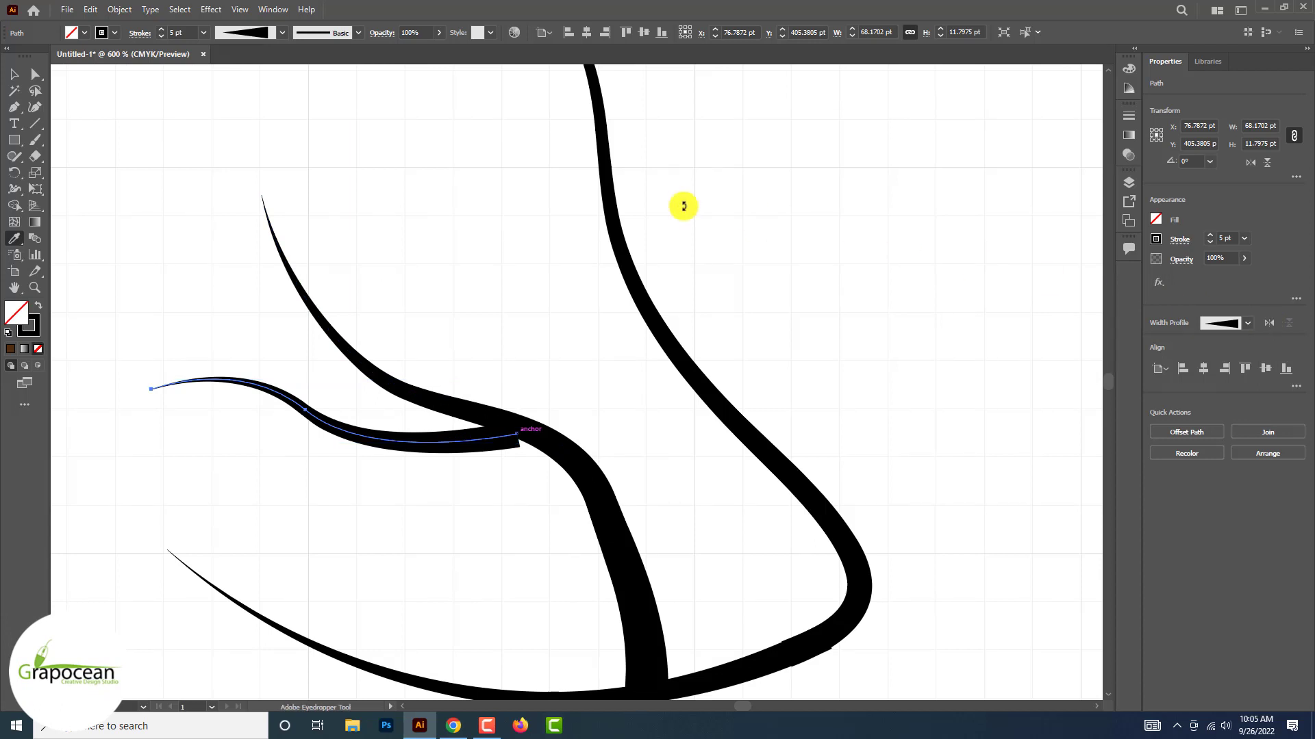
pyautogui.click(29, 87)
pyautogui.click(425, 446)
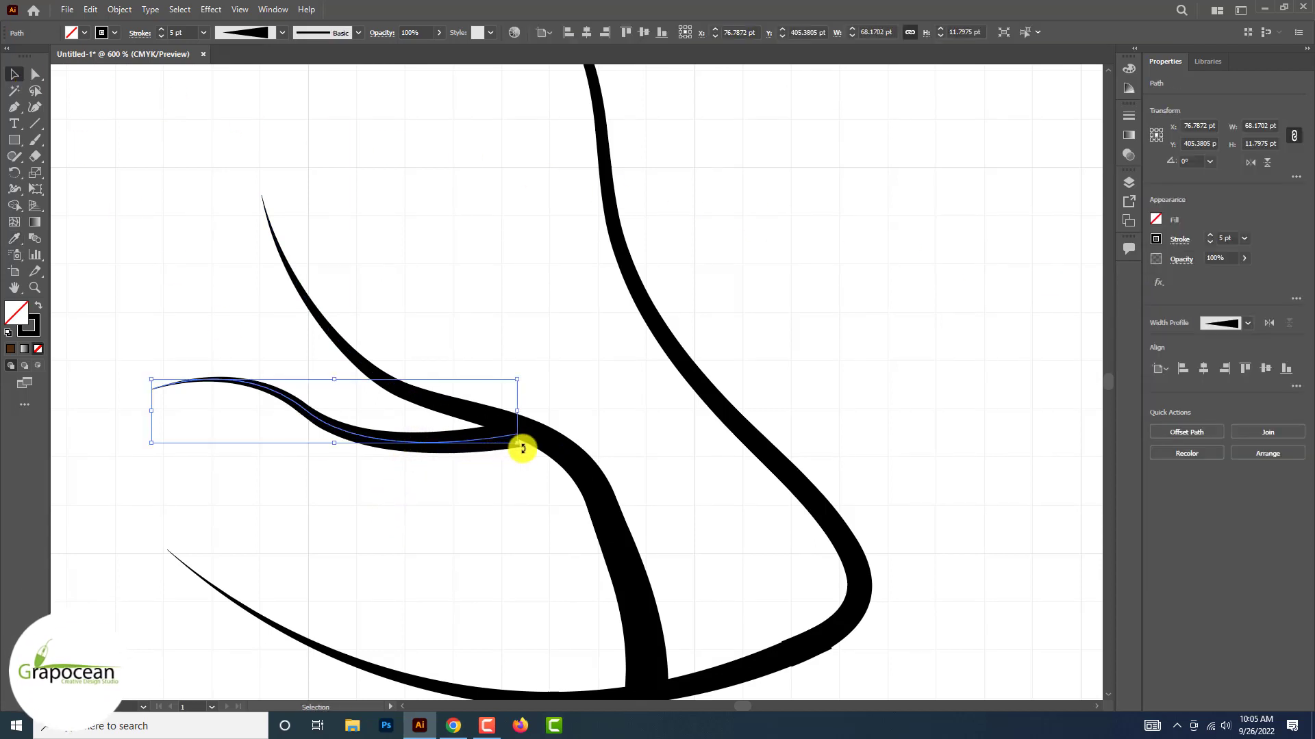
pyautogui.moveTo(519, 445); pyautogui.dragTo(534, 438)
pyautogui.moveTo(417, 453); pyautogui.dragTo(459, 486)
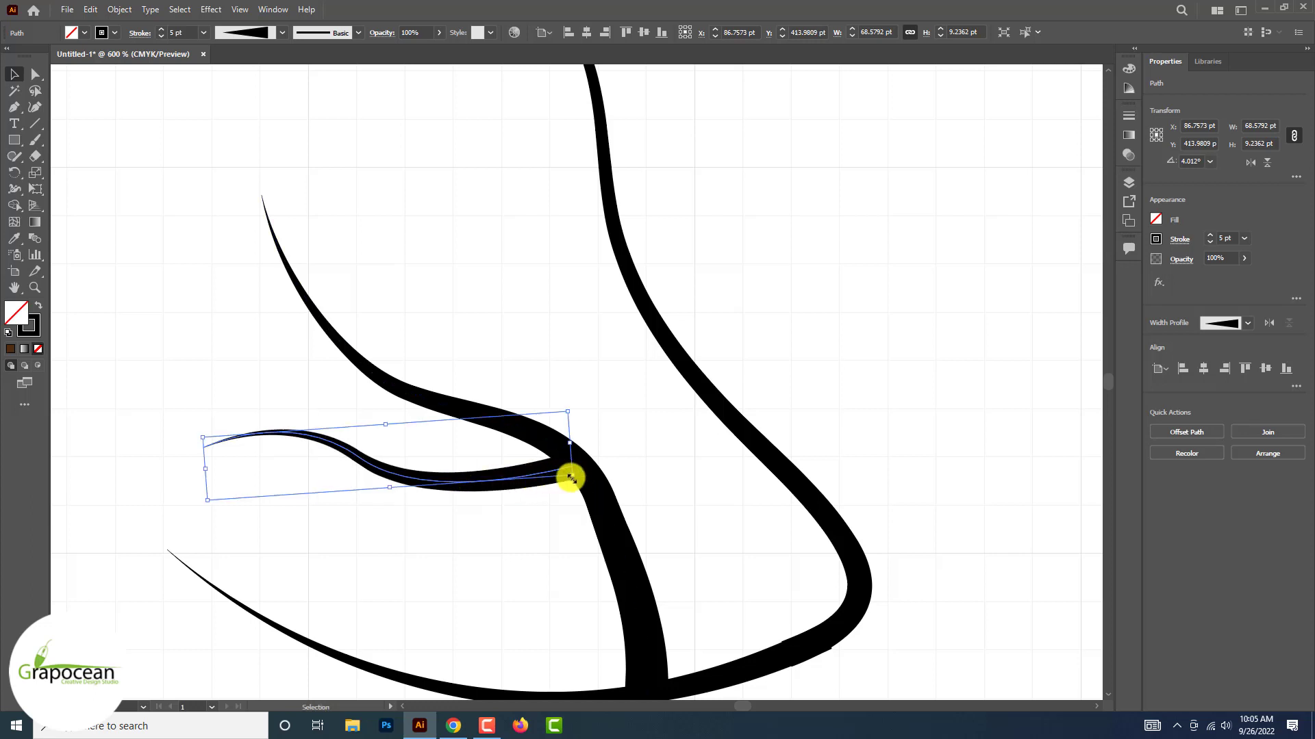
pyautogui.moveTo(570, 477)
pyautogui.mouseDown()
pyautogui.moveTo(434, 461)
pyautogui.moveTo(556, 483)
pyautogui.moveTo(592, 457)
pyautogui.mouseUp()
# Duplicate the twig above the inner branch and reflect the copy across the vertical axis
pyautogui.moveTo(479, 479); pyautogui.dragTo(466, 335)
pyautogui.click(456, 544)
pyautogui.rightClick(466, 335)
pyautogui.moveTo(521, 566)
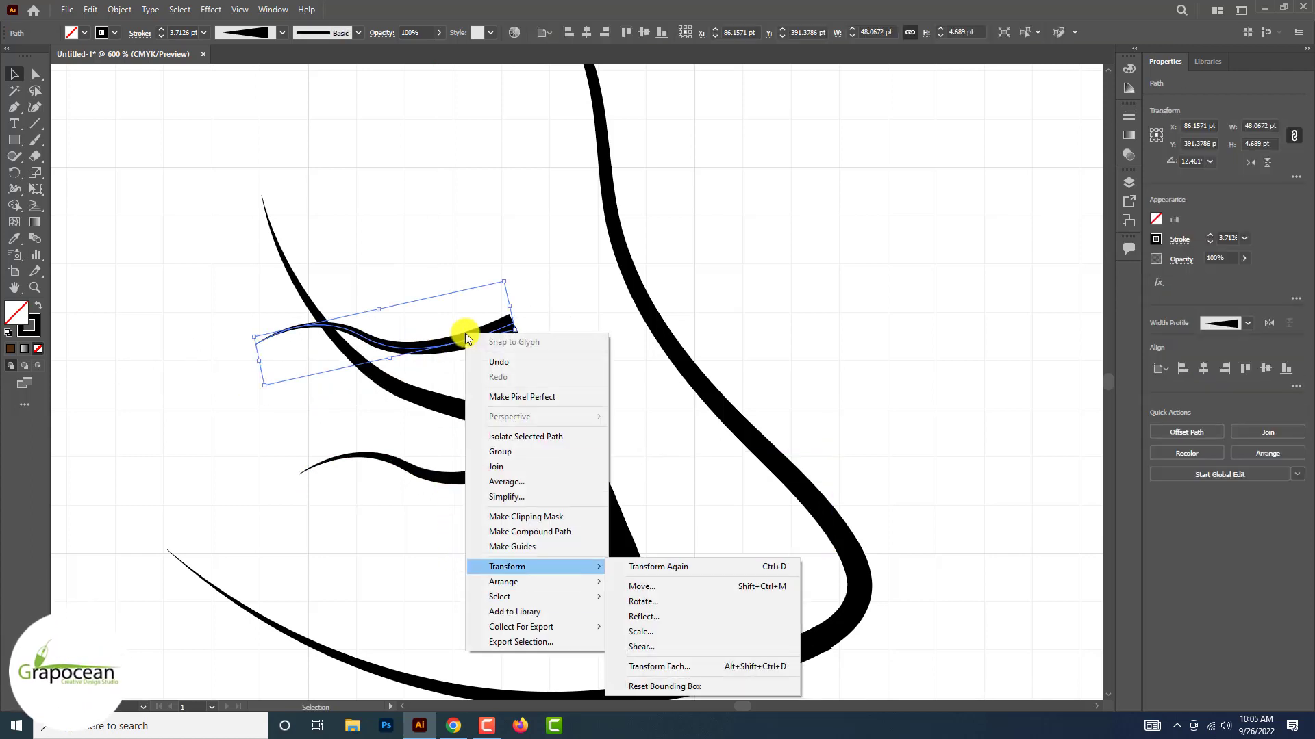
pyautogui.click(675, 613)
pyautogui.click(678, 449)
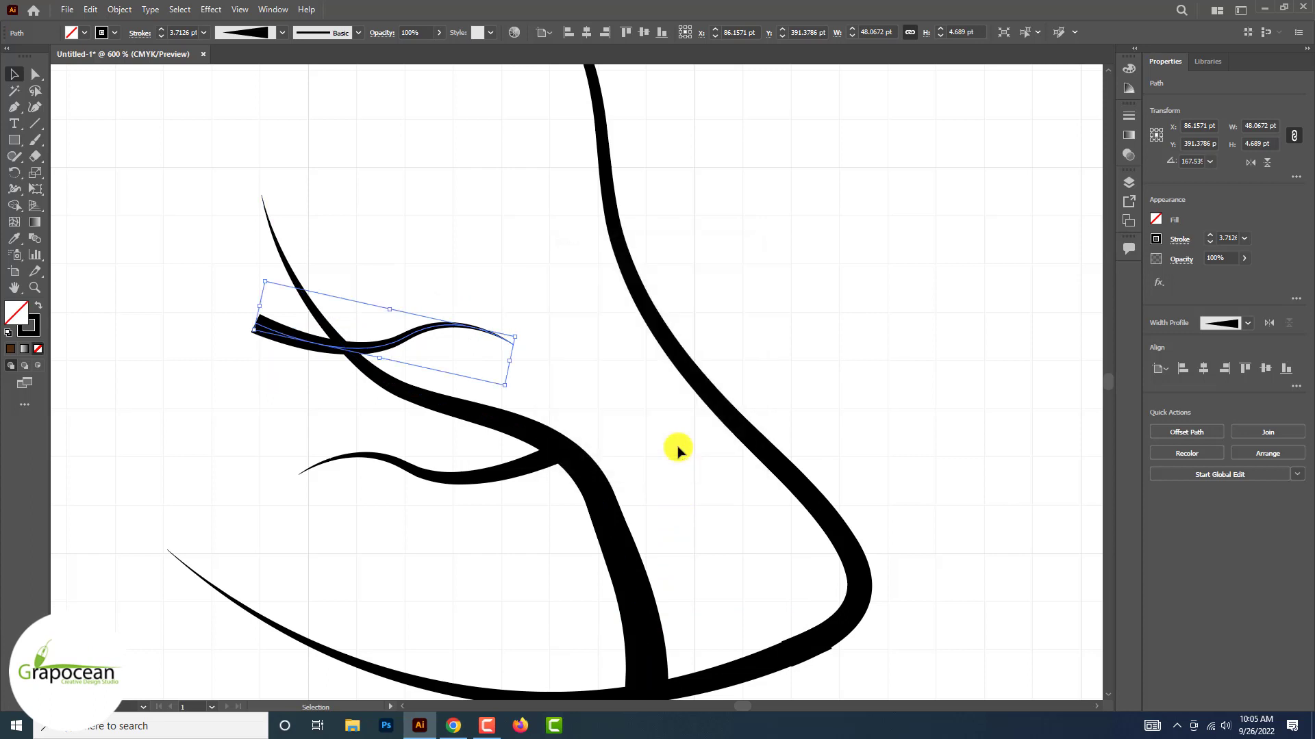
# Turn the mirrored twig upright, scale it down and attach its base to the inner branch's upper side
pyautogui.moveTo(520, 340)
pyautogui.mouseDown()
pyautogui.moveTo(470, 244)
pyautogui.moveTo(420, 264)
pyautogui.mouseUp()
pyautogui.moveTo(404, 424)
pyautogui.mouseDown()
pyautogui.moveTo(456, 370)
pyautogui.moveTo(502, 385)
pyautogui.moveTo(475, 380)
pyautogui.moveTo(461, 350)
pyautogui.moveTo(470, 379)
pyautogui.mouseUp()
pyautogui.click(244, 389)
# Duplicate the inner branch together with its two twigs about 37 pt to the right and 88 pt up
pyautogui.scroll(-3, 233, 388)
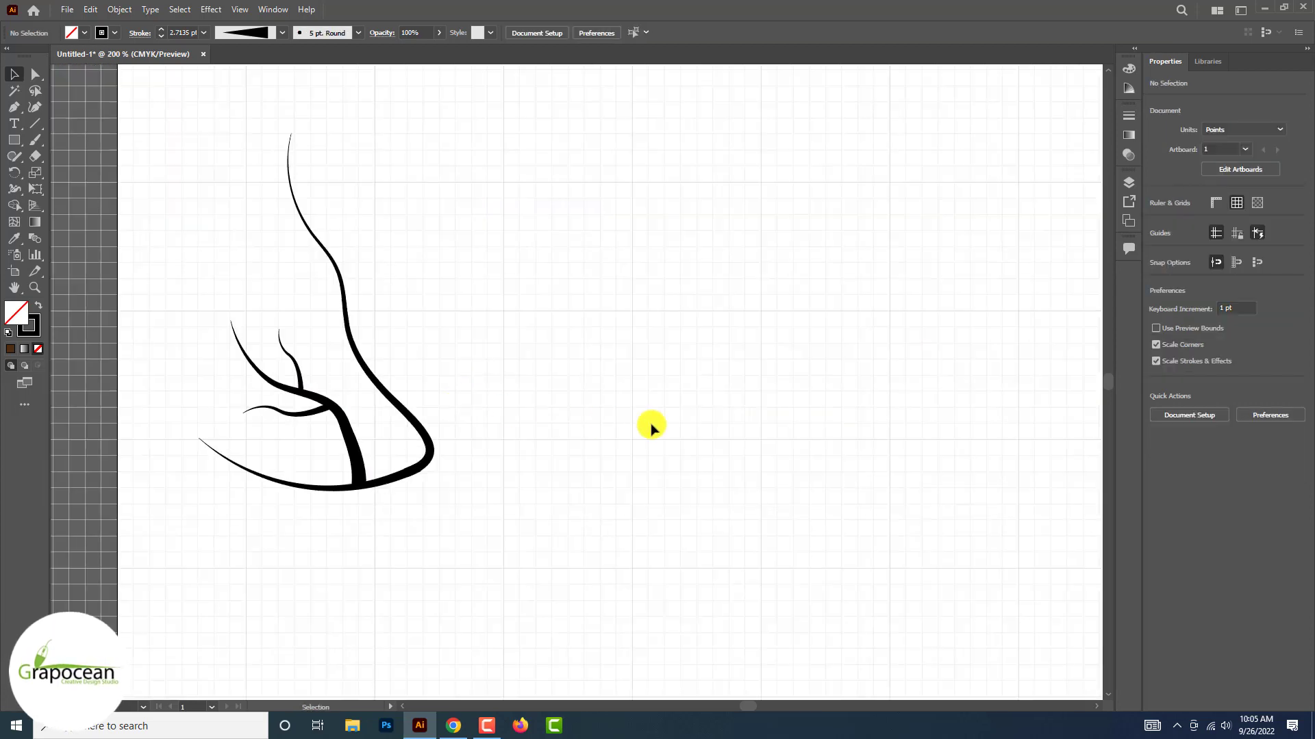
pyautogui.scroll(-1, 654, 429)
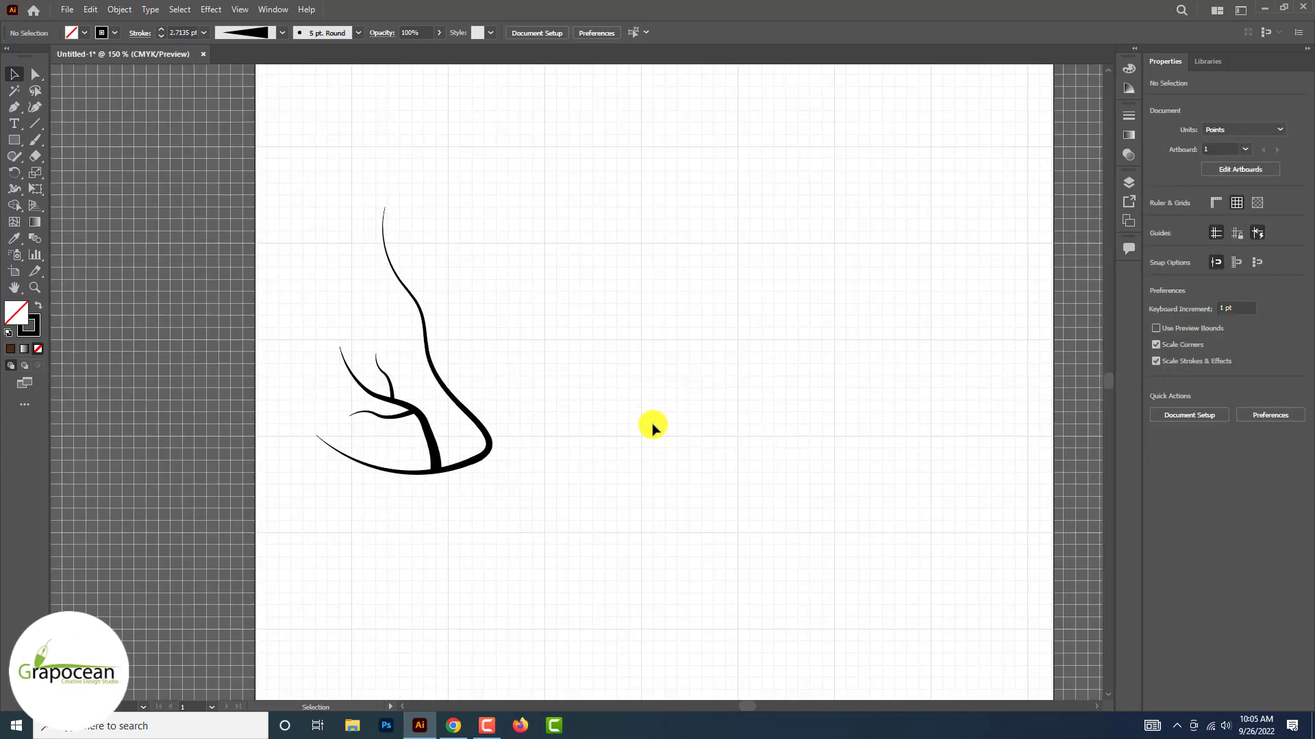
pyautogui.scroll(2, 447, 429)
pyautogui.click(423, 424)
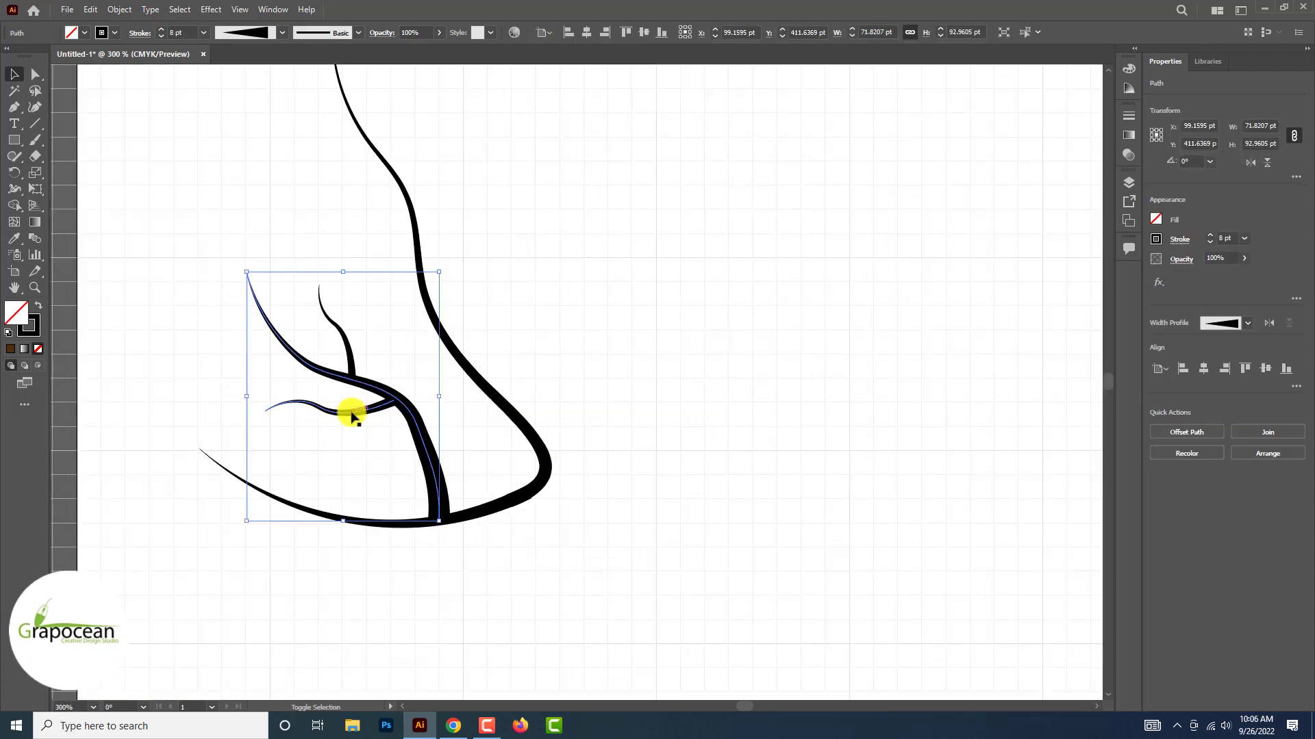
pyautogui.moveTo(394, 396); pyautogui.dragTo(491, 162)
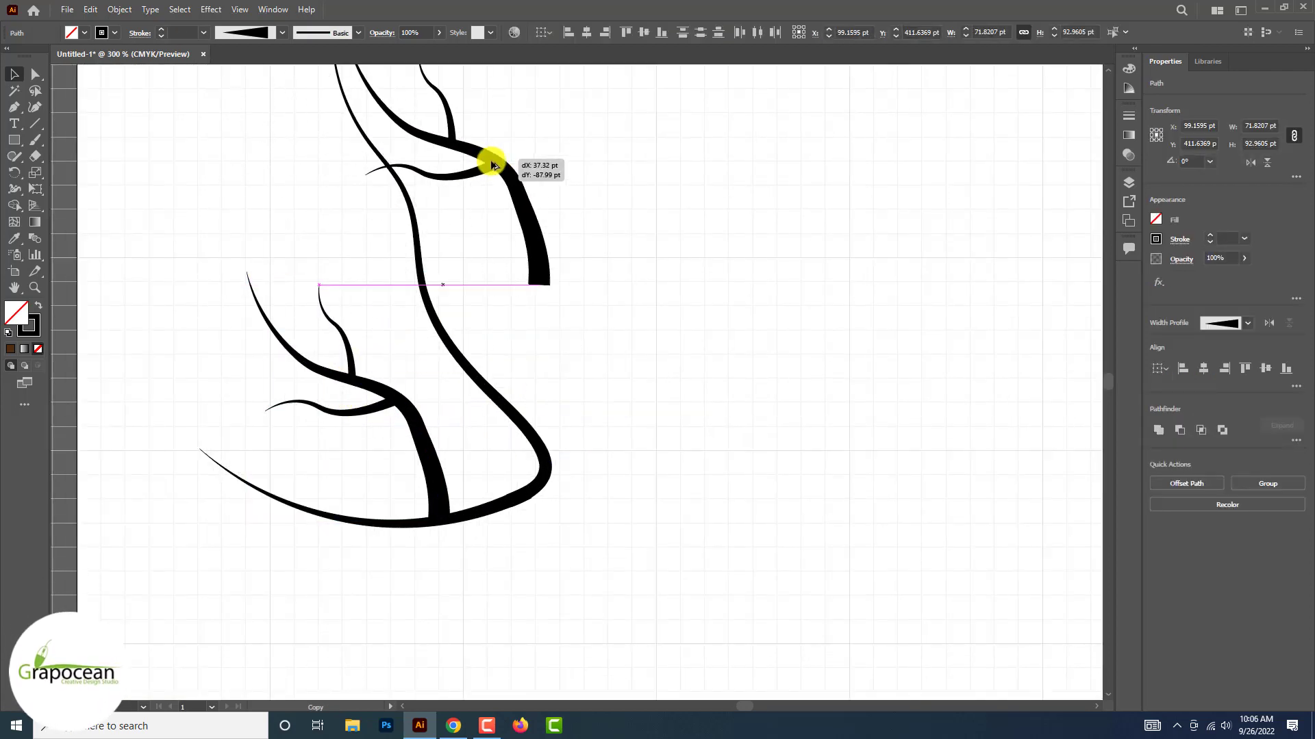
# Rotate the copied branch about 55° clockwise, scale it to about 35 × 79 pt and attach it to the tall curve's right side
pyautogui.moveTo(540, 273); pyautogui.dragTo(404, 297)
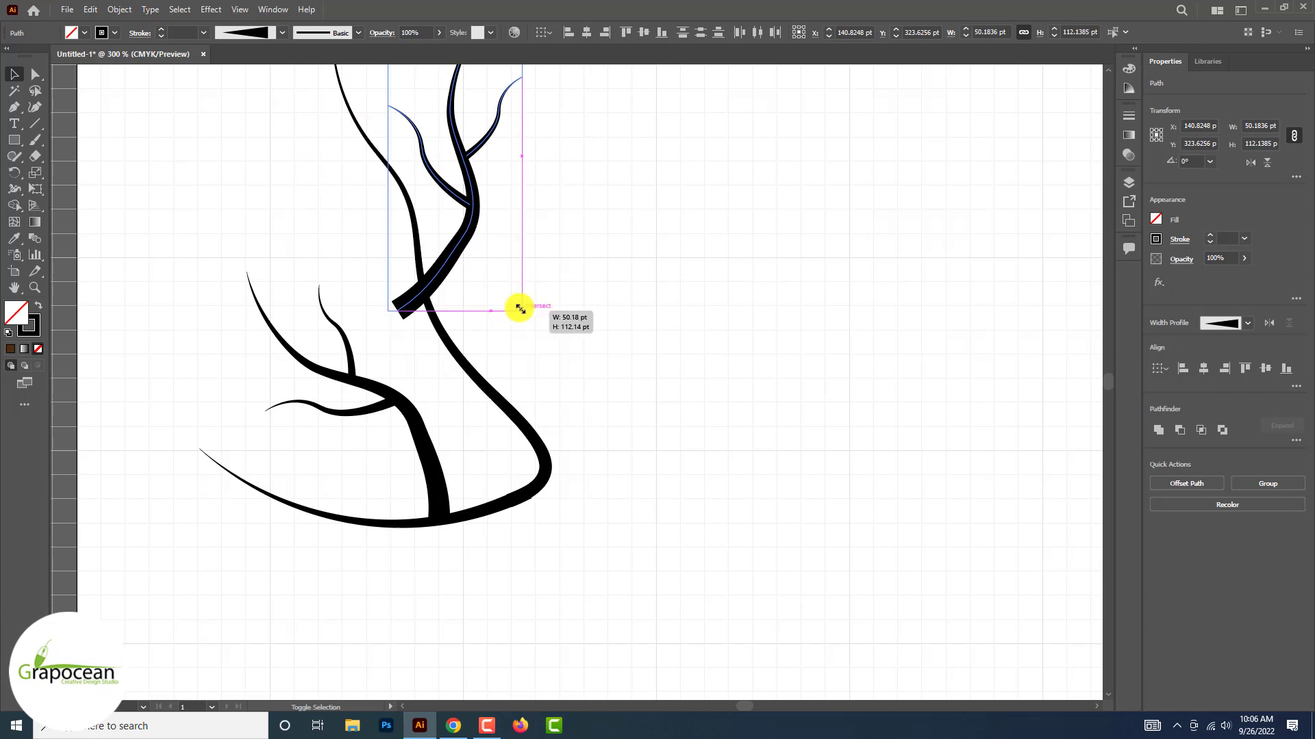
pyautogui.moveTo(521, 309); pyautogui.dragTo(490, 256)
pyautogui.moveTo(448, 216); pyautogui.dragTo(587, 424)
pyautogui.moveTo(524, 392); pyautogui.dragTo(529, 359)
pyautogui.click(654, 466)
# Duplicate the right branch cluster, rotate it to point left, scale it to about 49 × 26 pt and attach it to the tall curve's left side
pyautogui.scroll(-2, 660, 471)
pyautogui.scroll(-2, 685, 475)
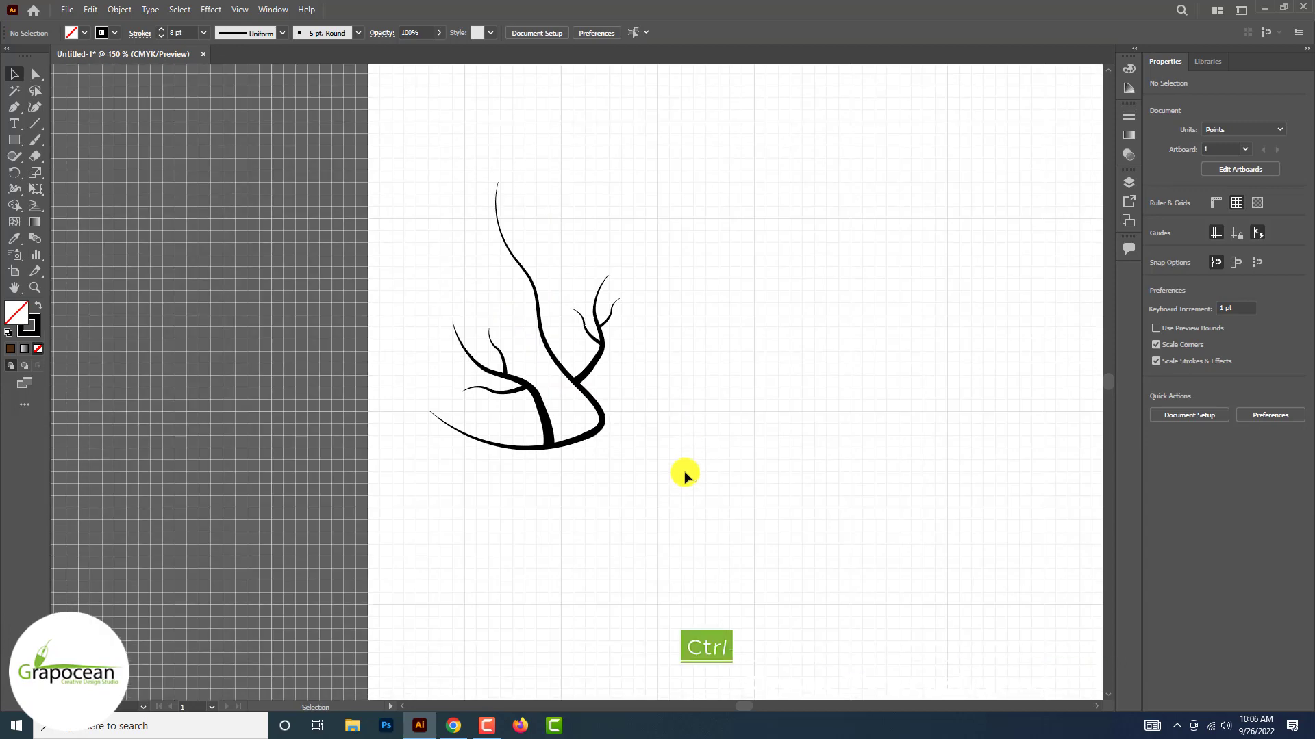
pyautogui.hotkey('ctrl', 't')
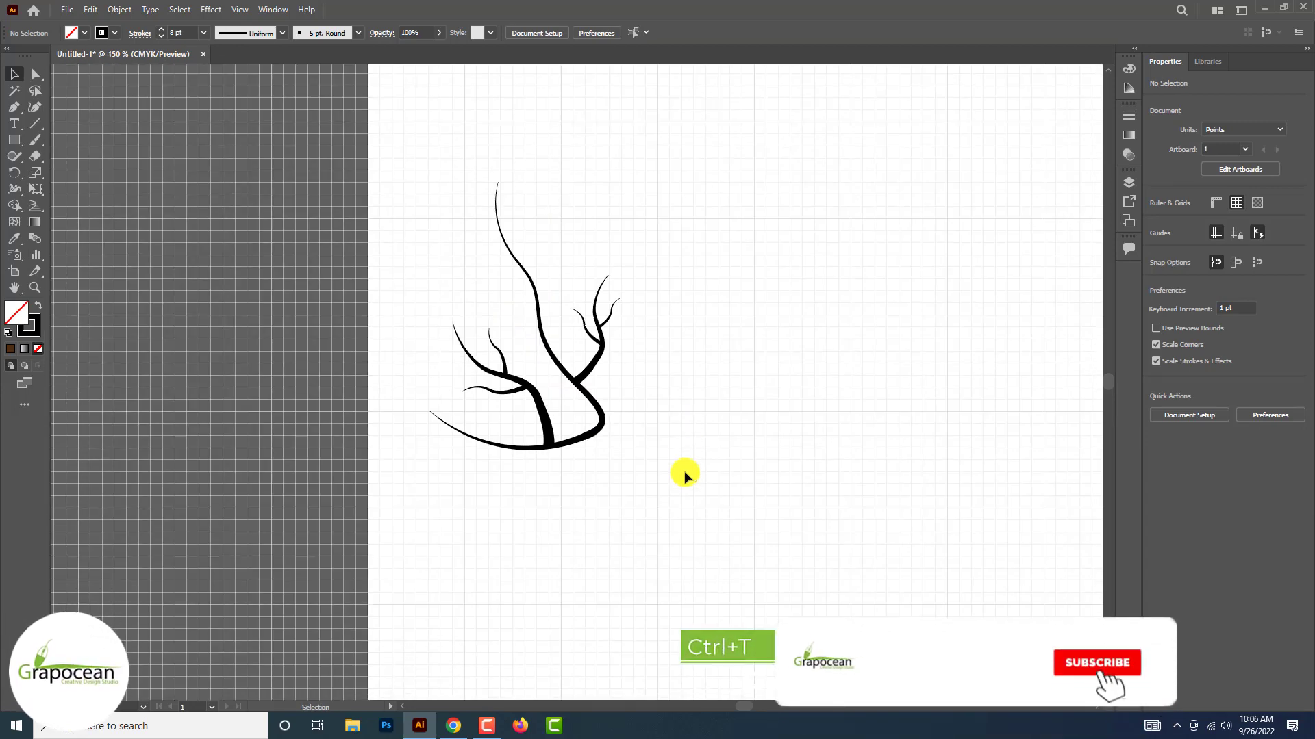
pyautogui.scroll(2, 684, 475)
pyautogui.click(576, 293)
pyautogui.moveTo(575, 294); pyautogui.dragTo(363, 189)
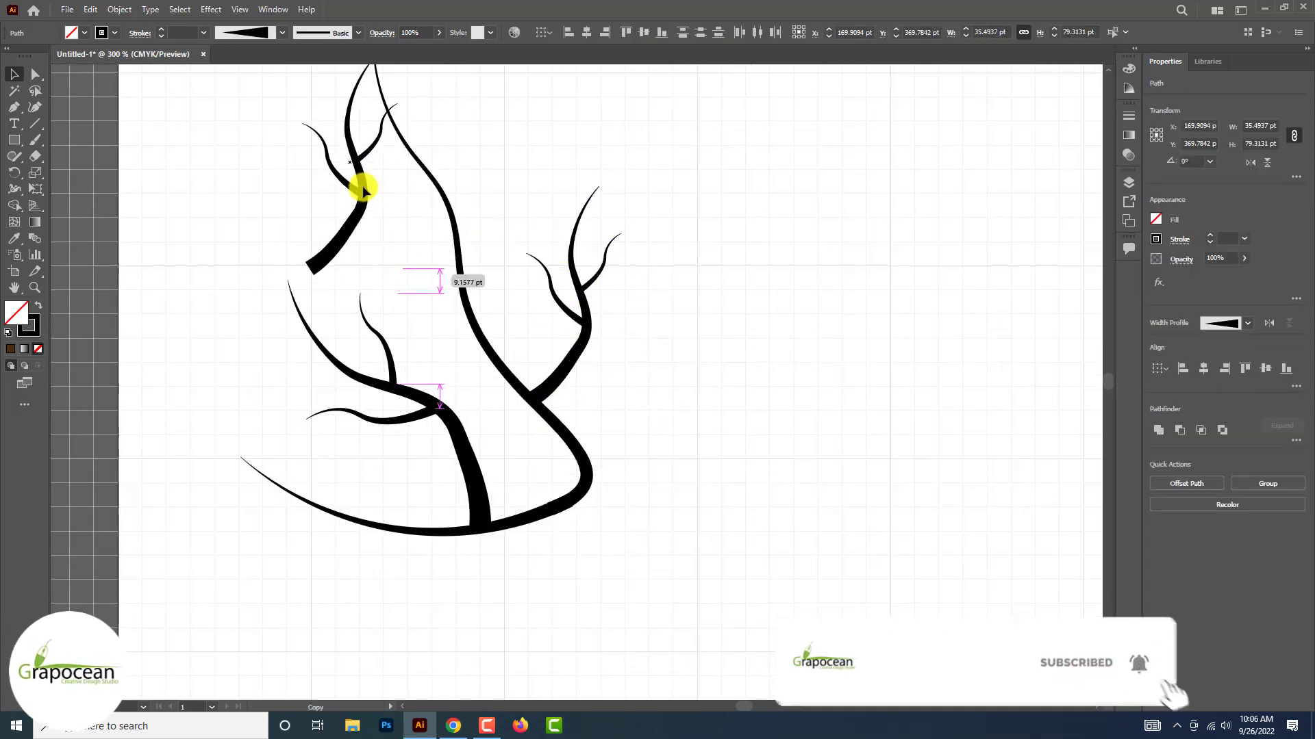
pyautogui.moveTo(396, 272); pyautogui.dragTo(414, 98)
pyautogui.moveTo(405, 185); pyautogui.dragTo(455, 281)
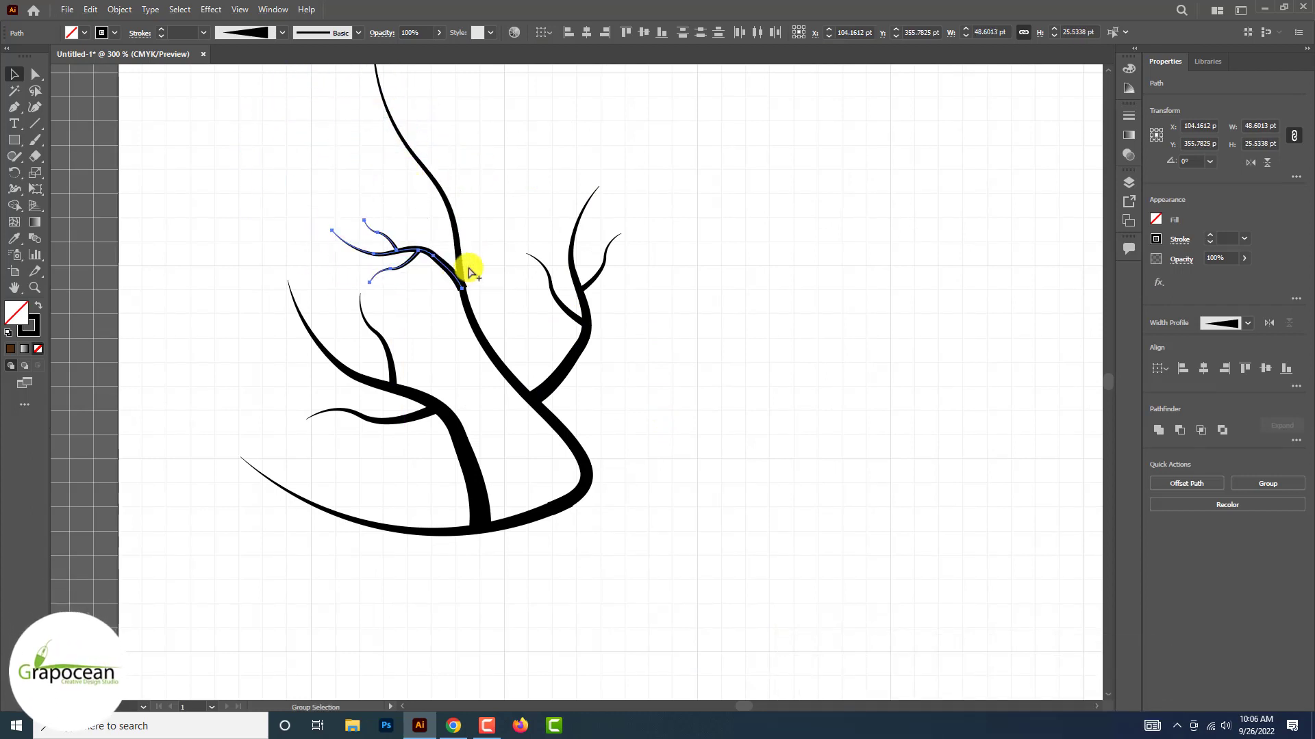
# Set the small left branch's main stroke to 3 pt and nudge its two twigs against it
pyautogui.scroll(2, 470, 272)
pyautogui.click(372, 243)
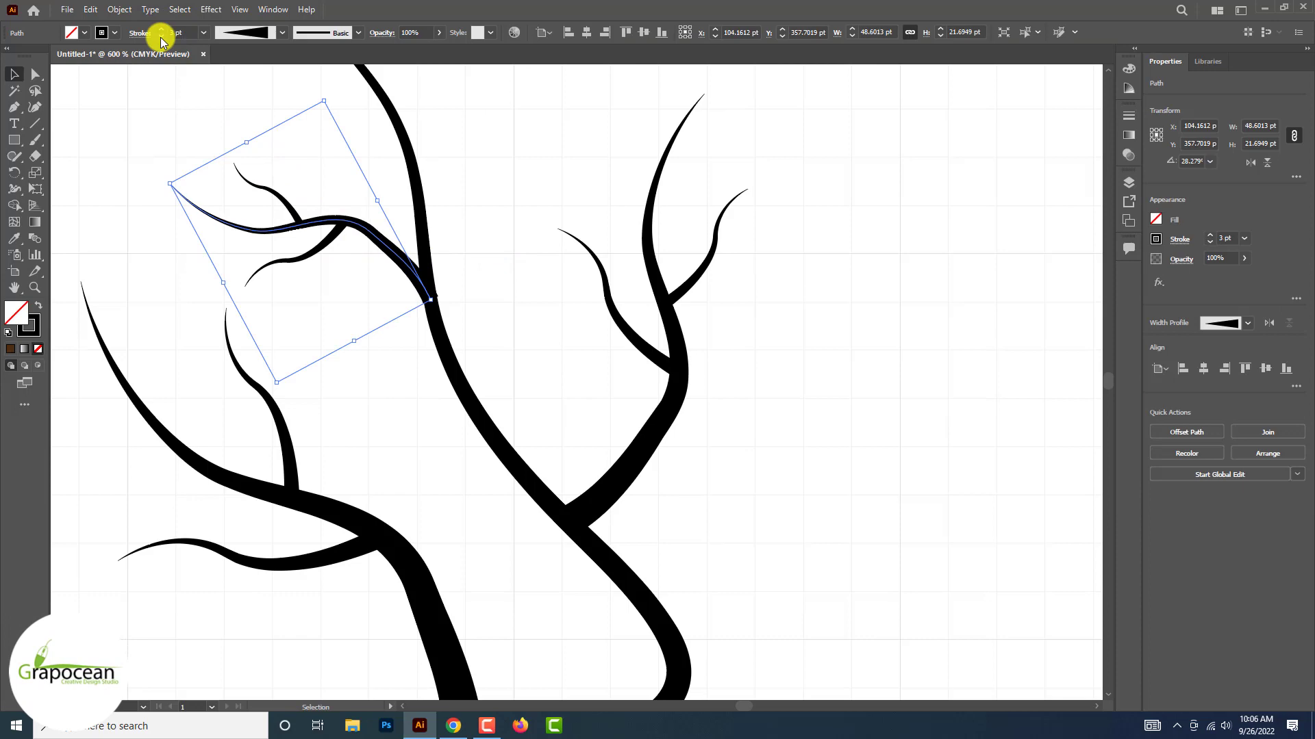
pyautogui.click(505, 262)
pyautogui.scroll(2, 305, 195)
pyautogui.moveTo(285, 236); pyautogui.dragTo(288, 245)
pyautogui.moveTo(363, 272); pyautogui.dragTo(372, 268)
pyautogui.click(408, 393)
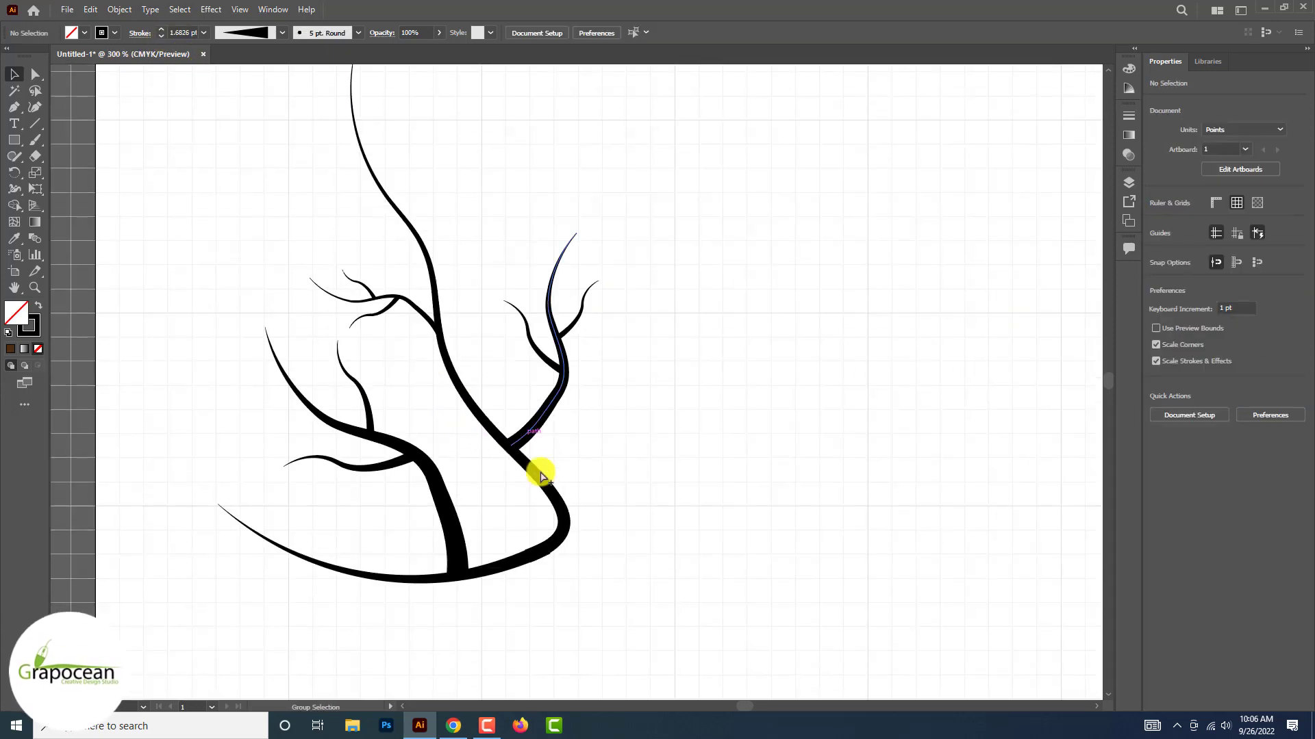
# Duplicate the entire branch drawing to its right
pyautogui.scroll(-5, 537, 470)
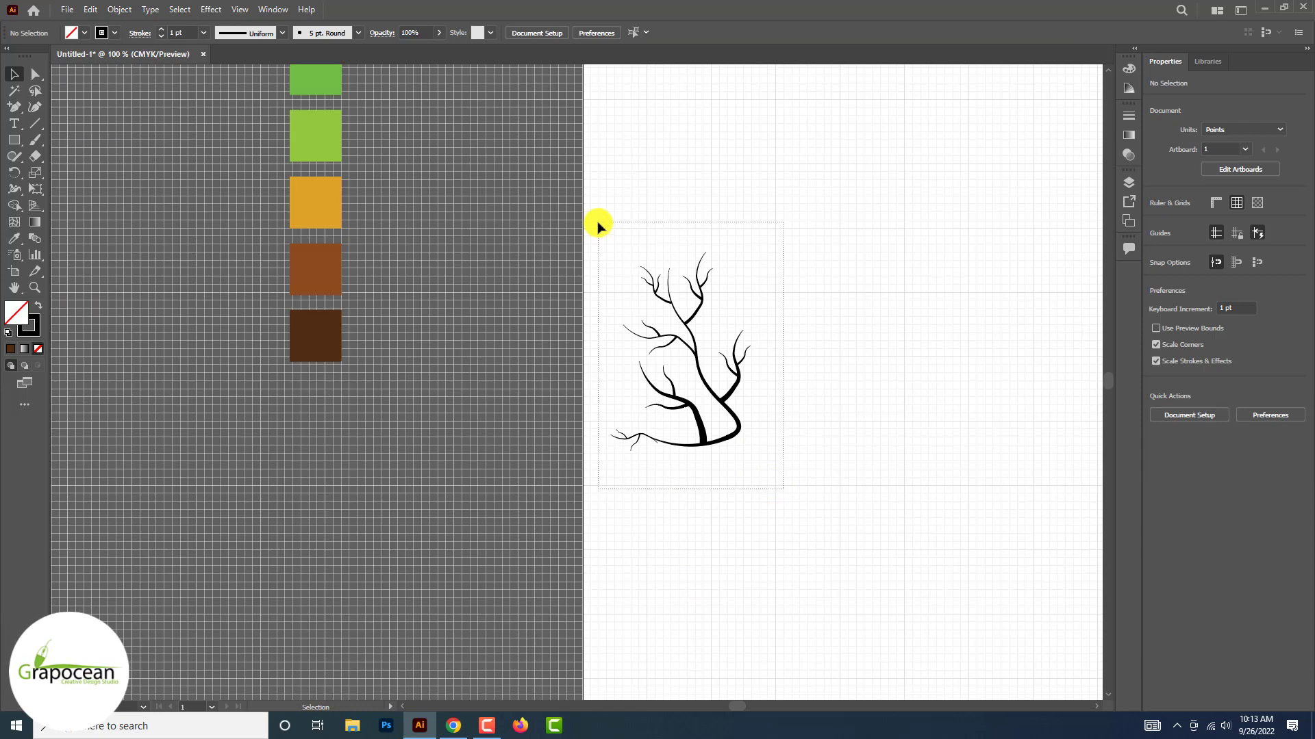
pyautogui.moveTo(598, 226); pyautogui.dragTo(597, 226)
pyautogui.moveTo(696, 352); pyautogui.dragTo(833, 356)
# Reflect the duplicate across the vertical axis and move it left so both halves meet at the trunk's base
pyautogui.rightClick(839, 372)
pyautogui.moveTo(884, 566)
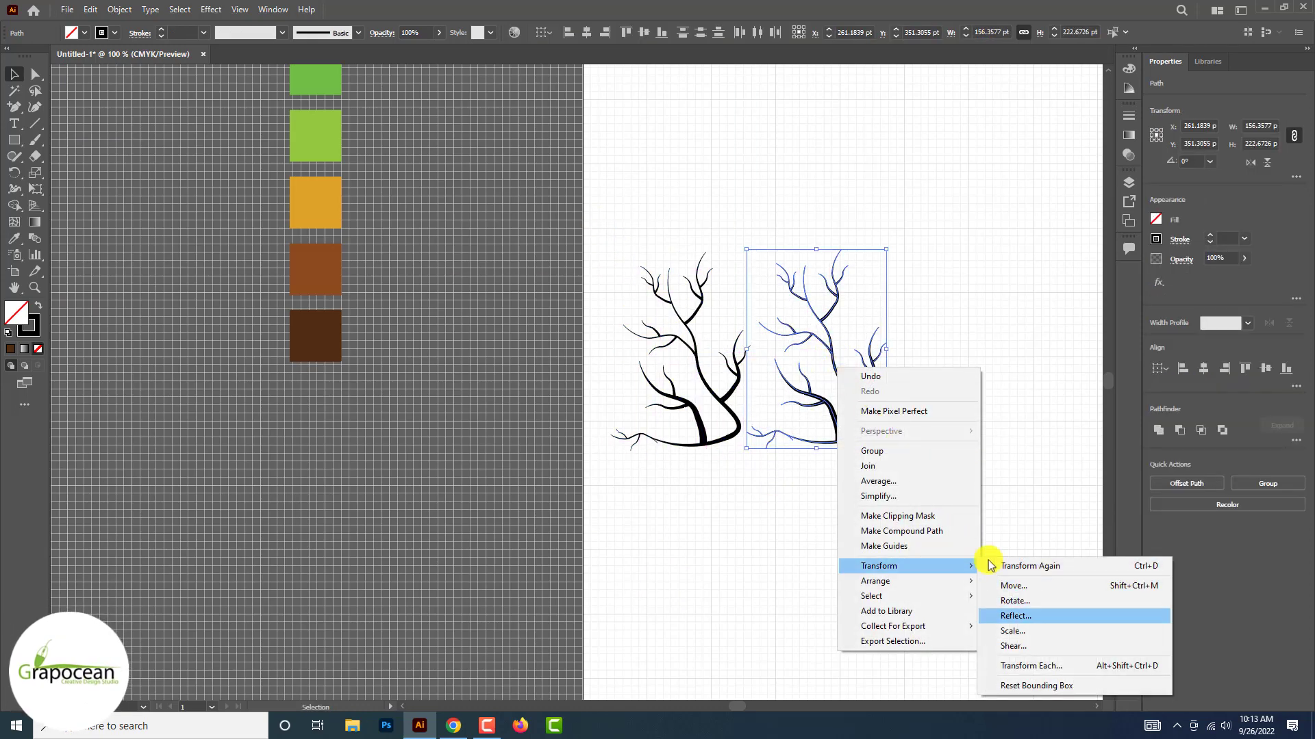
pyautogui.click(1028, 615)
pyautogui.click(657, 450)
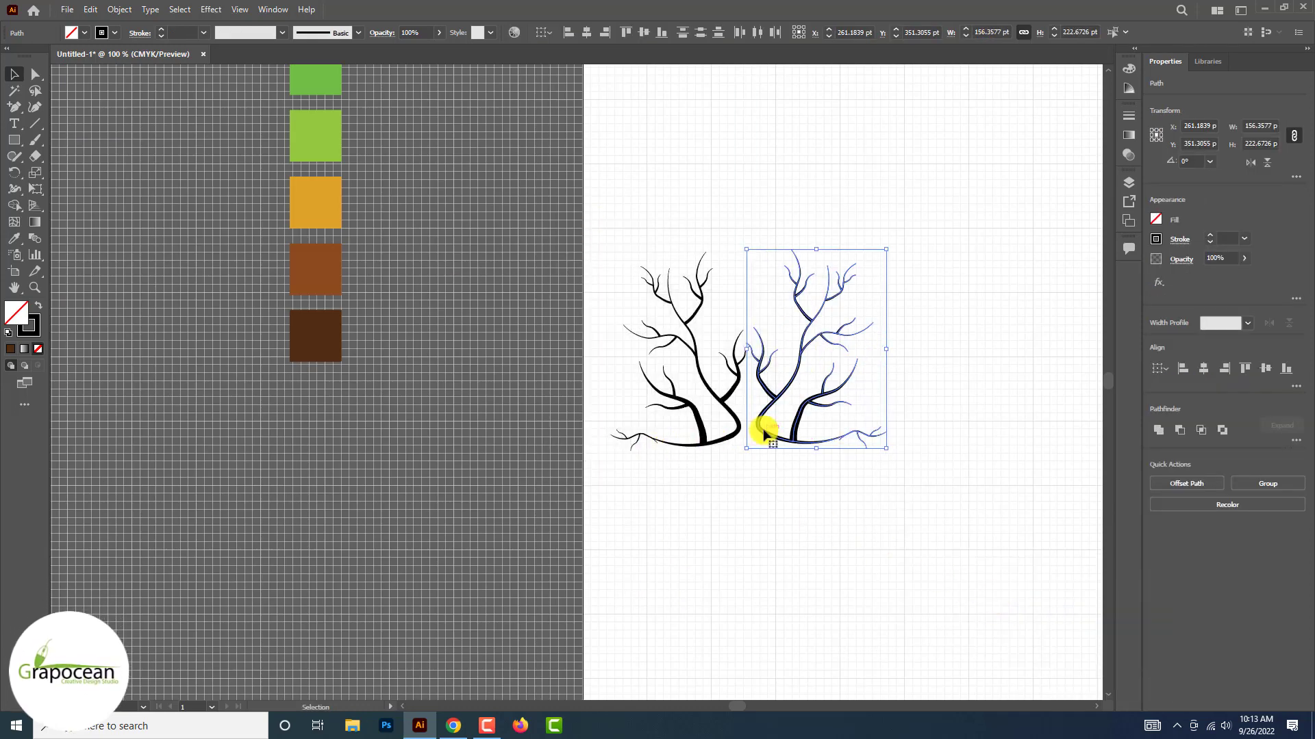
pyautogui.moveTo(759, 433); pyautogui.dragTo(748, 438)
pyautogui.click(752, 506)
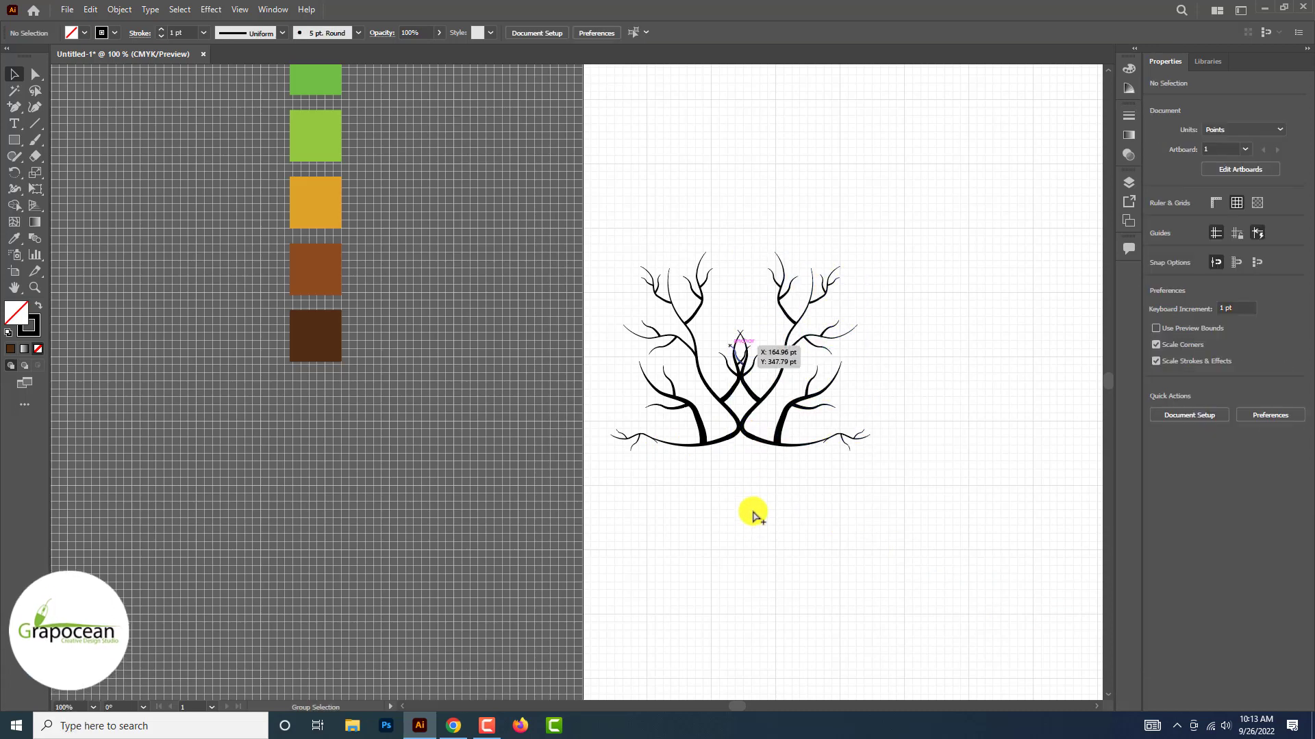
# Delete the mirrored half's inner central branch with its twigs, plus the twigs on the left half's inner central branch
pyautogui.scroll(2, 733, 347)
pyautogui.click(756, 412)
pyautogui.press('Delete')
pyautogui.click(773, 395)
pyautogui.press('Delete')
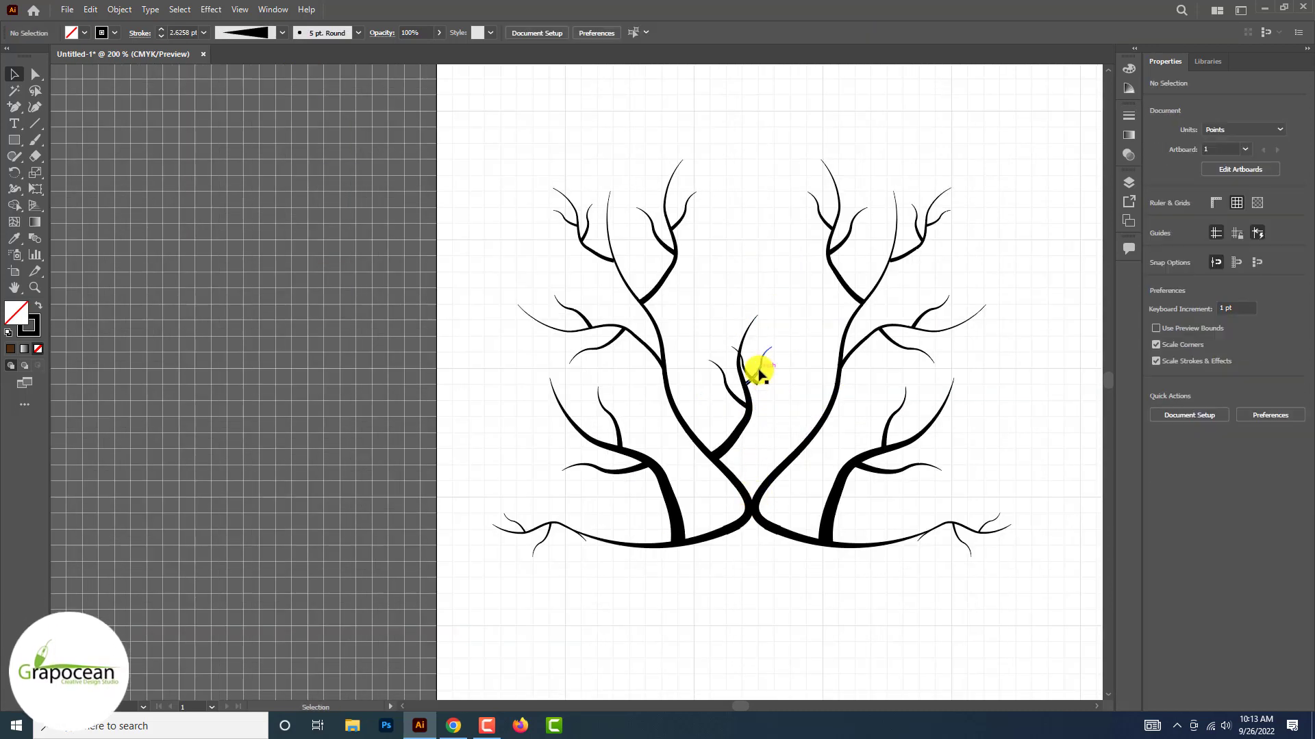
pyautogui.click(740, 389)
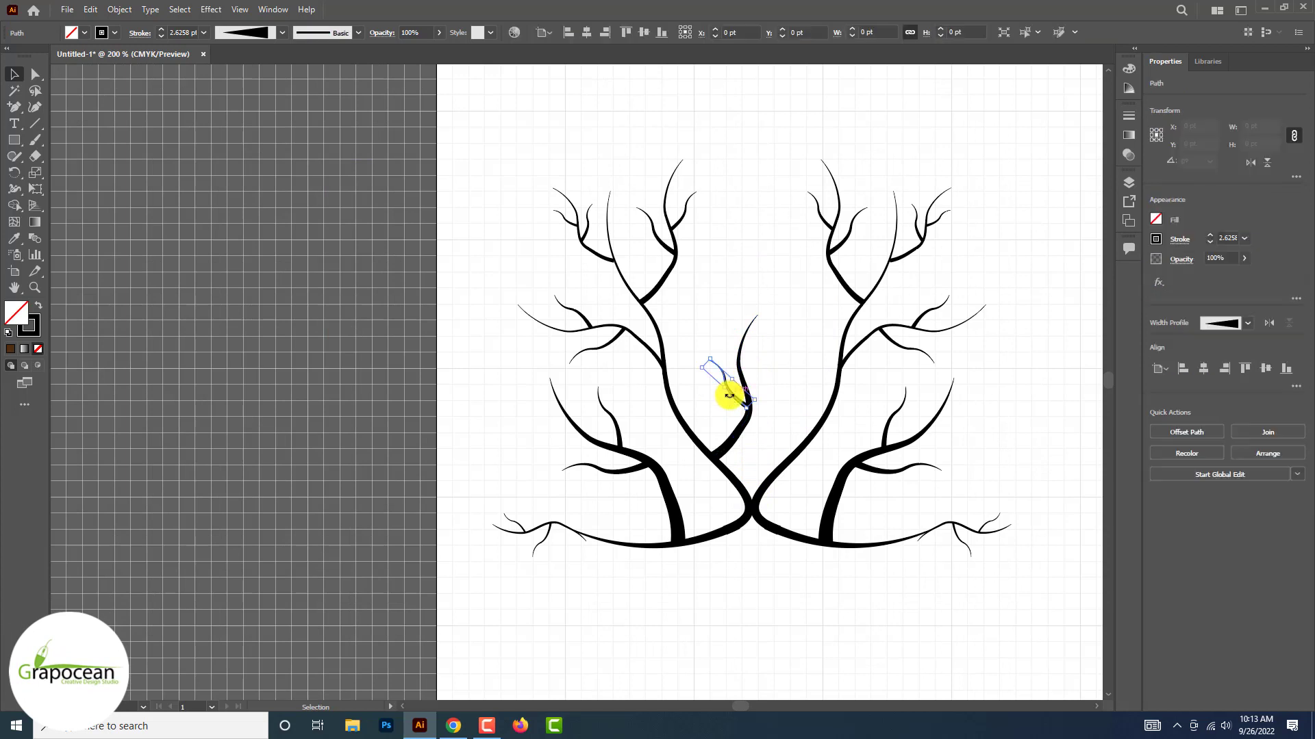
pyautogui.press('Delete')
# Scale the bare central branch to about 16 × 64 pt and reattach it higher on the left trunk
pyautogui.click(748, 404)
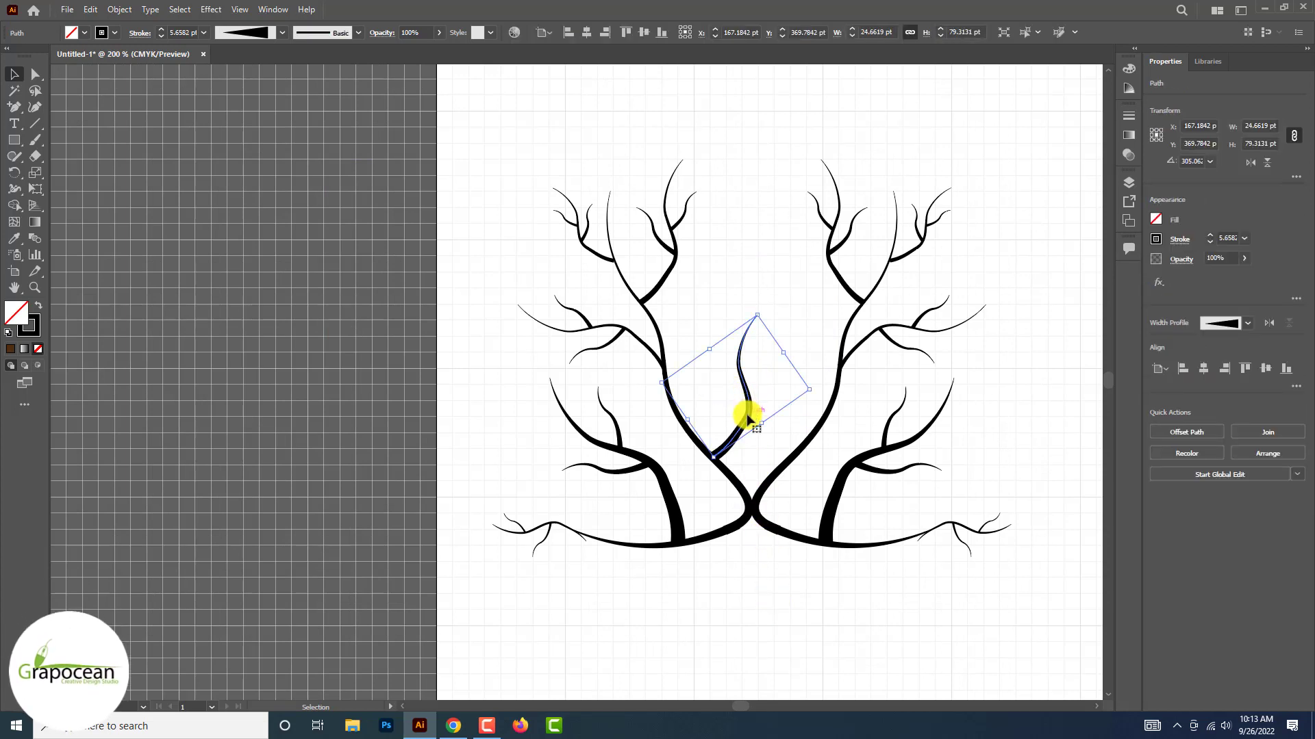
pyautogui.moveTo(749, 409); pyautogui.dragTo(713, 376)
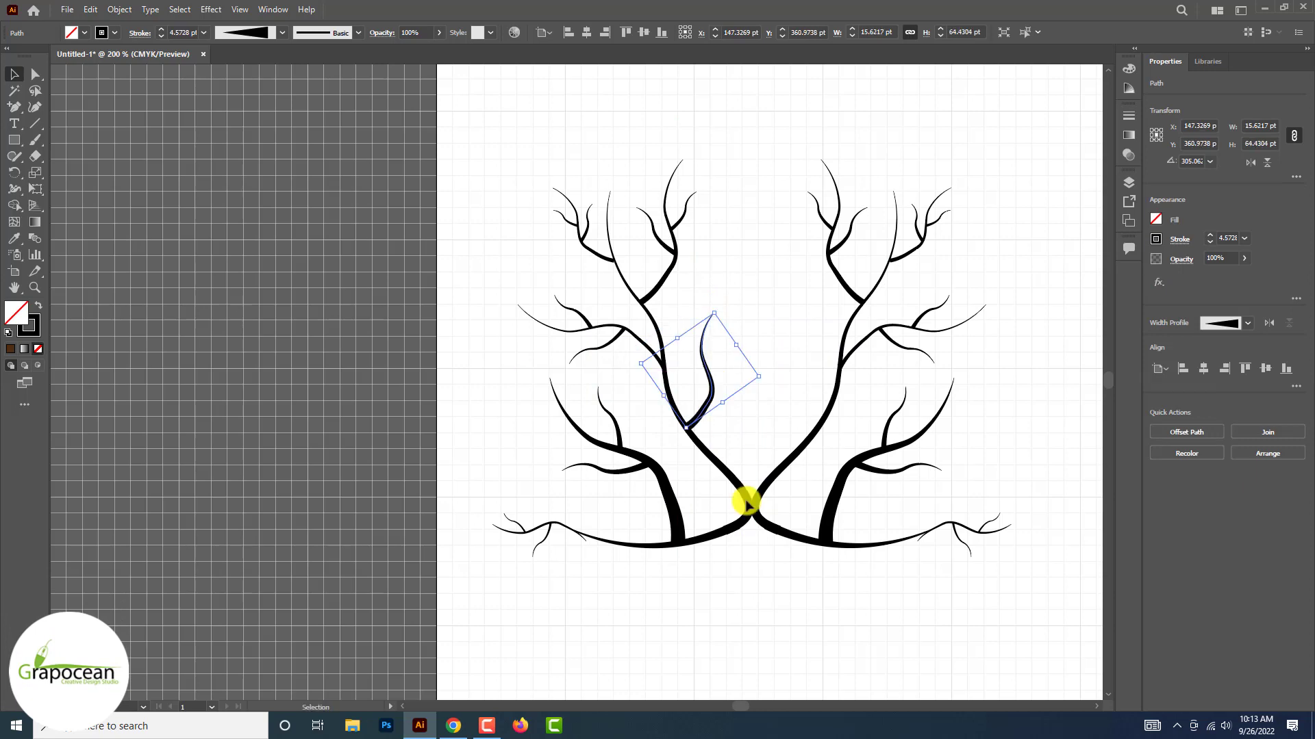
pyautogui.click(750, 608)
# Draw a wavy vertical Pen path about 221 pt tall from above the crown down to where the two halves meet
pyautogui.scroll(-3, 750, 608)
pyautogui.scroll(-3, 746, 610)
pyautogui.scroll(3, 747, 609)
pyautogui.scroll(3, 745, 609)
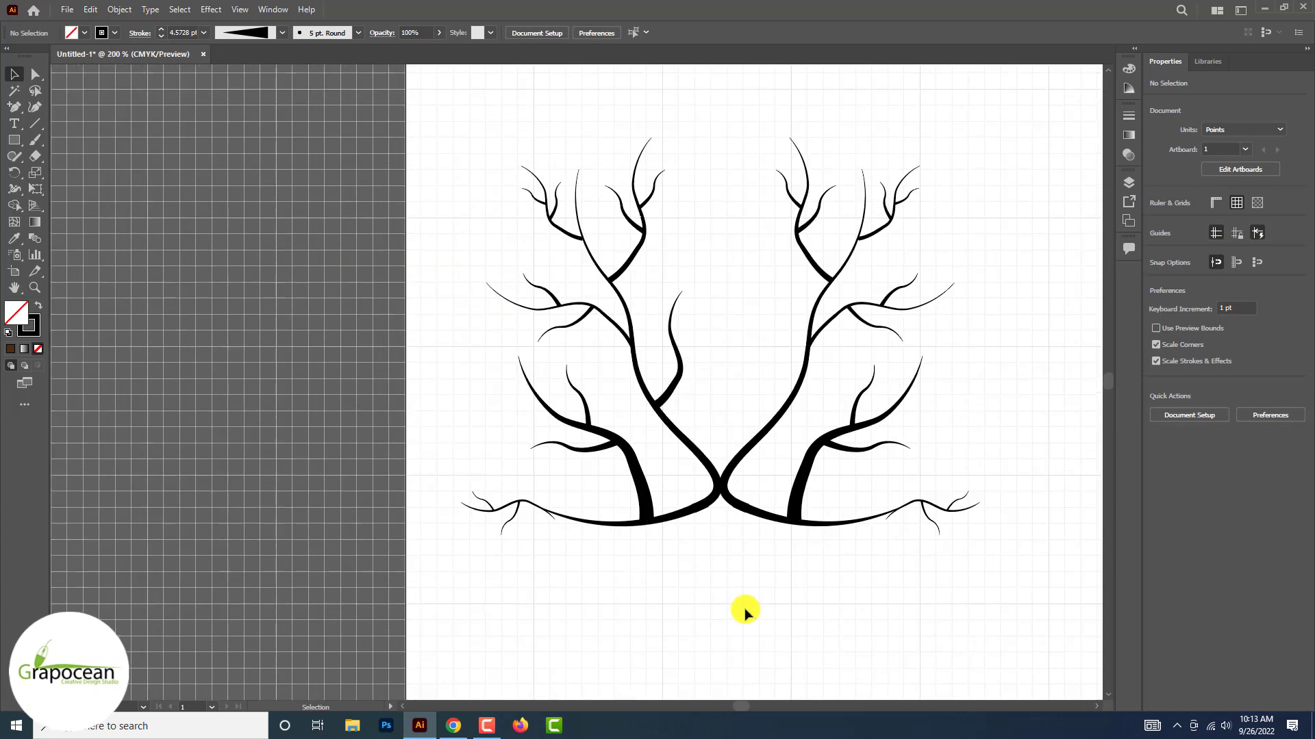
pyautogui.scroll(1, 745, 610)
pyautogui.moveTo(14, 107); pyautogui.dragTo(82, 108)
pyautogui.scroll(3, 82, 107)
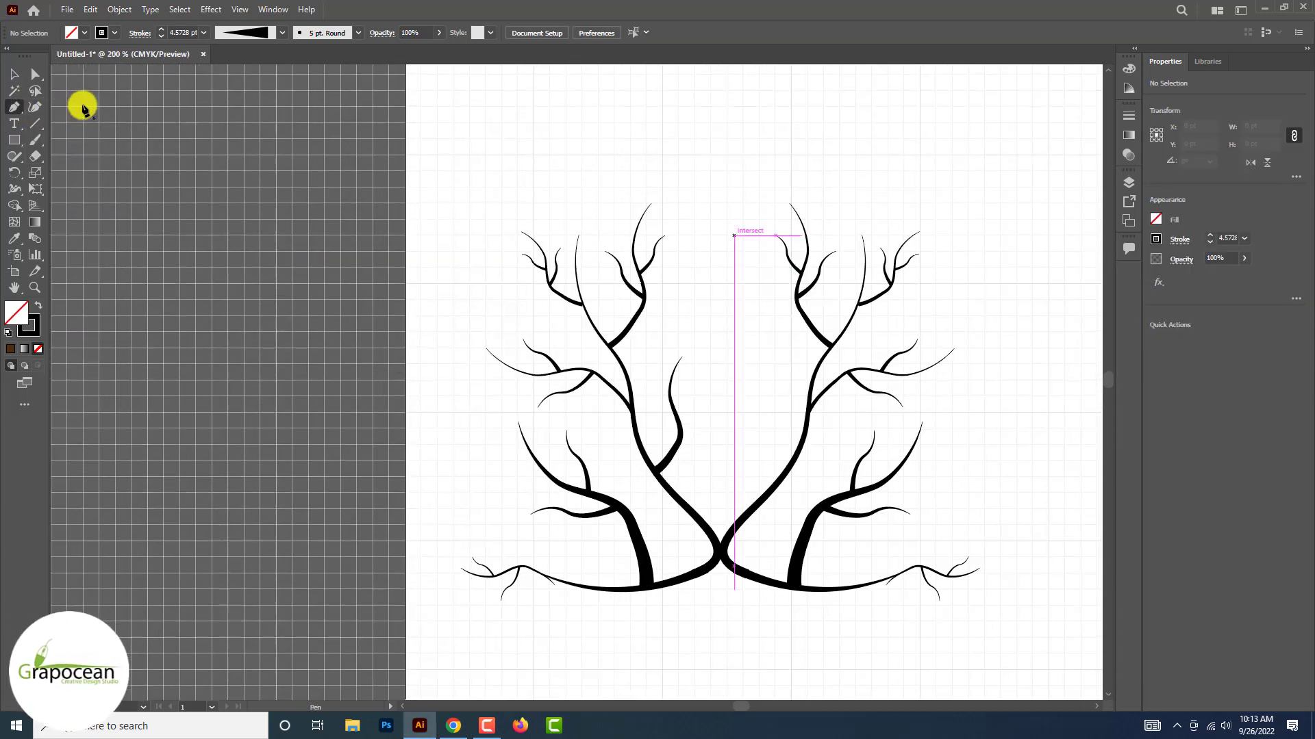
pyautogui.click(718, 248)
pyautogui.click(723, 157)
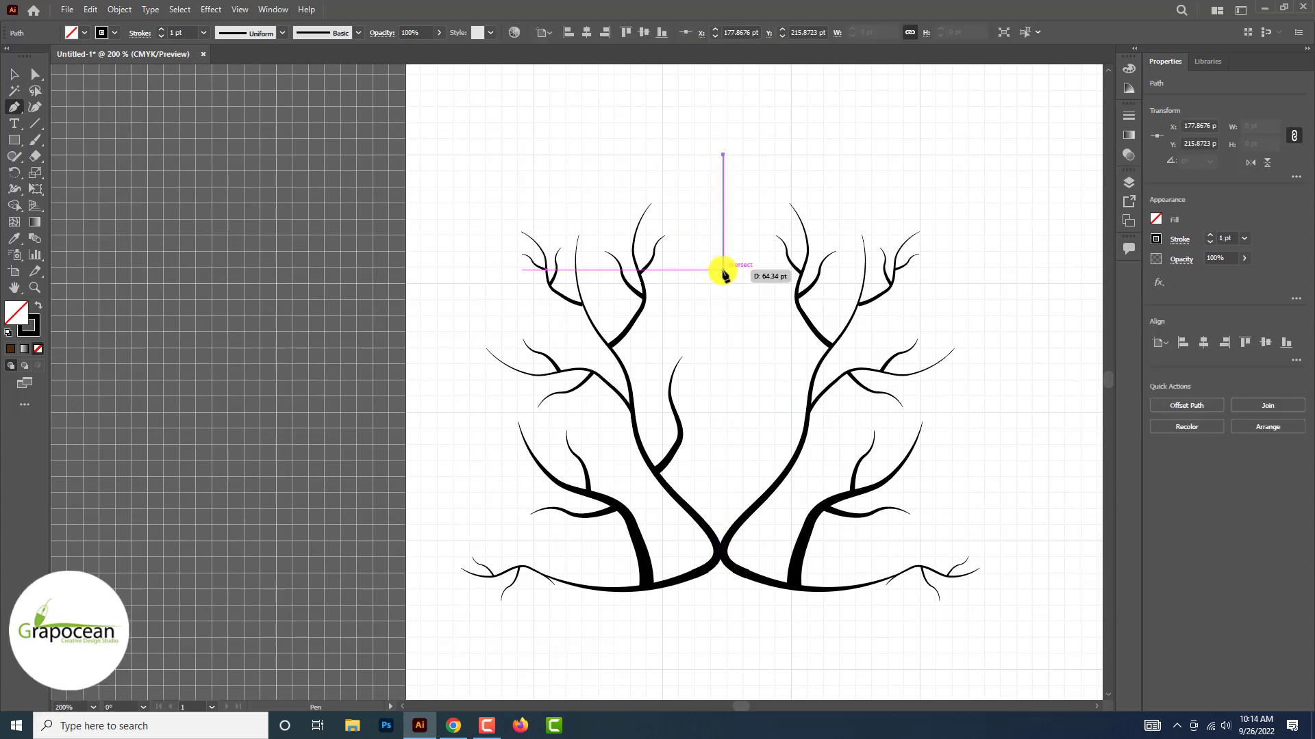
pyautogui.moveTo(723, 269); pyautogui.dragTo(744, 351)
pyautogui.moveTo(726, 414); pyautogui.dragTo(717, 453)
pyautogui.click(723, 549)
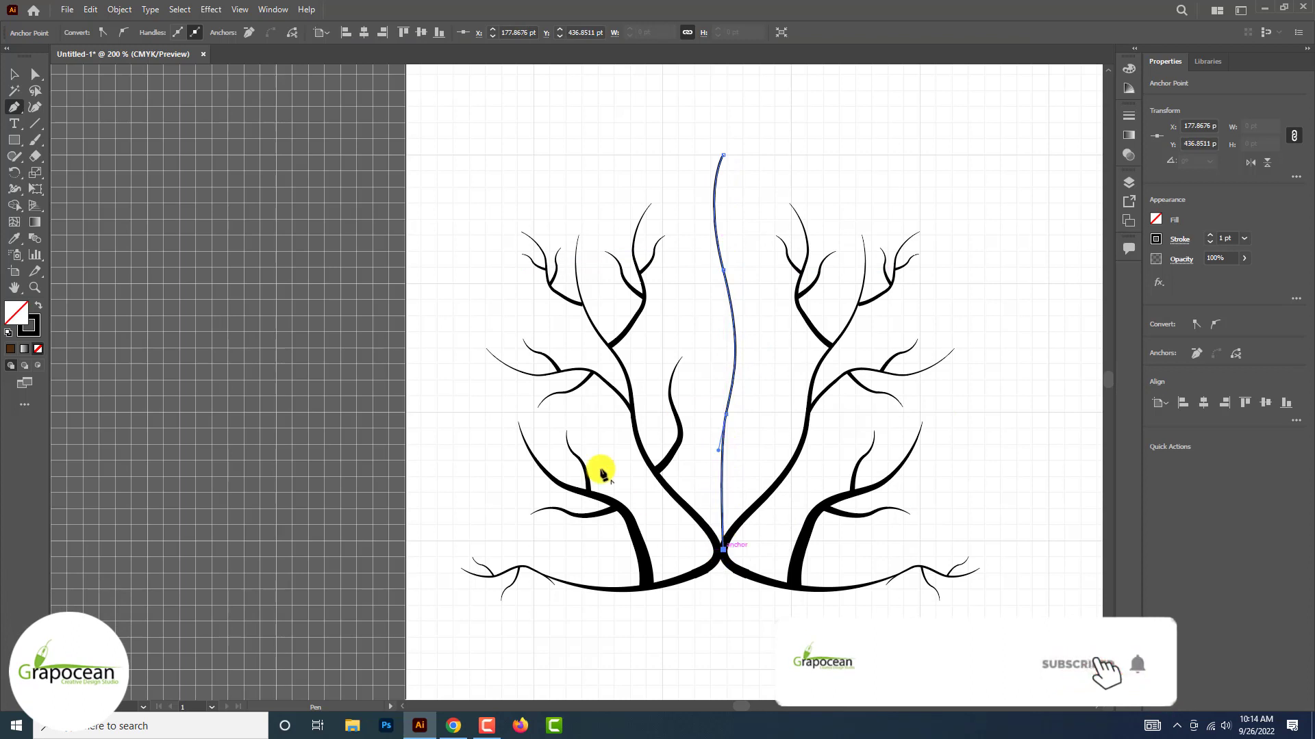
# Give the central stem path a 5 pt stroke with a width profile tapered at both ends
pyautogui.click(13, 74)
pyautogui.click(298, 266)
pyautogui.click(728, 295)
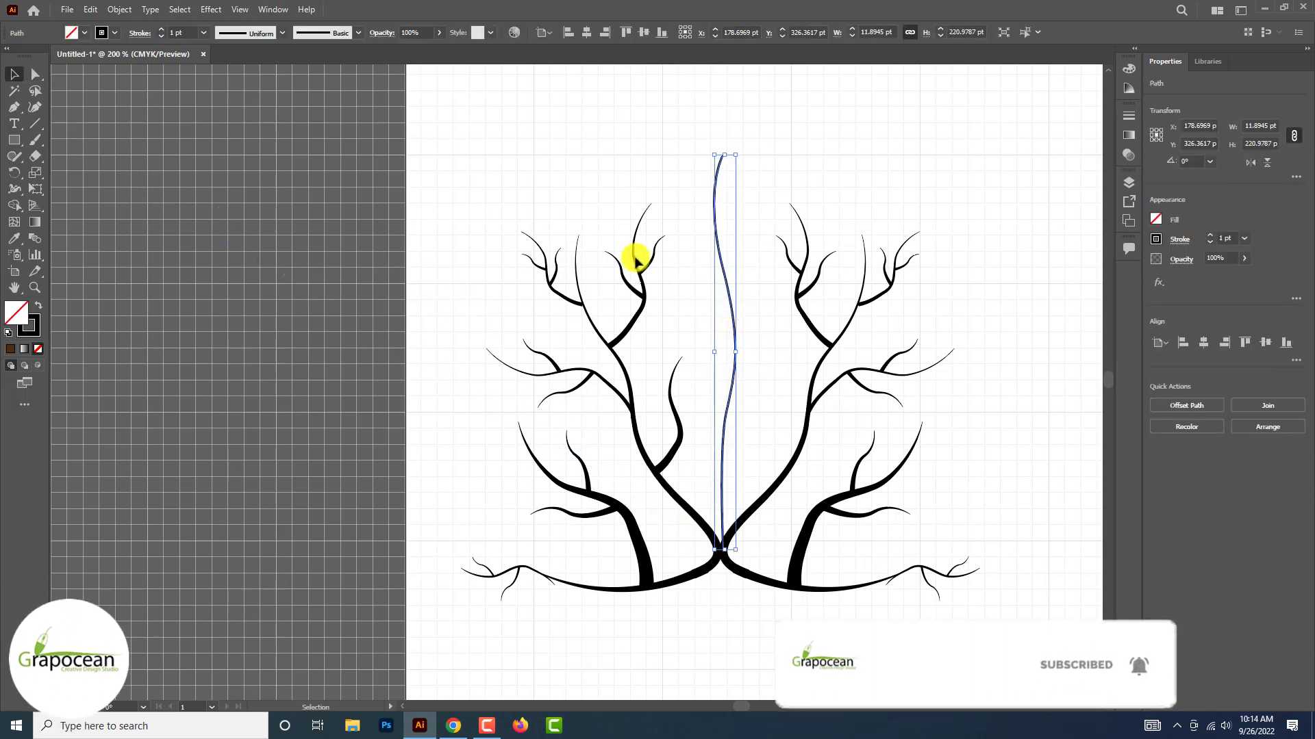
pyautogui.click(161, 29)
pyautogui.click(161, 30)
pyautogui.click(161, 29)
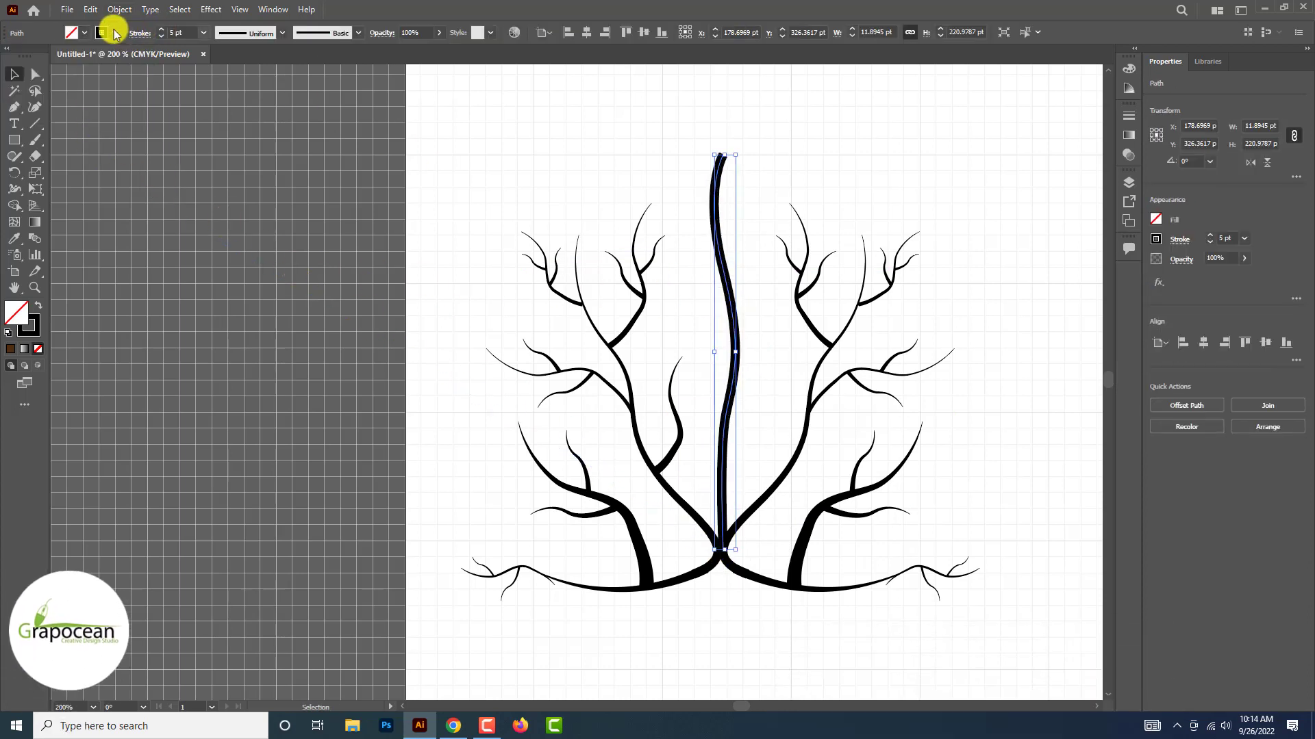
pyautogui.click(281, 33)
pyautogui.click(256, 79)
pyautogui.click(958, 437)
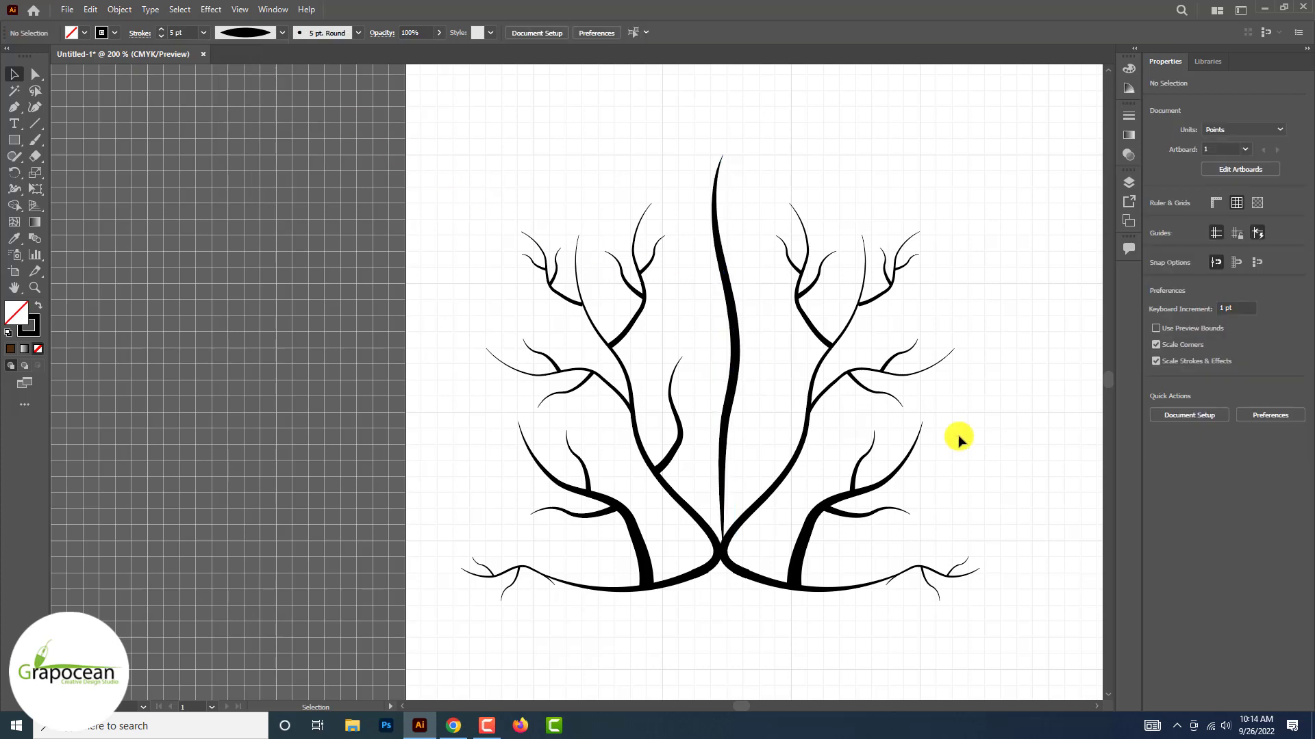
# Move the tapered central stem down about 7 pt so its base overlaps the trunk junction
pyautogui.hscroll(-1, 958, 437)
pyautogui.moveTo(750, 370); pyautogui.dragTo(749, 373)
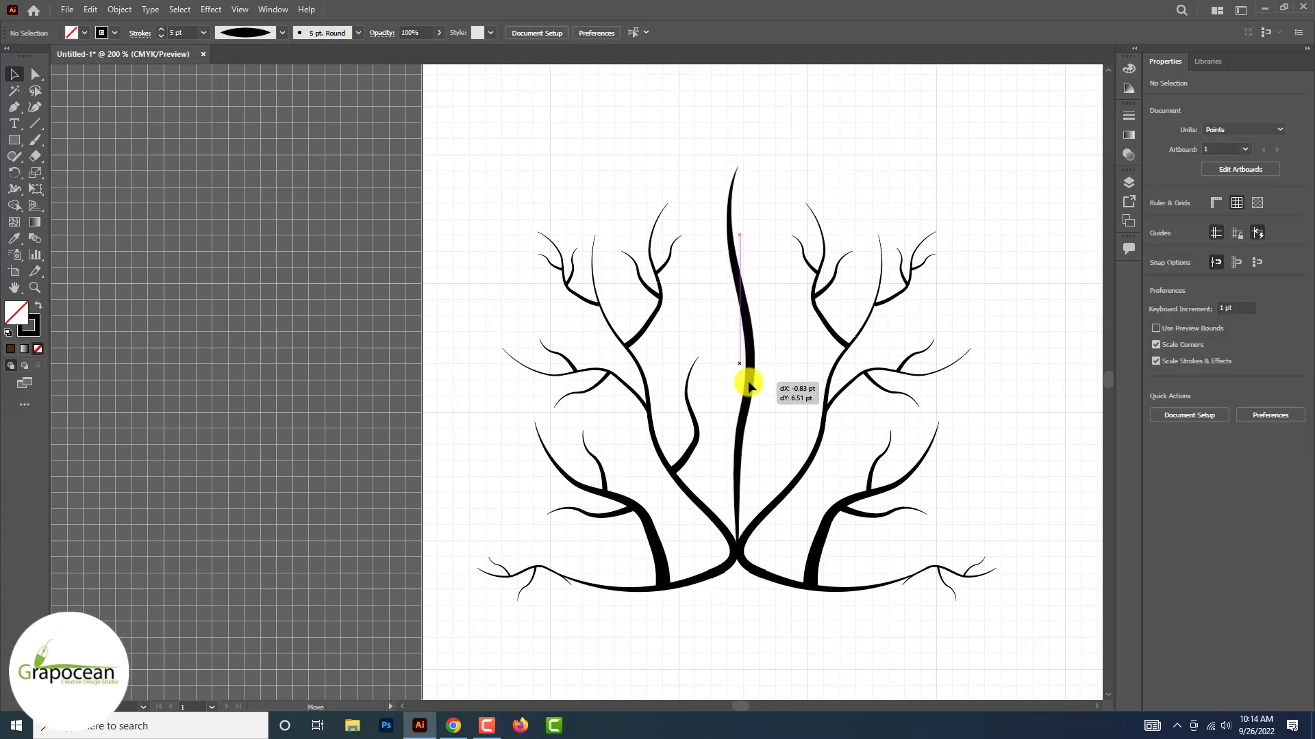
pyautogui.moveTo(748, 387); pyautogui.dragTo(750, 388)
# Scale and rotate the right trunk's middle branch cluster to about 23 × 50 pt and attach it to the stem's right side
pyautogui.click(881, 385)
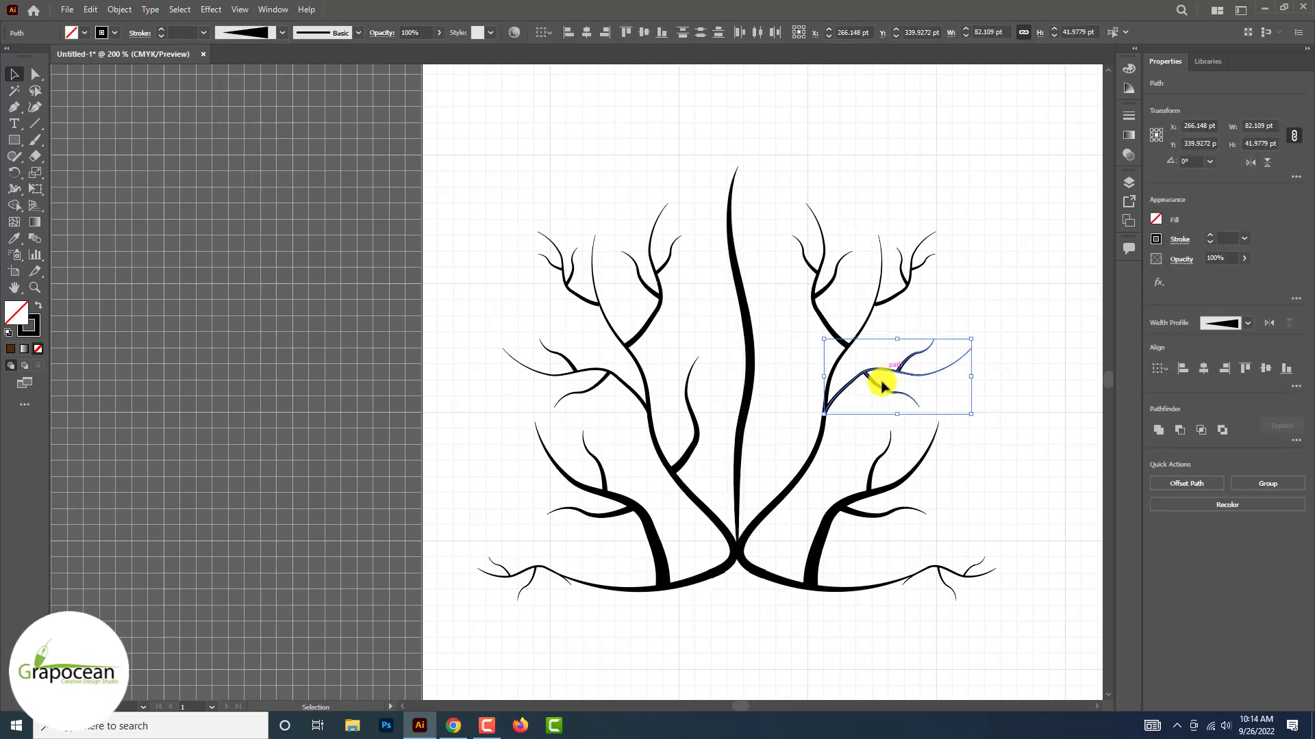
pyautogui.moveTo(846, 214); pyautogui.dragTo(791, 466)
pyautogui.click(787, 352)
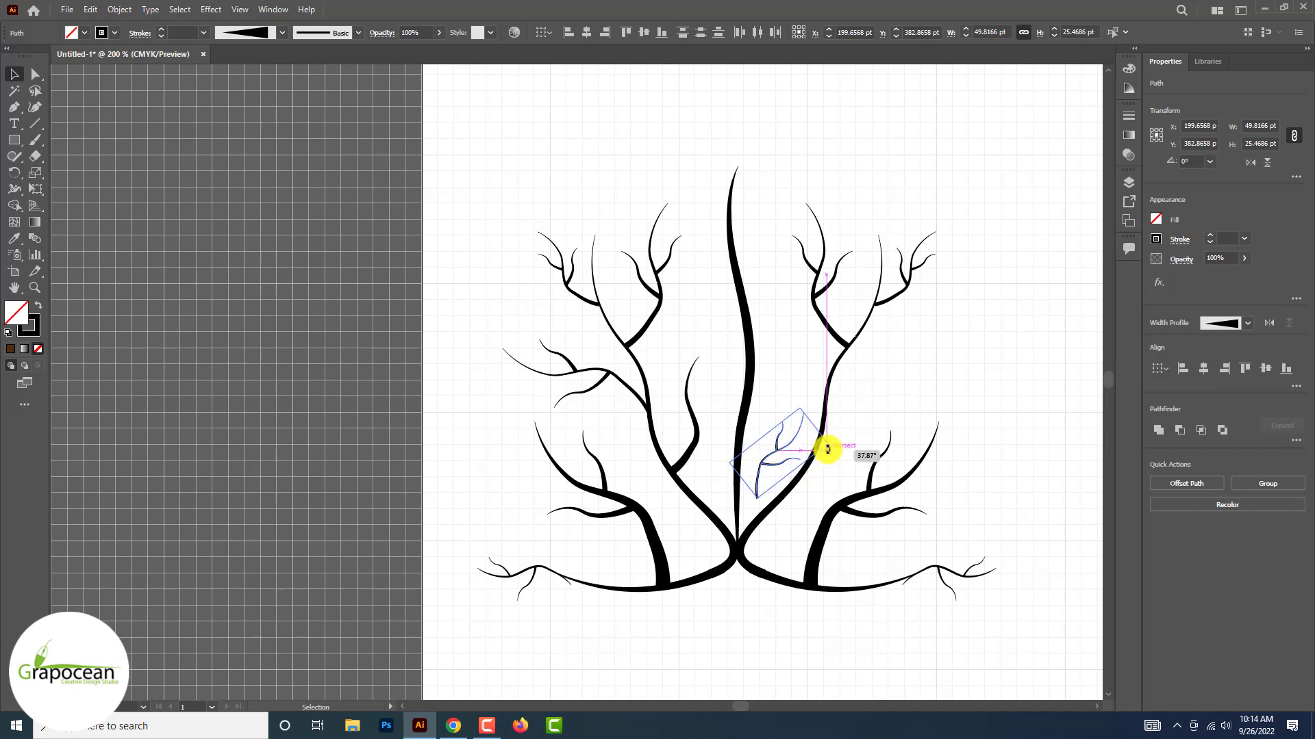
pyautogui.moveTo(762, 353); pyautogui.dragTo(756, 336)
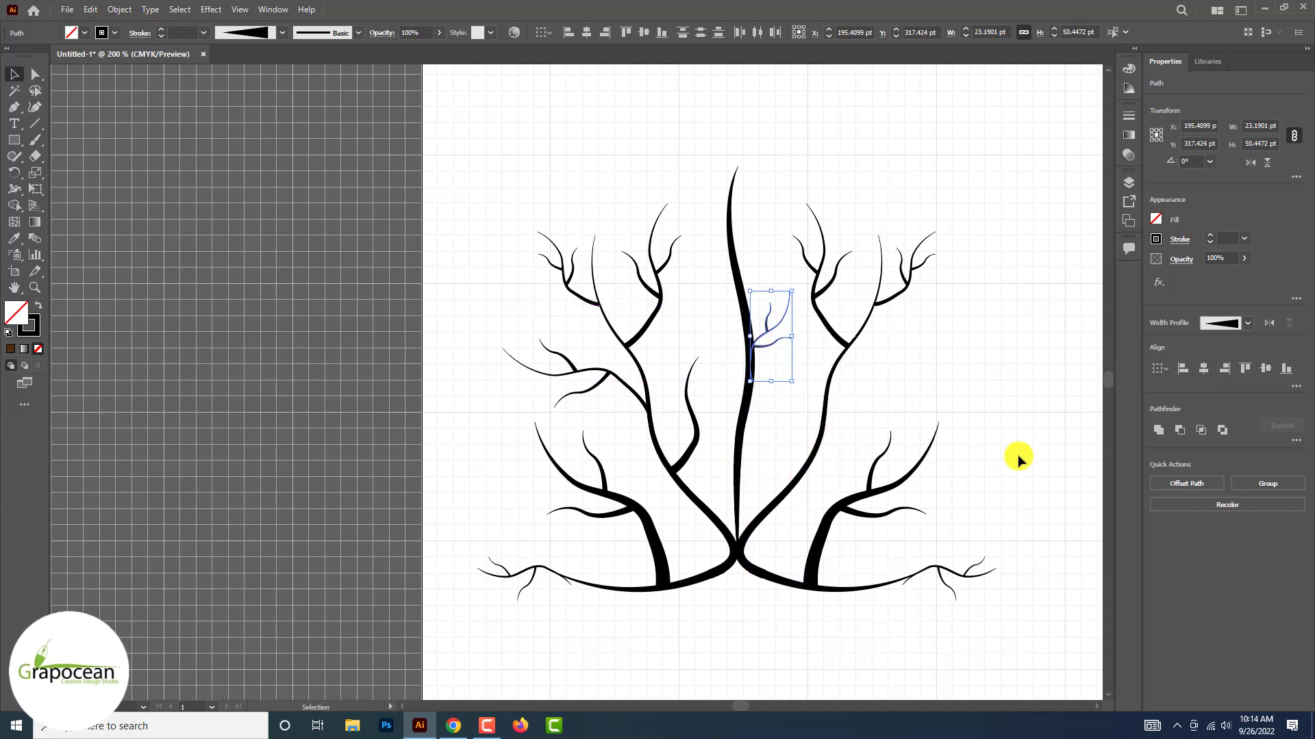
# Copy the lower-right branch cluster, scale the copy to about 30 × 39 pt and attach it lower on the stem's right side
pyautogui.click(1018, 458)
pyautogui.click(839, 508)
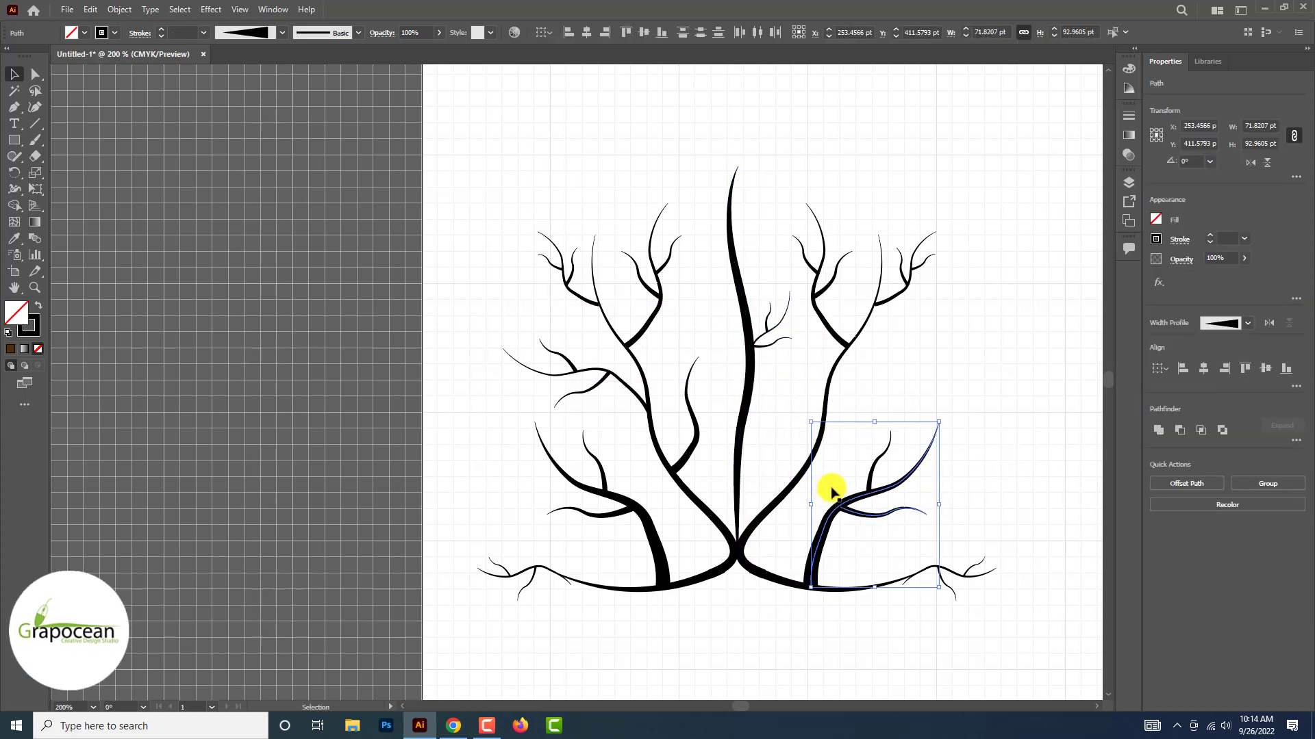
pyautogui.scroll(-1, 871, 476)
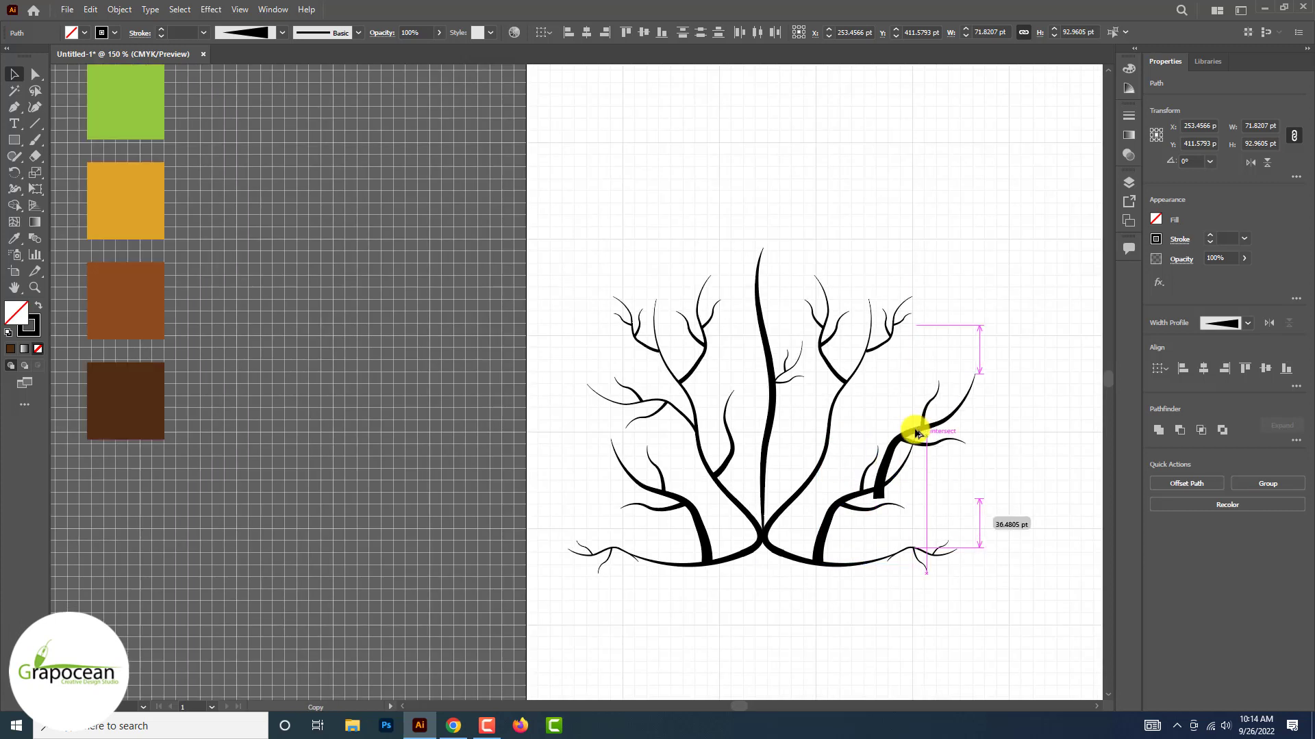
pyautogui.moveTo(915, 430); pyautogui.dragTo(978, 333)
pyautogui.moveTo(1037, 400); pyautogui.dragTo(1009, 363)
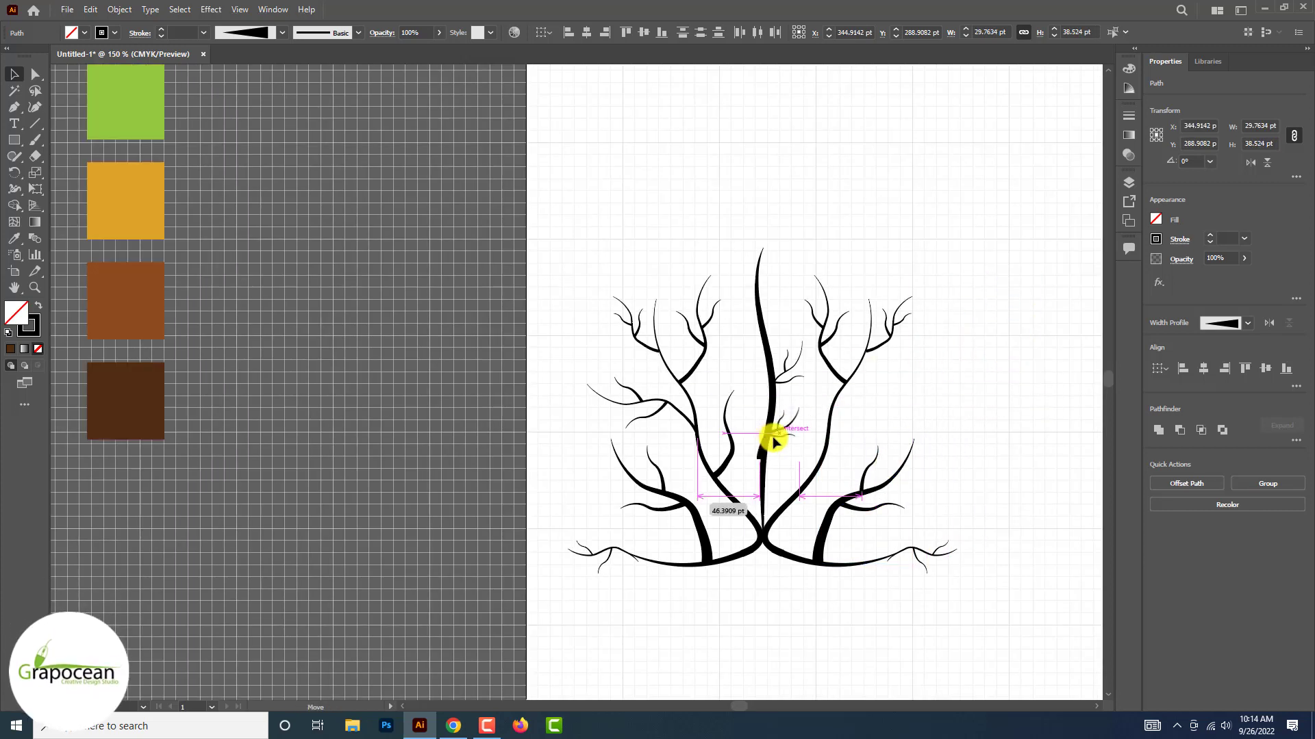
pyautogui.moveTo(770, 438); pyautogui.dragTo(787, 425)
# Reflect the small stem cluster and move it up to the left side of the central stem
pyautogui.rightClick(786, 425)
pyautogui.click(977, 549)
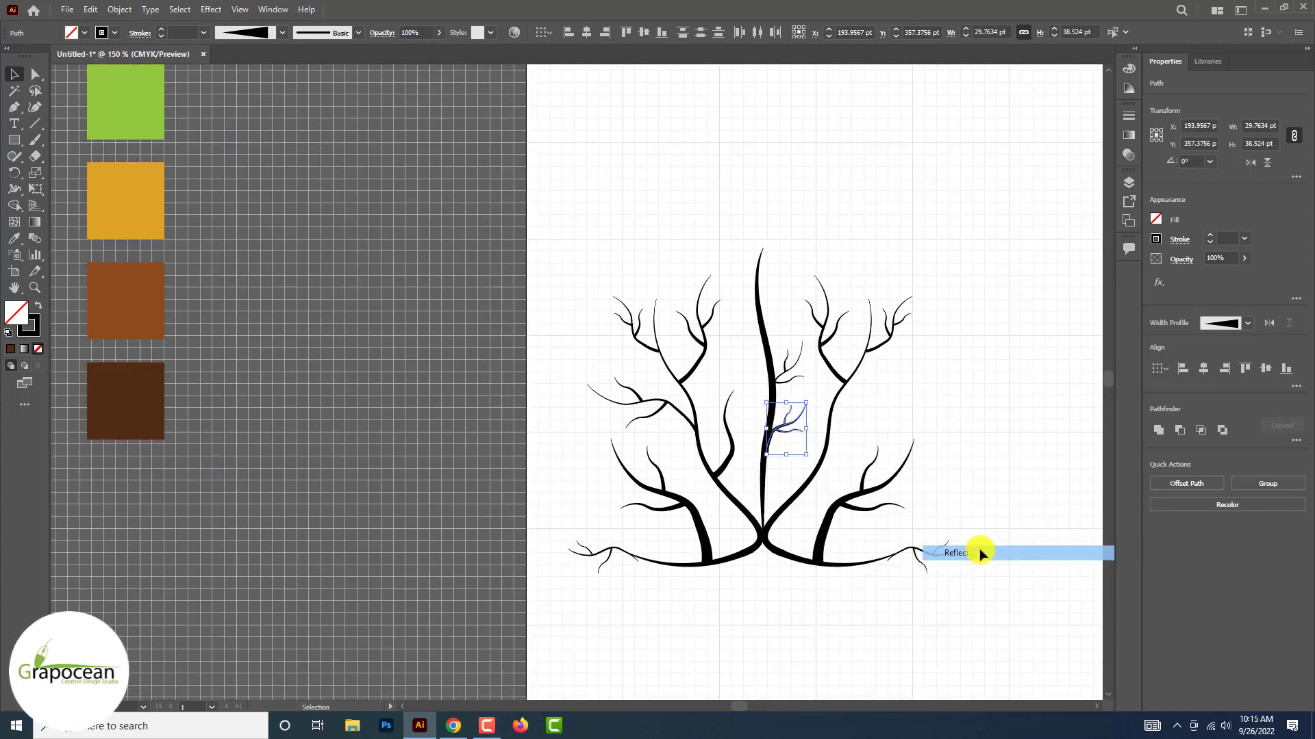
pyautogui.click(677, 451)
pyautogui.moveTo(787, 432); pyautogui.dragTo(763, 343)
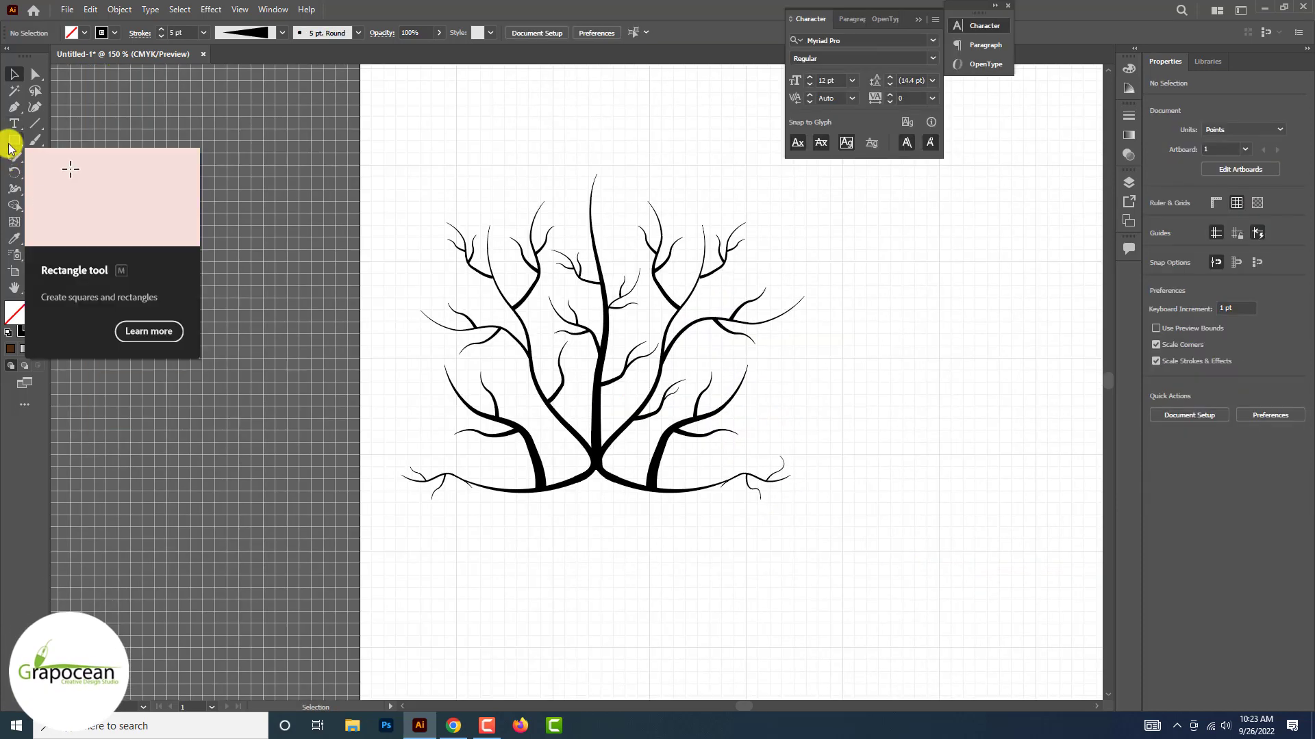
# Draw a circle about 31 pt across in the empty area right of the tree, with black fill and no stroke
pyautogui.moveTo(9, 147); pyautogui.dragTo(50, 167)
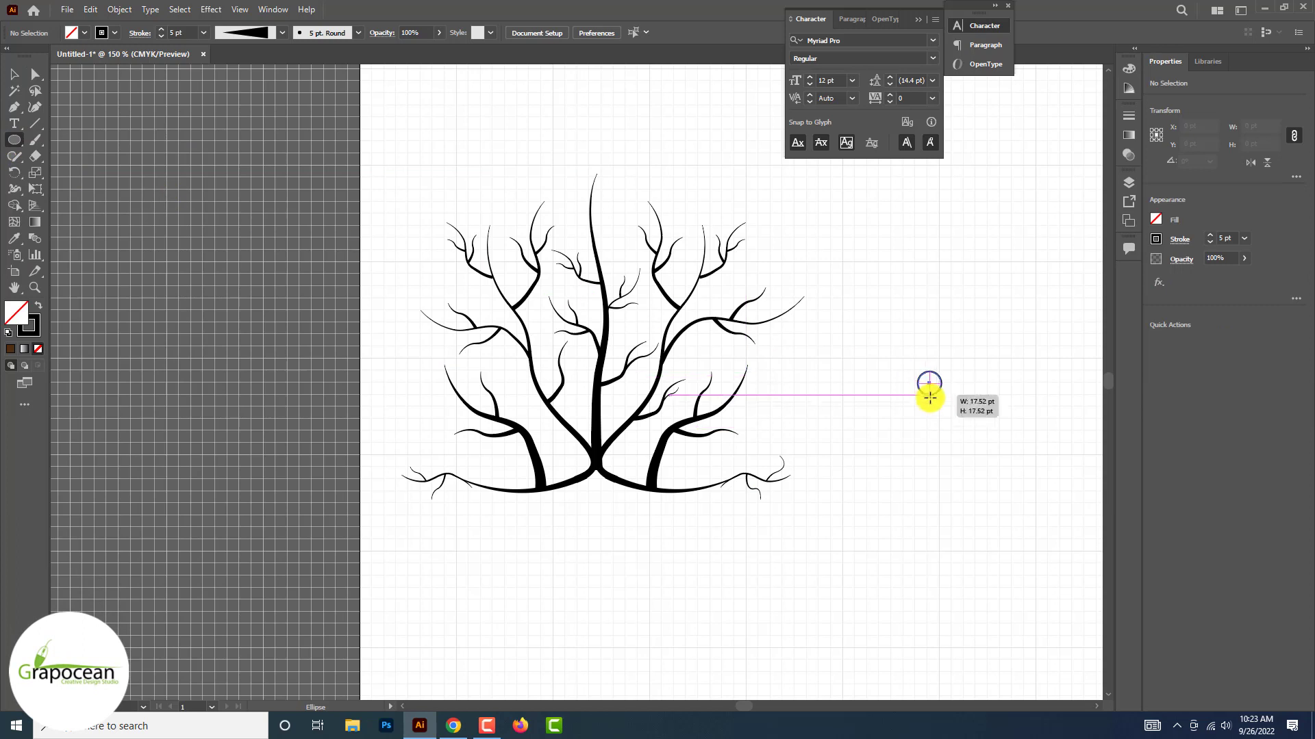
pyautogui.moveTo(938, 412); pyautogui.dragTo(939, 412)
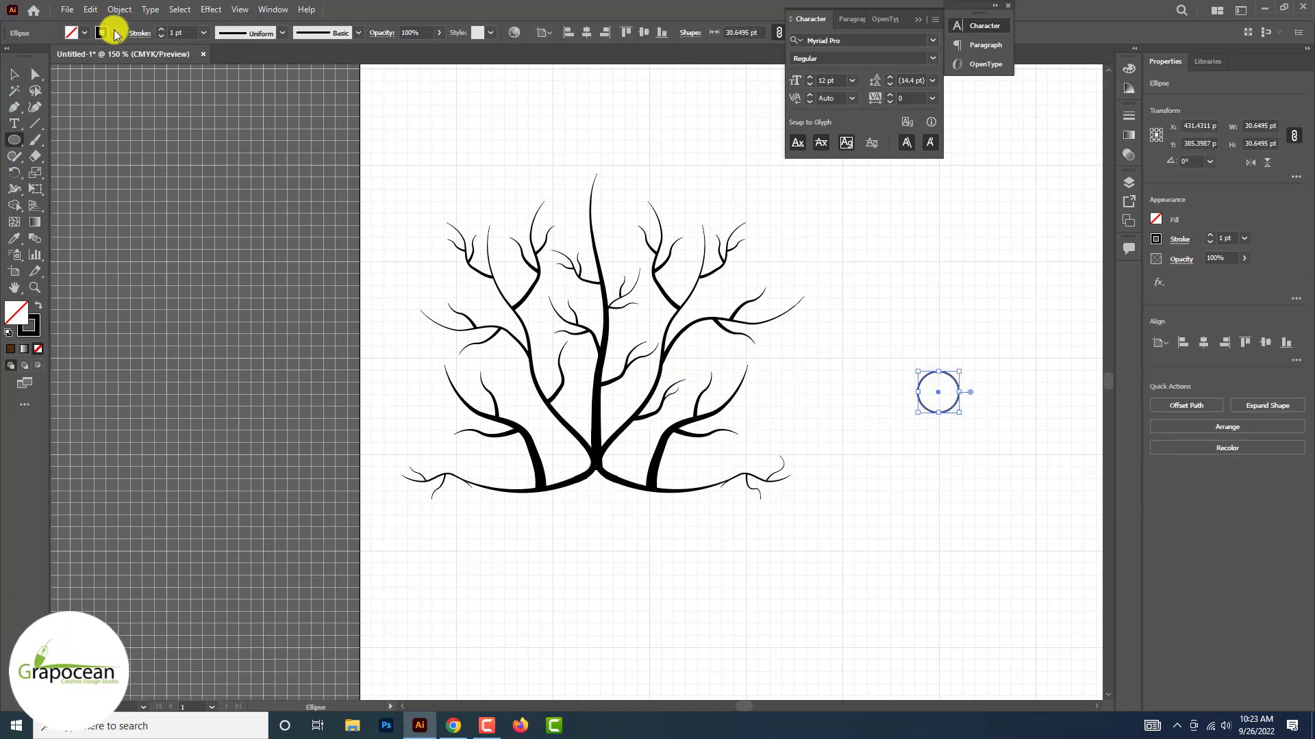
pyautogui.click(115, 34)
pyautogui.click(9, 55)
pyautogui.click(84, 35)
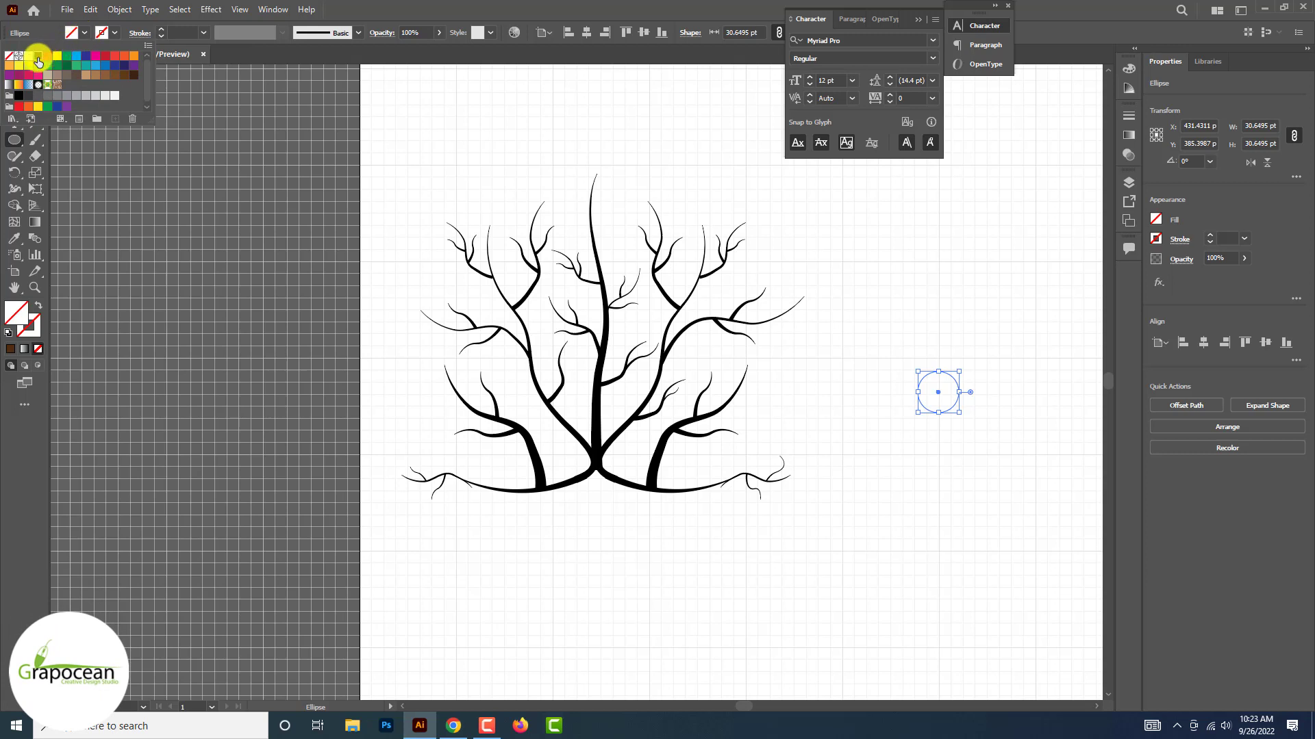
pyautogui.click(26, 387)
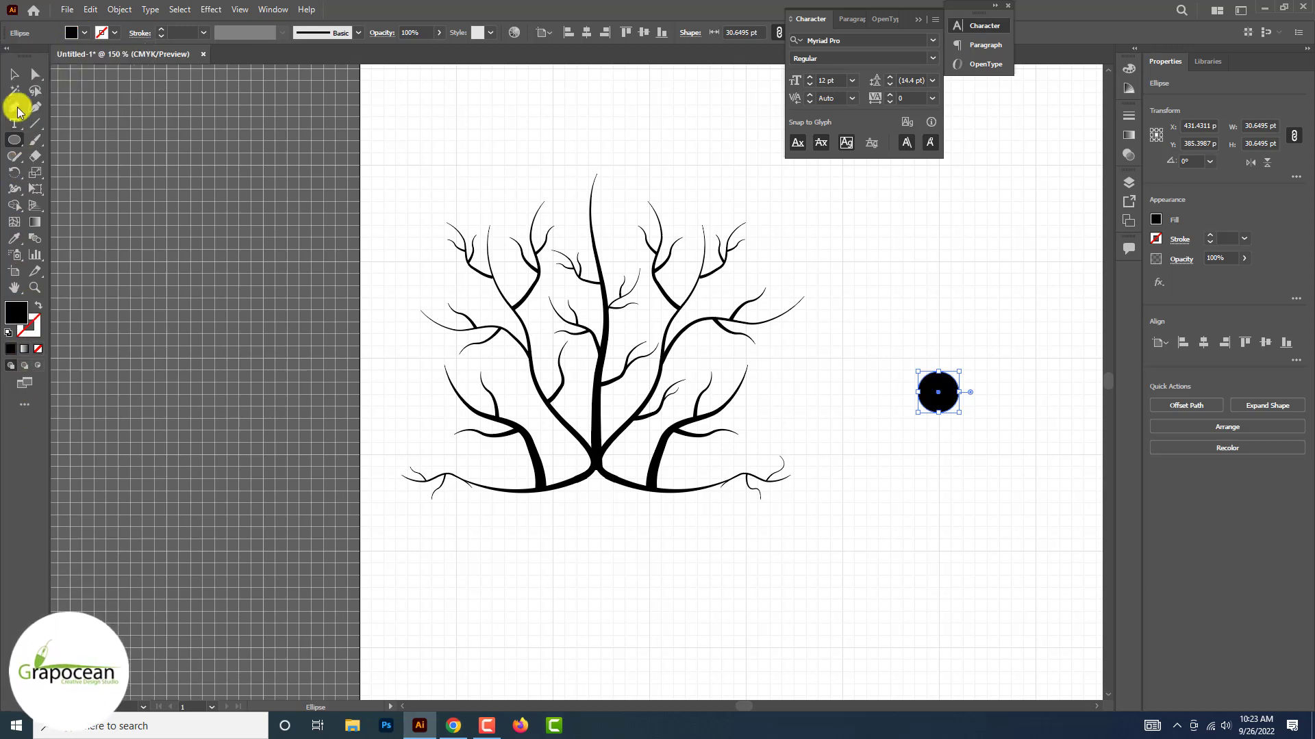
# Convert the circle's bottom anchor to a sharp corner and stretch the shape to about 40 pt tall
pyautogui.moveTo(19, 111); pyautogui.dragTo(103, 153)
pyautogui.click(939, 413)
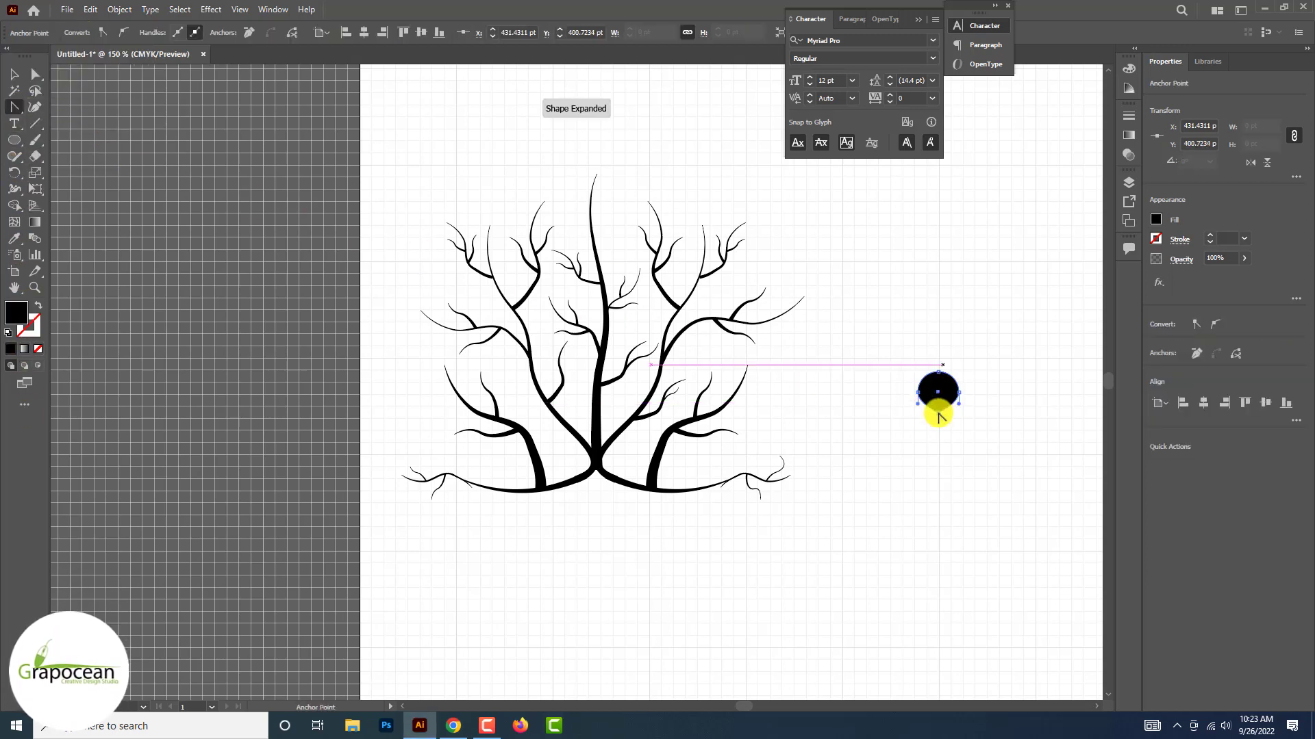
pyautogui.click(14, 77)
pyautogui.hotkey('ctrl', '=')
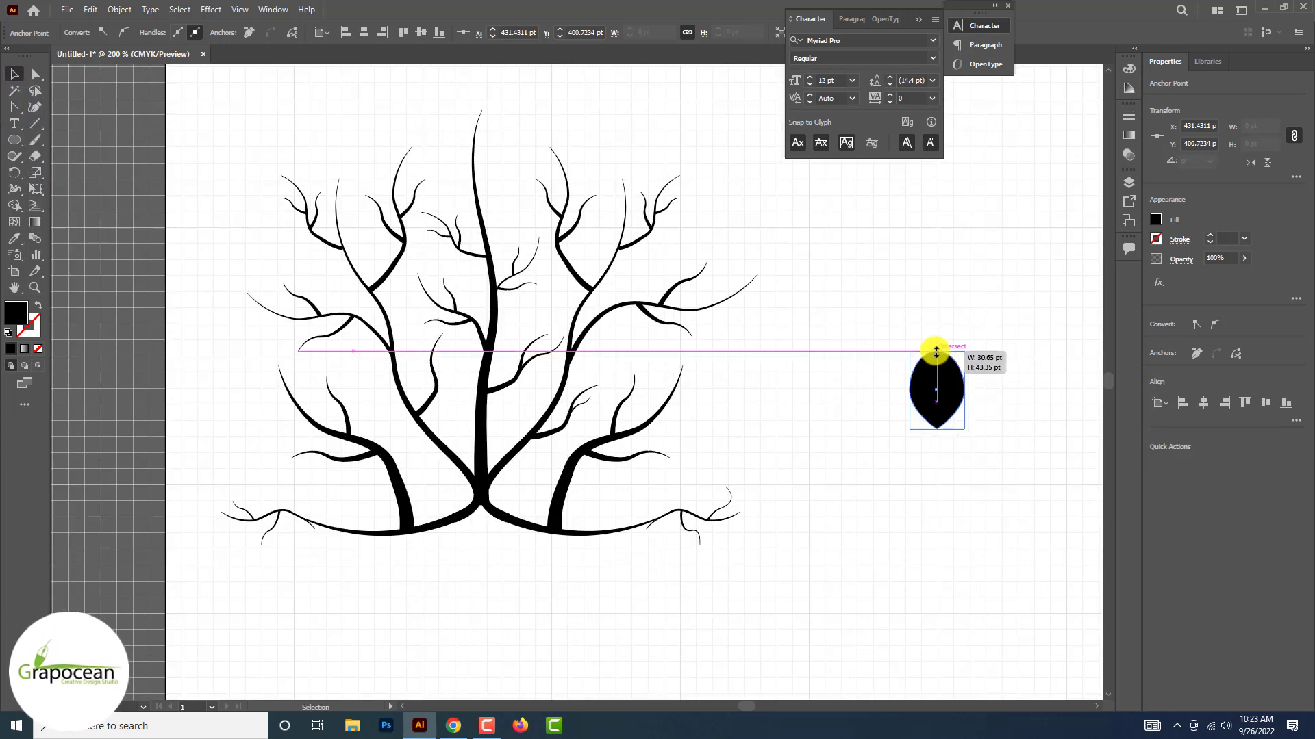
pyautogui.moveTo(936, 351); pyautogui.dragTo(937, 358)
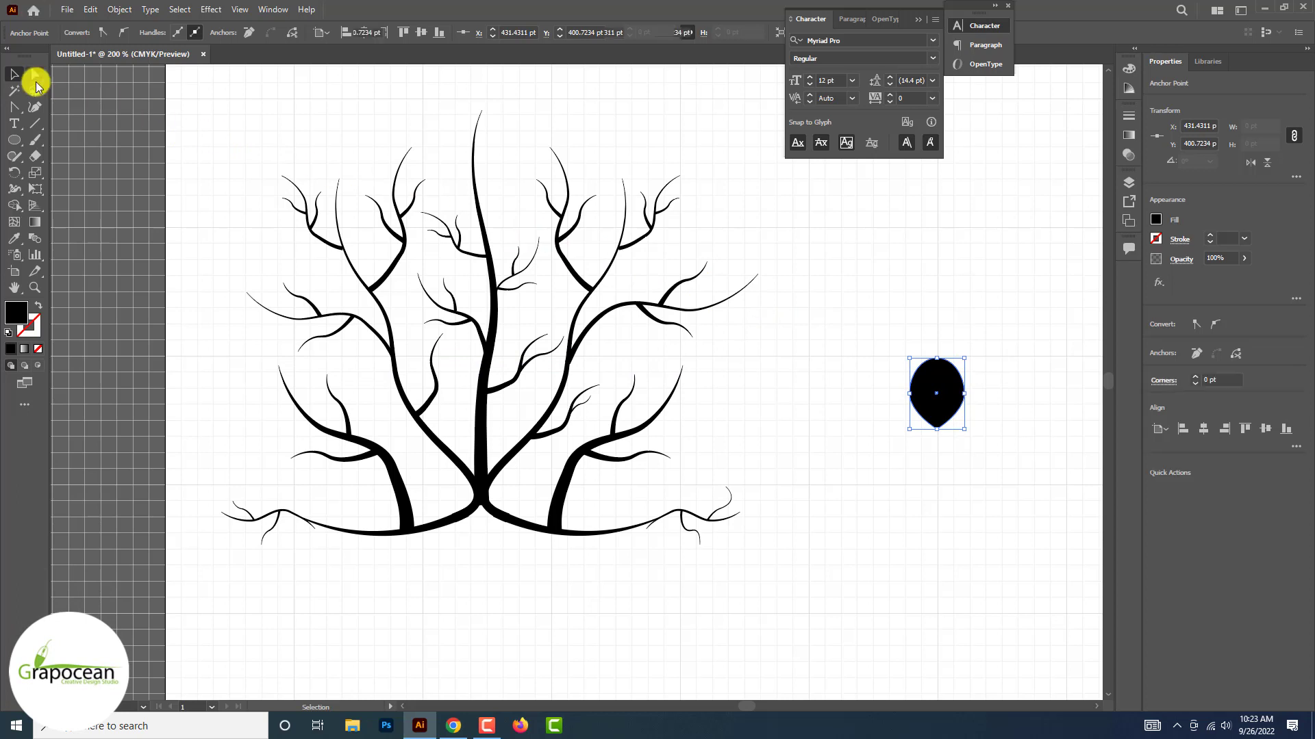
pyautogui.click(975, 459)
# Narrow the black shape into a slimmer pointed leaf
pyautogui.scroll(1, 955, 435)
pyautogui.click(935, 385)
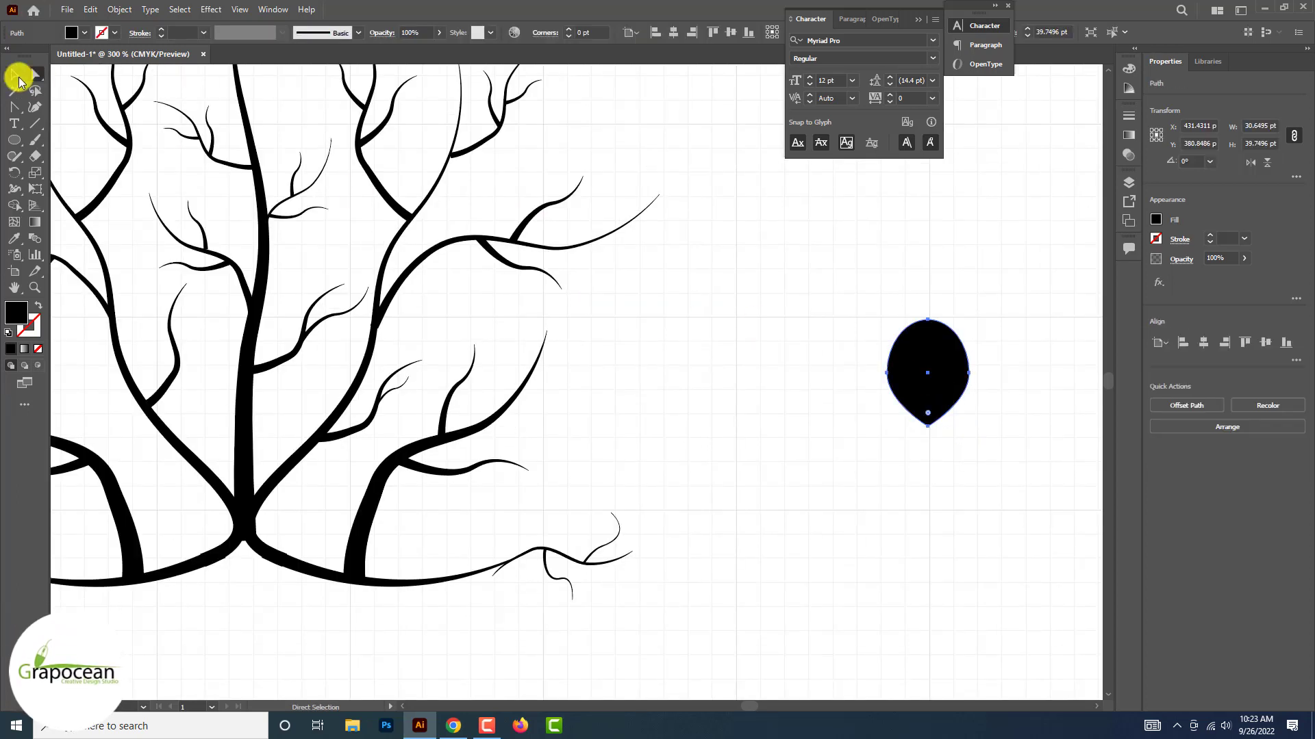
pyautogui.click(1007, 334)
pyautogui.moveTo(940, 374); pyautogui.dragTo(935, 367)
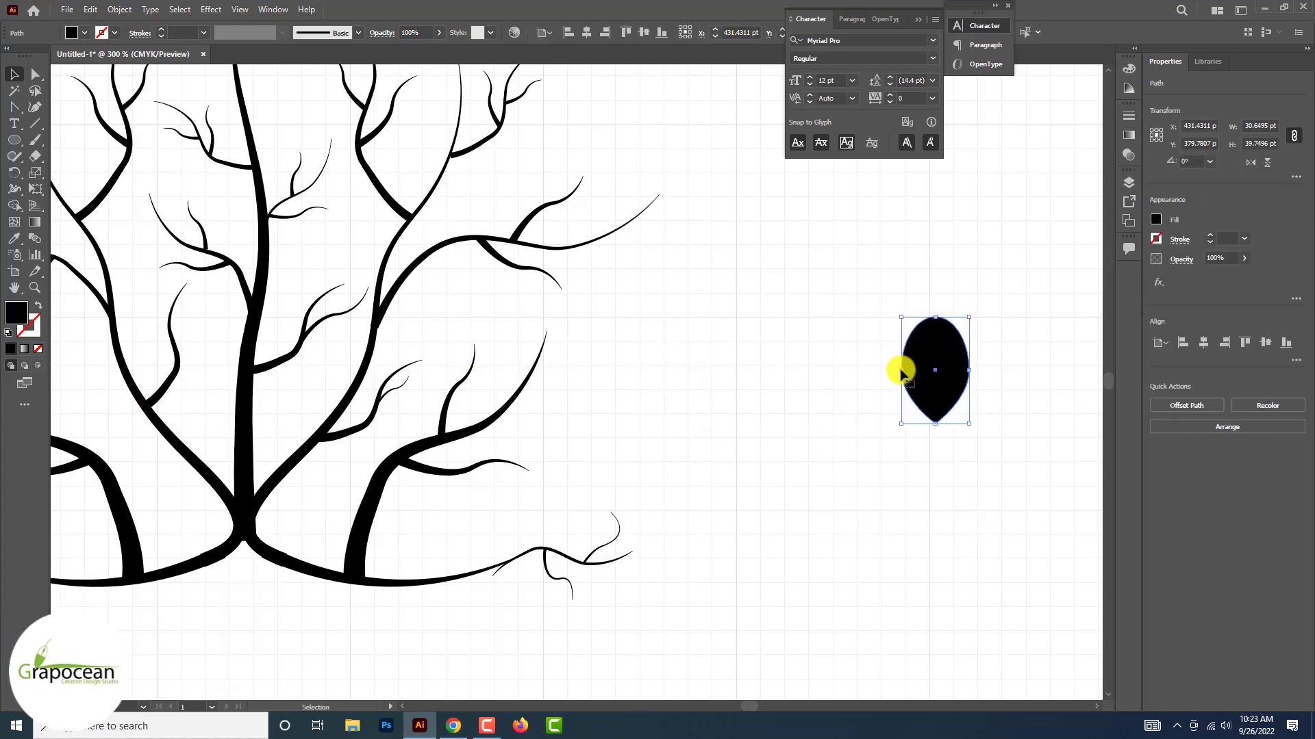
pyautogui.moveTo(899, 374); pyautogui.dragTo(971, 412)
pyautogui.click(931, 442)
# Arrange scaled and rotated copies of the leaf into a cluster of one large, one medium and one small leaf
pyautogui.click(946, 374)
pyautogui.scroll(2, 946, 374)
pyautogui.click(944, 459)
pyautogui.scroll(-3, 945, 462)
pyautogui.scroll(-1, 977, 471)
pyautogui.scroll(1, 949, 416)
pyautogui.moveTo(987, 432); pyautogui.dragTo(964, 442)
pyautogui.scroll(5, 967, 412)
pyautogui.moveTo(968, 410); pyautogui.dragTo(978, 390)
pyautogui.scroll(-2, 975, 412)
pyautogui.click(930, 452)
pyautogui.moveTo(949, 395)
pyautogui.mouseDown()
pyautogui.moveTo(921, 400)
pyautogui.moveTo(935, 374)
pyautogui.mouseUp()
pyautogui.moveTo(963, 369); pyautogui.dragTo(984, 365)
pyautogui.moveTo(936, 385); pyautogui.dragTo(876, 327)
pyautogui.click(954, 476)
# Build a second three-leaf cluster below the first from resized, rotated leaves, with the large leaf on the right
pyautogui.scroll(-5, 953, 476)
pyautogui.scroll(1, 954, 476)
pyautogui.click(905, 492)
pyautogui.scroll(2, 905, 492)
pyautogui.moveTo(904, 370); pyautogui.dragTo(824, 447)
pyautogui.click(842, 408)
pyautogui.moveTo(821, 423); pyautogui.dragTo(985, 402)
pyautogui.click(949, 435)
pyautogui.moveTo(896, 403); pyautogui.dragTo(943, 409)
pyautogui.moveTo(945, 354)
pyautogui.mouseDown()
pyautogui.moveTo(954, 449)
pyautogui.moveTo(944, 355)
pyautogui.mouseUp()
pyautogui.click(965, 469)
pyautogui.moveTo(943, 411); pyautogui.dragTo(918, 404)
pyautogui.moveTo(944, 395); pyautogui.dragTo(946, 388)
pyautogui.click(958, 453)
pyautogui.moveTo(952, 348); pyautogui.dragTo(968, 348)
pyautogui.moveTo(948, 352); pyautogui.dragTo(953, 354)
pyautogui.click(958, 442)
pyautogui.scroll(-1, 958, 444)
pyautogui.scroll(2, 980, 461)
pyautogui.click(959, 458)
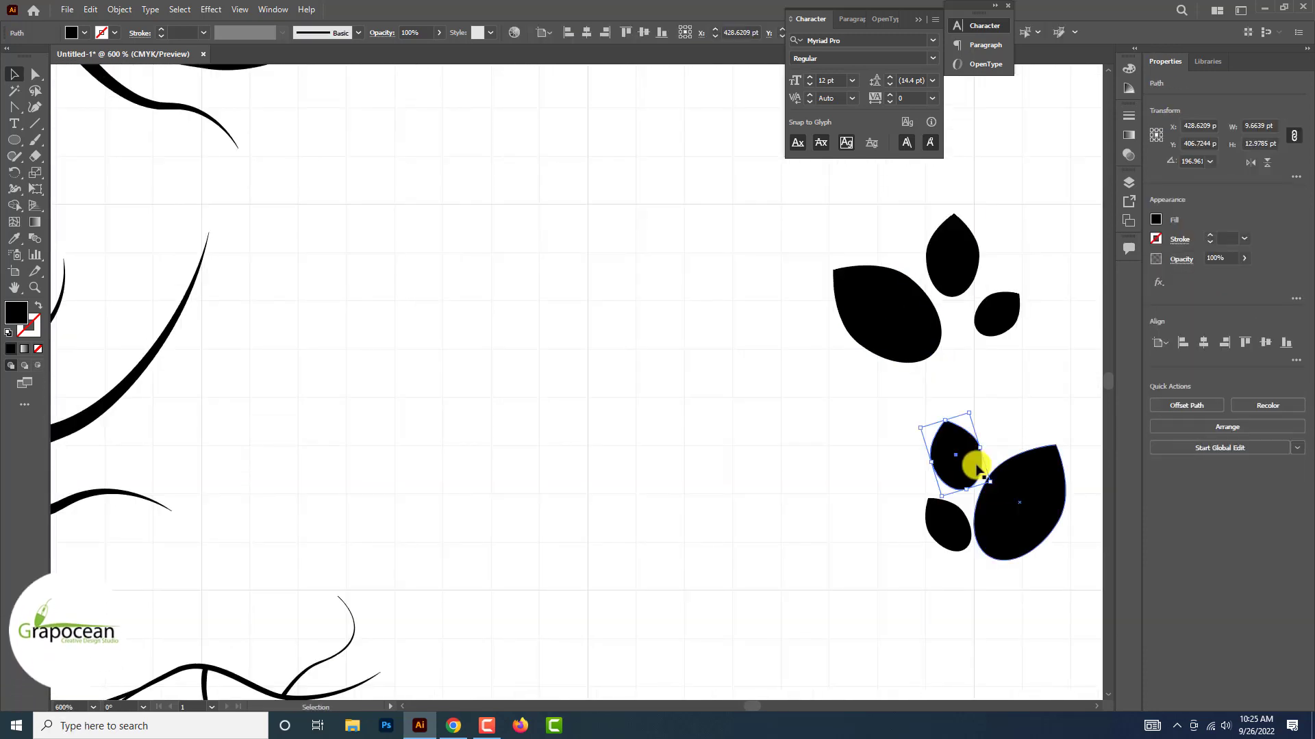
# Reshape the lower cluster by pulling the two smaller leaves' tips outward left and the large leaf's tip outward right
pyautogui.moveTo(978, 466); pyautogui.dragTo(918, 416)
pyautogui.click(879, 458)
pyautogui.moveTo(928, 499); pyautogui.dragTo(914, 489)
pyautogui.click(1048, 505)
pyautogui.moveTo(1056, 445); pyautogui.dragTo(1071, 446)
pyautogui.moveTo(990, 480); pyautogui.dragTo(991, 498)
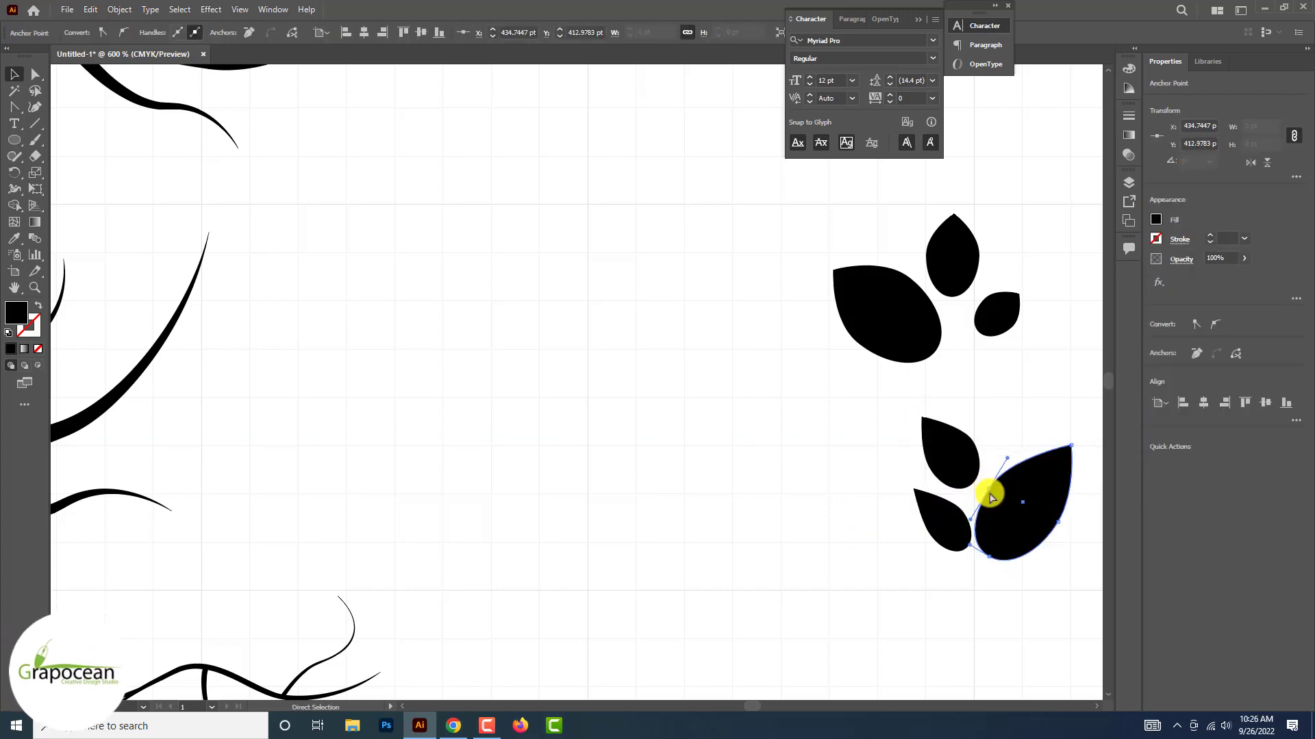
pyautogui.click(967, 595)
# Extend the lower cluster to five leaves by adding two small leaves underneath, adjusting leaf shapes and positions
pyautogui.scroll(-4, 966, 596)
pyautogui.scroll(3, 945, 548)
pyautogui.moveTo(904, 488); pyautogui.dragTo(962, 534)
pyautogui.moveTo(928, 532); pyautogui.dragTo(924, 539)
pyautogui.moveTo(961, 472); pyautogui.dragTo(967, 484)
pyautogui.moveTo(911, 440); pyautogui.dragTo(924, 441)
pyautogui.moveTo(948, 456)
pyautogui.mouseDown()
pyautogui.moveTo(938, 468)
pyautogui.moveTo(954, 471)
pyautogui.mouseUp()
pyautogui.moveTo(881, 539); pyautogui.dragTo(871, 559)
pyautogui.scroll(-2, 928, 554)
pyautogui.scroll(3, 890, 568)
pyautogui.click(895, 510)
pyautogui.moveTo(951, 525); pyautogui.dragTo(934, 520)
pyautogui.scroll(-2, 977, 508)
pyautogui.moveTo(954, 352); pyautogui.dragTo(957, 479)
pyautogui.scroll(2, 972, 524)
pyautogui.click(924, 636)
pyautogui.scroll(-2, 924, 637)
pyautogui.moveTo(908, 381); pyautogui.dragTo(903, 532)
pyautogui.moveTo(889, 538); pyautogui.dragTo(902, 542)
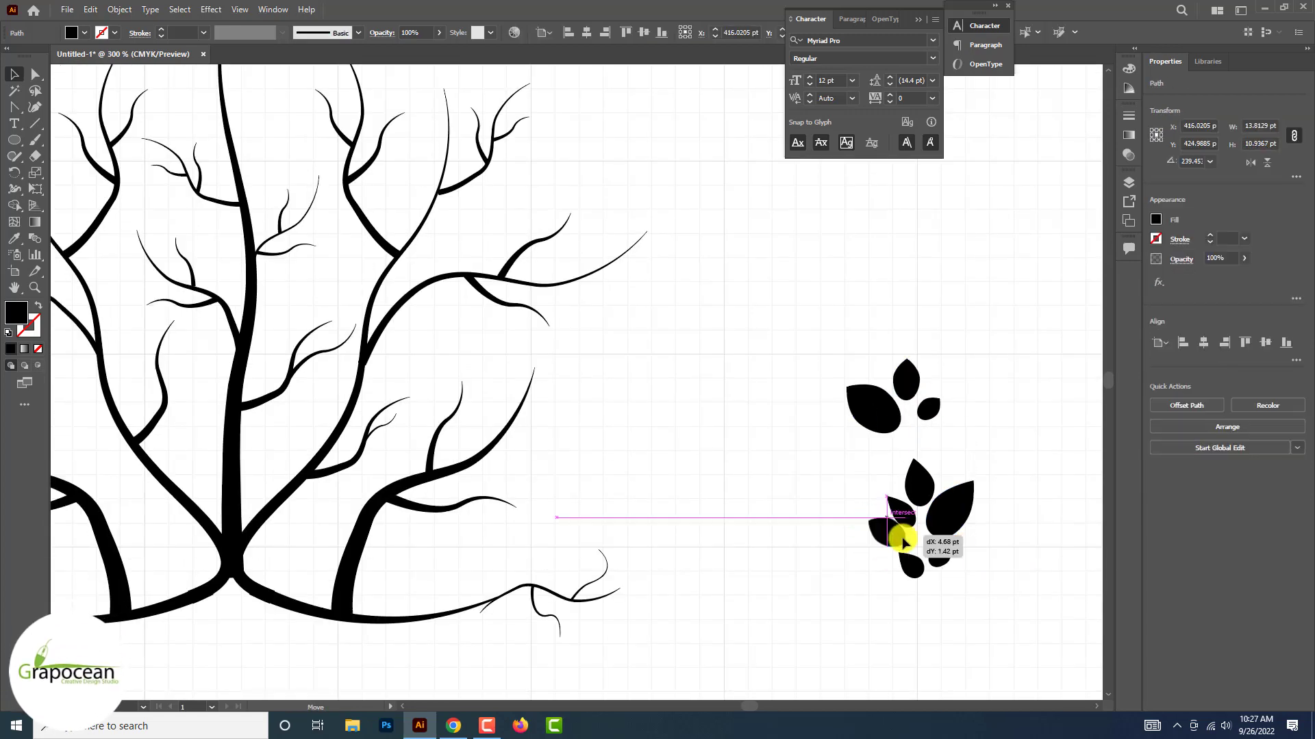
pyautogui.press('Delete')
# Place a small leaf just above the large leaf of the upper cluster and adjust its shape
pyautogui.scroll(-2, 985, 580)
pyautogui.scroll(1, 955, 505)
pyautogui.moveTo(890, 446); pyautogui.dragTo(870, 425)
pyautogui.click(988, 499)
pyautogui.scroll(2, 987, 499)
pyautogui.moveTo(868, 426); pyautogui.dragTo(864, 430)
pyautogui.click(963, 436)
pyautogui.scroll(-2, 963, 436)
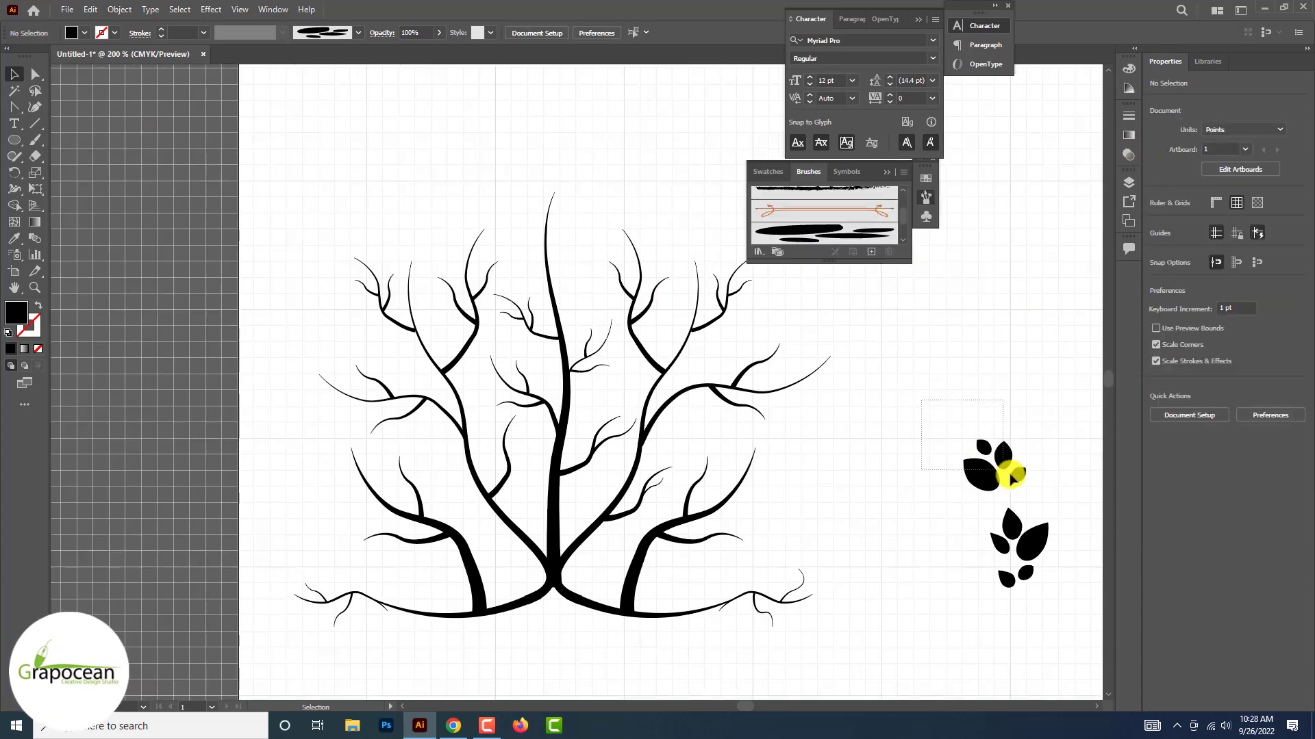
# Scale the upper cluster's large leaf down to about 15 × 13 pt and reposition the leaves around it
pyautogui.moveTo(1010, 474); pyautogui.dragTo(933, 352)
pyautogui.click(990, 462)
pyautogui.scroll(2, 990, 462)
pyautogui.click(952, 370)
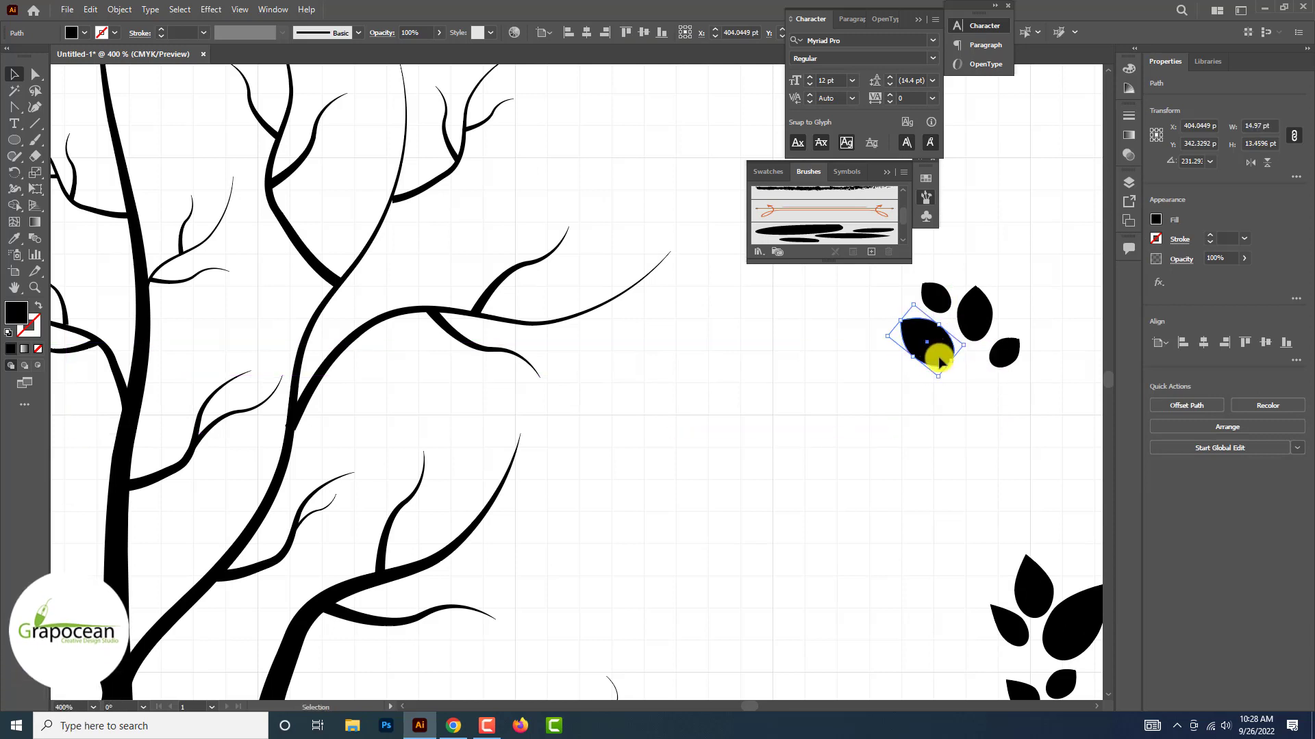
pyautogui.click(972, 390)
pyautogui.moveTo(962, 287); pyautogui.dragTo(944, 307)
pyautogui.click(1048, 425)
# Replace the upper cluster's two right-hand leaves with copied leaves to make six, and point the lower-right leaf's tip outward
pyautogui.moveTo(968, 261); pyautogui.dragTo(1048, 390)
pyautogui.press('Delete')
pyautogui.keyDown('alt'); pyautogui.moveTo(1035, 595); pyautogui.dragTo(960, 271); pyautogui.keyUp('alt')
pyautogui.scroll(-2, 1021, 445)
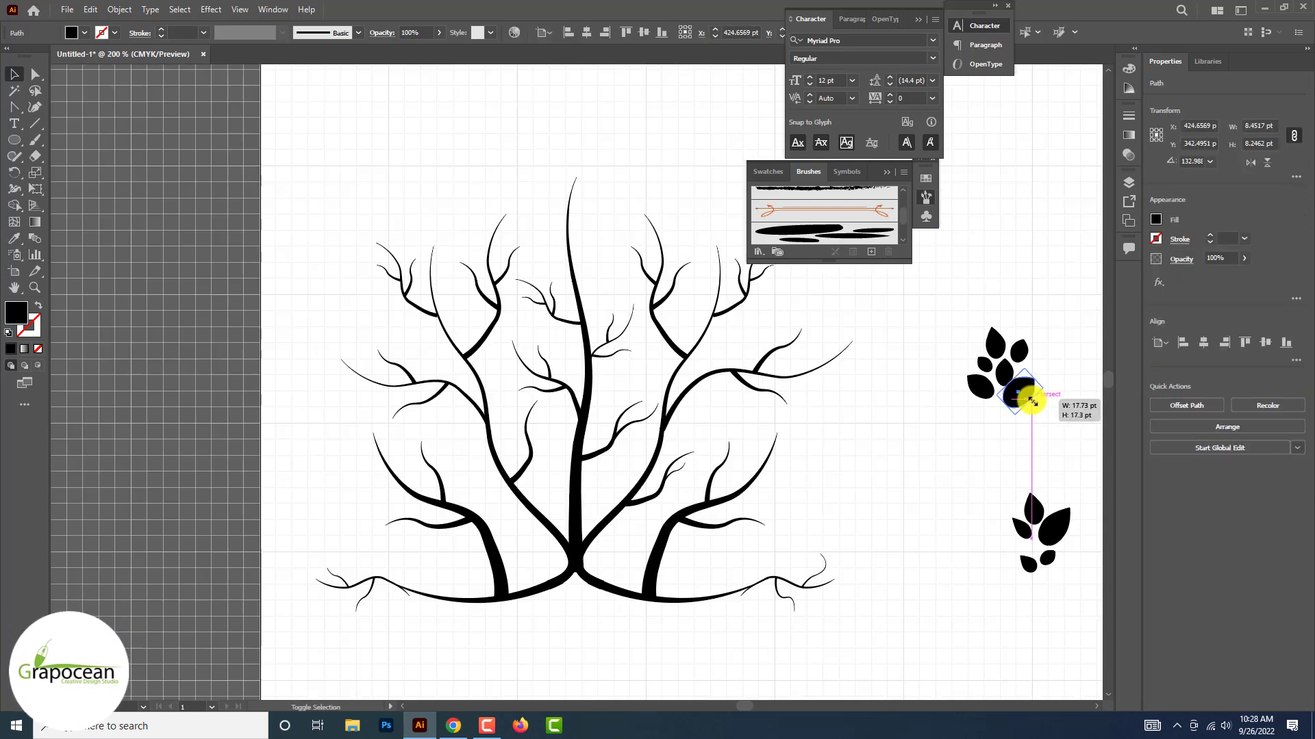
pyautogui.moveTo(1039, 395); pyautogui.dragTo(1057, 341)
pyautogui.scroll(2, 1025, 382)
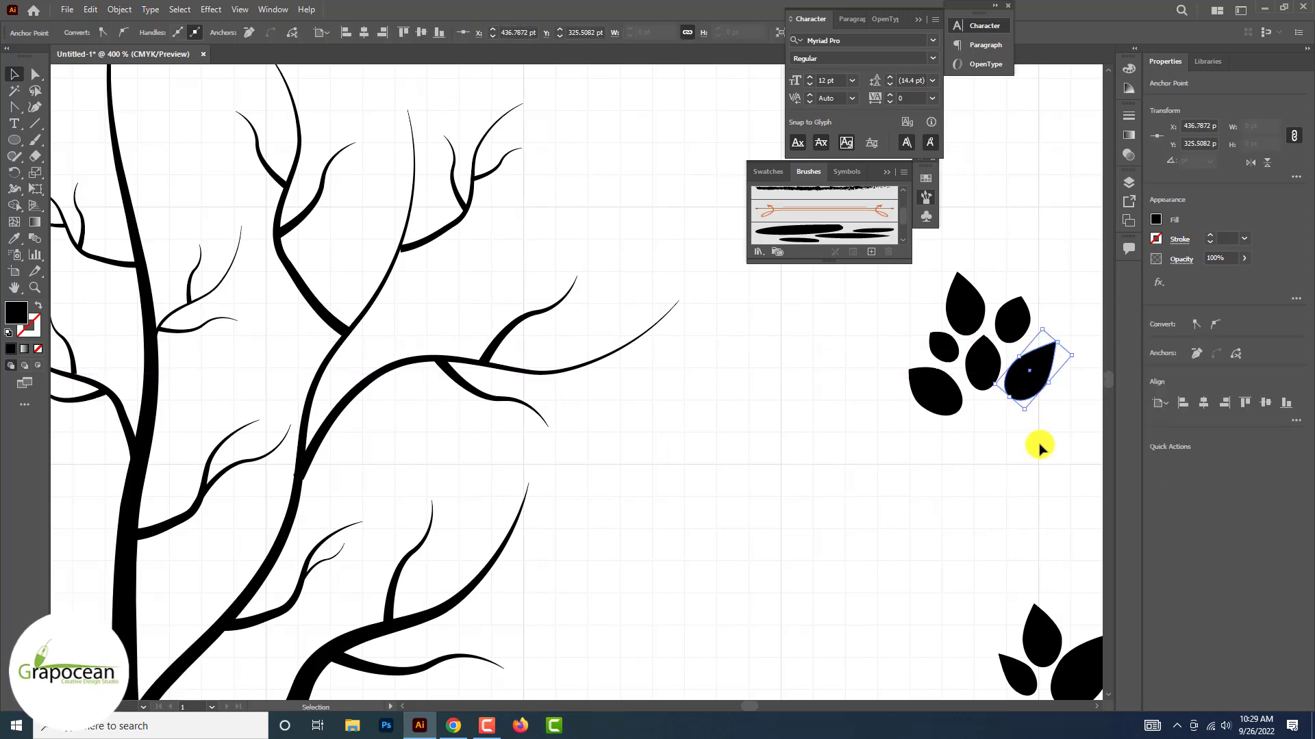
pyautogui.click(1038, 450)
# Pull the tip of the upper cluster's small left leaf outward to the upper left
pyautogui.scroll(-2, 989, 451)
pyautogui.scroll(2, 982, 413)
pyautogui.click(952, 391)
pyautogui.moveTo(940, 382)
pyautogui.mouseDown()
pyautogui.moveTo(918, 361)
pyautogui.moveTo(927, 373)
pyautogui.mouseUp()
pyautogui.click(872, 417)
pyautogui.scroll(-2, 918, 442)
pyautogui.scroll(1, 956, 440)
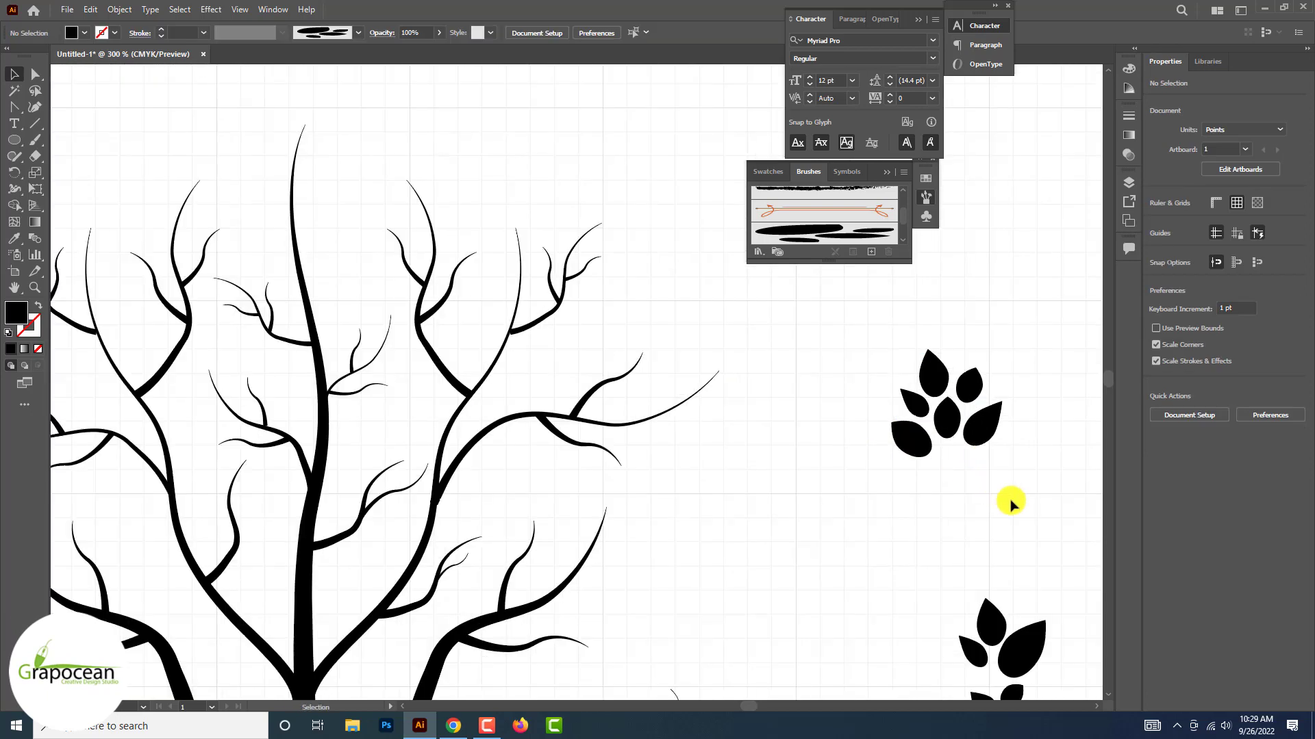
pyautogui.moveTo(1012, 504); pyautogui.dragTo(892, 350)
pyautogui.scroll(-2, 966, 448)
pyautogui.moveTo(984, 452); pyautogui.dragTo(970, 440)
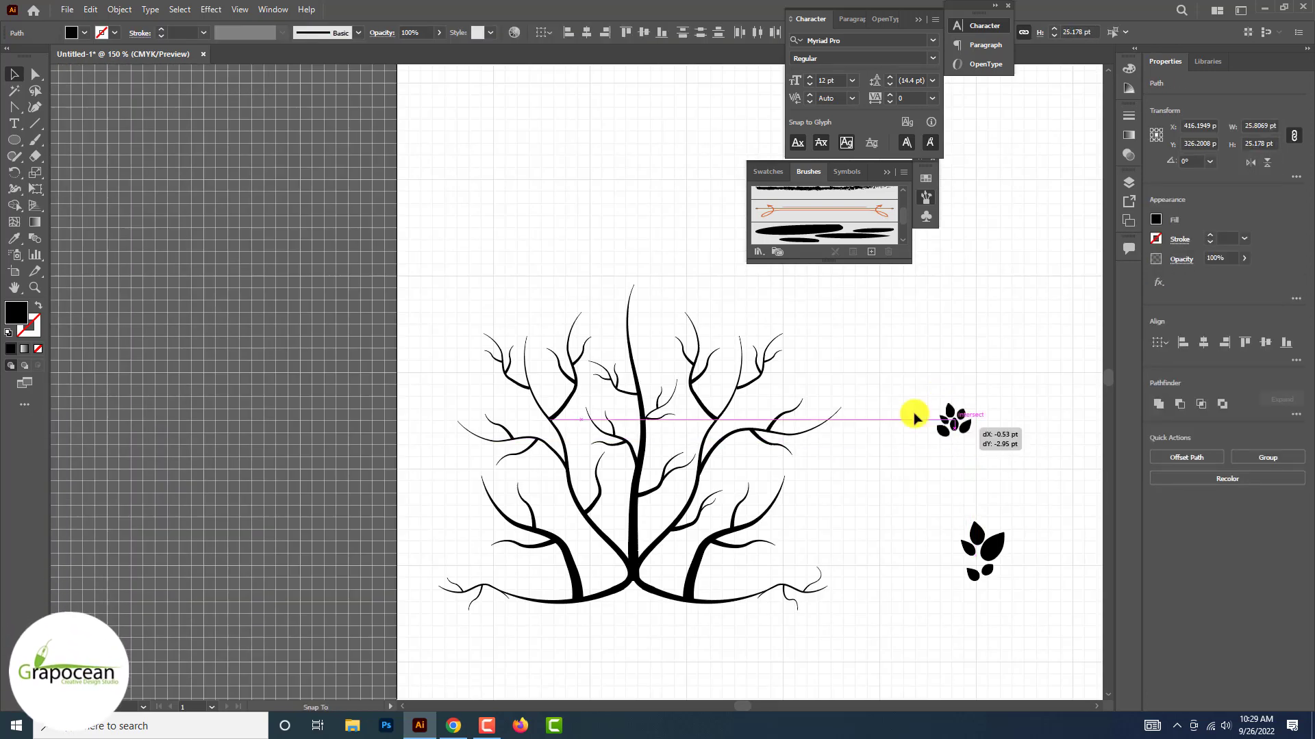
pyautogui.moveTo(738, 344); pyautogui.dragTo(902, 453)
pyautogui.click(855, 377)
pyautogui.scroll(1, 870, 381)
pyautogui.scroll(-2, 849, 371)
pyautogui.scroll(2, 792, 342)
pyautogui.scroll(-3, 919, 505)
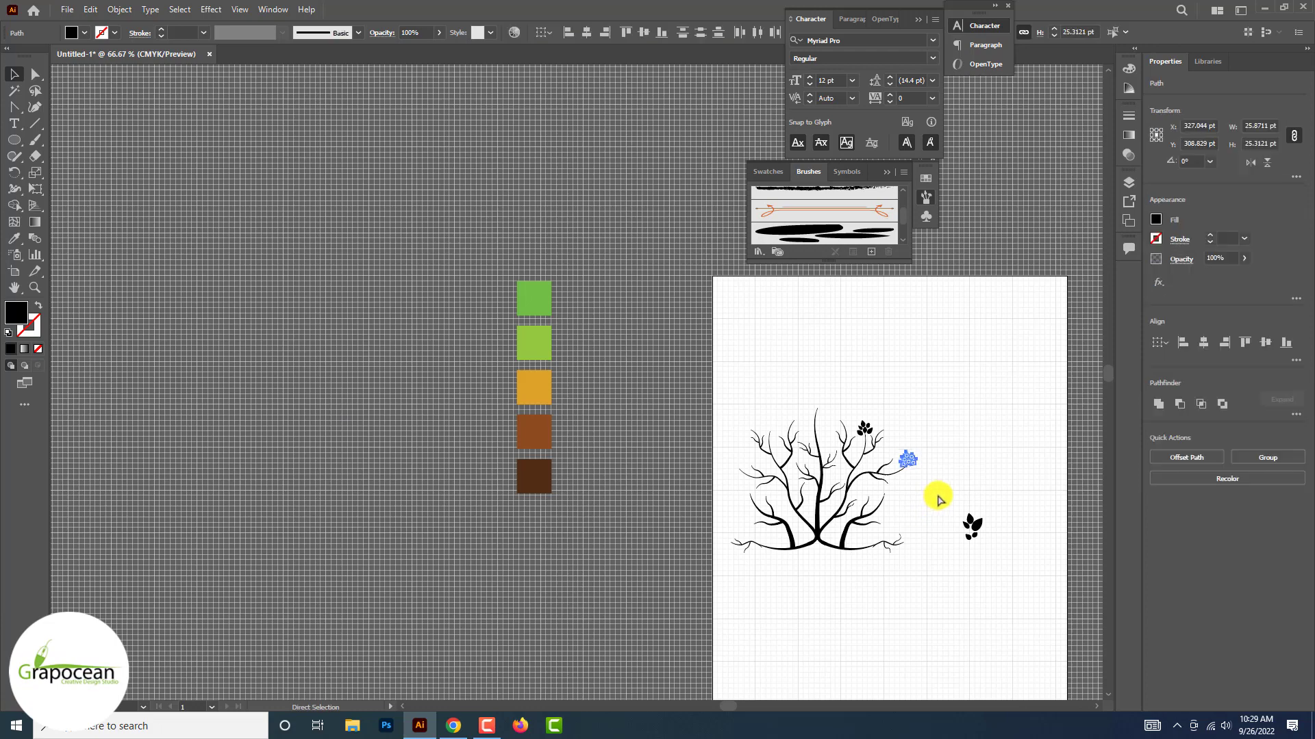
pyautogui.click(938, 497)
pyautogui.hotkey('ctrl', 'z')
pyautogui.hotkey('ctrl', 'z')
pyautogui.hotkey('ctrl', 'z')
pyautogui.scroll(1, 936, 487)
pyautogui.hotkey('ctrl', 'z')
pyautogui.hotkey('ctrl', 'z')
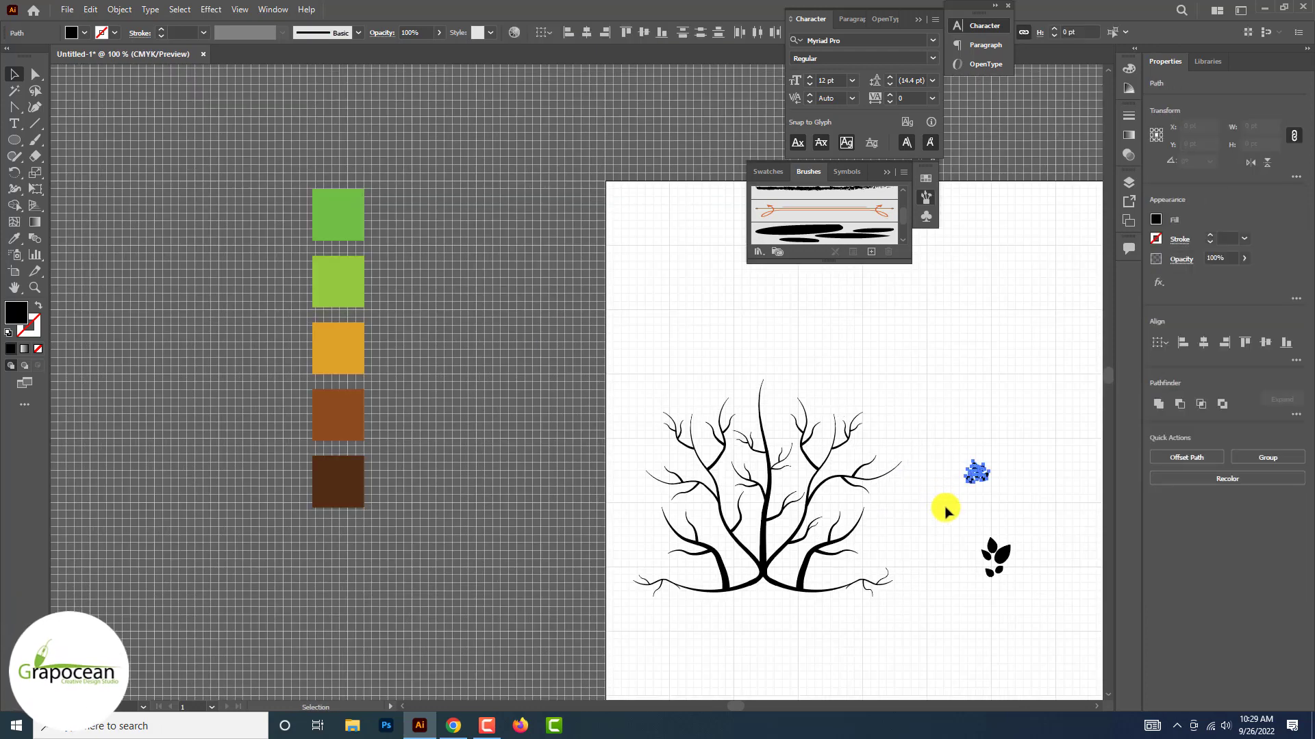
# Group the leaves of each cluster into its own object
pyautogui.moveTo(959, 414); pyautogui.dragTo(1023, 599)
pyautogui.hotkey('ctrl', 'g')
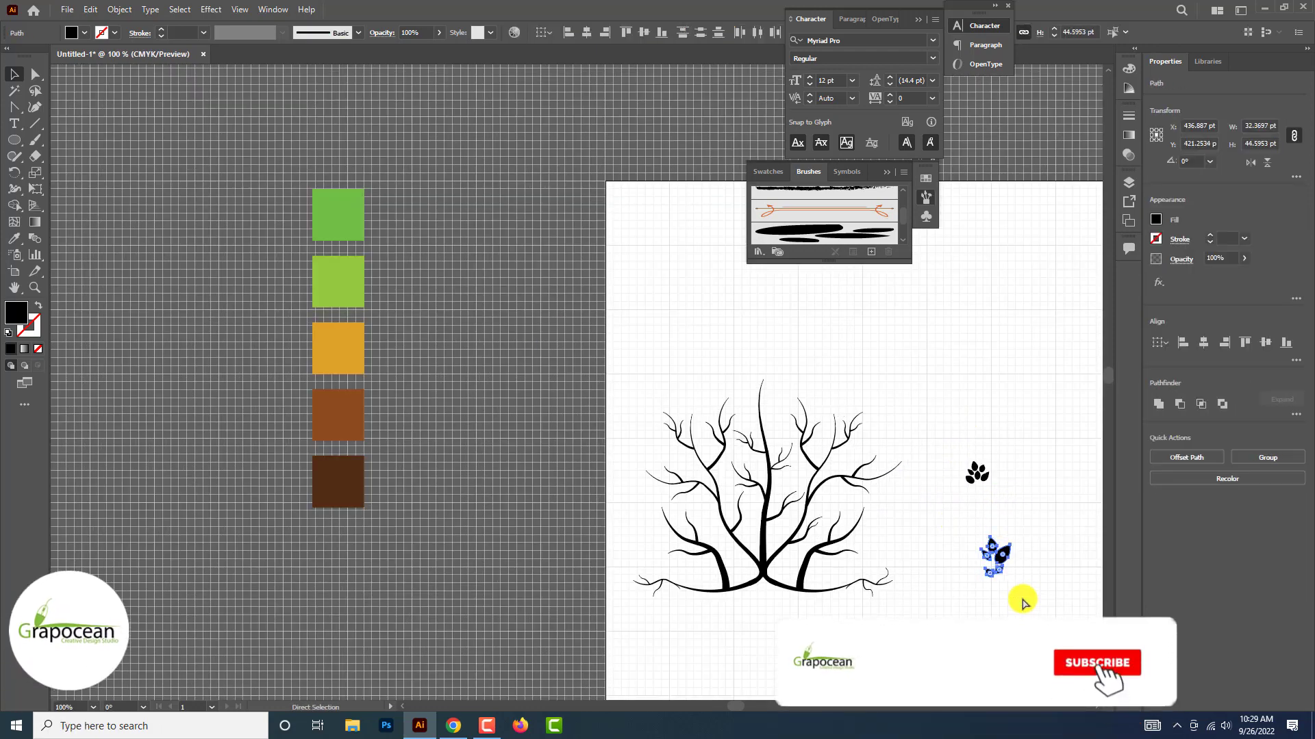
pyautogui.hotkey('ctrl', 'g')
# Move the grouped six-leaf cluster onto the upper twig tip of the right trunk's middle branch
pyautogui.scroll(2, 980, 477)
pyautogui.moveTo(957, 471); pyautogui.dragTo(776, 431)
pyautogui.click(881, 449)
pyautogui.click(776, 429)
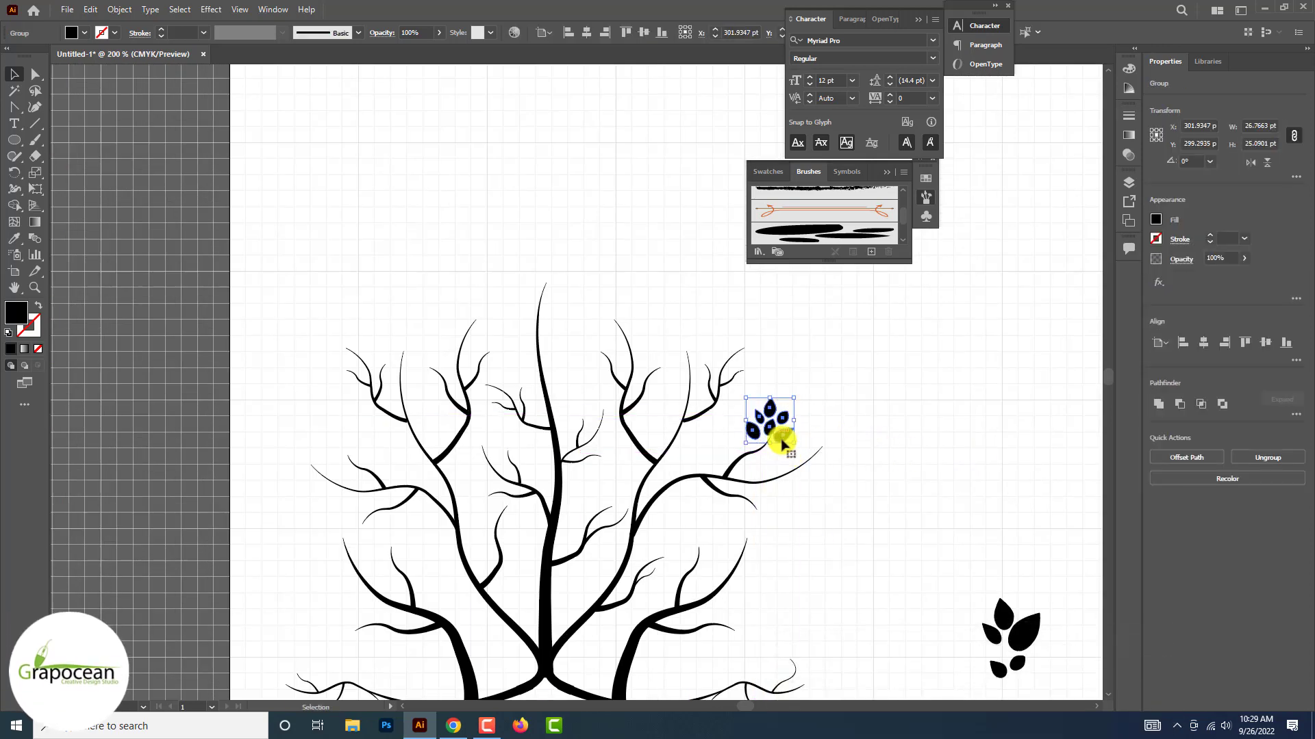
# Move the five-leaf cluster up beside the canopy and place a rotated six-leaf copy on the middle-right branch's outer tip
pyautogui.moveTo(927, 544); pyautogui.dragTo(1052, 681)
pyautogui.moveTo(1000, 627); pyautogui.dragTo(1031, 442)
pyautogui.moveTo(884, 436); pyautogui.dragTo(825, 483)
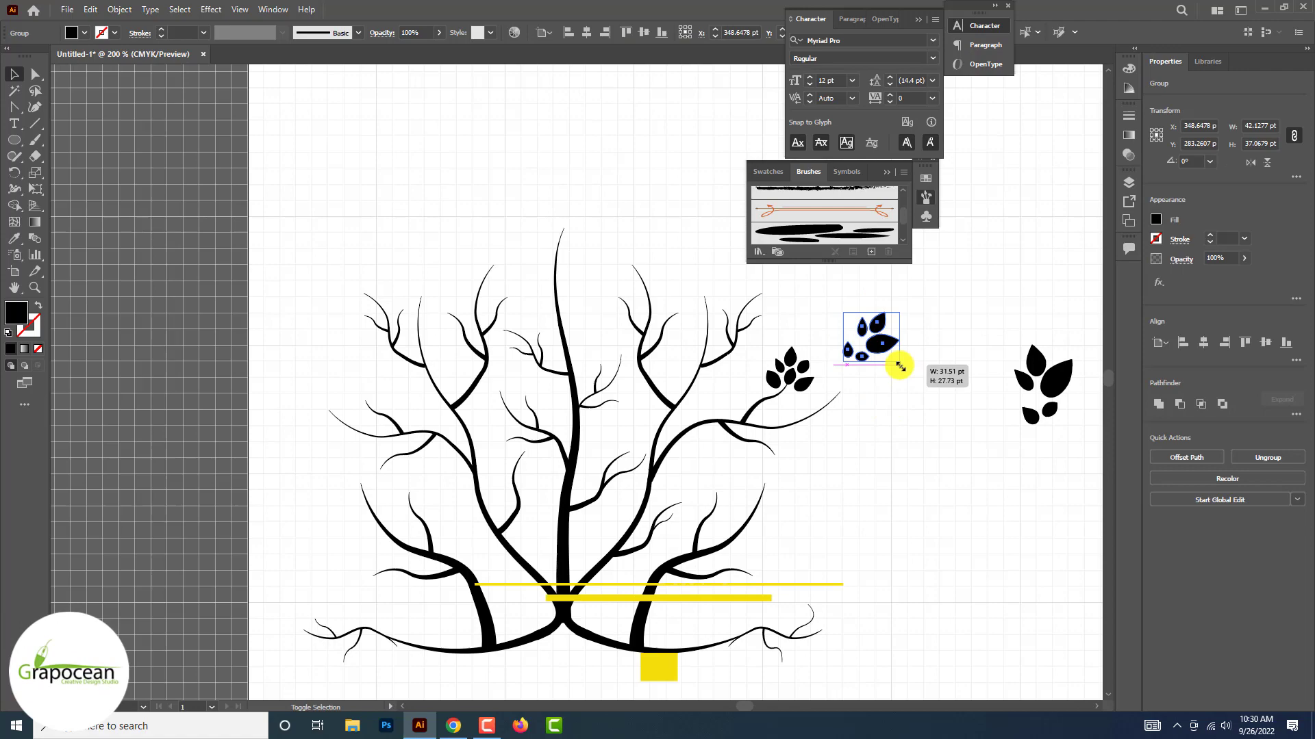
pyautogui.moveTo(884, 360); pyautogui.dragTo(849, 403)
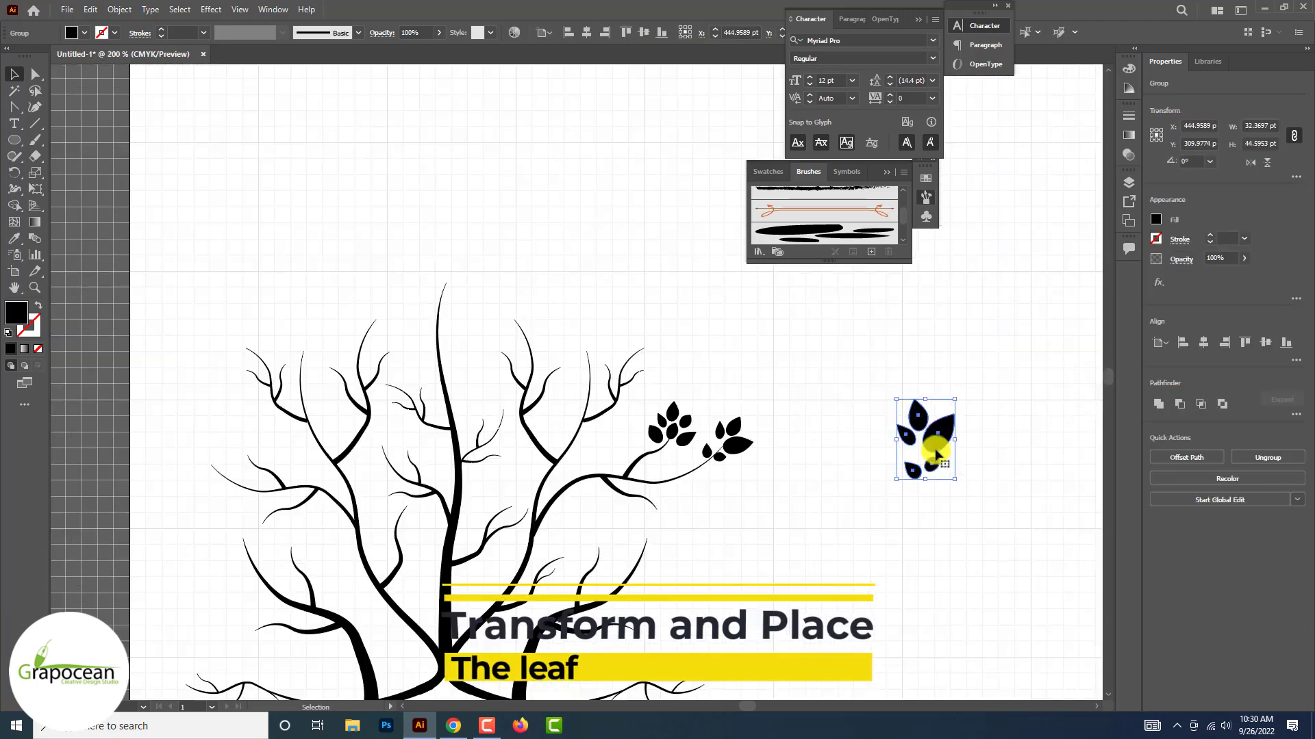
# Place leaf clusters on the central stem's tip, the upper-right outer twig and the lower-right branch's tip
pyautogui.moveTo(934, 446); pyautogui.dragTo(446, 282)
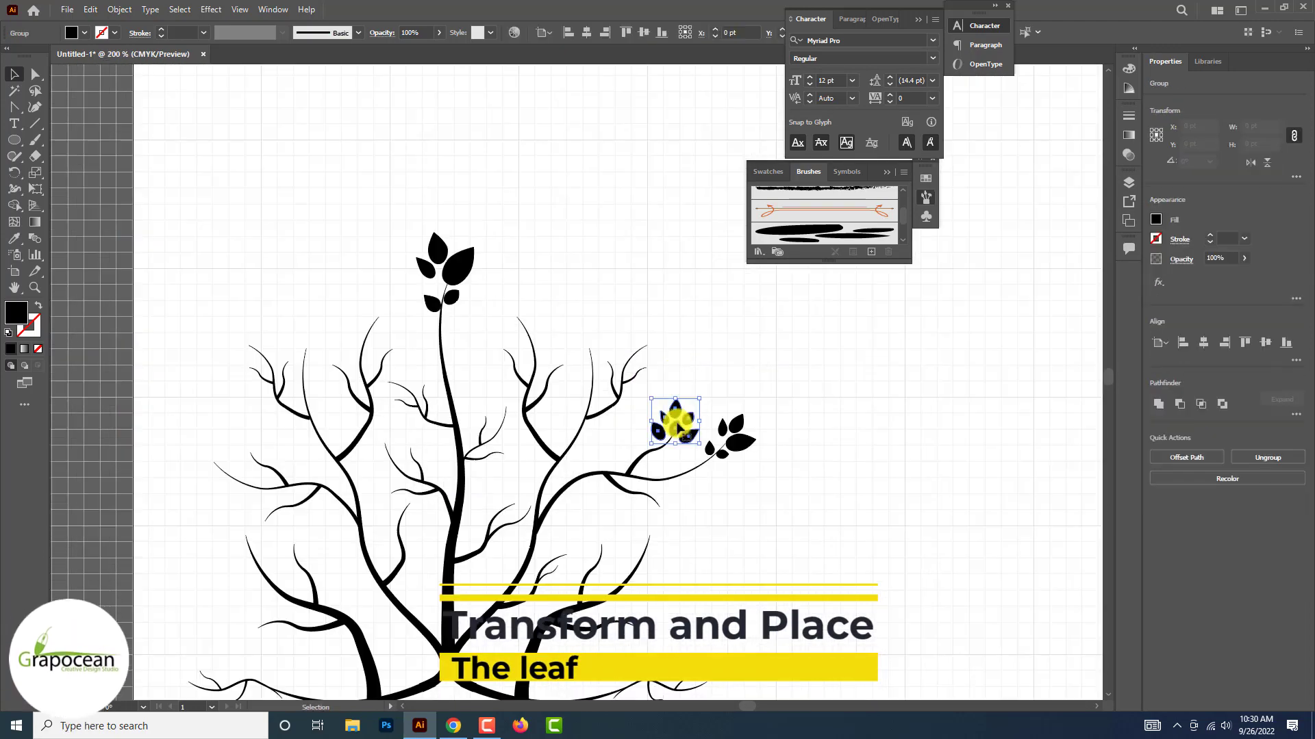
pyautogui.moveTo(675, 420); pyautogui.dragTo(664, 355)
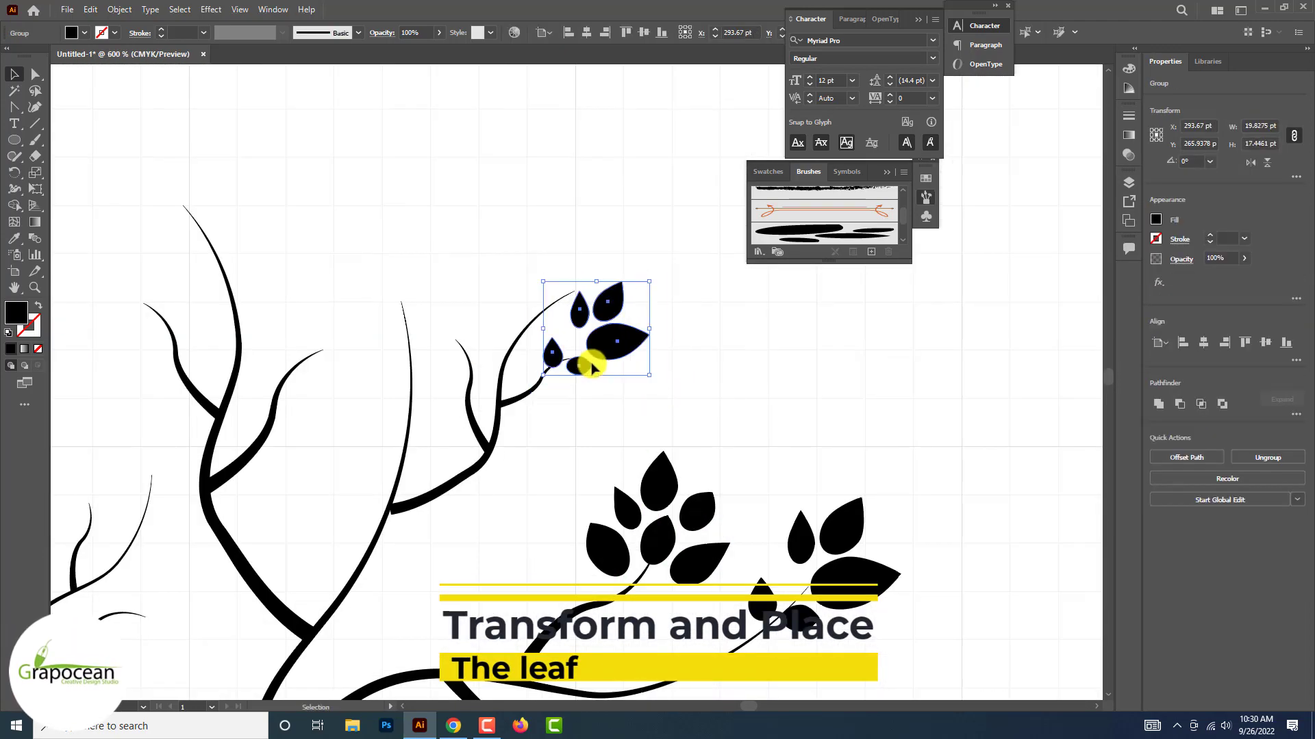
pyautogui.moveTo(587, 358); pyautogui.dragTo(595, 358)
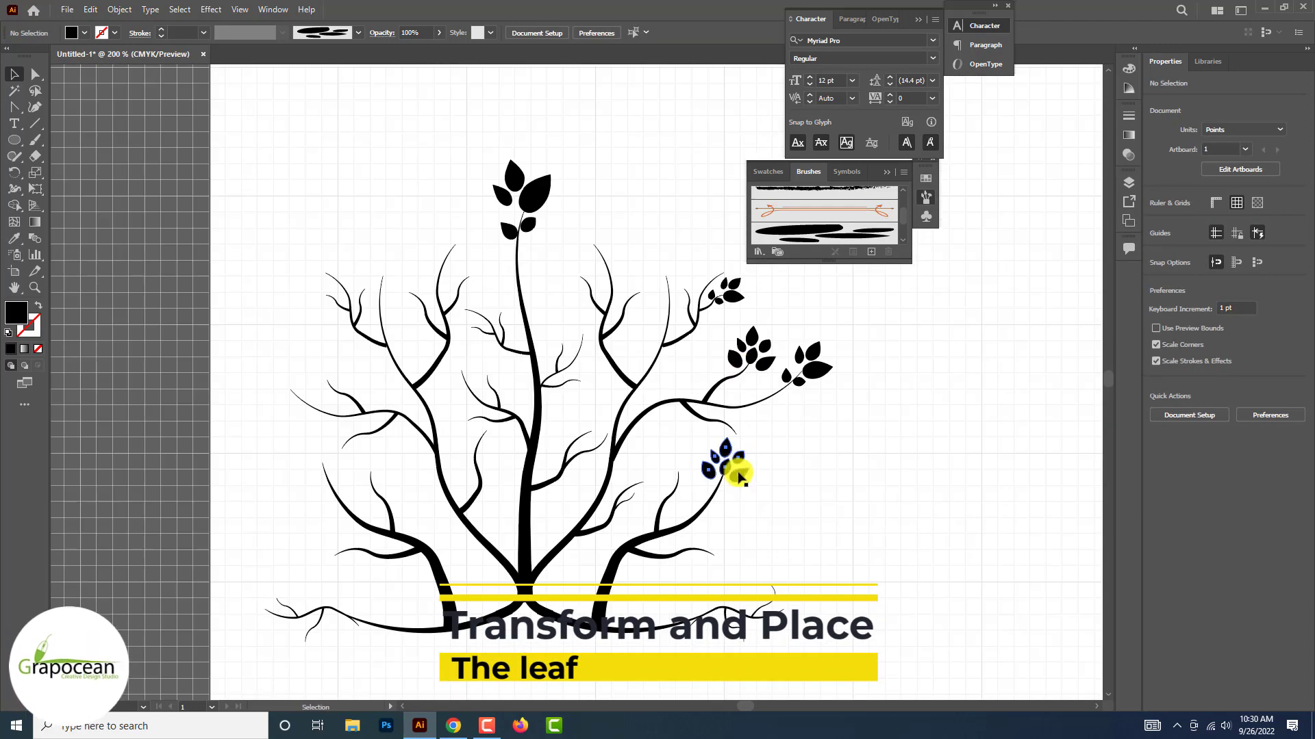
# Place a scaled-down six-leaf cluster copy on the tip of the right trunk's lower inner twig
pyautogui.moveTo(737, 461); pyautogui.dragTo(669, 488)
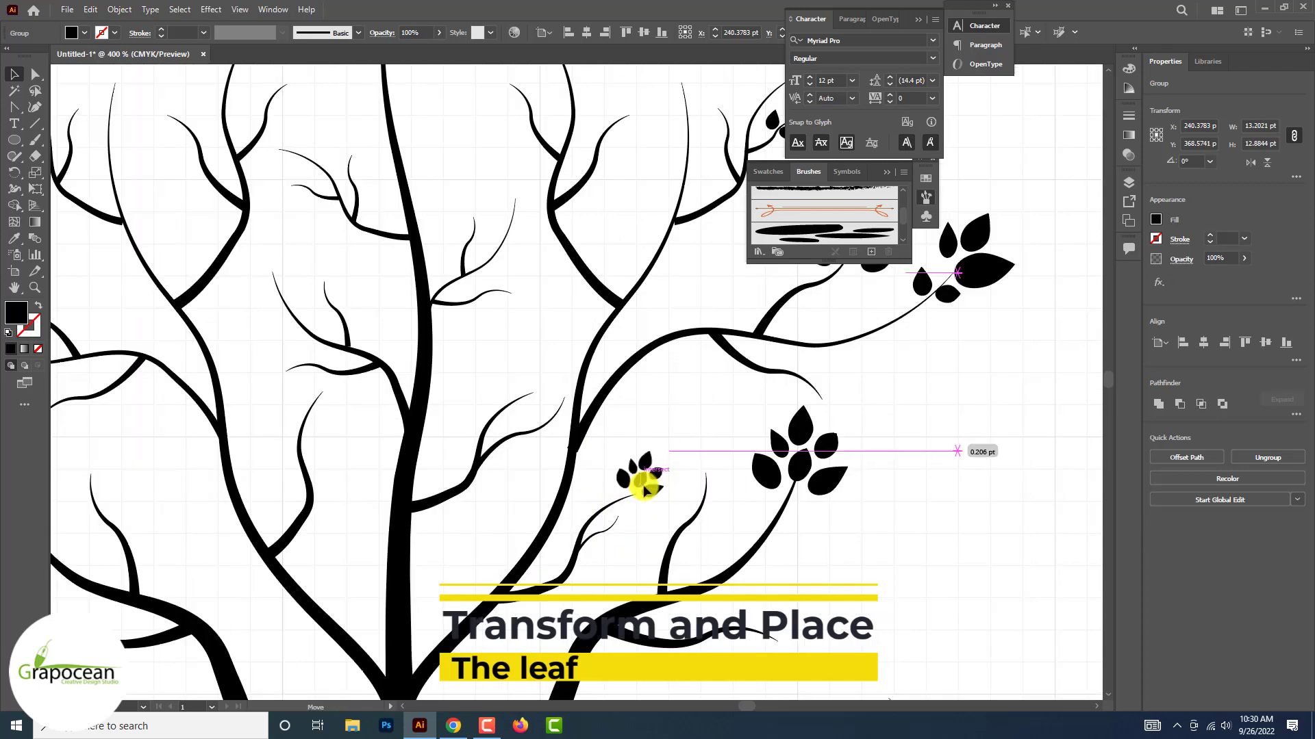
pyautogui.moveTo(639, 475); pyautogui.dragTo(640, 472)
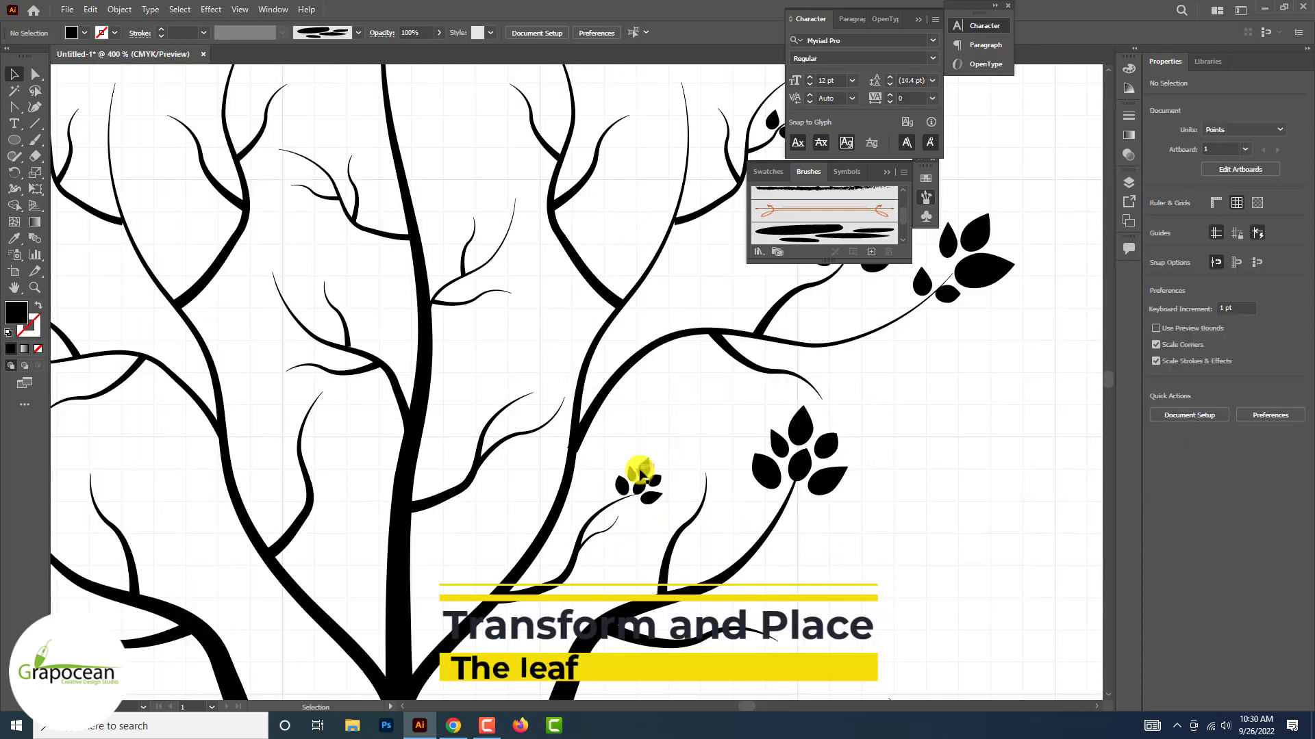
pyautogui.rightClick(640, 472)
pyautogui.click(836, 557)
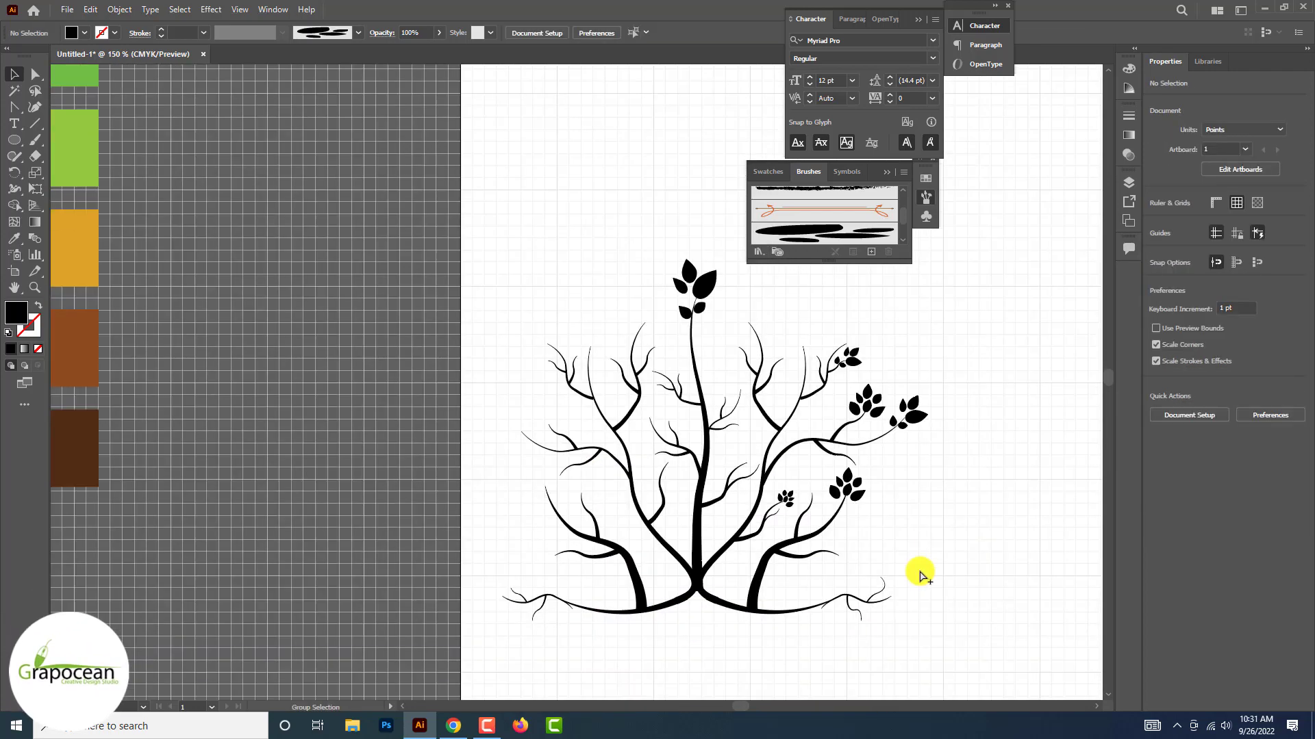
# Place leaf cluster copies on the central stem's left twig, the left branch's outer tip and both inner upper branches, turning each to fit
pyautogui.moveTo(864, 395); pyautogui.dragTo(706, 428)
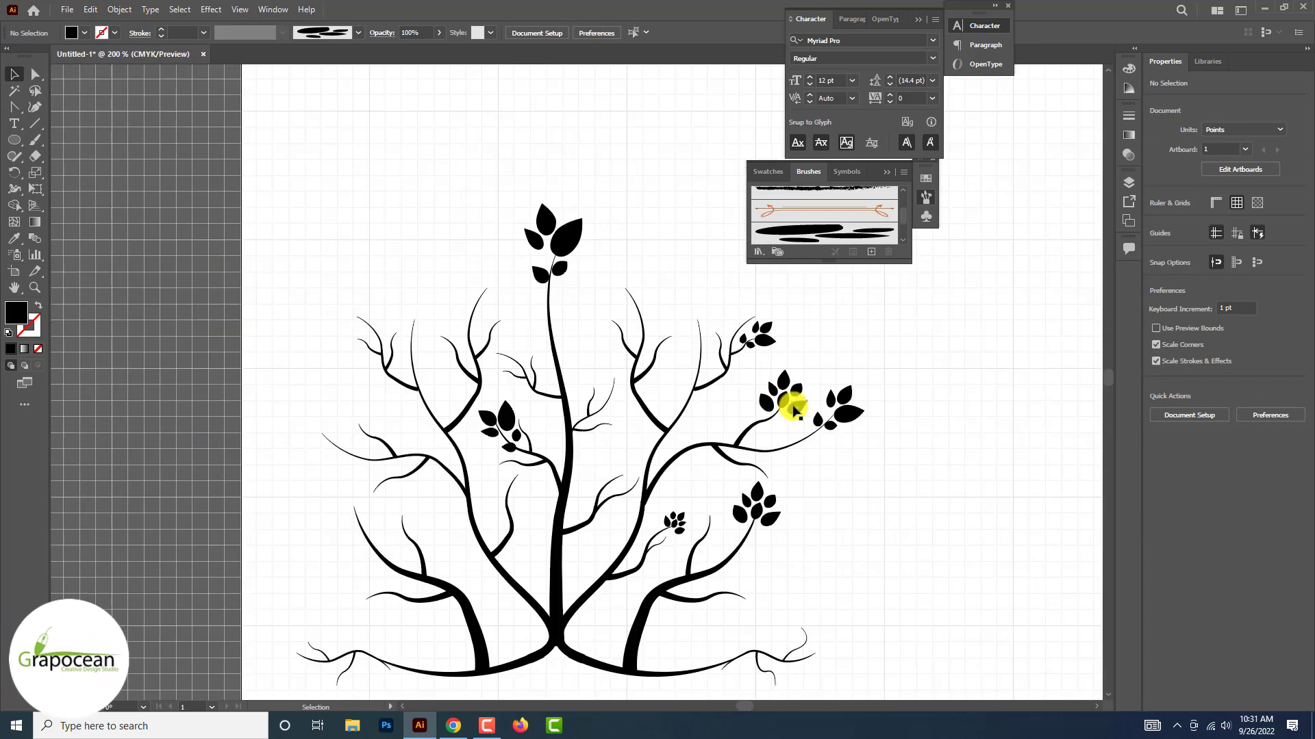
pyautogui.moveTo(349, 443); pyautogui.dragTo(351, 409)
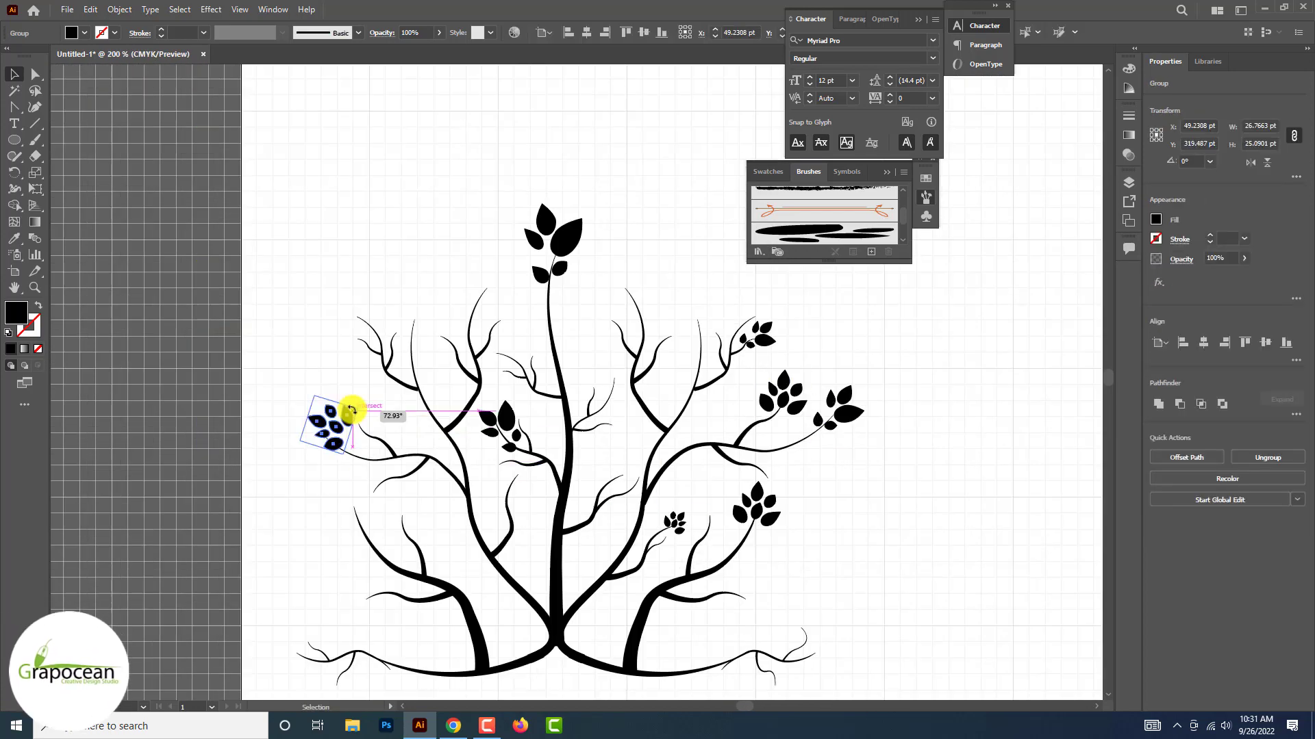
pyautogui.moveTo(498, 302); pyautogui.dragTo(498, 302)
pyautogui.moveTo(795, 412); pyautogui.dragTo(640, 305)
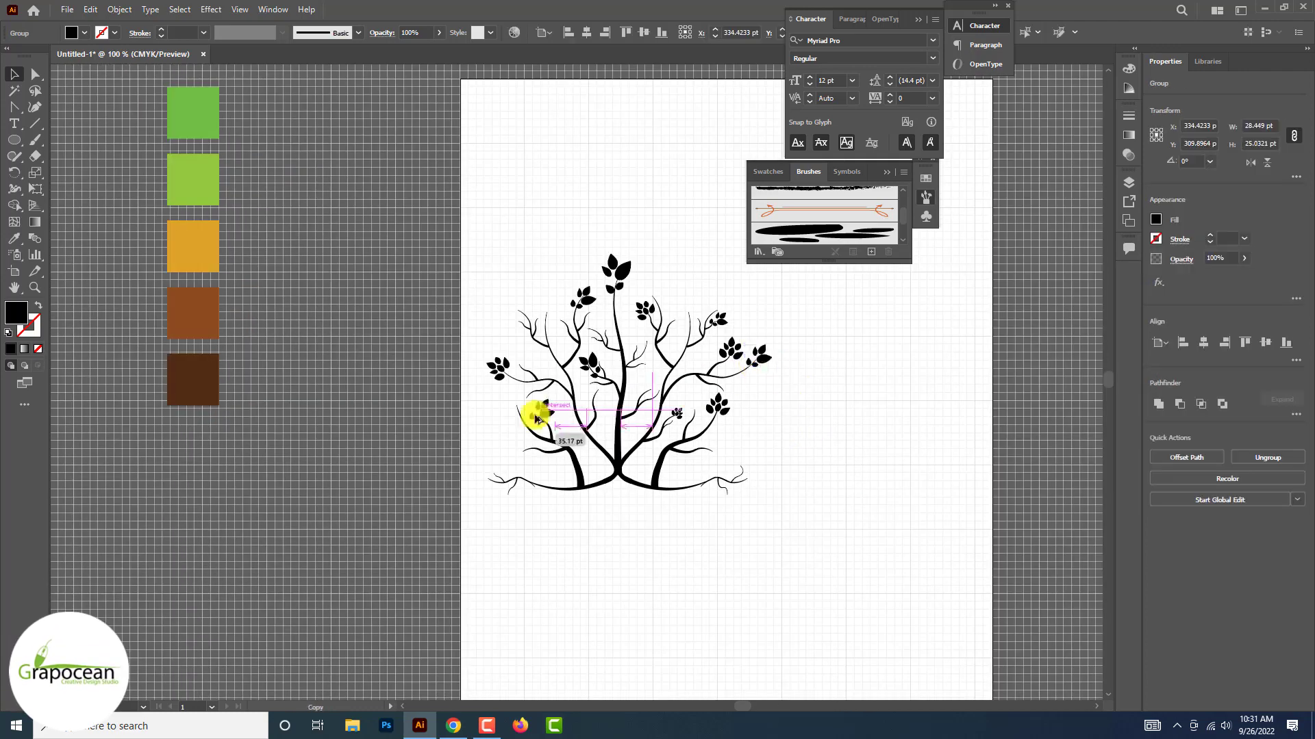
# Place a reflected five-leaf copy on the lower-left branch's twig and a smaller one on the central stem's lower right twig
pyautogui.rightClick(555, 404)
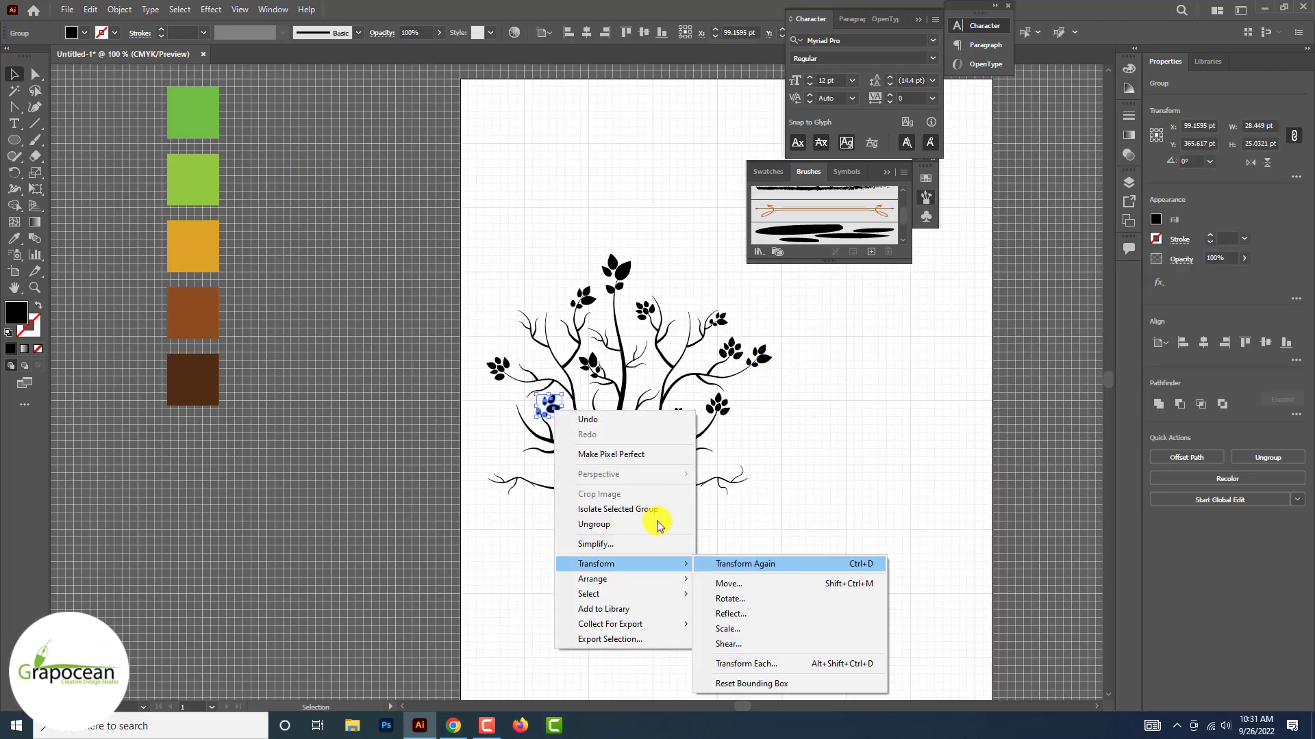
pyautogui.moveTo(552, 418); pyautogui.dragTo(521, 419)
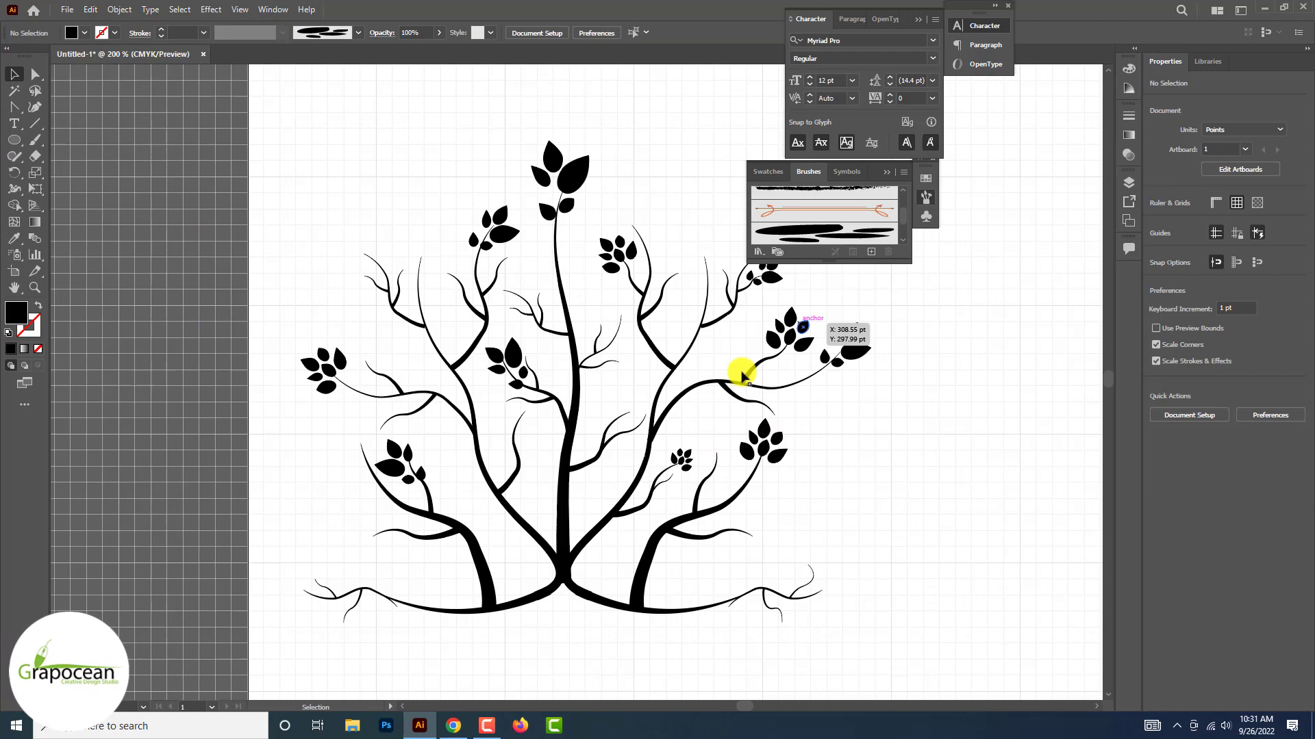
pyautogui.moveTo(742, 373); pyautogui.dragTo(746, 375)
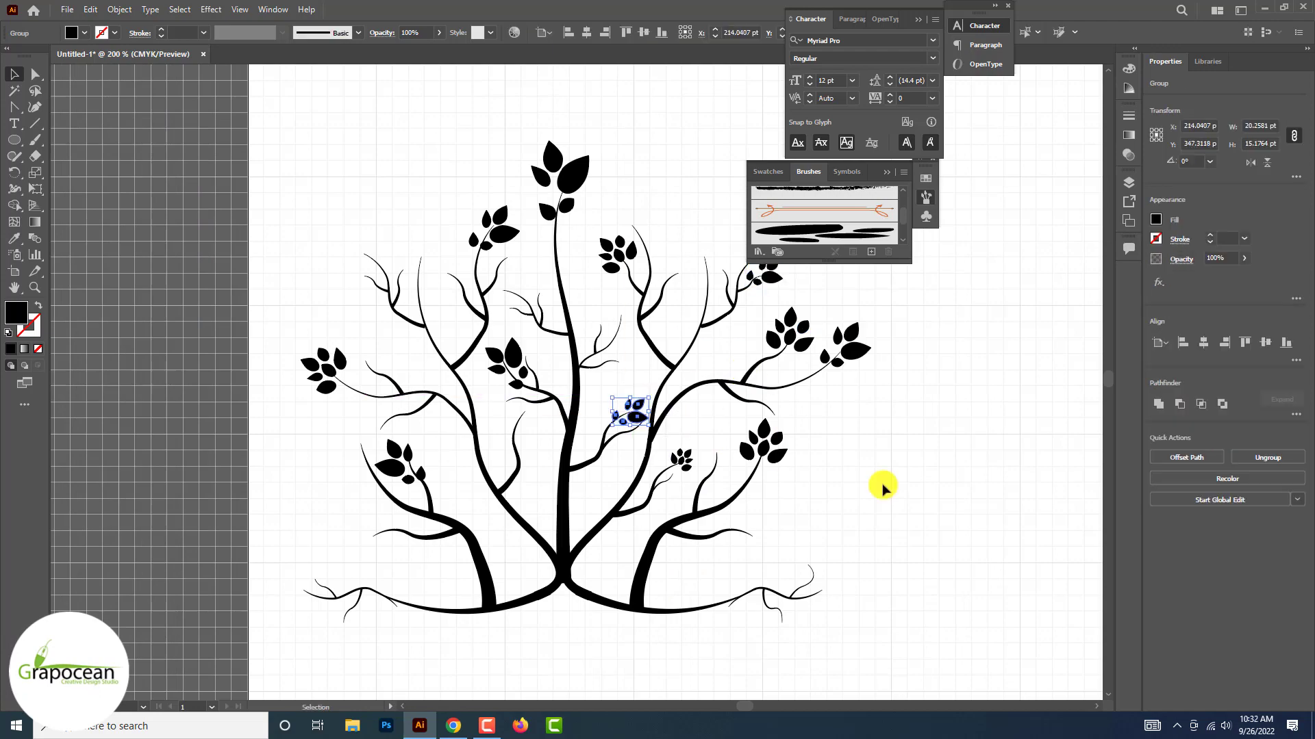
# Place a scaled-down six-leaf cluster copy on the central stem's middle right twig
pyautogui.moveTo(545, 329); pyautogui.dragTo(529, 335)
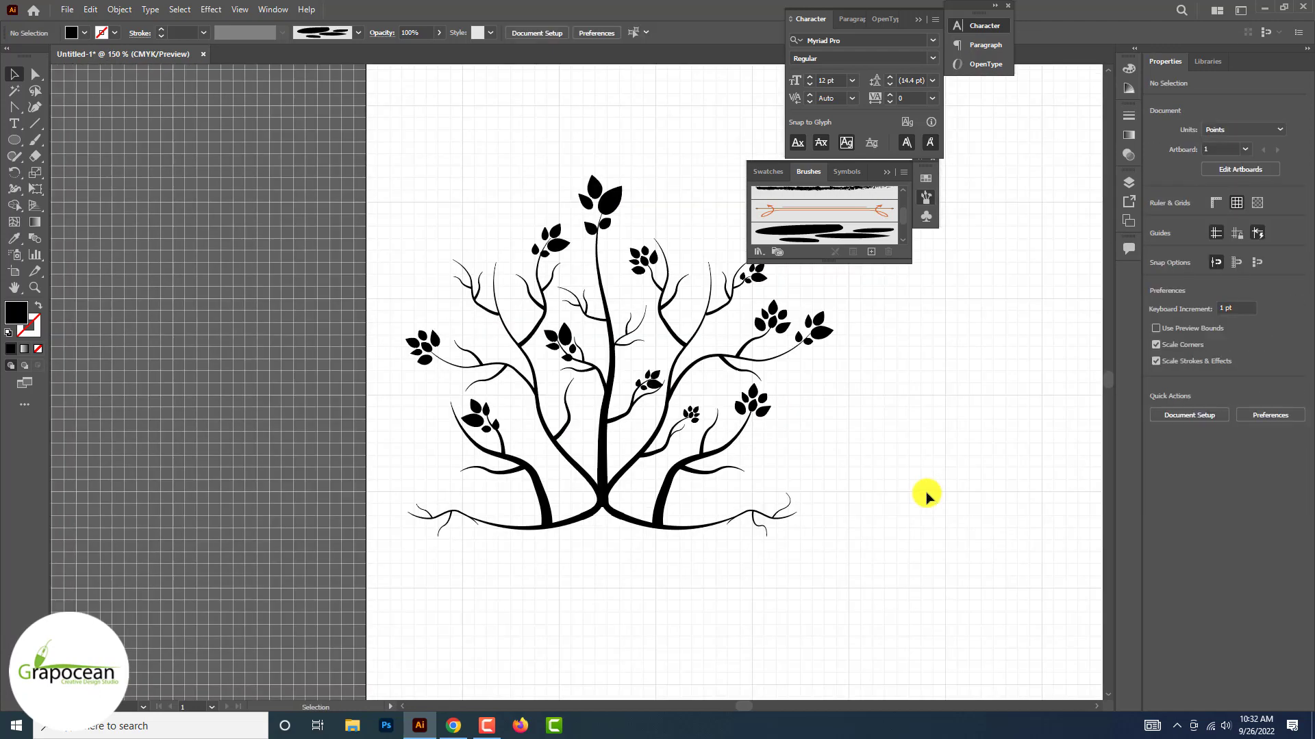
pyautogui.click(651, 367)
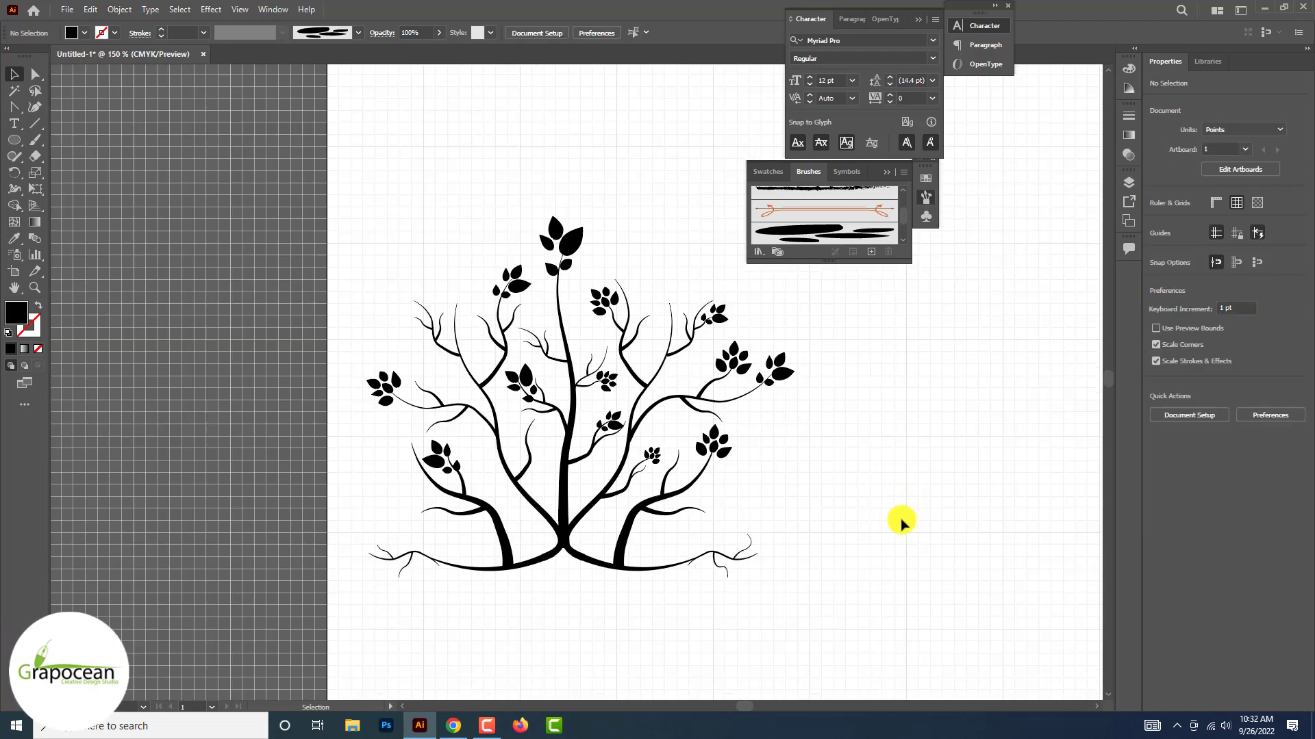
pyautogui.click(748, 363)
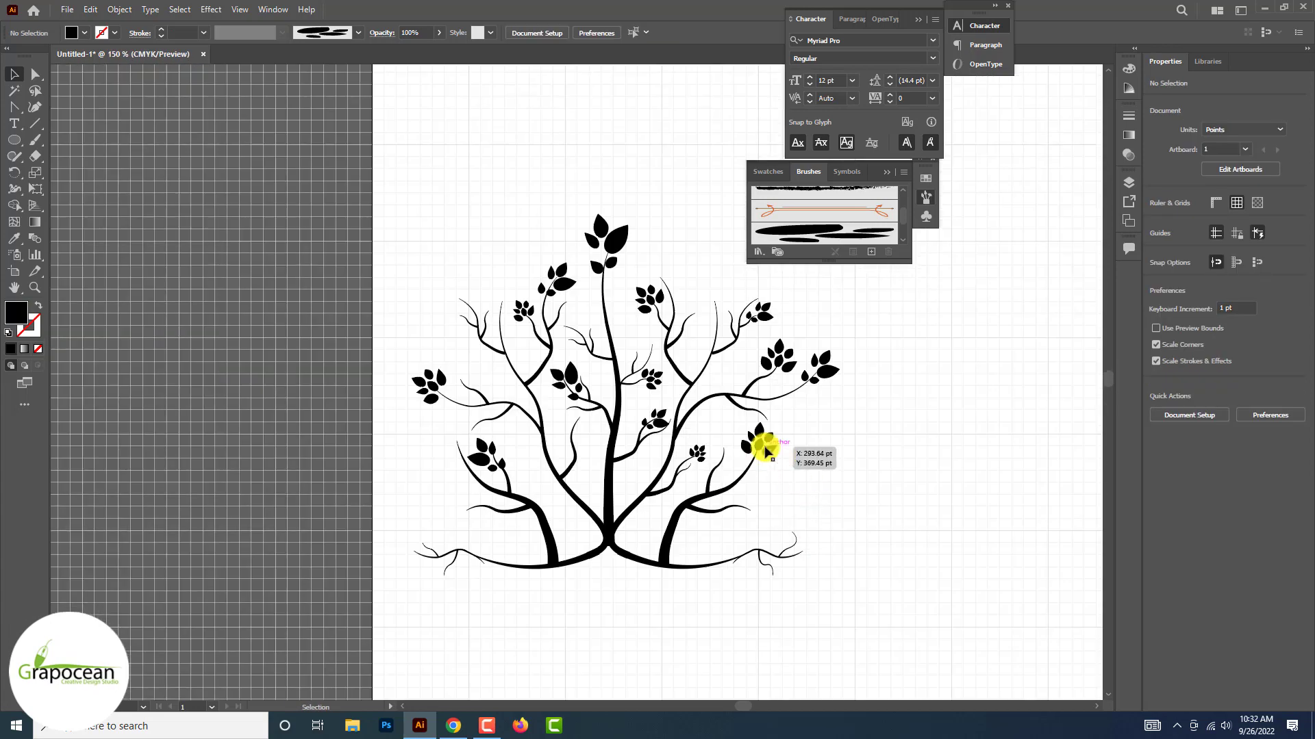
# Add scaled-down six-leaf copies to the upper-left branch's inner twig and the left trunk's inner twig
pyautogui.click(587, 441)
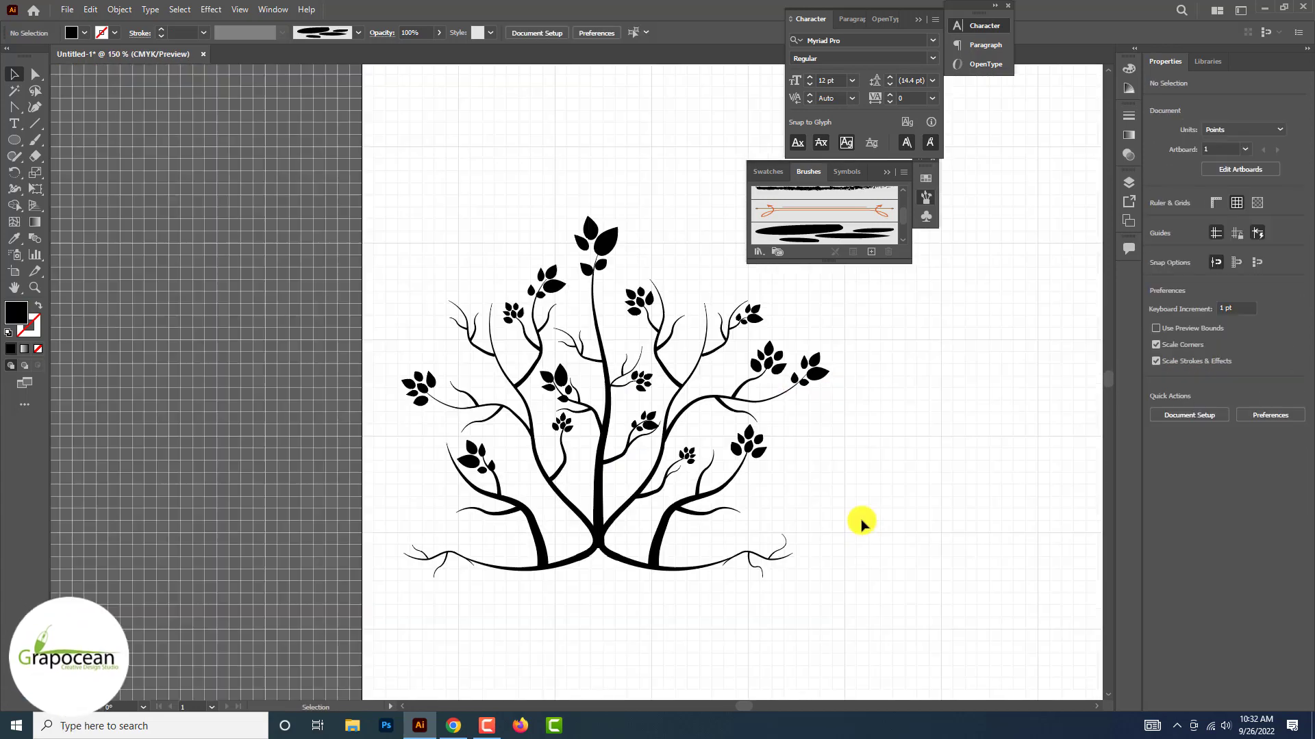
pyautogui.scroll(1, 861, 524)
# Place a rotated five-leaf copy on the lower-right branch's side twig and a smaller cluster on the upper-left outer twig
pyautogui.click(523, 165)
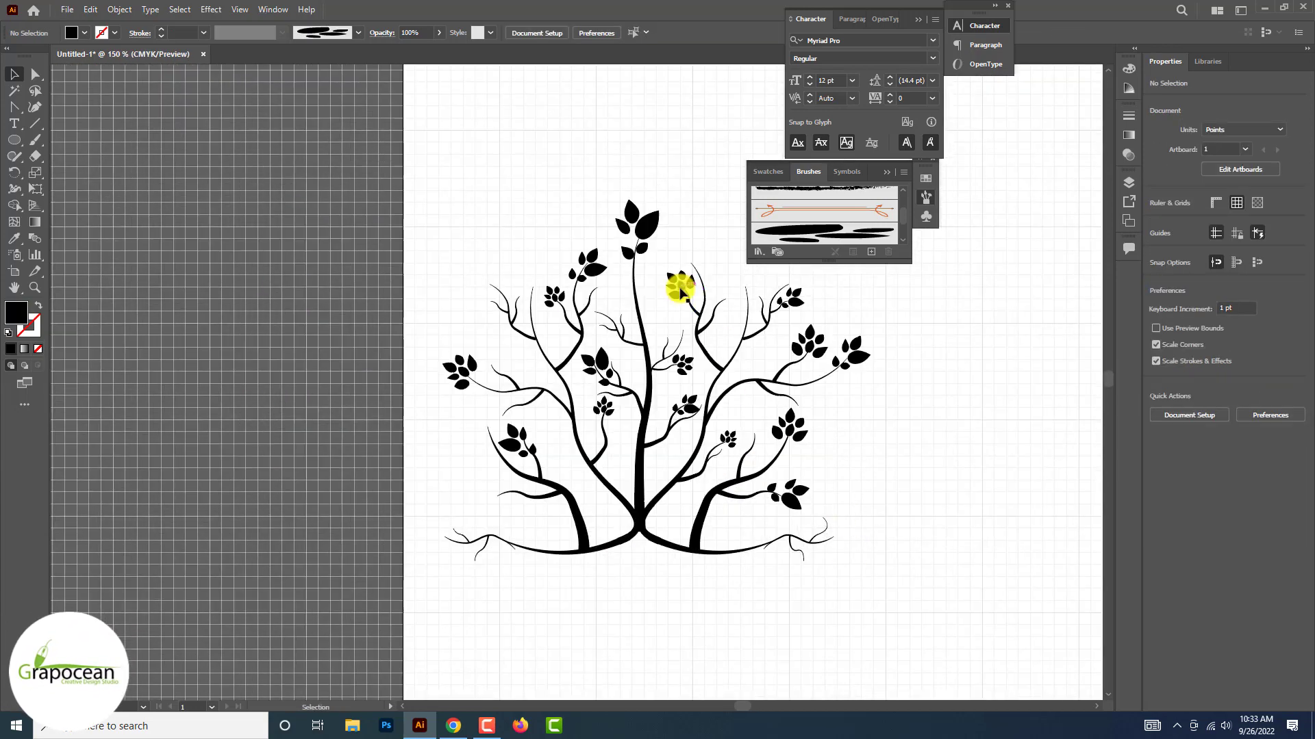
pyautogui.click(507, 312)
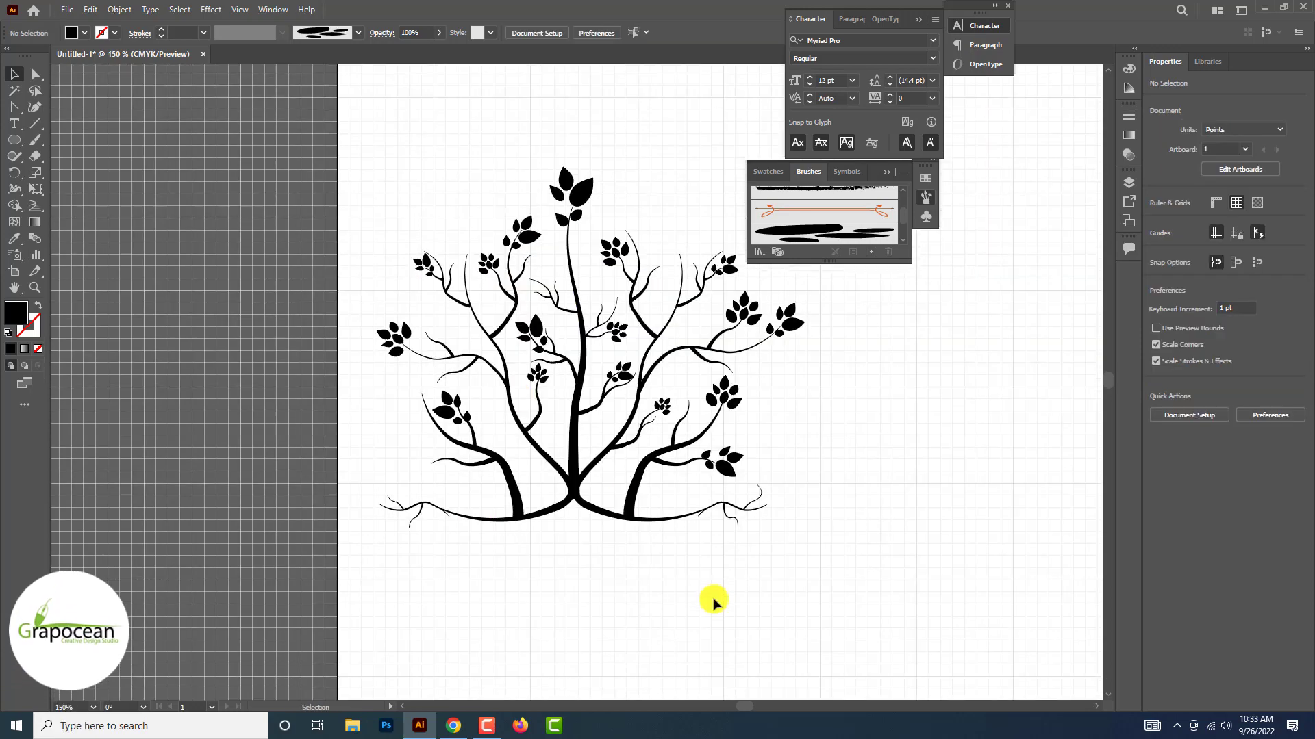
# Add a small leaf cluster beside the left trunk and attach a rotated copy of a leafed twig to the trunk's lower left side
pyautogui.click(625, 206)
pyautogui.click(572, 445)
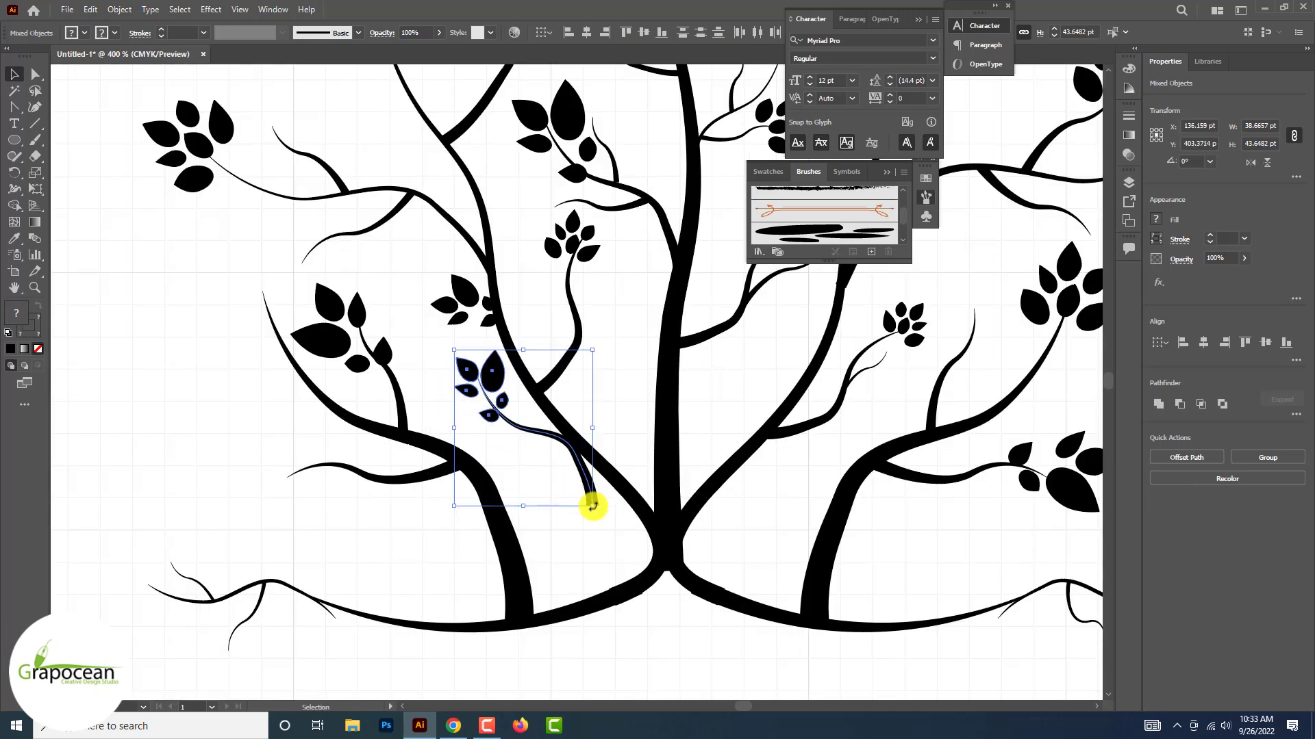
pyautogui.moveTo(586, 505); pyautogui.dragTo(590, 452)
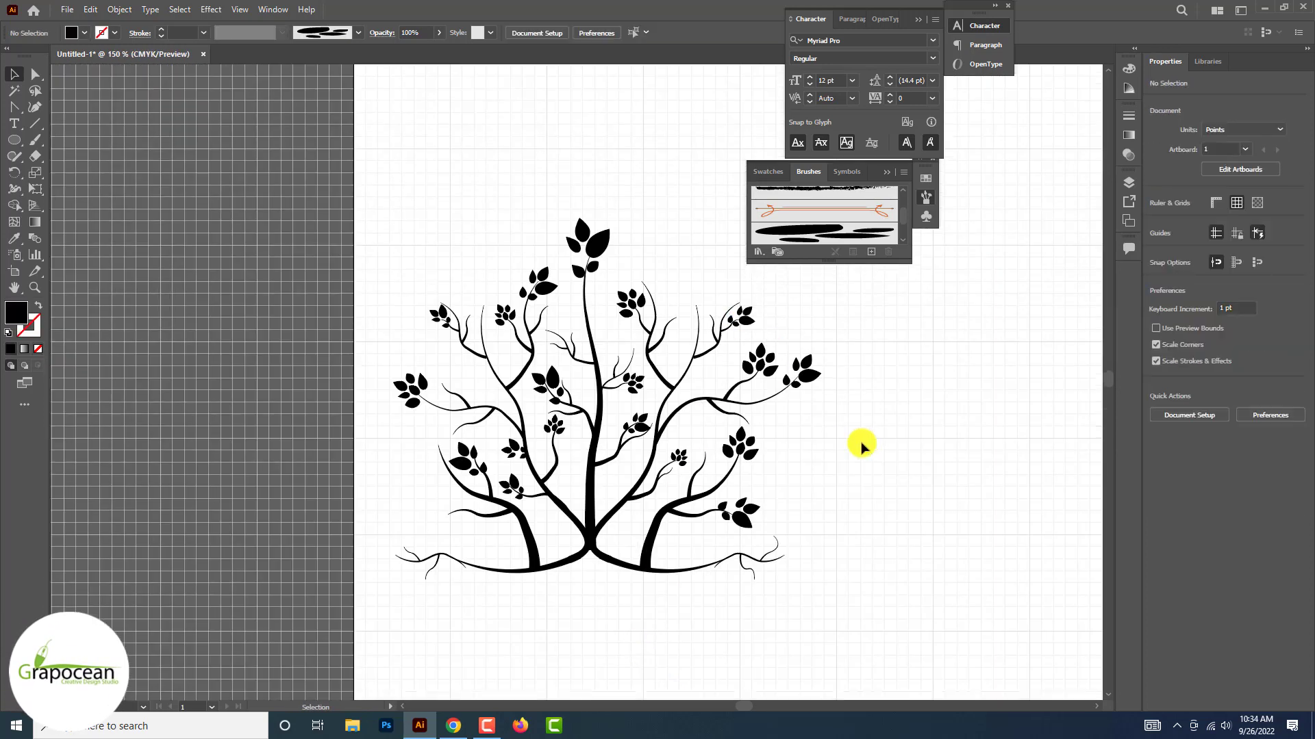
# Place a vertically reflected five-leaf copy on the upper-right branch's tip and a smaller six-leaf copy on the neighbouring inner twig
pyautogui.moveTo(738, 316); pyautogui.dragTo(721, 305)
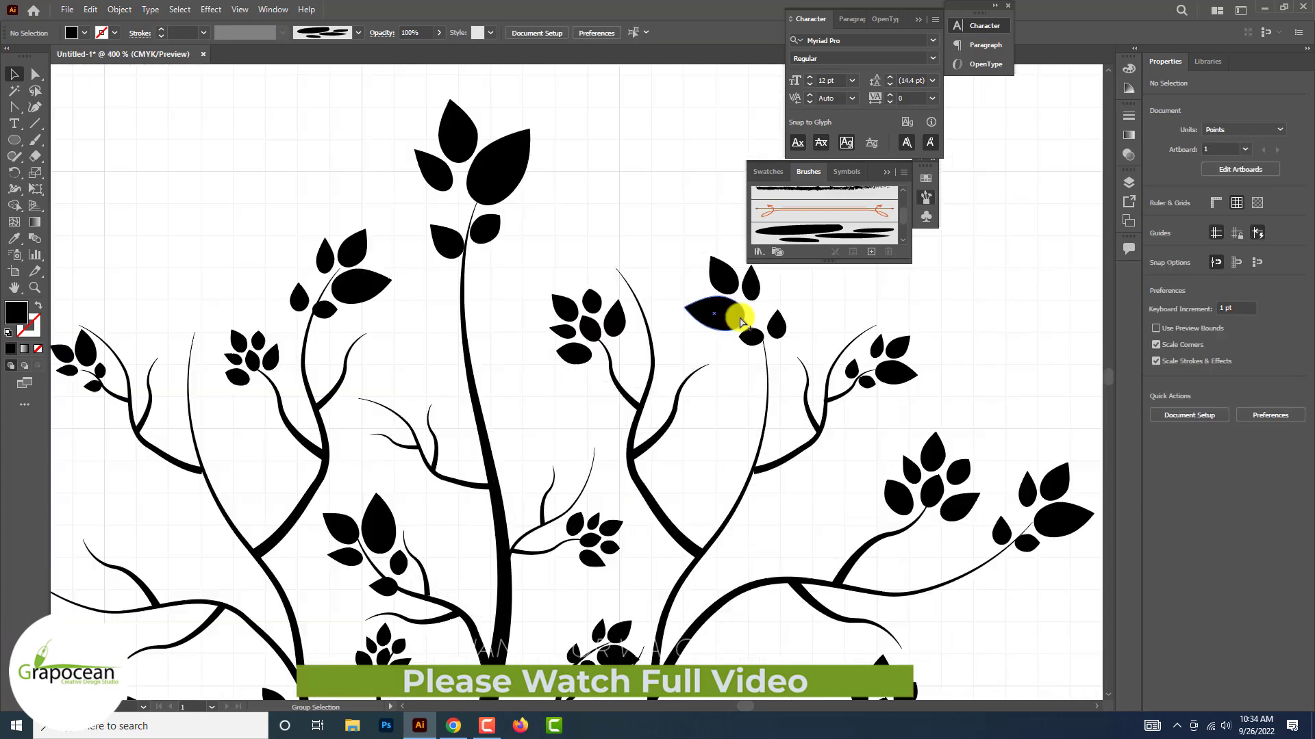
pyautogui.moveTo(741, 322); pyautogui.dragTo(774, 358)
pyautogui.moveTo(778, 411); pyautogui.dragTo(773, 413)
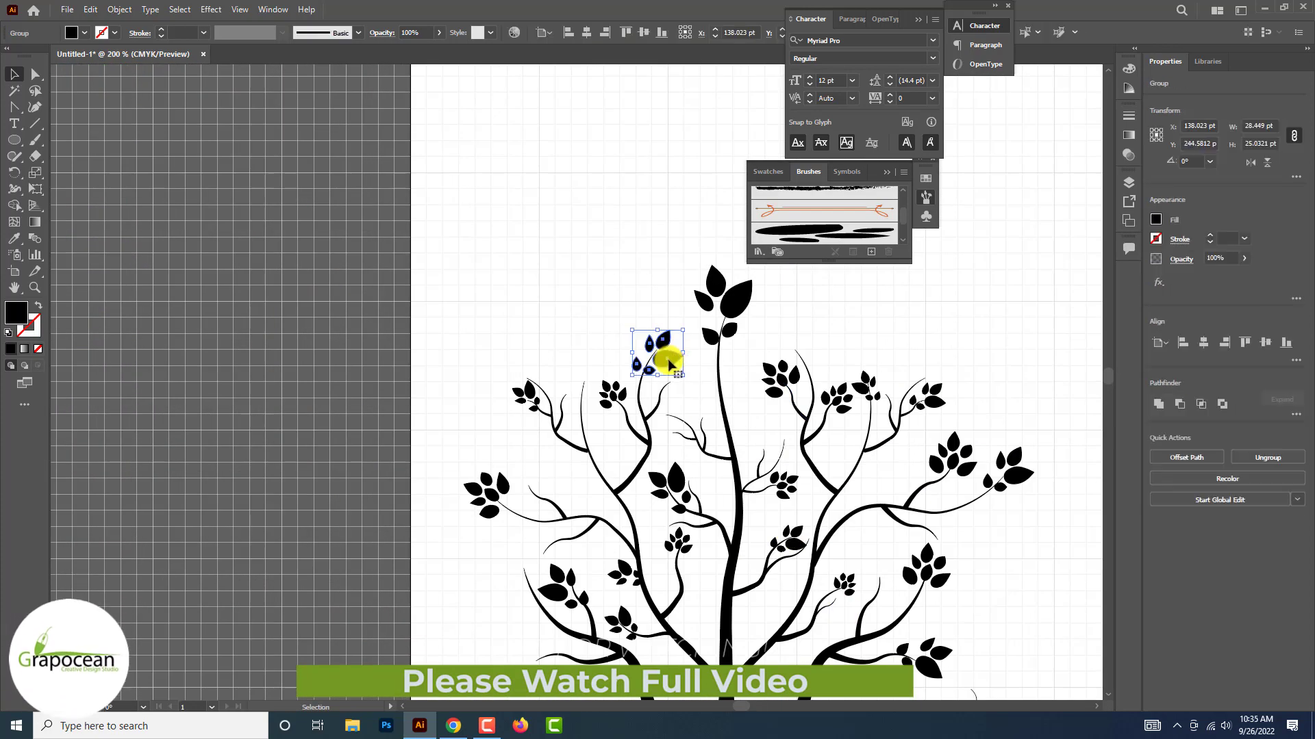
# Place scaled-down, reflected five-leaf copies on the central stem's upper left twig and the middle-left branch's two side twigs
pyautogui.rightClick(680, 414)
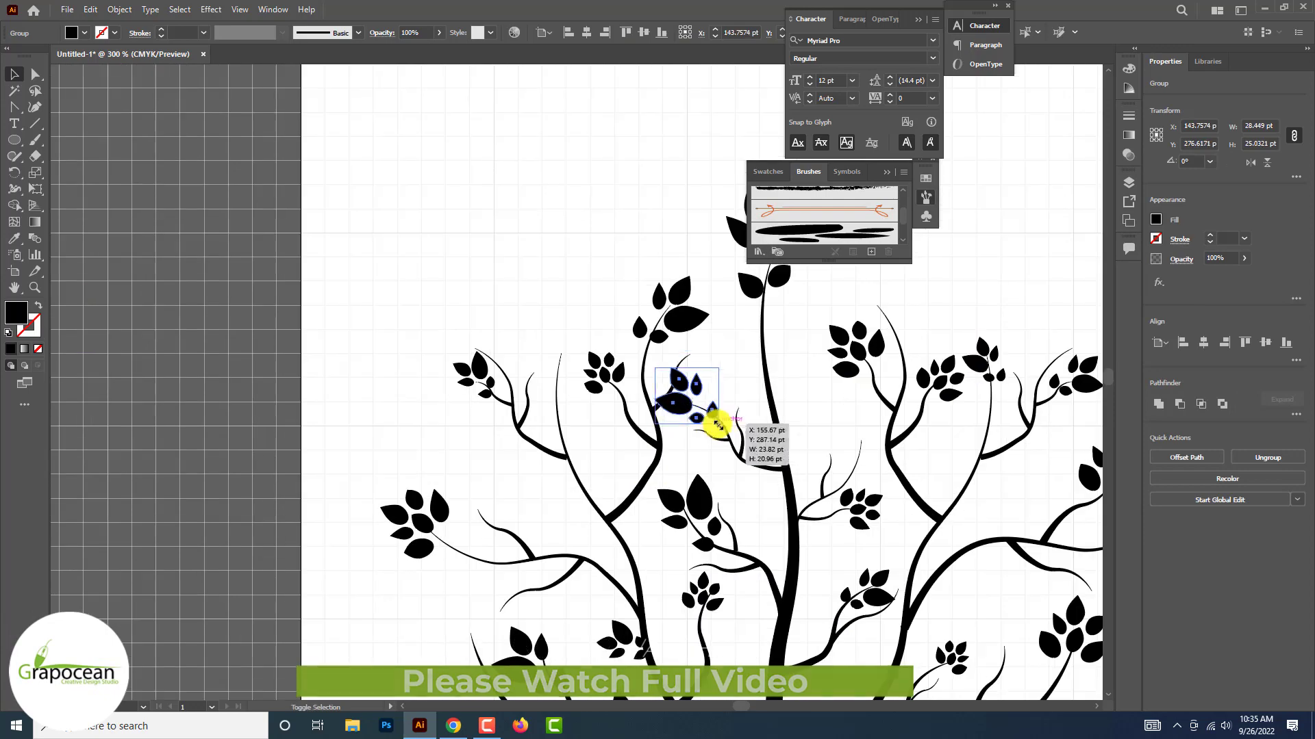
pyautogui.moveTo(719, 426); pyautogui.dragTo(694, 413)
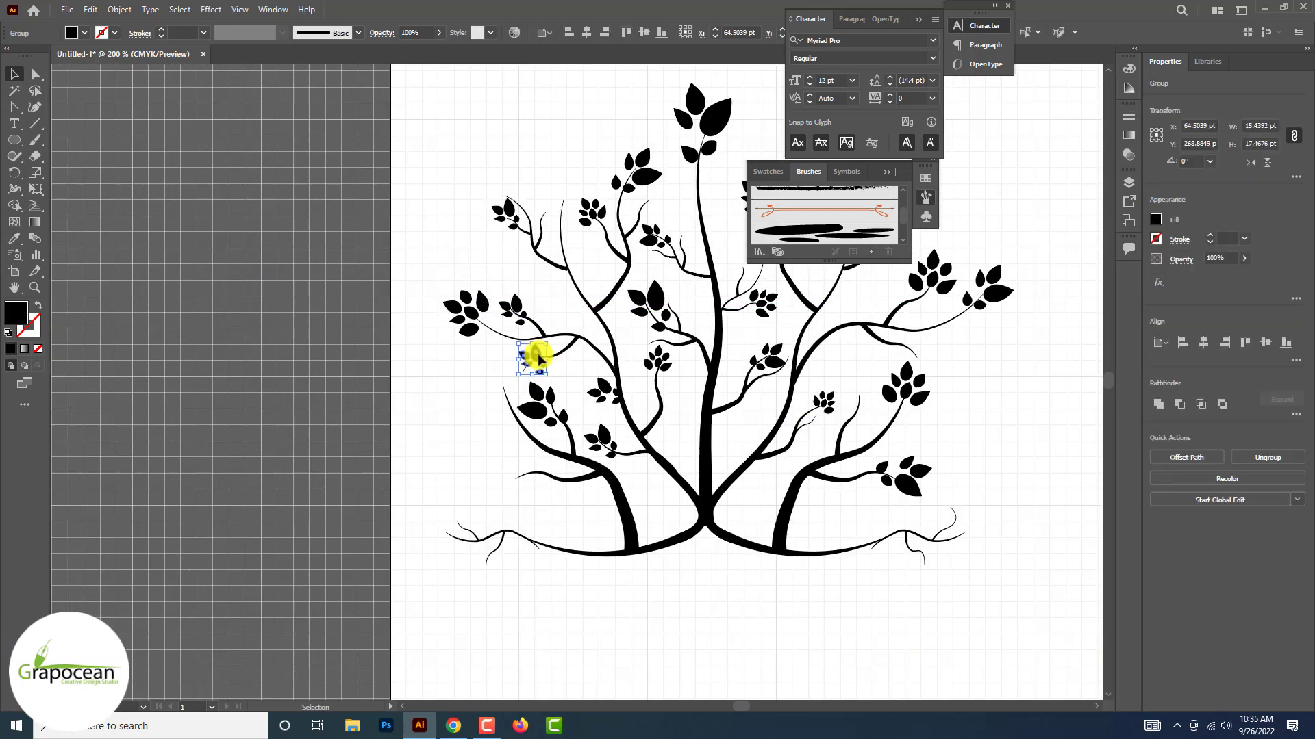
pyautogui.moveTo(537, 355); pyautogui.dragTo(537, 368)
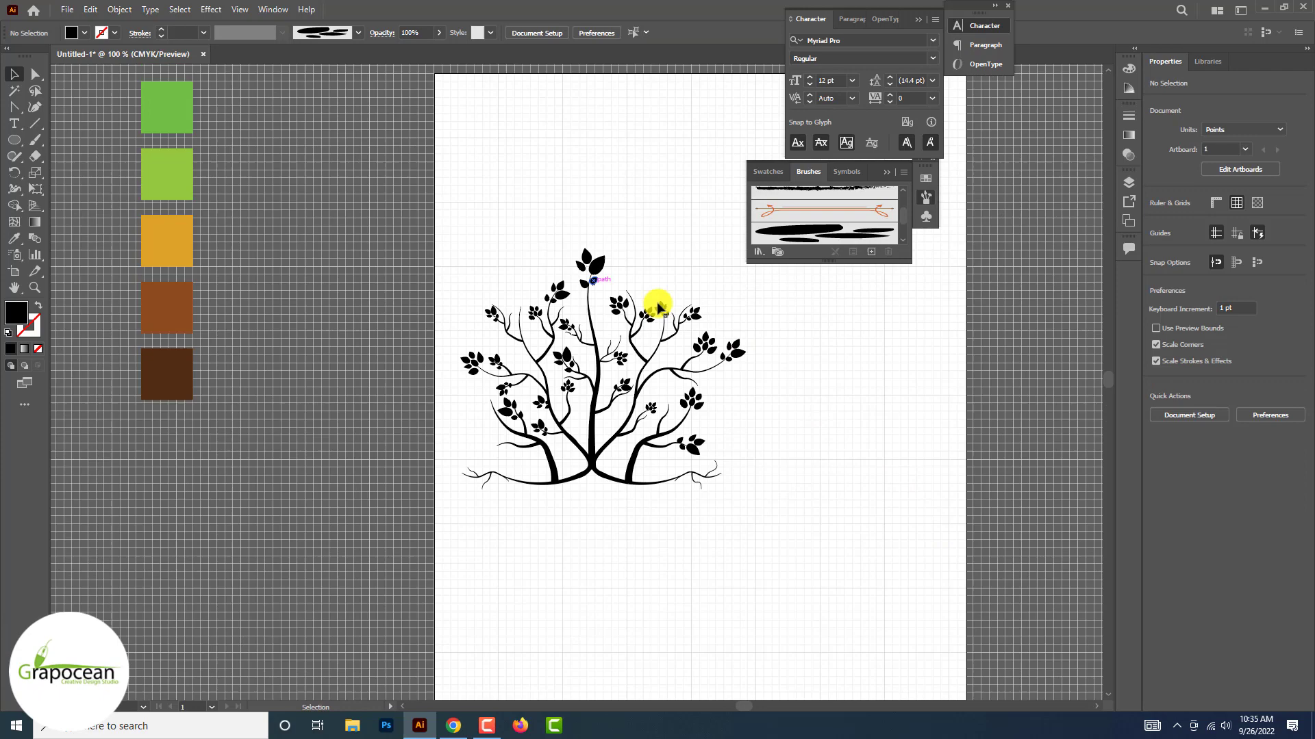
pyautogui.scroll(1, 596, 282)
pyautogui.click(595, 278)
pyautogui.click(669, 266)
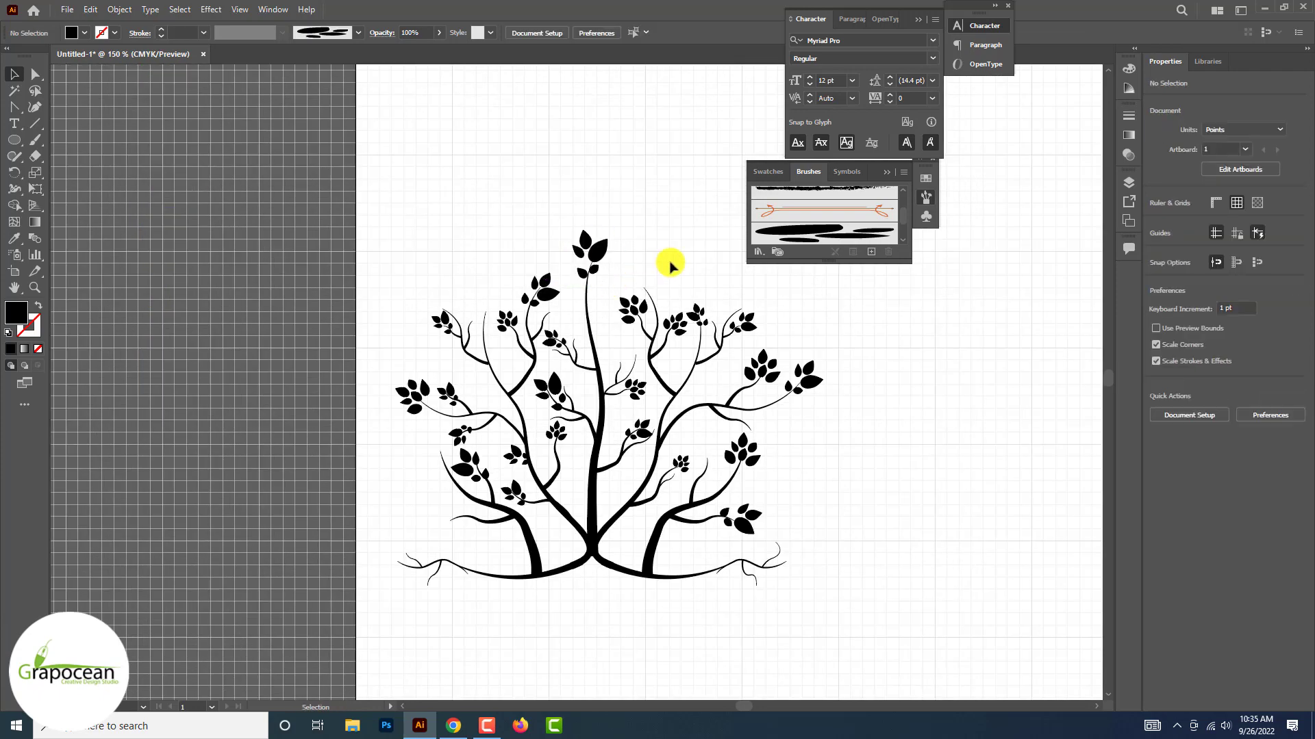
# Place a rotated, scaled-down six-leaf cluster copy on the outer tip of the right root
pyautogui.scroll(-2, 868, 338)
pyautogui.scroll(2, 787, 466)
pyautogui.moveTo(869, 334); pyautogui.dragTo(915, 441)
pyautogui.scroll(2, 937, 467)
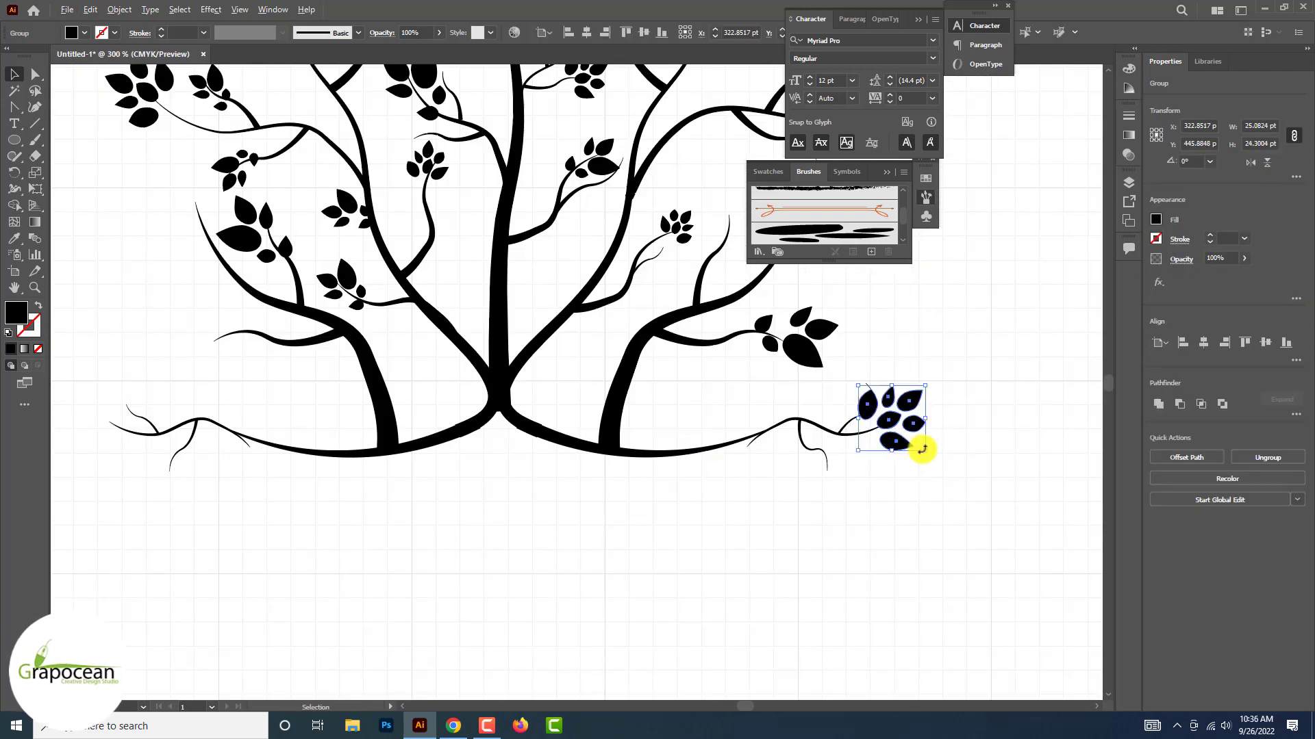
pyautogui.scroll(-1, 925, 508)
pyautogui.click(845, 406)
# Add small five-leaf cluster copies to the right root's upper and lower side twigs
pyautogui.moveTo(885, 372); pyautogui.dragTo(872, 506)
pyautogui.scroll(2, 864, 488)
pyautogui.scroll(-6, 841, 530)
pyautogui.click(1004, 518)
pyautogui.scroll(2, 986, 506)
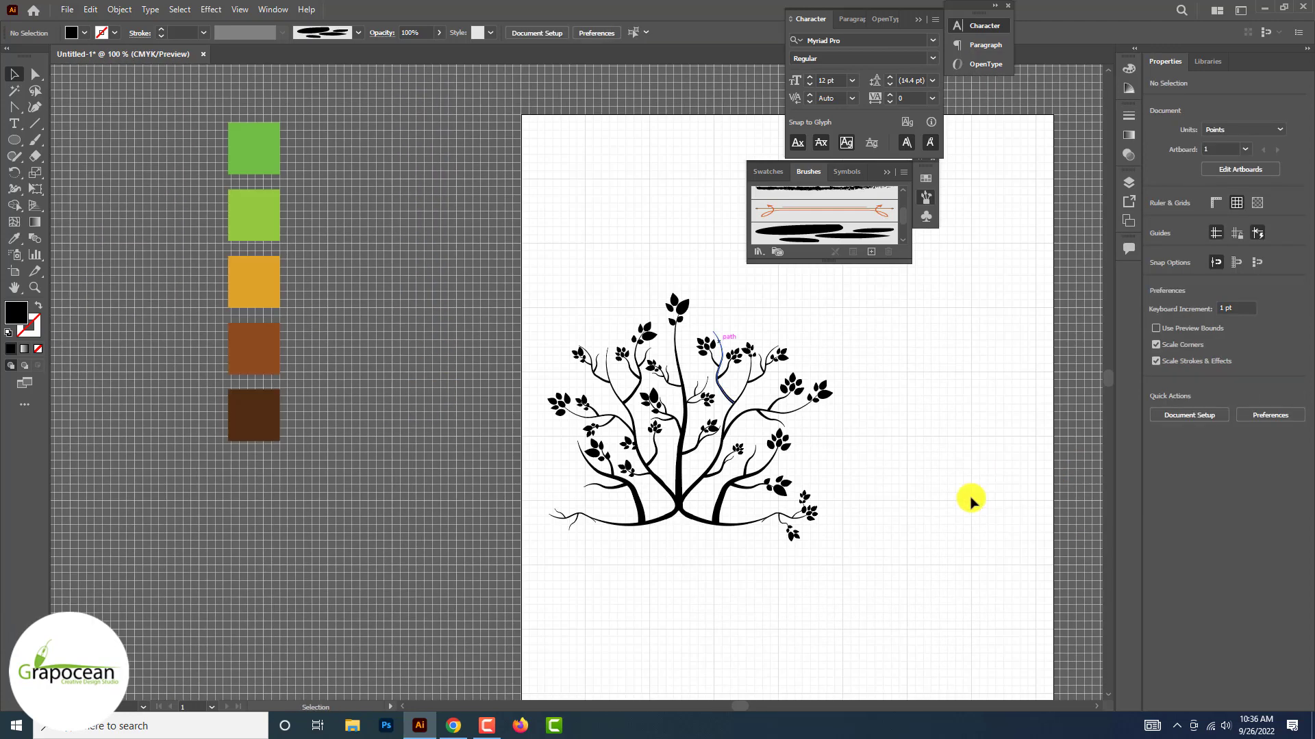
# Nudge the leaf cluster at the central stem's tip slightly down onto the stem
pyautogui.scroll(2, 712, 342)
pyautogui.click(678, 217)
pyautogui.moveTo(681, 230); pyautogui.dragTo(684, 238)
pyautogui.scroll(-3, 720, 404)
pyautogui.click(881, 507)
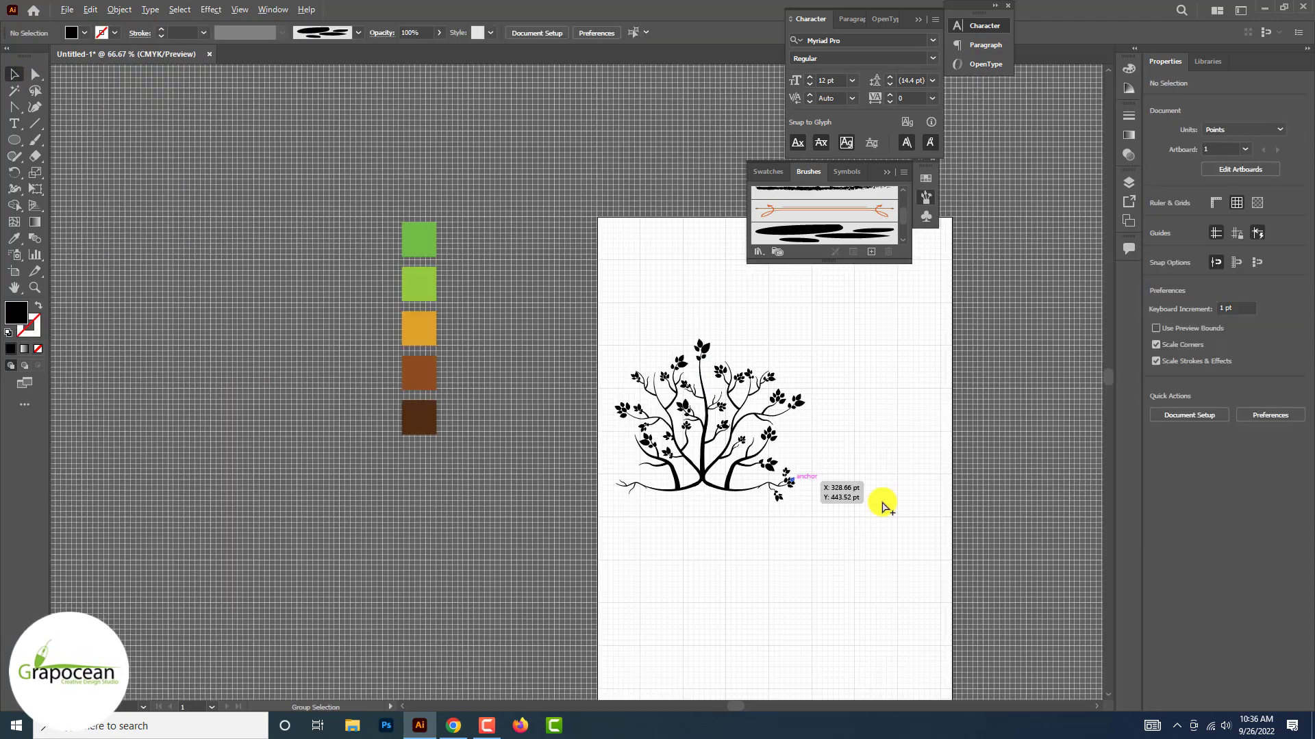
# Place a copy of a leafed twig on the upper right side of the central stem
pyautogui.scroll(5, 702, 378)
pyautogui.click(675, 482)
pyautogui.moveTo(652, 454); pyautogui.dragTo(719, 376)
pyautogui.moveTo(797, 312); pyautogui.dragTo(810, 397)
pyautogui.moveTo(696, 422); pyautogui.dragTo(728, 452)
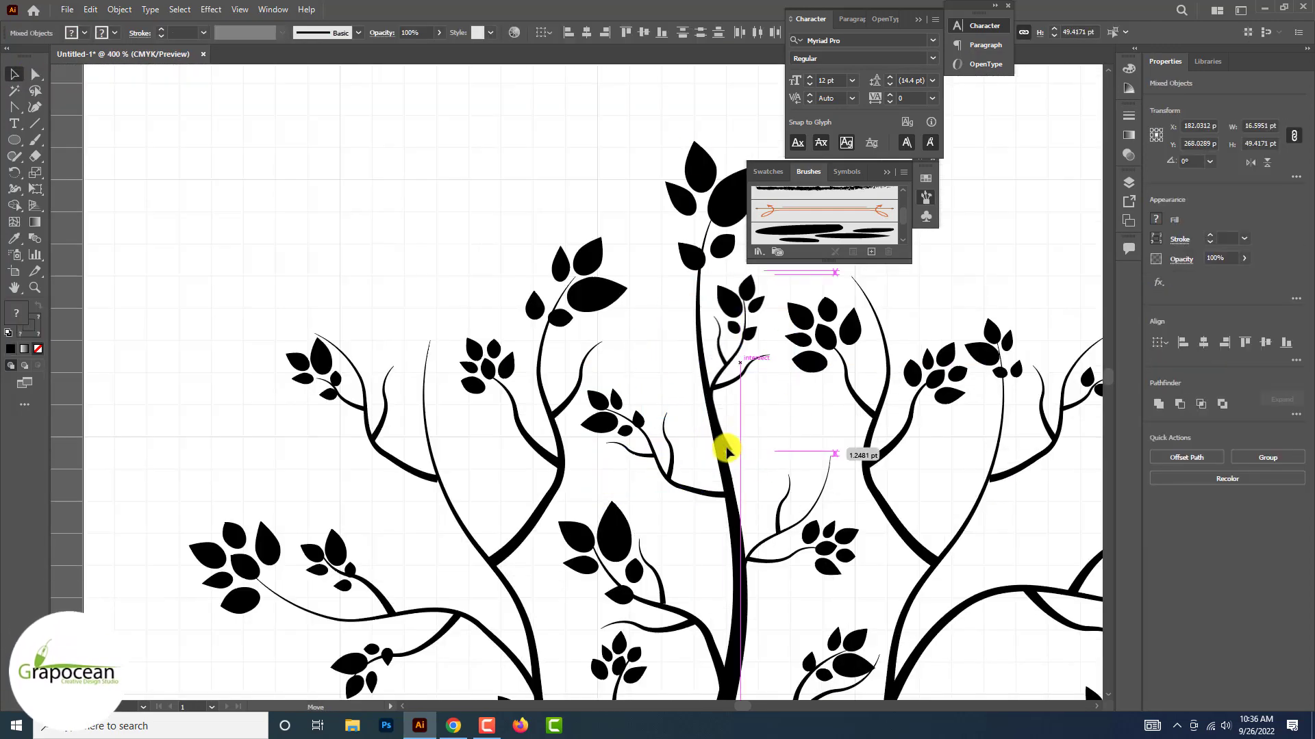
pyautogui.click(749, 456)
pyautogui.scroll(-3, 748, 455)
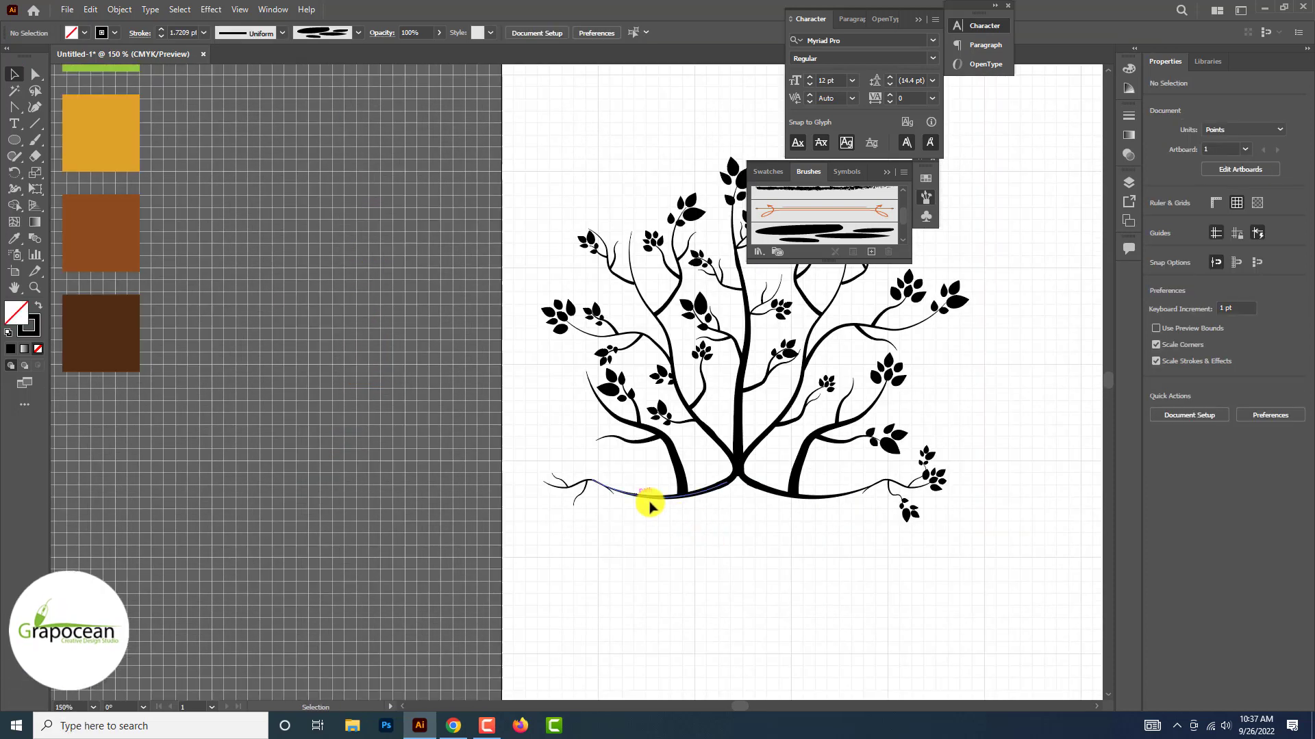
# Delete the left root together with its small end twigs
pyautogui.moveTo(646, 579); pyautogui.dragTo(646, 579)
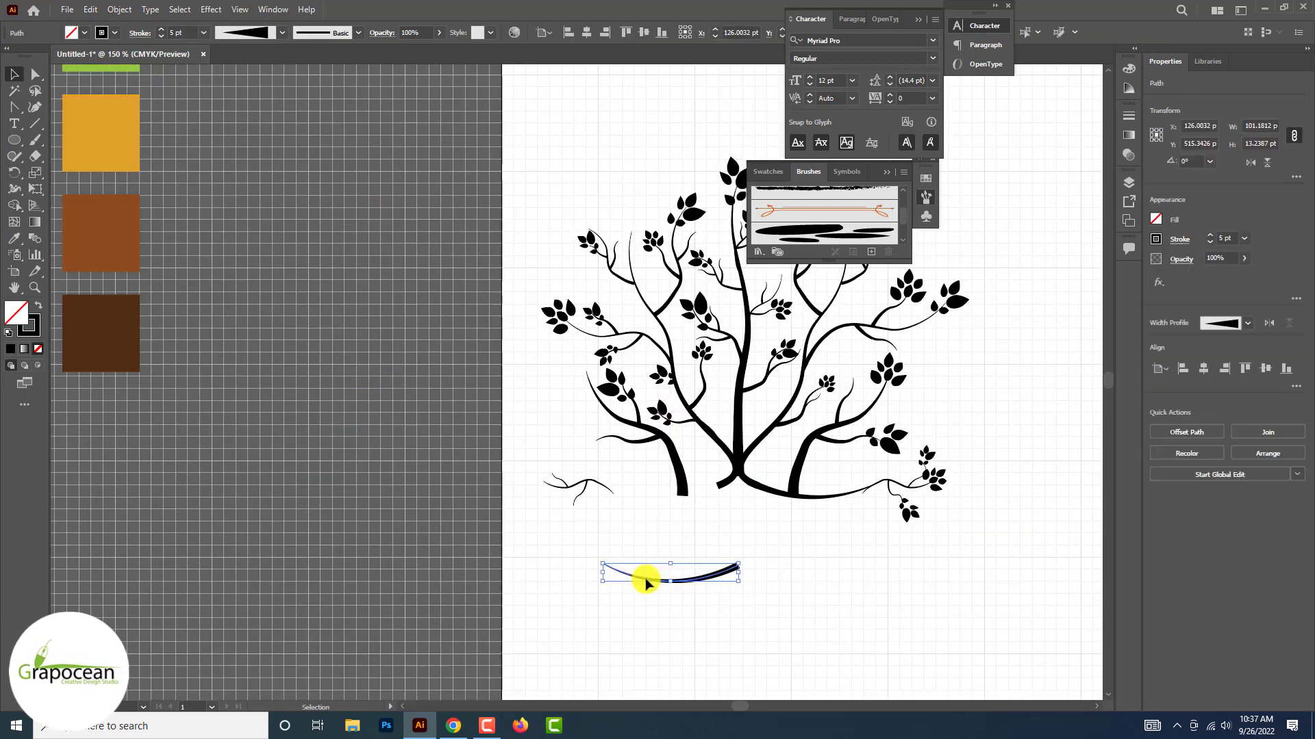
pyautogui.press('Delete')
pyautogui.press('Delete')
pyautogui.moveTo(540, 472); pyautogui.dragTo(664, 492)
# Reshape the lower-left trunk's base into a smooth curve that joins the foot of the central stem
pyautogui.scroll(2, 667, 489)
pyautogui.click(673, 487)
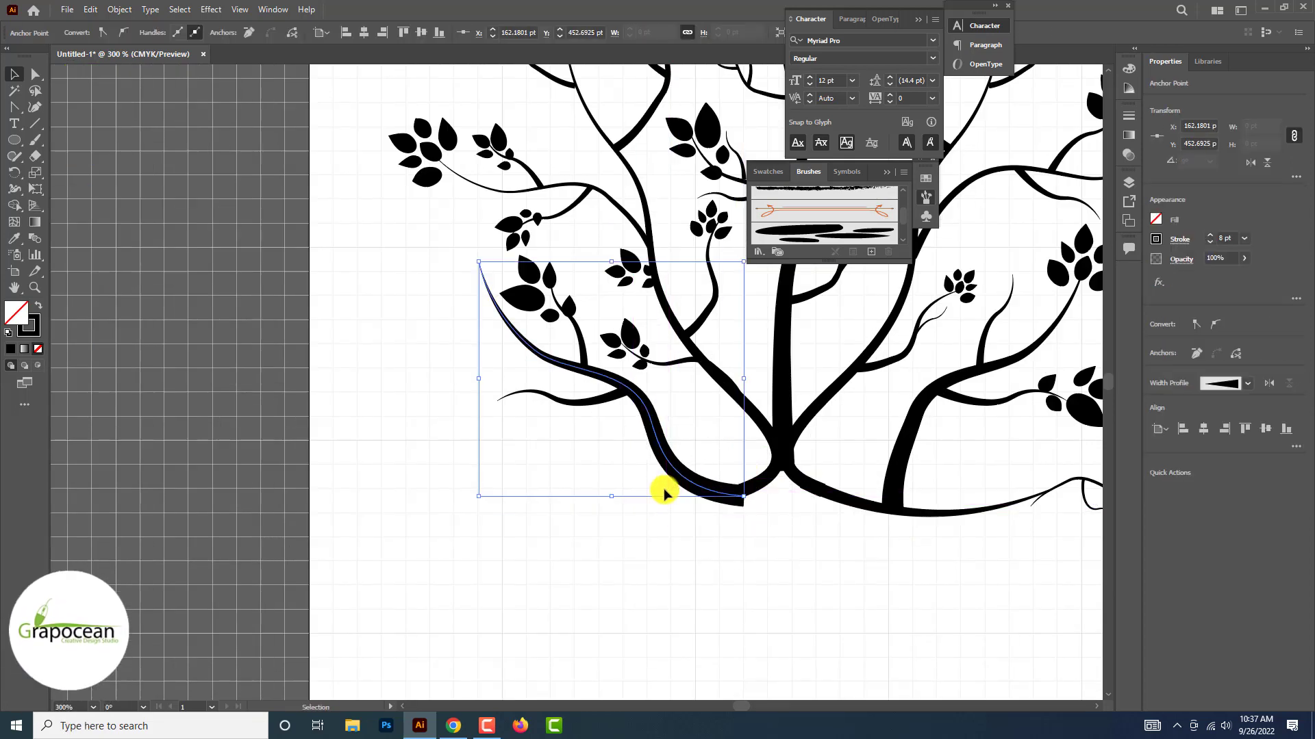
pyautogui.scroll(1, 717, 495)
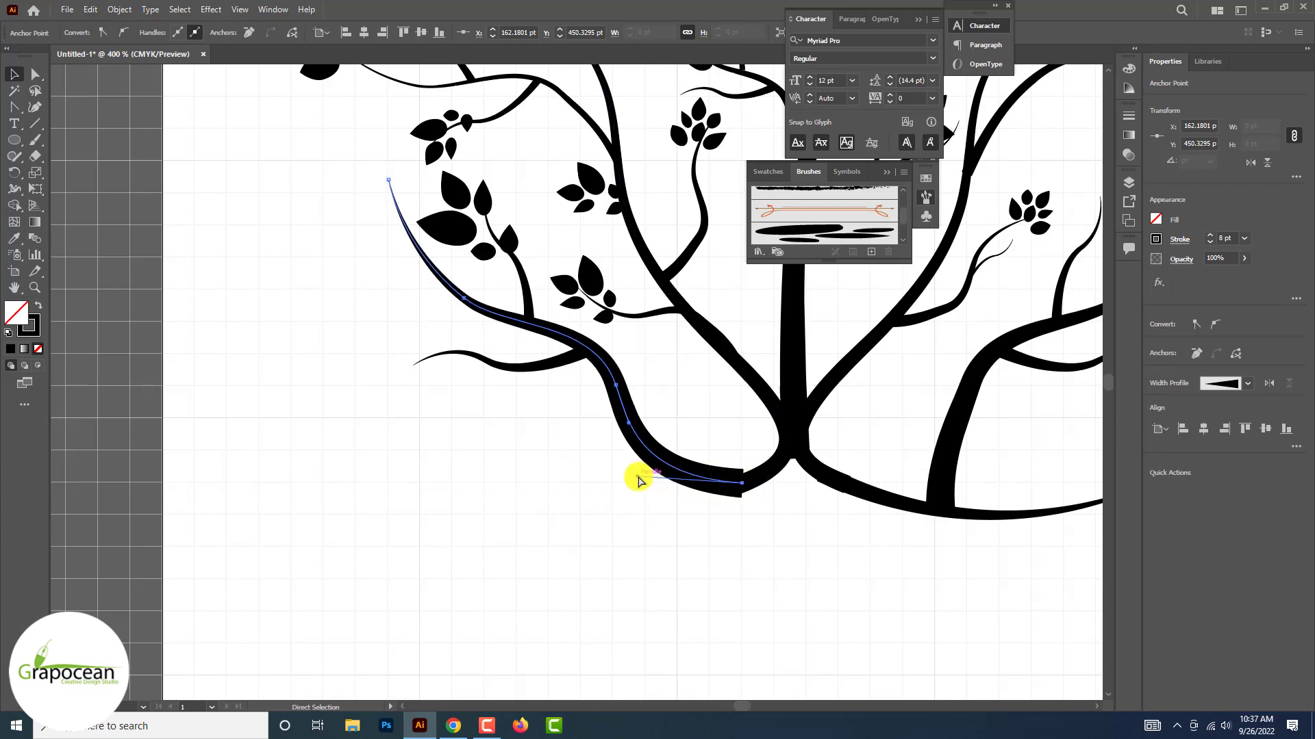
pyautogui.press('v')
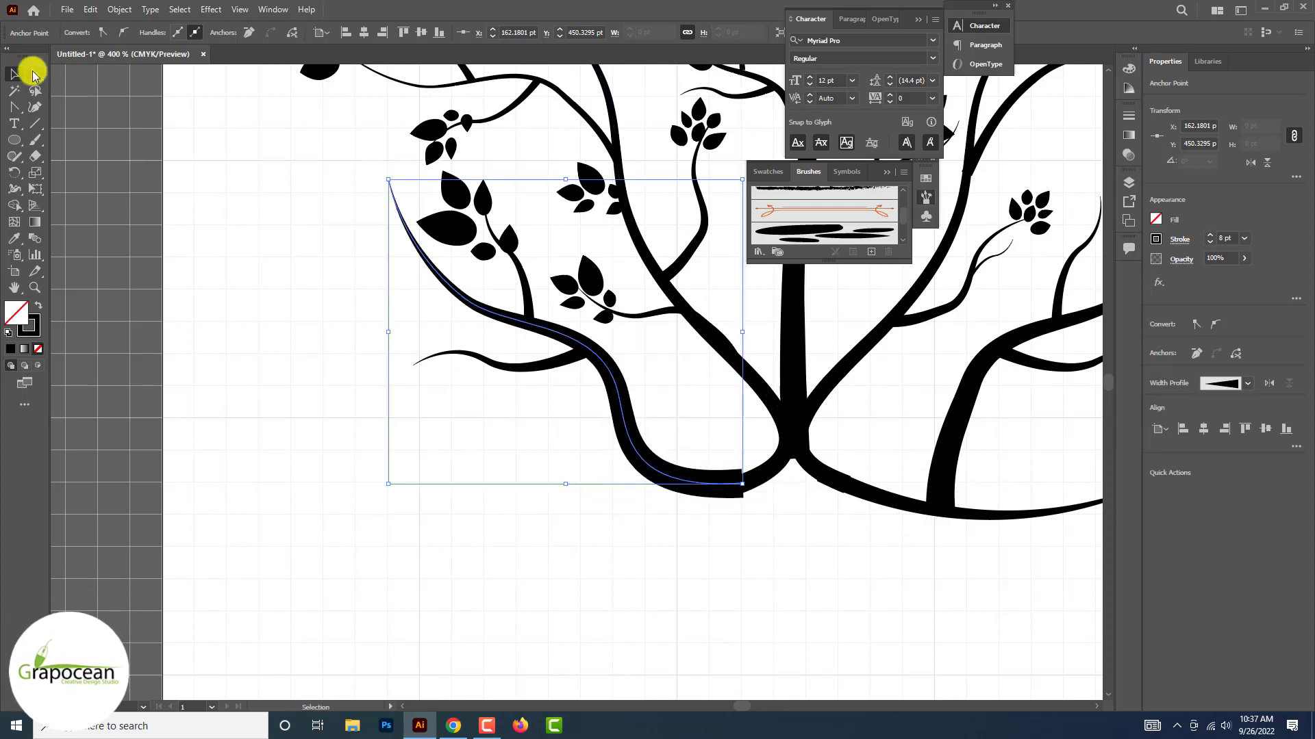
pyautogui.click(432, 419)
pyautogui.click(675, 475)
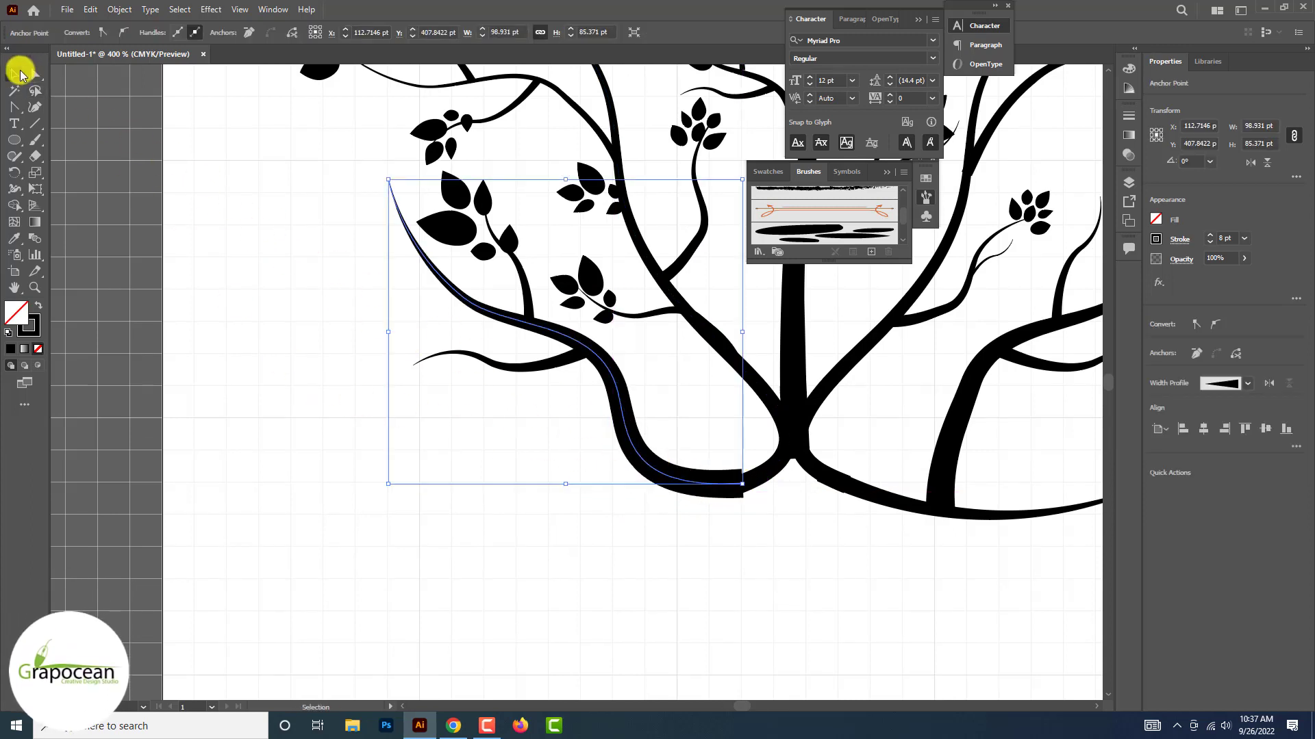
# Set the stroke of the reshaped lower-left trunk to 6 pt
pyautogui.click(494, 554)
pyautogui.click(693, 487)
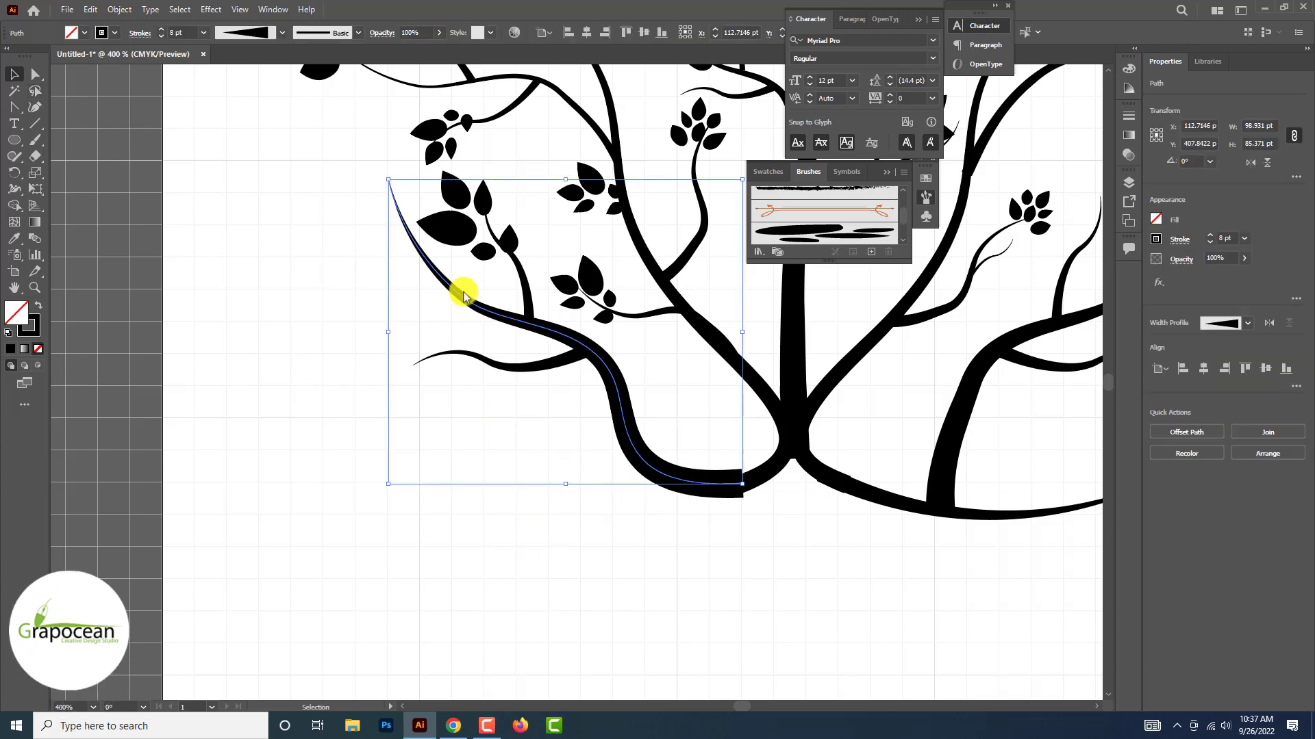
pyautogui.click(162, 29)
pyautogui.click(444, 548)
pyautogui.scroll(-3, 547, 563)
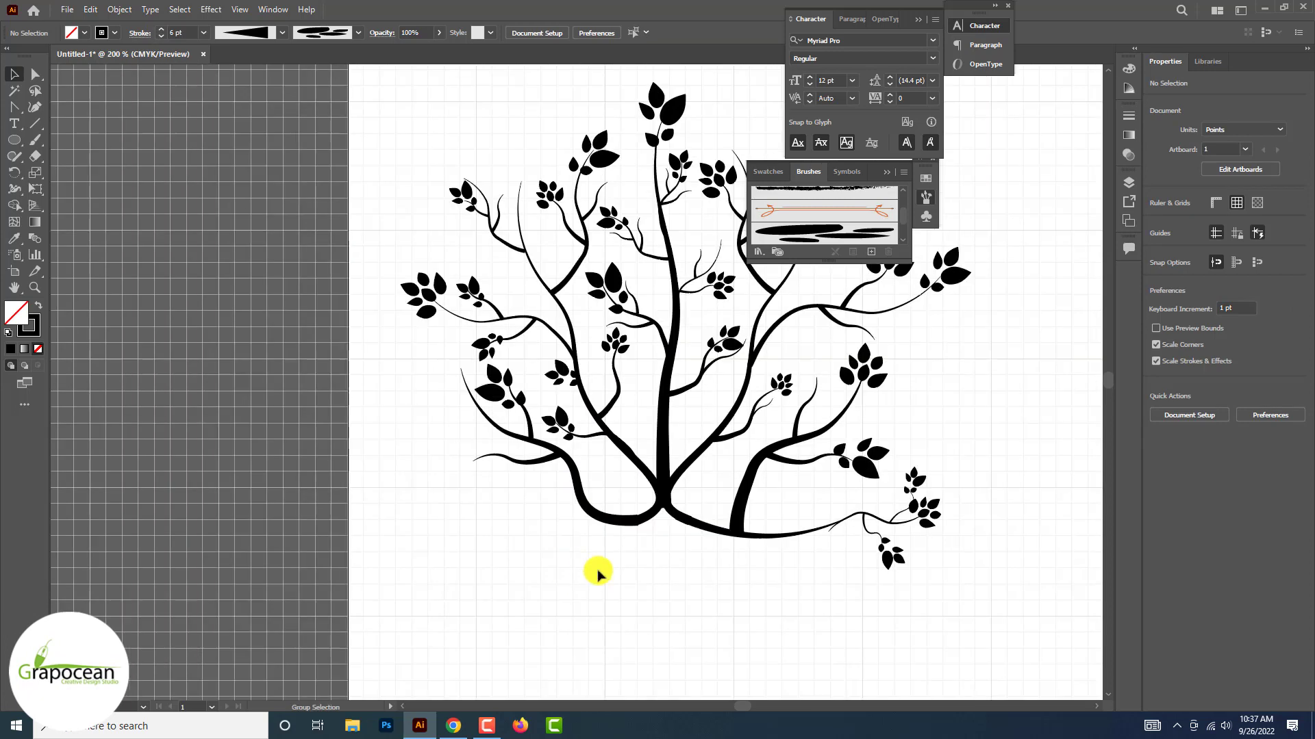
# Delete the right root together with its leafed end twigs
pyautogui.scroll(1, 763, 596)
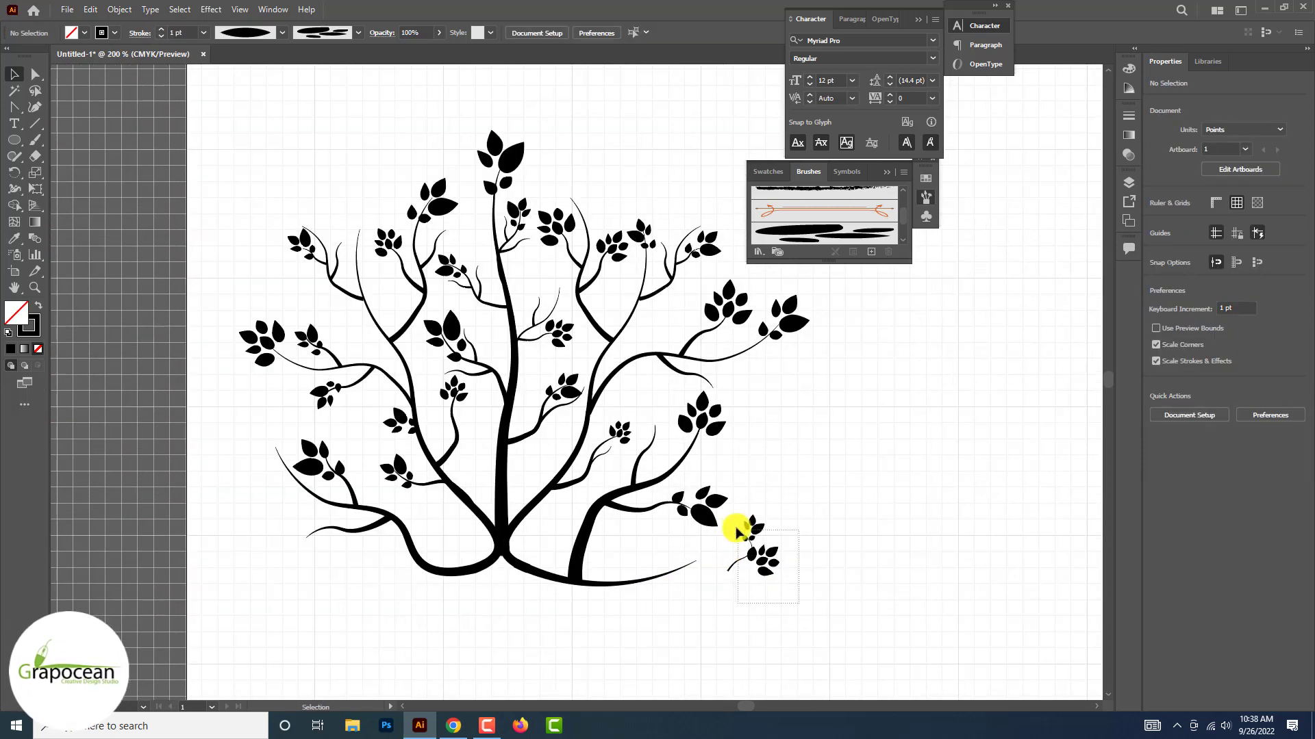
pyautogui.moveTo(747, 557); pyautogui.dragTo(792, 575)
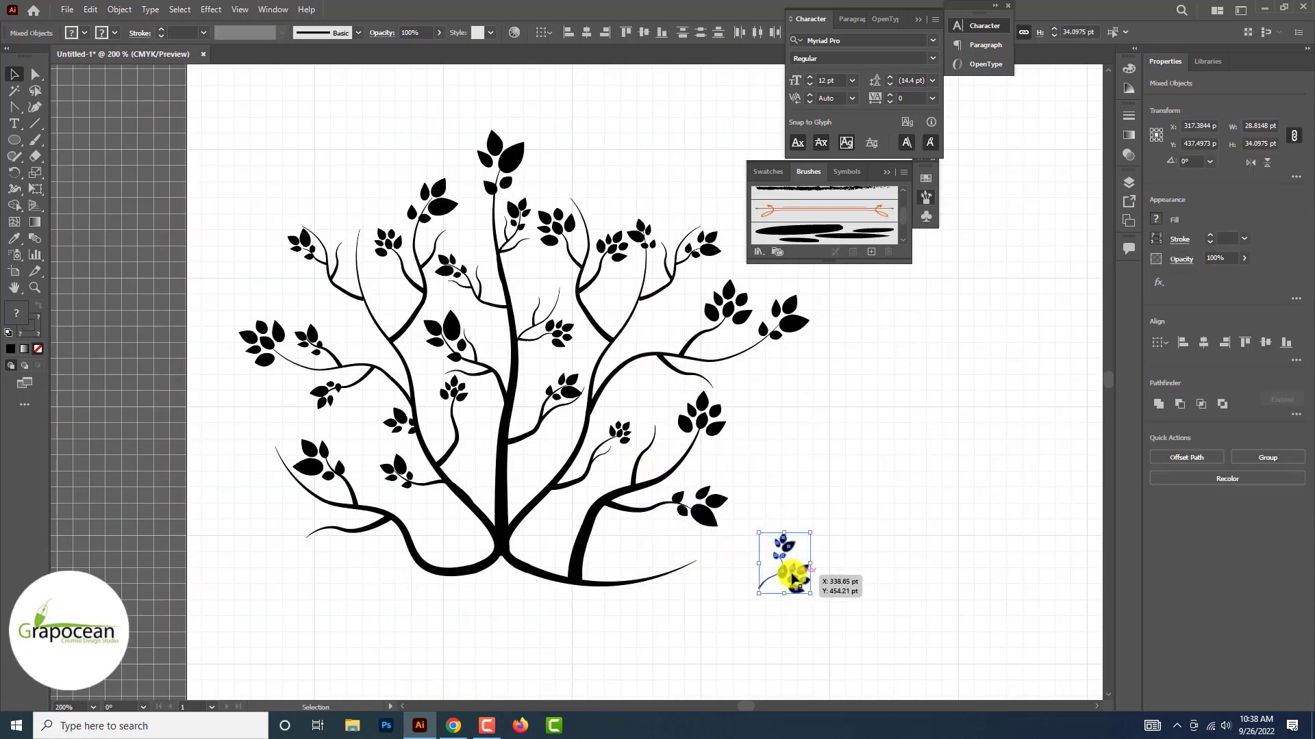
pyautogui.press('Delete')
pyautogui.click(651, 580)
pyautogui.press('Delete')
# Duplicate the lower-left branch with its twig and leaf cluster to the empty area beside the tree and reflect the copy across the vertical axis
pyautogui.click(393, 542)
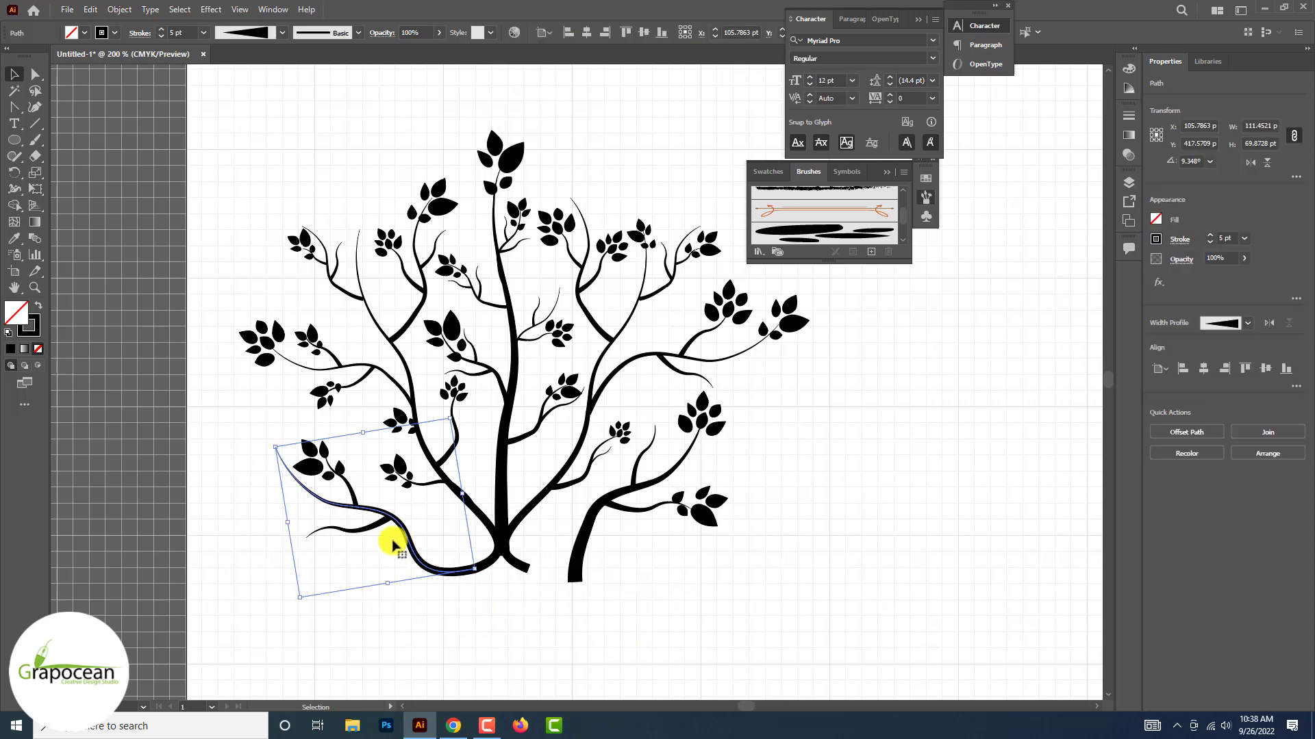
pyautogui.keyDown('shift'); pyautogui.click(339, 471); pyautogui.keyUp('shift')
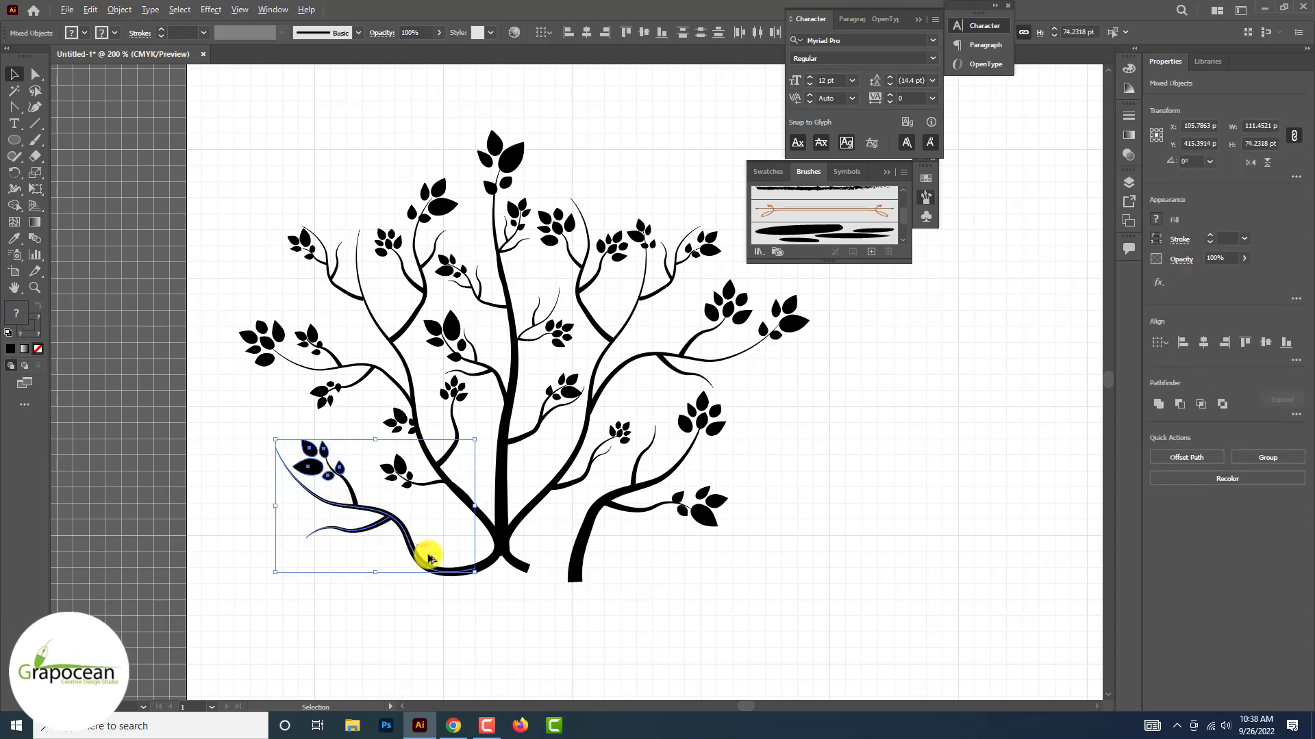
pyautogui.moveTo(428, 558); pyautogui.dragTo(796, 634)
pyautogui.rightClick(770, 603)
pyautogui.moveTo(836, 520)
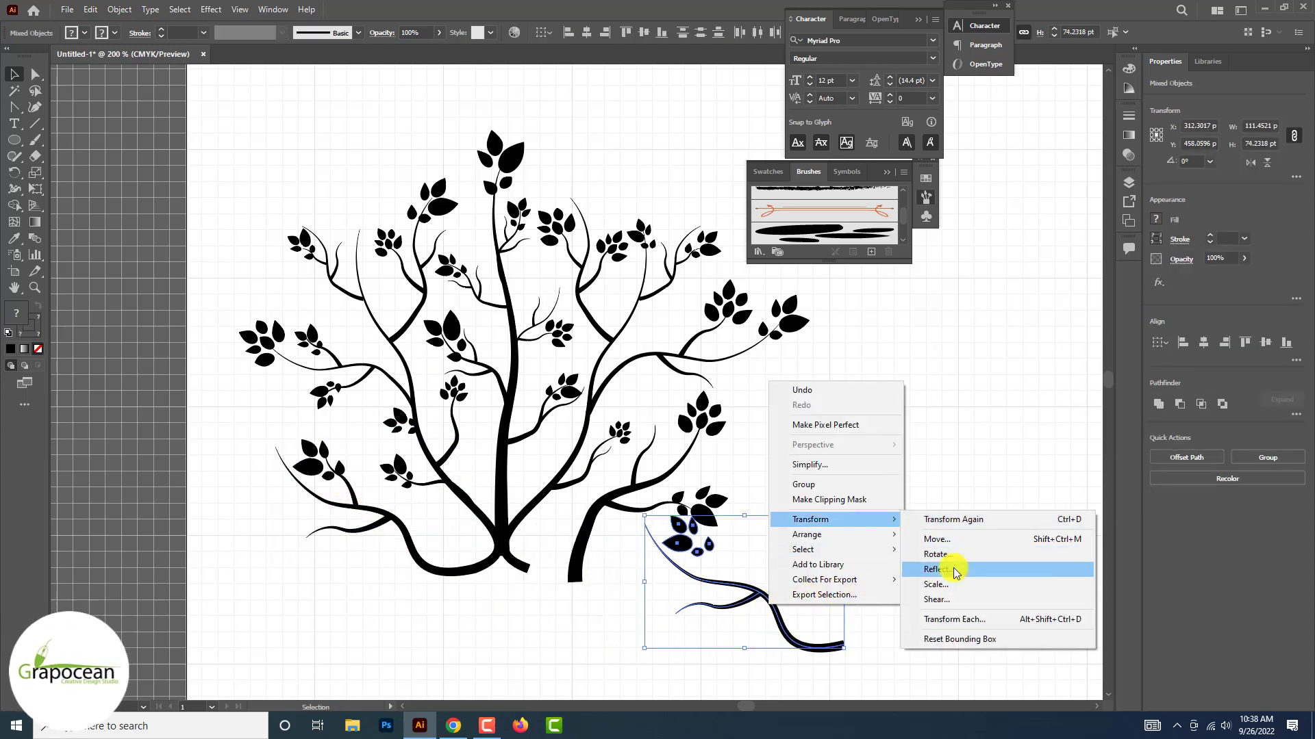
pyautogui.click(957, 572)
pyautogui.click(663, 449)
pyautogui.moveTo(713, 625); pyautogui.dragTo(786, 608)
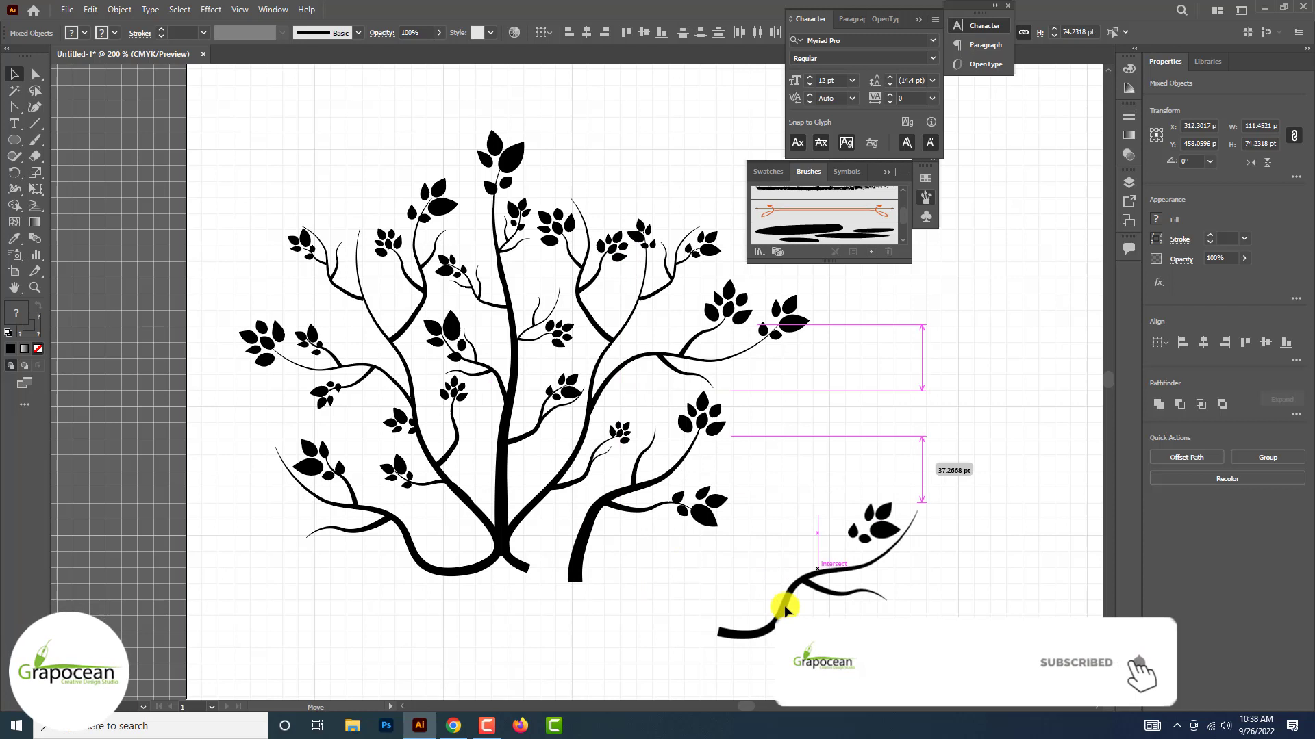
# Scale down the detached lower-right branch together with its twigs and leaf clusters and move it closer to the tree
pyautogui.click(592, 513)
pyautogui.moveTo(696, 566); pyautogui.dragTo(764, 548)
pyautogui.moveTo(764, 548); pyautogui.dragTo(638, 424)
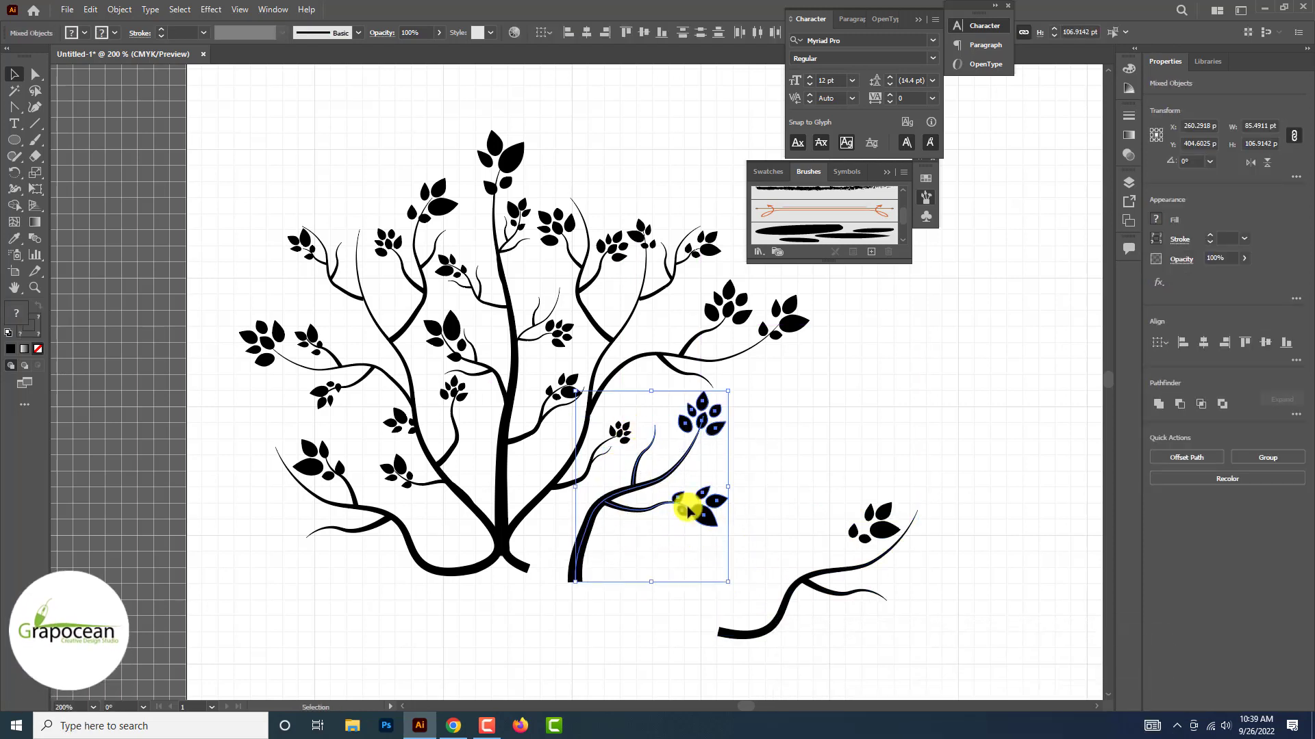
pyautogui.moveTo(724, 580); pyautogui.dragTo(702, 569)
# Move the mirrored branch's leaf cluster onto the tip of that branch
pyautogui.moveTo(783, 597); pyautogui.dragTo(864, 583)
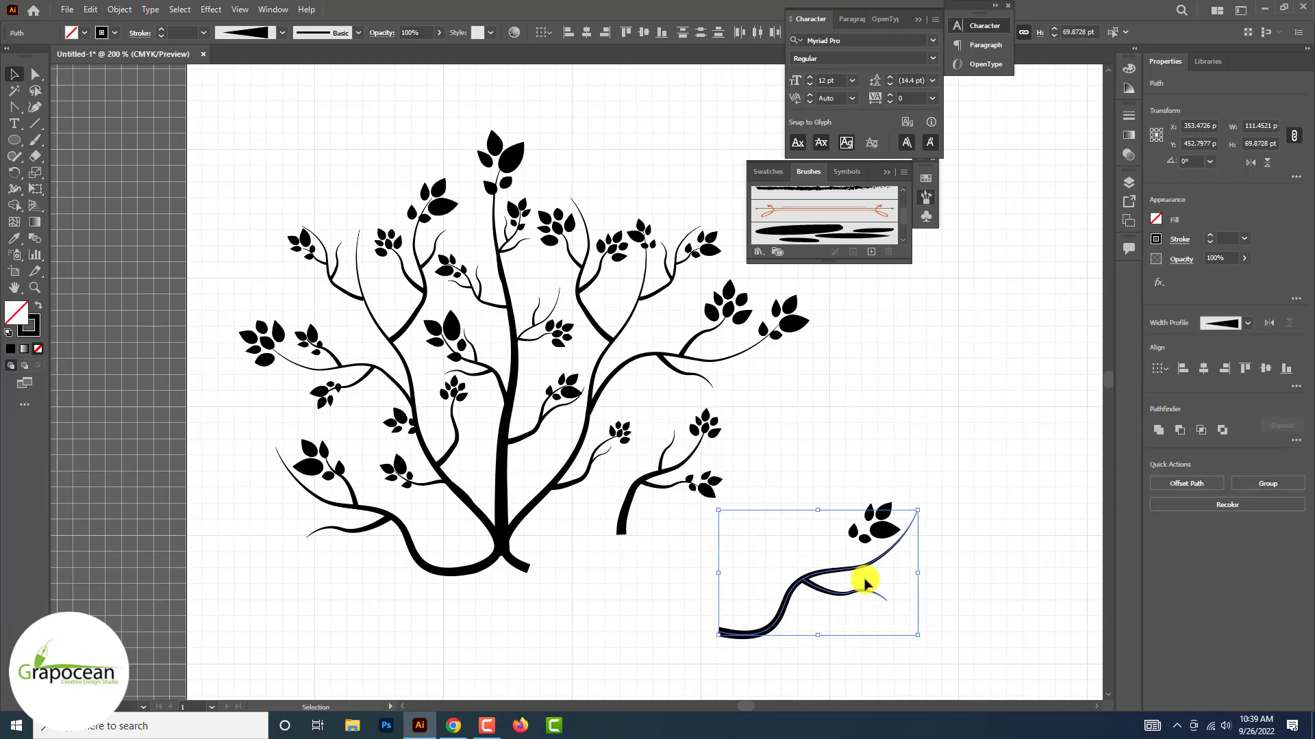
pyautogui.click(960, 615)
pyautogui.moveTo(886, 530); pyautogui.dragTo(929, 524)
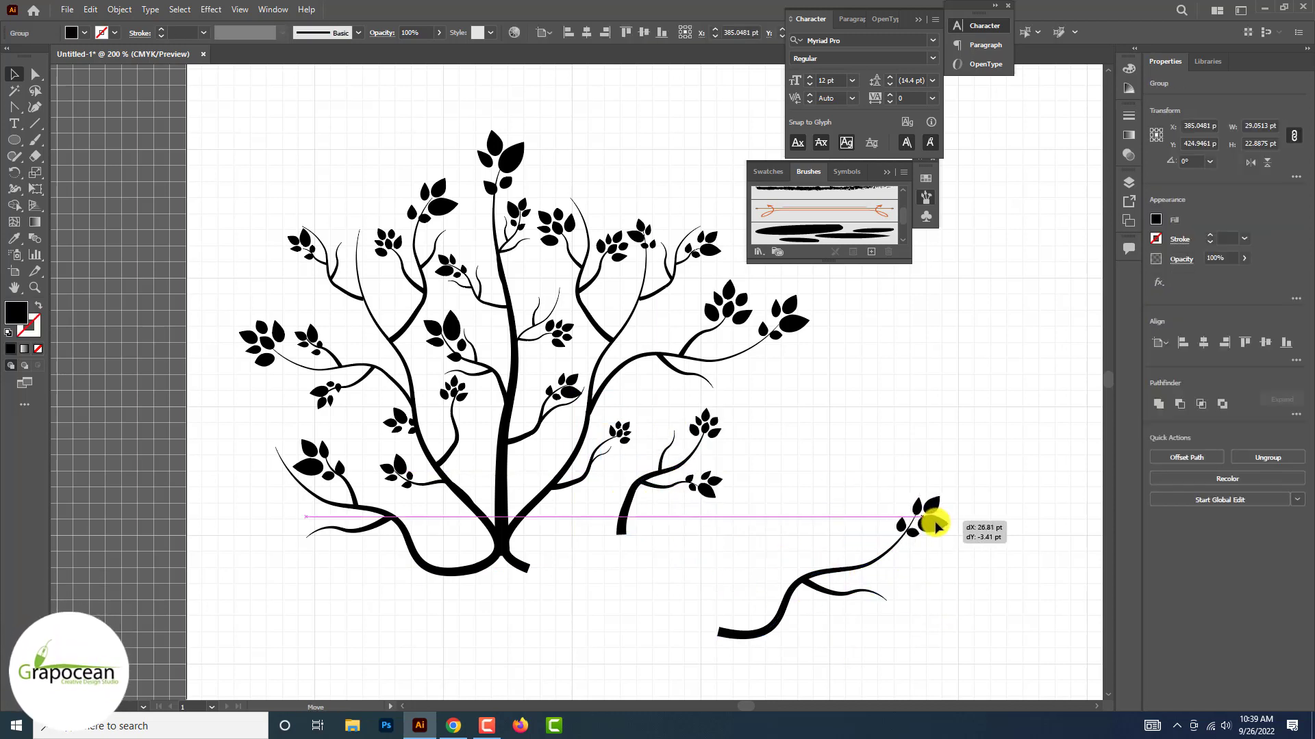
# Join the mirrored branch to the foot of the central stem, matching the curved base on the opposite side
pyautogui.keyDown('shift'); pyautogui.click(742, 632); pyautogui.keyUp('shift')
pyautogui.moveTo(742, 633); pyautogui.dragTo(534, 570)
pyautogui.scroll(3, 545, 573)
pyautogui.scroll(-1, 550, 577)
pyautogui.click(786, 623)
pyautogui.scroll(-2, 785, 623)
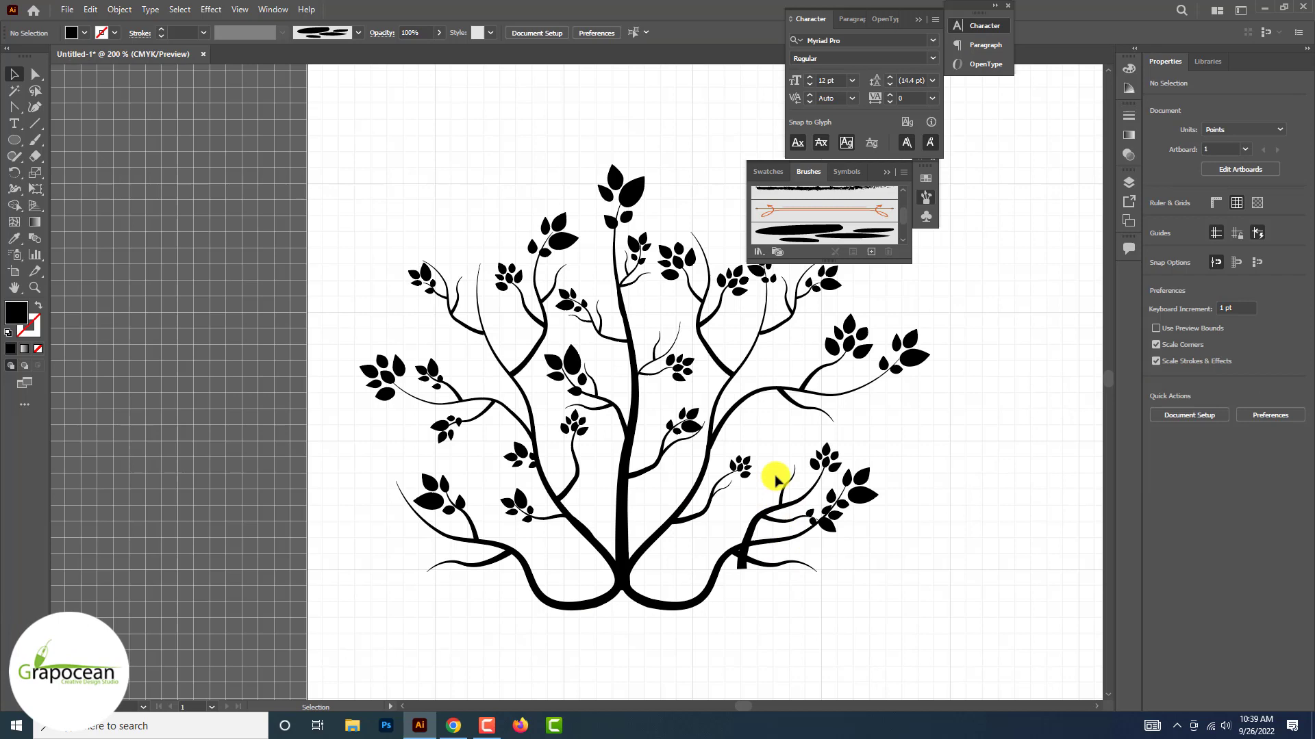
# Try to reposition the small right branch with its twigs and leaves on the mirrored branch
pyautogui.click(786, 525)
pyautogui.scroll(1, 829, 456)
pyautogui.keyDown('shift'); pyautogui.click(826, 452); pyautogui.keyUp('shift')
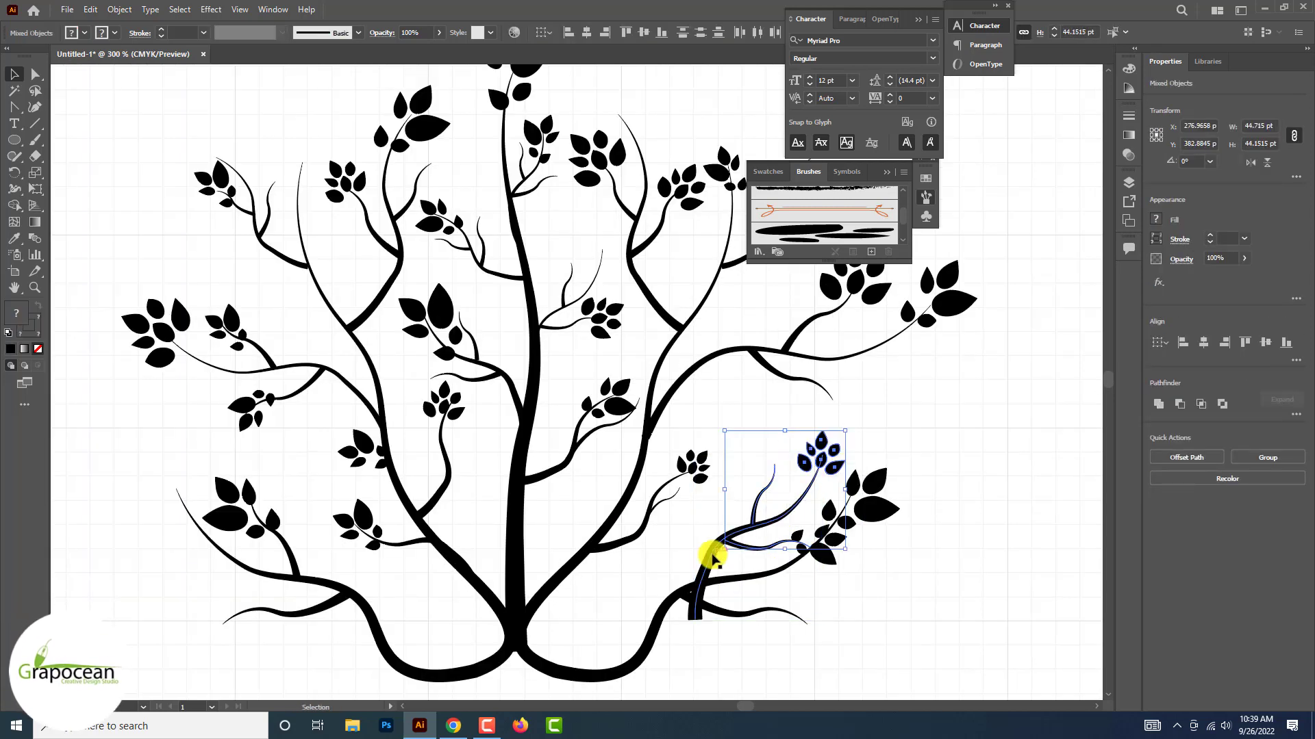
pyautogui.moveTo(713, 558); pyautogui.dragTo(716, 531)
pyautogui.hotkey('ctrl', 'z')
pyautogui.click(742, 425)
pyautogui.moveTo(743, 427); pyautogui.dragTo(761, 557)
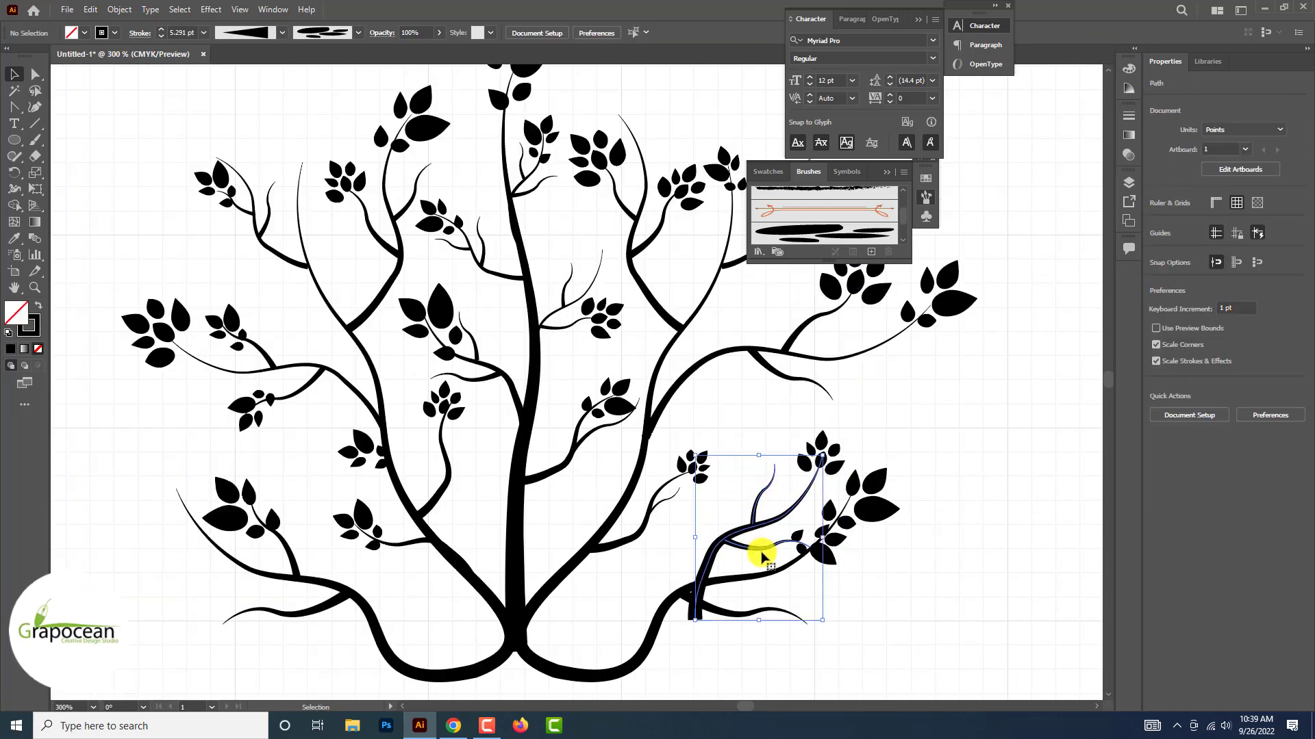
pyautogui.click(840, 465)
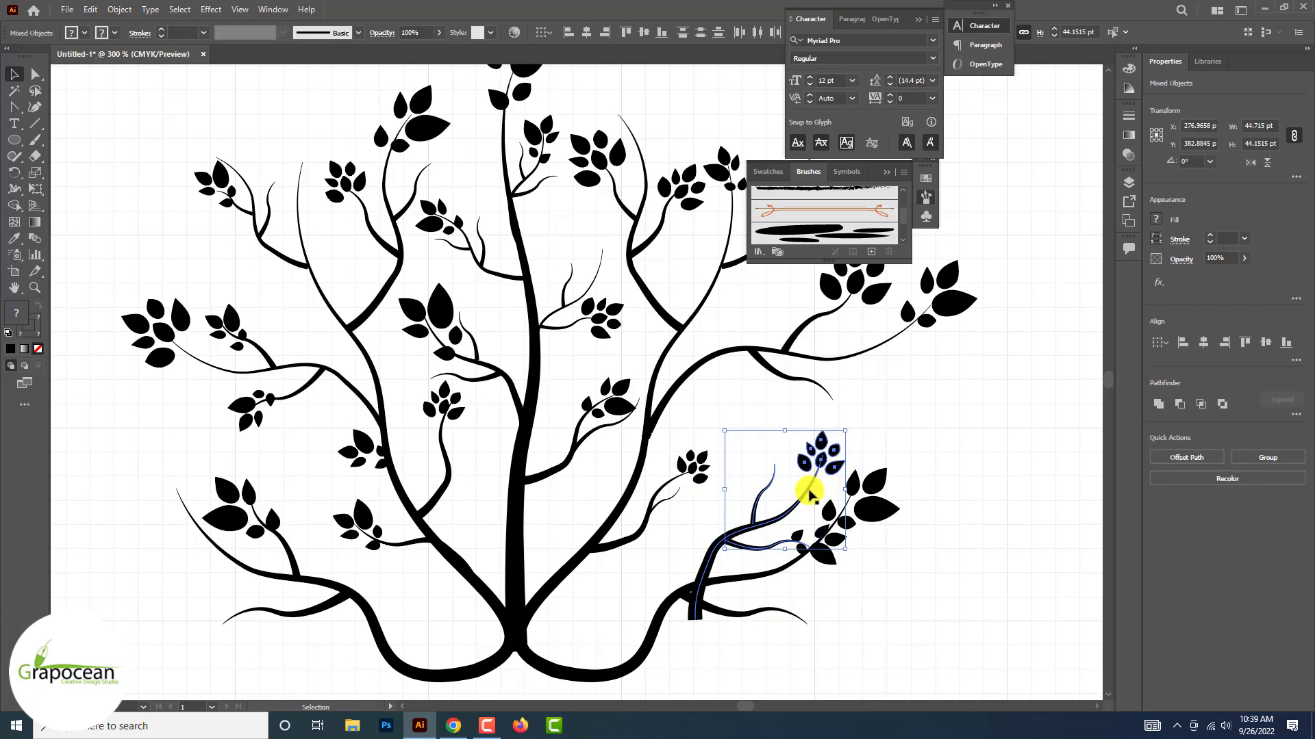
pyautogui.scroll(1, 781, 515)
pyautogui.moveTo(733, 556); pyautogui.dragTo(753, 492)
pyautogui.hotkey('ctrl', 'z')
# Move the small right branch with all its twigs and leaves so its foot grows out of the mirrored branch
pyautogui.click(772, 385)
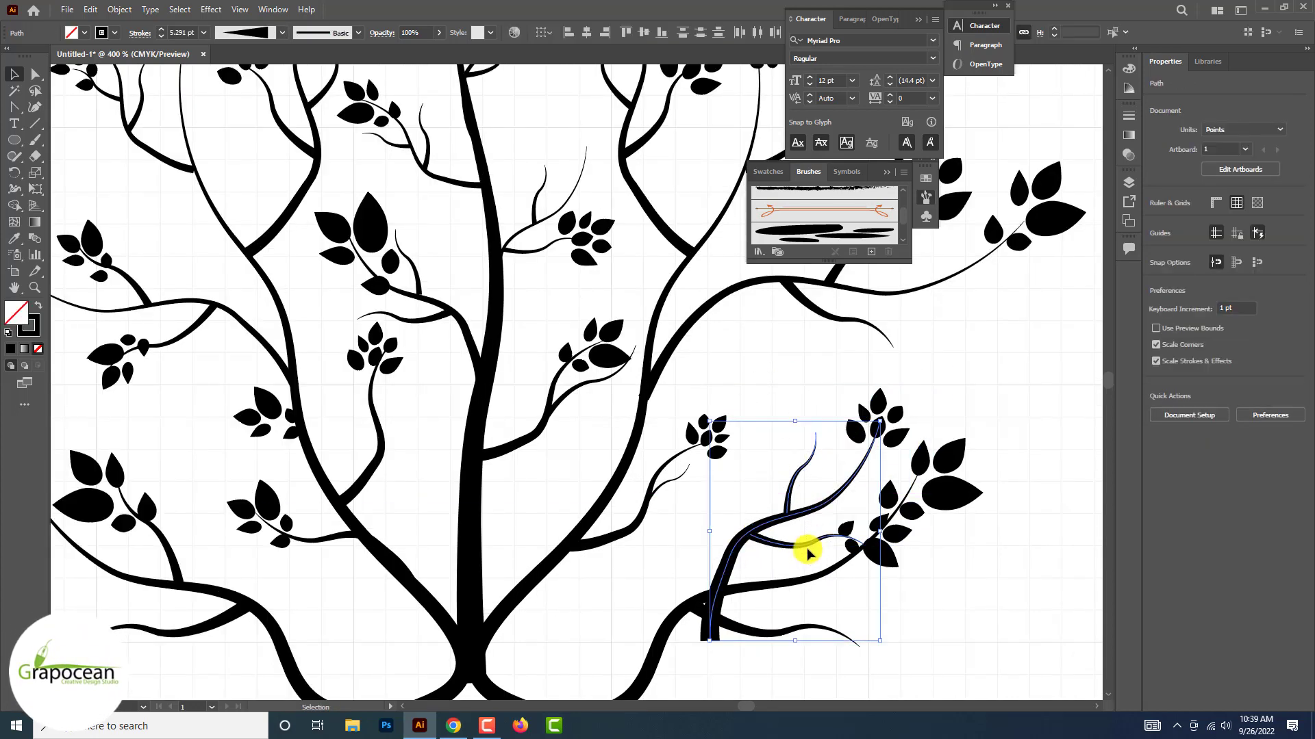
pyautogui.keyDown('shift'); pyautogui.click(873, 414); pyautogui.keyUp('shift')
pyautogui.scroll(-2, 772, 505)
pyautogui.moveTo(746, 544)
pyautogui.mouseDown()
pyautogui.moveTo(747, 525)
pyautogui.moveTo(736, 533)
pyautogui.mouseUp()
pyautogui.click(919, 566)
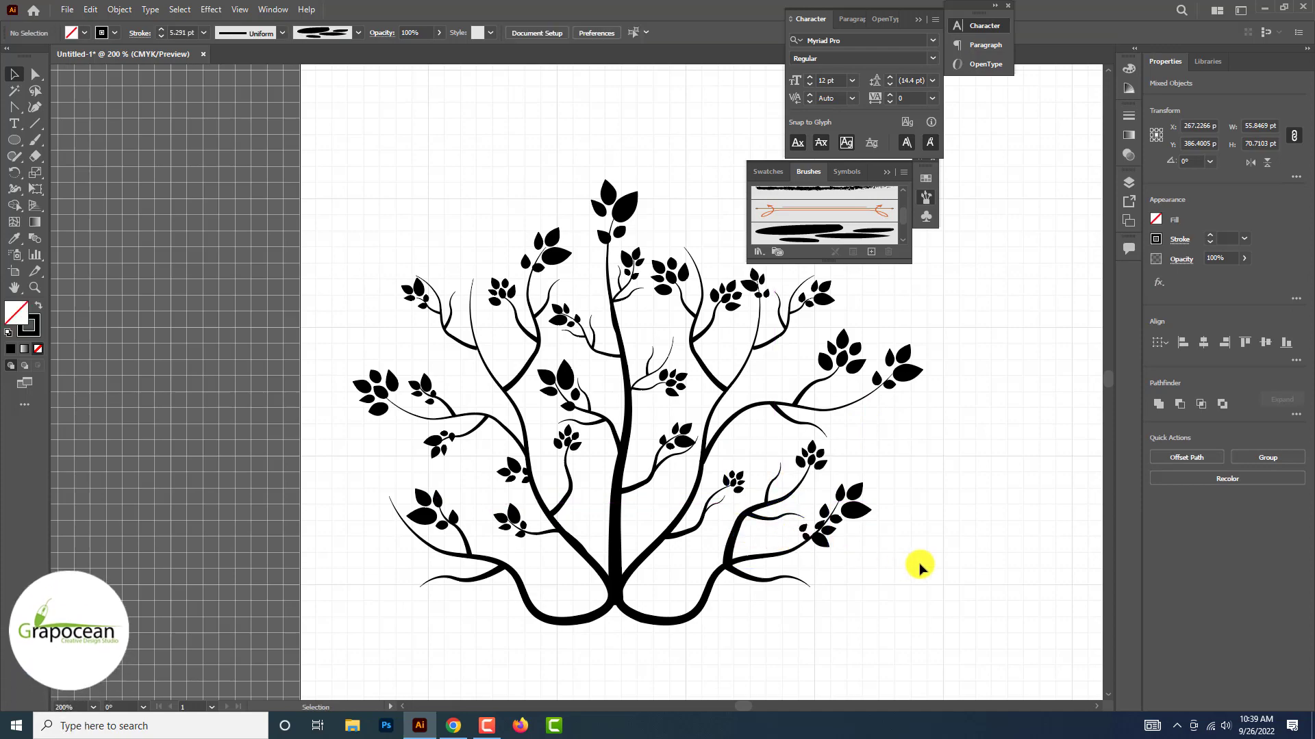
# Examine the overall shape of the tree and the leaf clusters on its upper branches
pyautogui.scroll(-3, 919, 567)
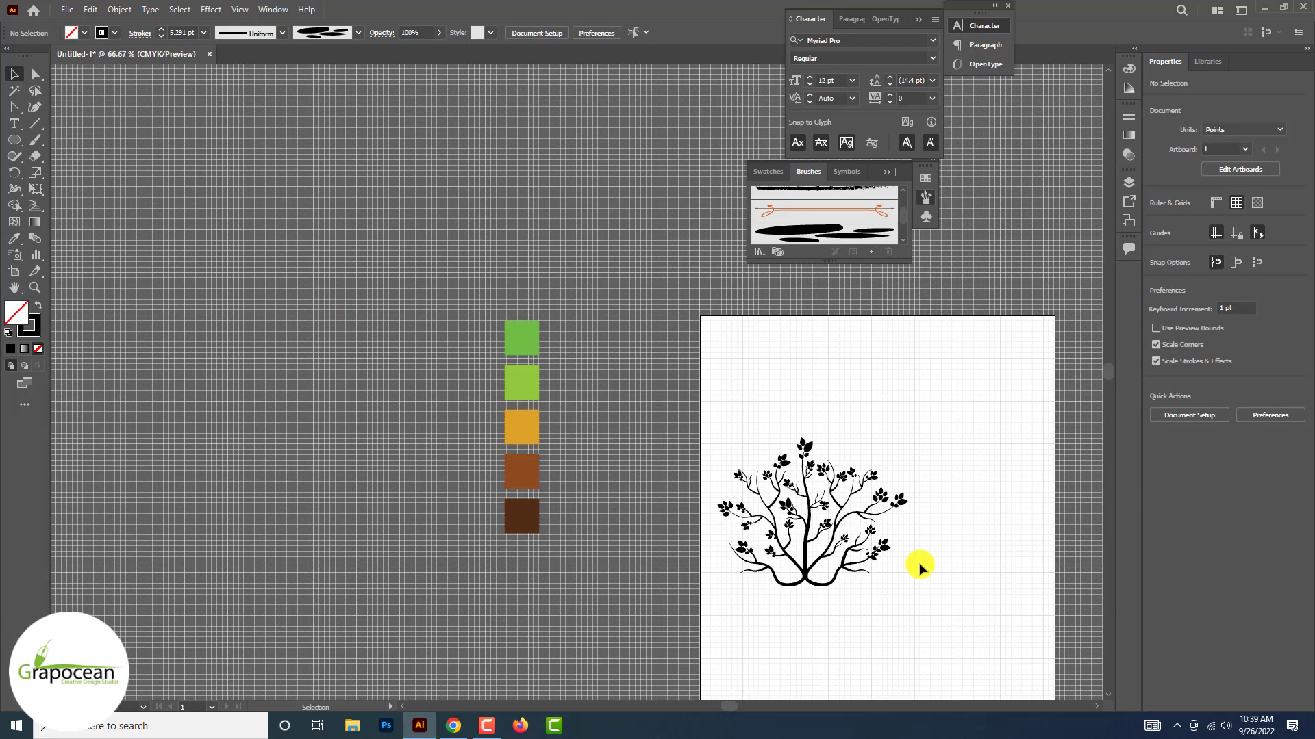
pyautogui.scroll(5, 919, 566)
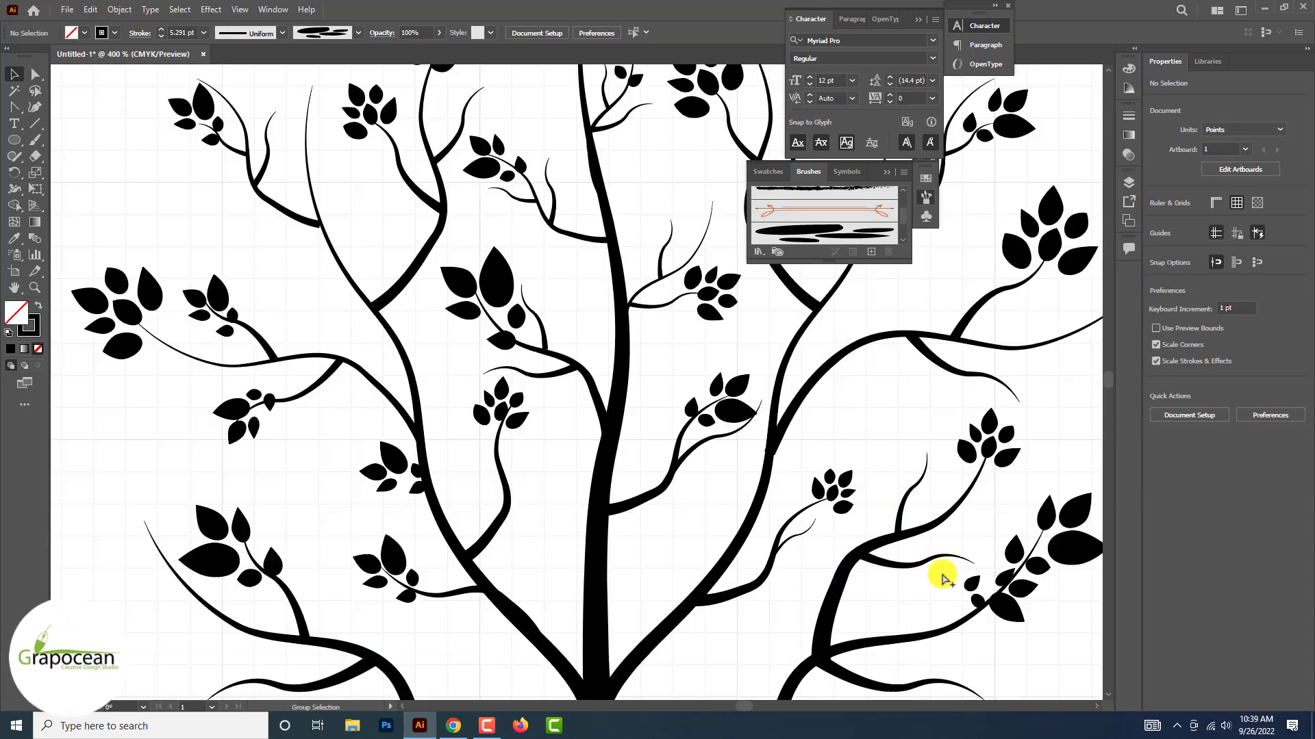
pyautogui.scroll(-3, 939, 578)
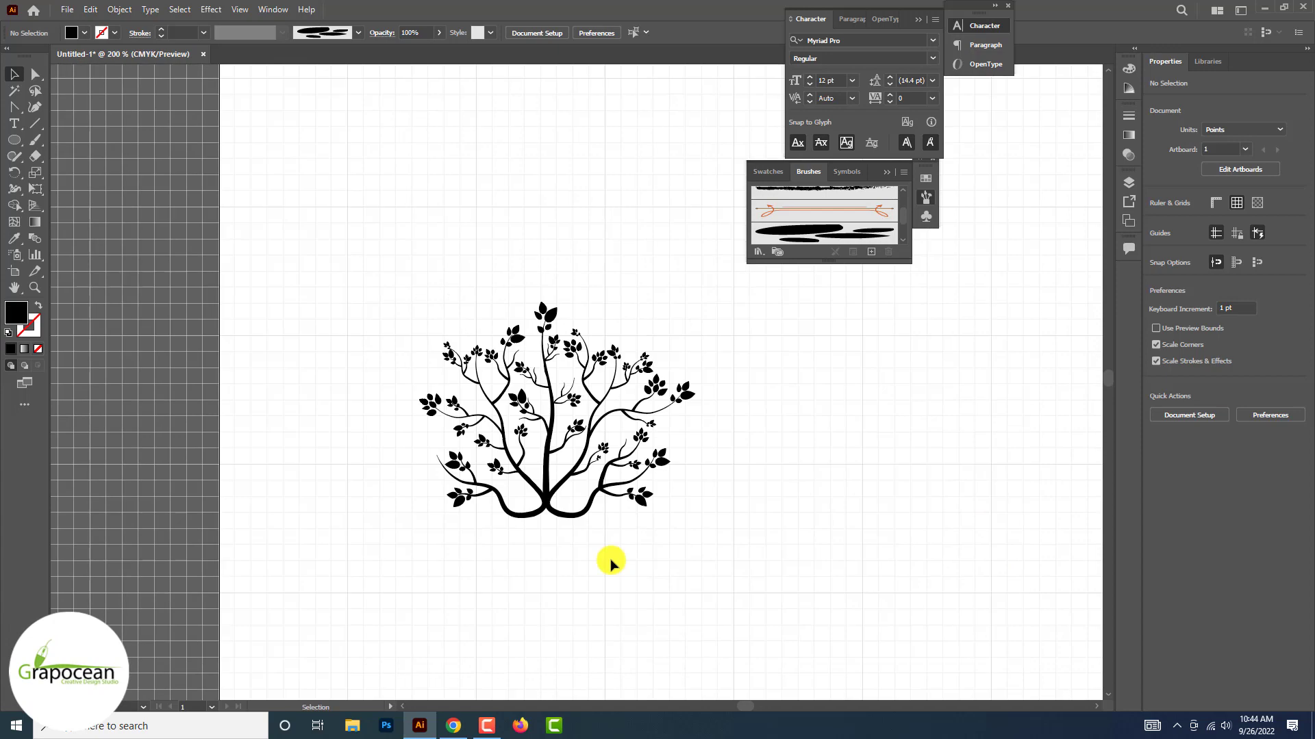
pyautogui.scroll(5, 581, 455)
pyautogui.moveTo(548, 358); pyautogui.dragTo(548, 302)
pyautogui.click(605, 364)
pyautogui.scroll(-3, 856, 548)
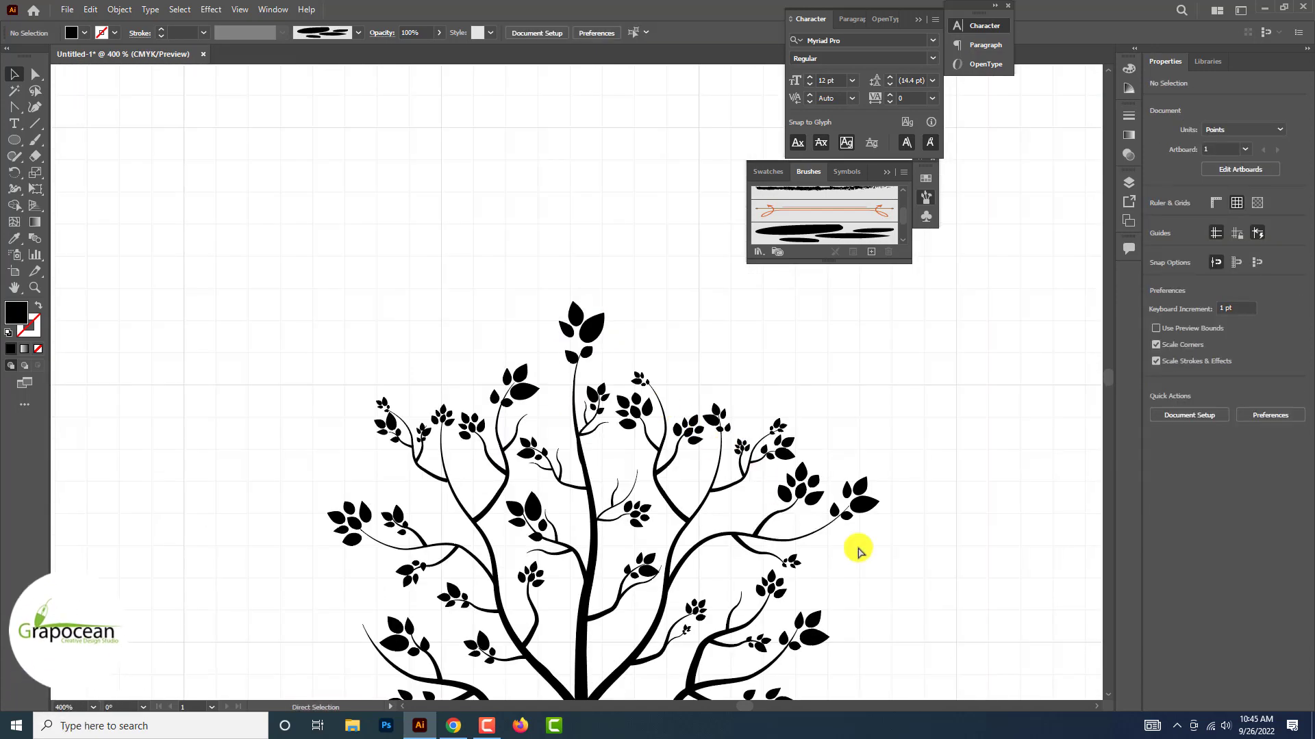
pyautogui.scroll(-3, 883, 572)
pyautogui.scroll(2, 882, 572)
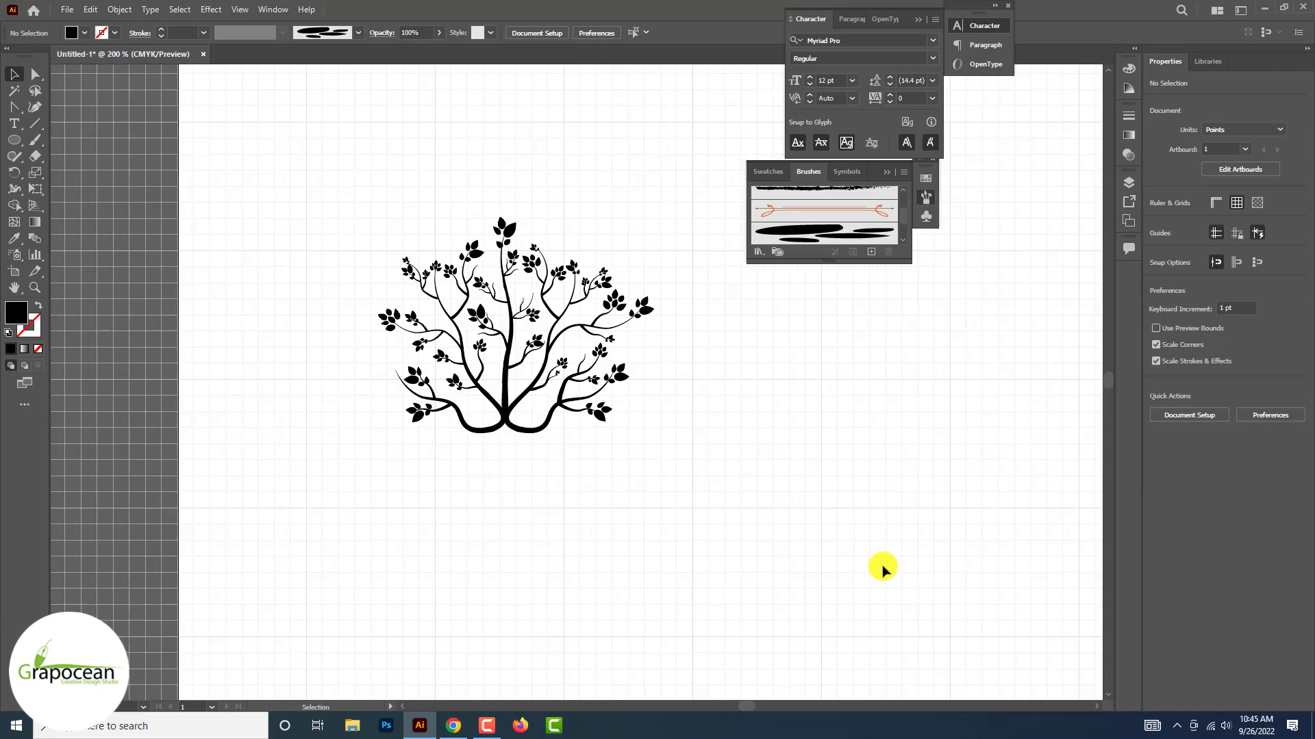
pyautogui.scroll(-2, 707, 478)
# Select the whole tree and place a duplicate of it below the original
pyautogui.moveTo(673, 456); pyautogui.dragTo(402, 226)
pyautogui.click(702, 537)
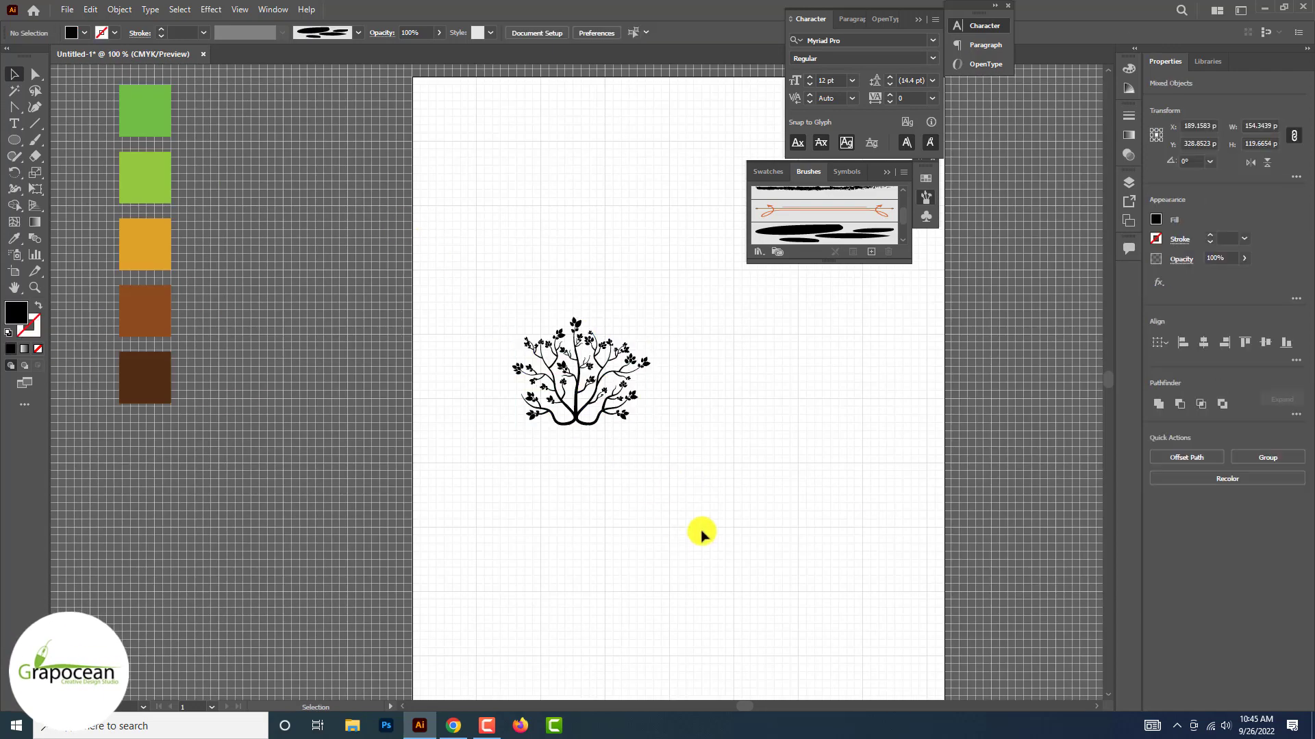
pyautogui.moveTo(700, 534); pyautogui.dragTo(498, 226)
pyautogui.scroll(4, 497, 226)
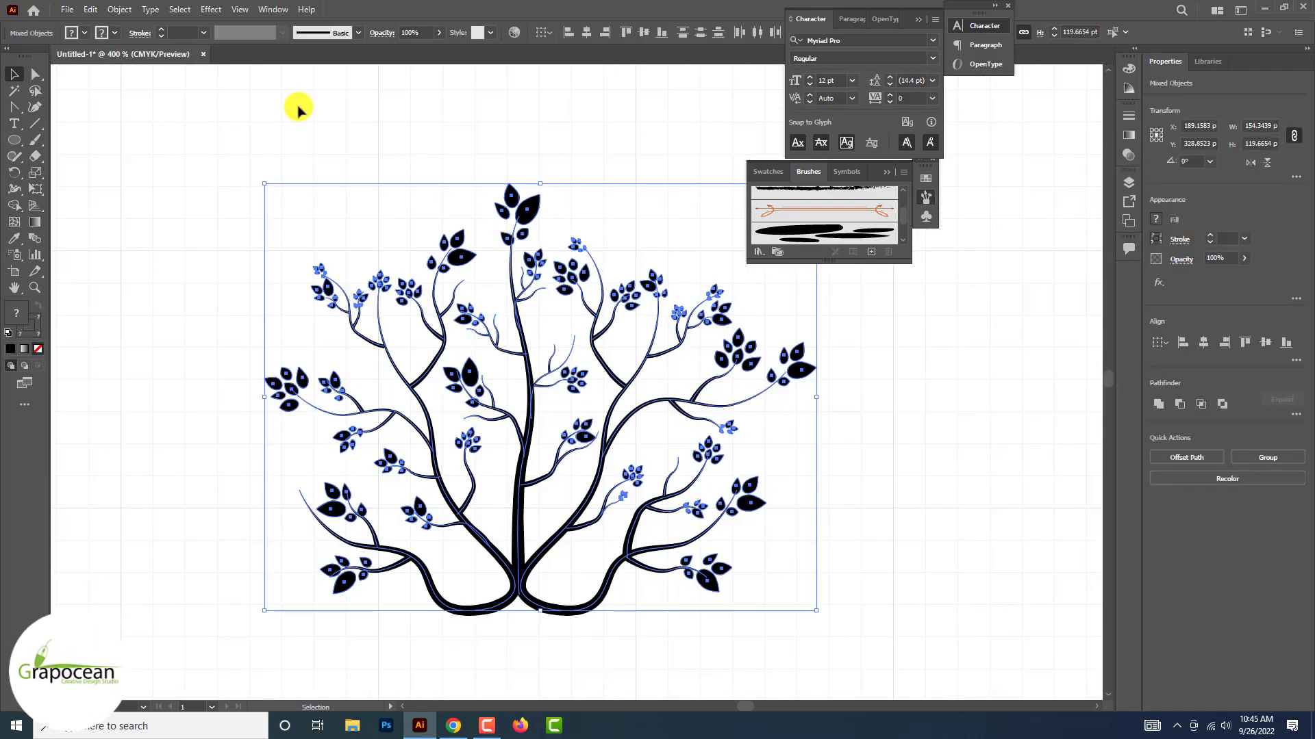
pyautogui.click(125, 10)
pyautogui.click(121, 12)
pyautogui.scroll(-5, 602, 263)
pyautogui.scroll(2, 602, 286)
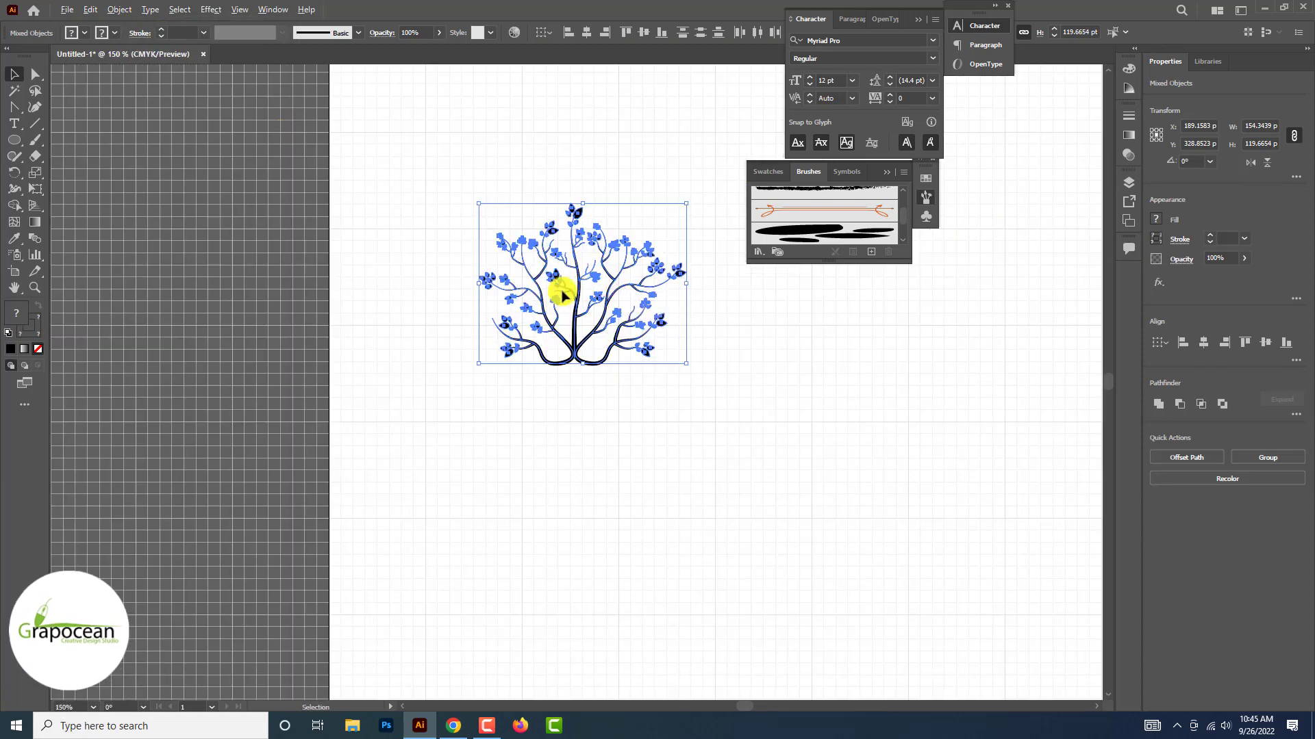
pyautogui.moveTo(552, 302); pyautogui.dragTo(569, 445)
# Expand the duplicated tree's strokes into filled shapes
pyautogui.rightClick(569, 441)
pyautogui.click(177, 11)
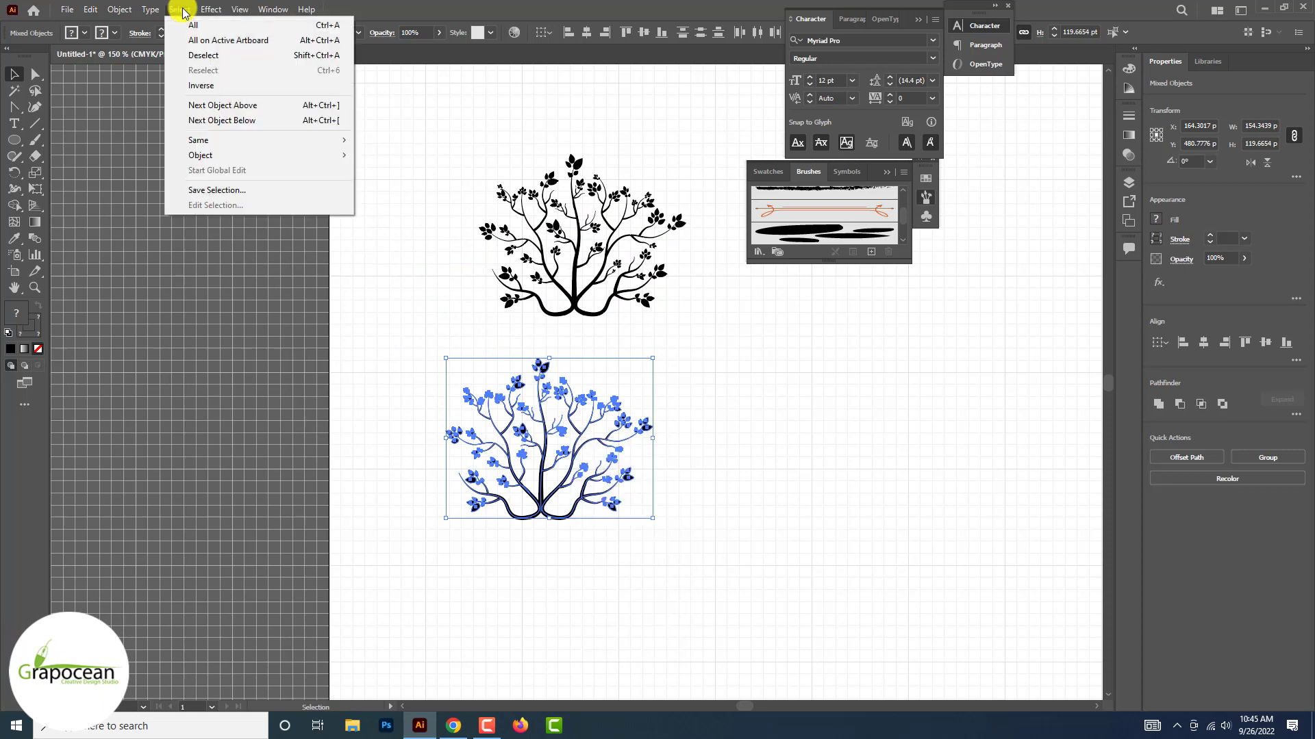
pyautogui.click(172, 10)
pyautogui.click(121, 9)
pyautogui.click(199, 187)
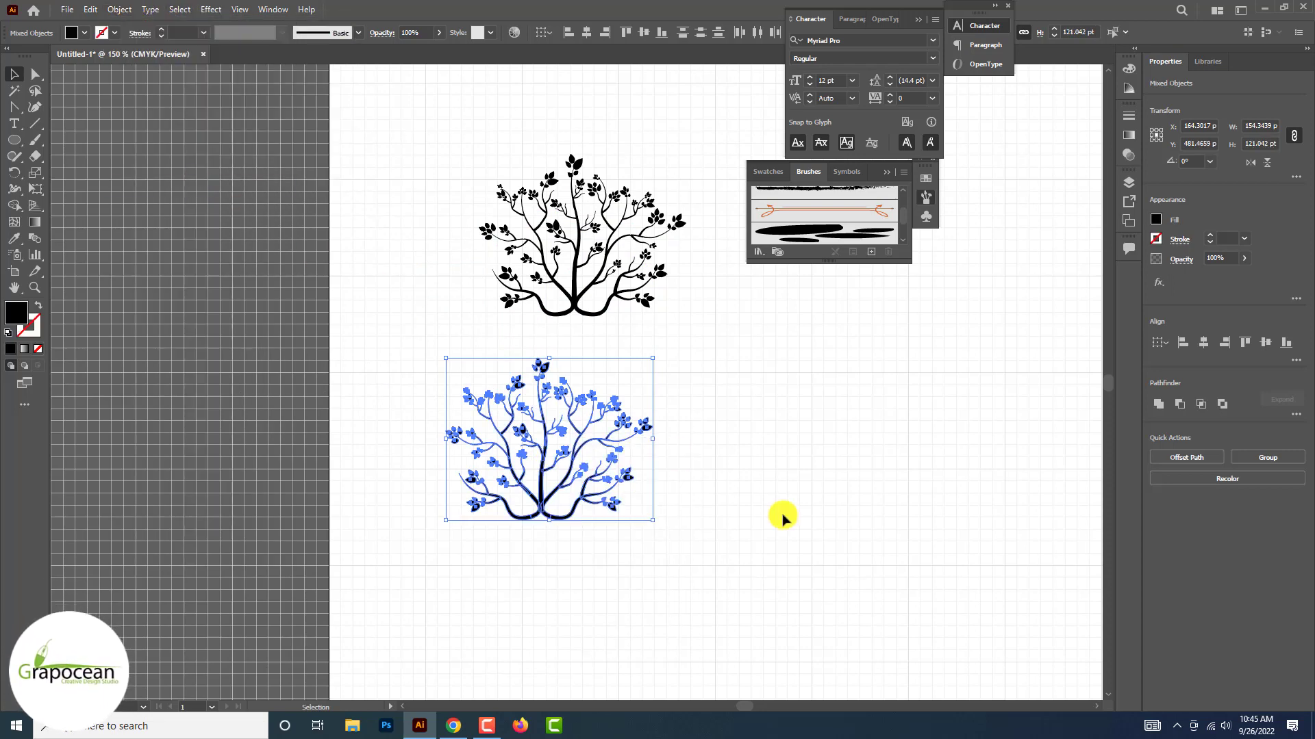
pyautogui.click(783, 516)
# Move the five colour swatches onto the artboard beside the two trees
pyautogui.hotkey('ctrl', '-')
pyautogui.hotkey('ctrl', '-')
pyautogui.moveTo(245, 131); pyautogui.dragTo(335, 431)
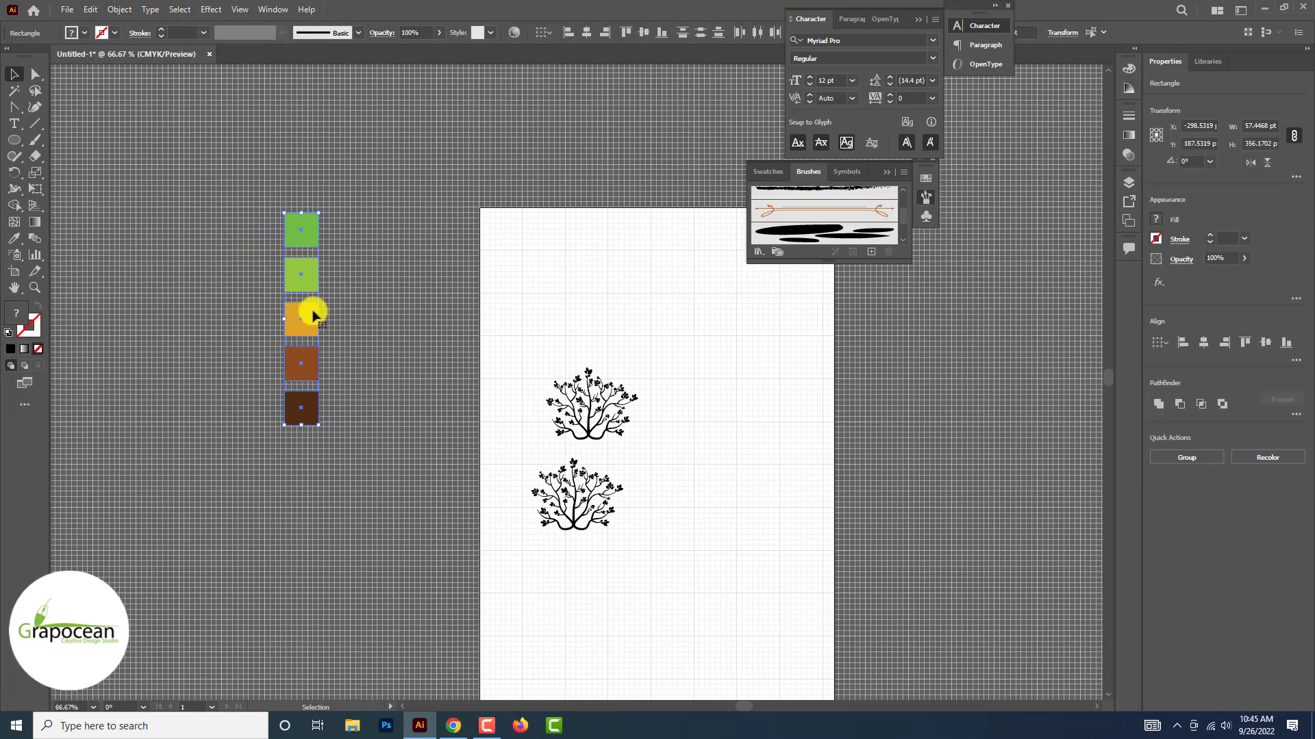
pyautogui.moveTo(308, 308); pyautogui.dragTo(502, 507)
pyautogui.scroll(1, 657, 541)
pyautogui.scroll(-3, 630, 512)
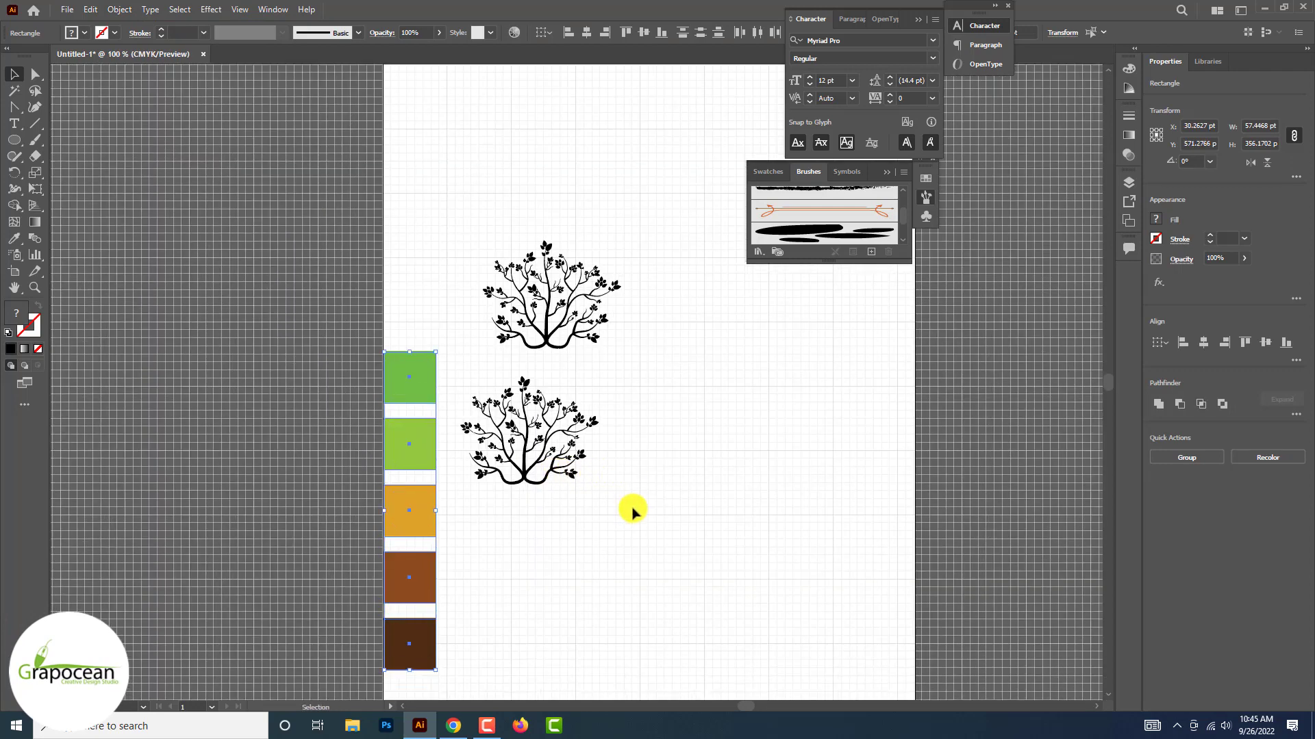
# Turn the expanded tree into a Live Paint group and paint the largest leaf of its top cluster with the darker green swatch
pyautogui.moveTo(658, 508); pyautogui.dragTo(468, 355)
pyautogui.scroll(3, 524, 416)
pyautogui.rightClick(546, 277)
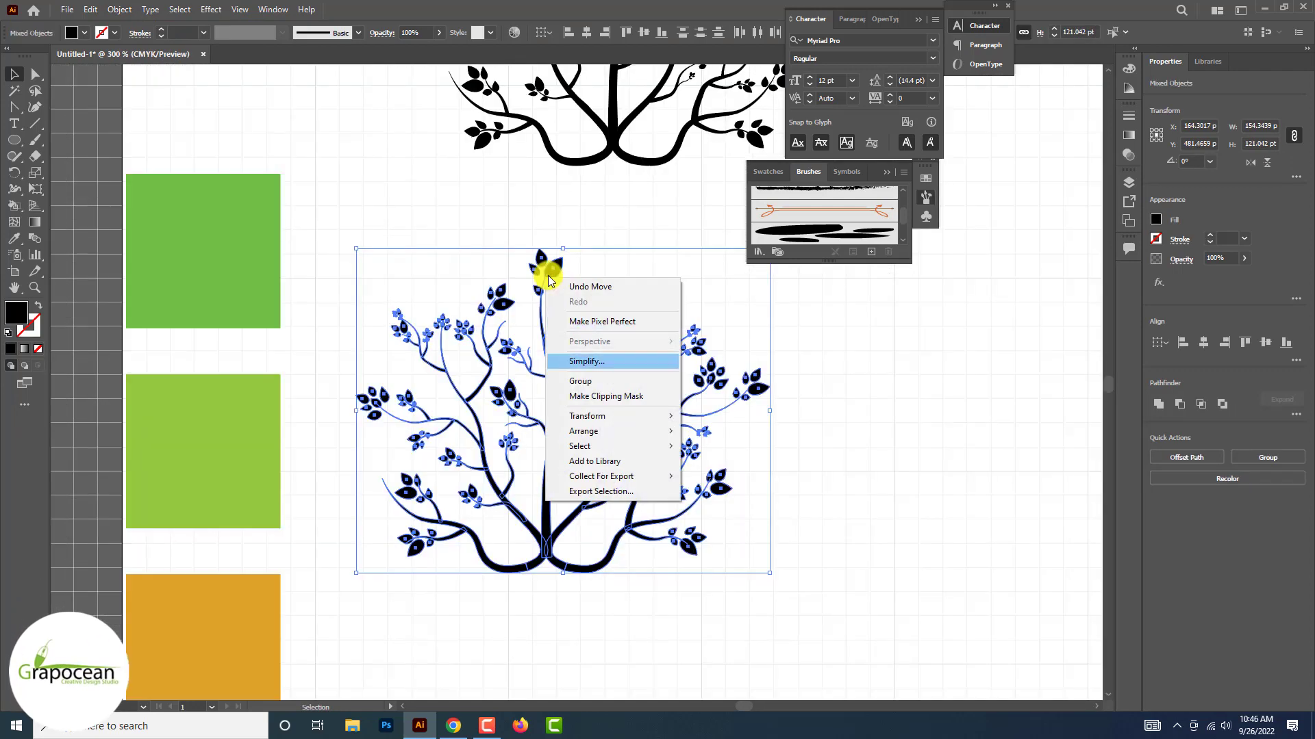
pyautogui.click(15, 205)
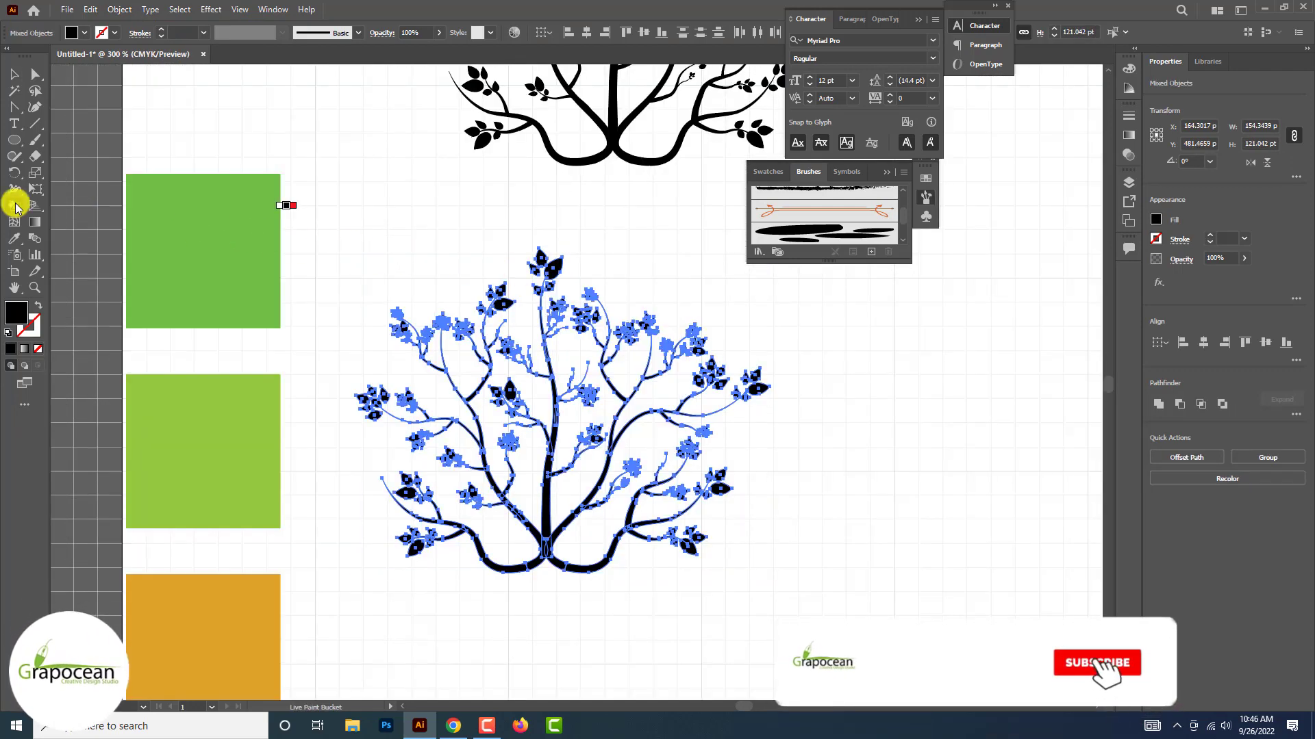
pyautogui.click(556, 269)
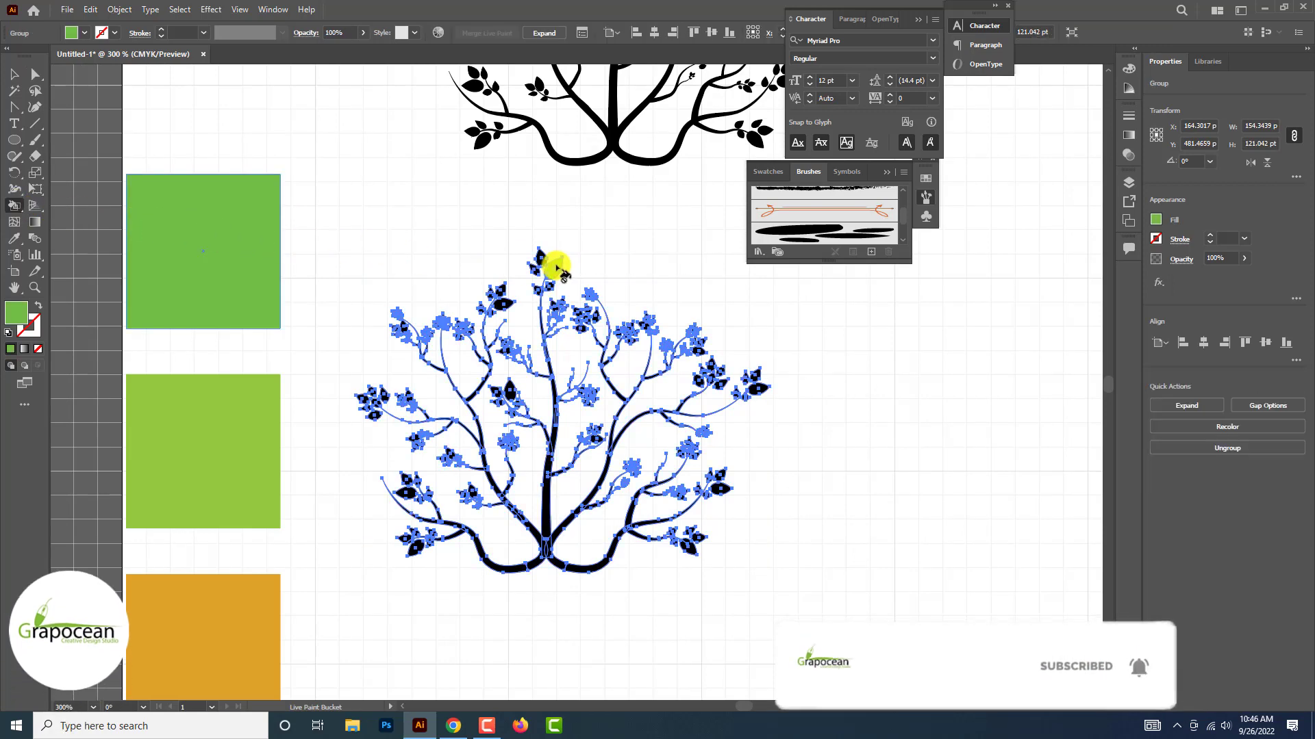
pyautogui.scroll(2, 545, 261)
pyautogui.scroll(-2, 621, 267)
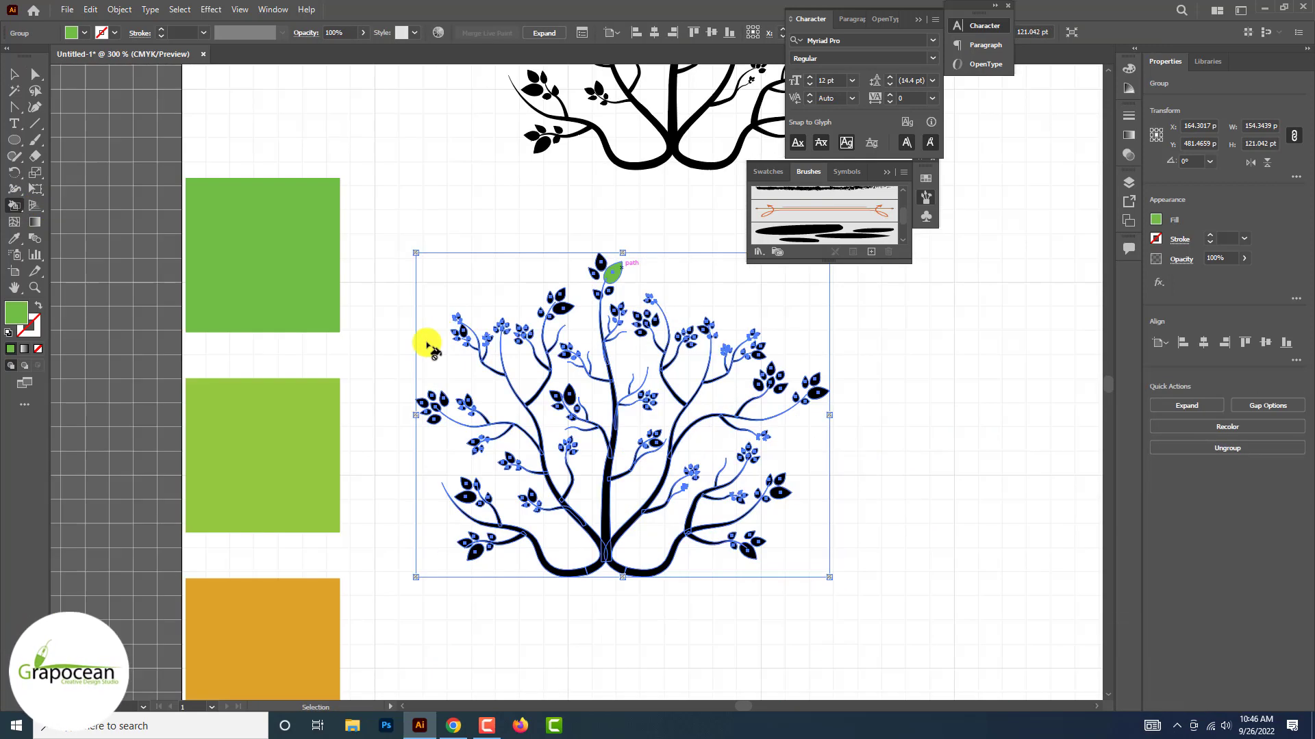
# Paint the remaining leaves of the lower tree's top cluster using the light green and darker green swatches
pyautogui.keyDown('alt'); pyautogui.click(287, 427); pyautogui.keyUp('alt')
pyautogui.scroll(1, 617, 260)
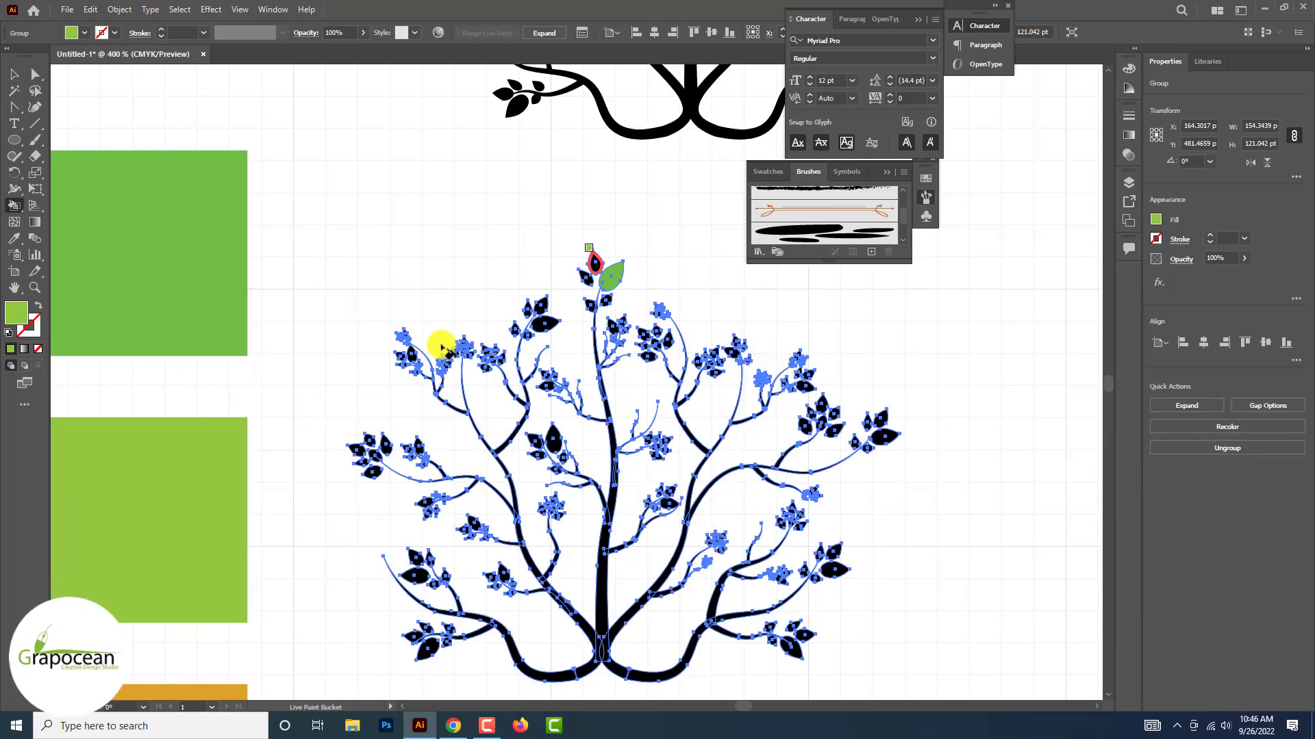
pyautogui.click(595, 264)
pyautogui.scroll(-3, 594, 266)
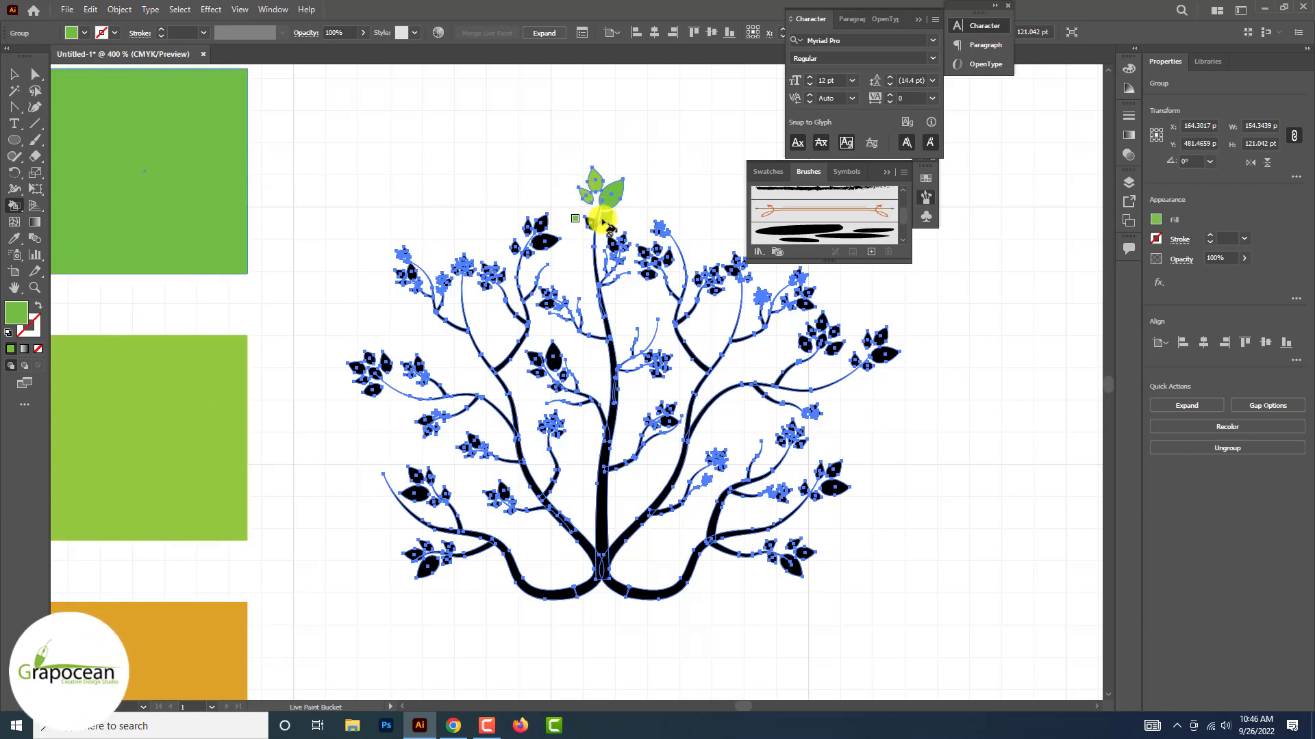
pyautogui.press('v')
pyautogui.click(368, 167)
pyautogui.hotkey('ctrl', '-')
pyautogui.hotkey('ctrl', '-')
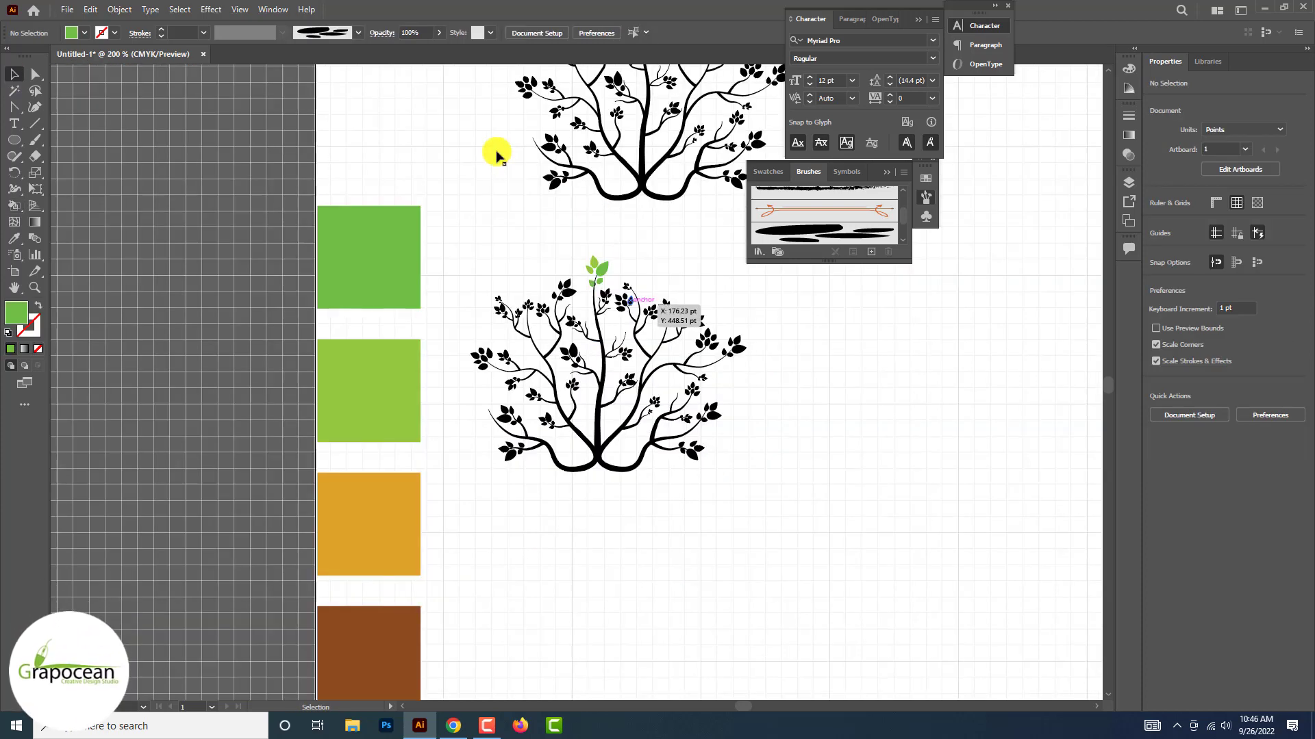
# Paint the lower tree's central stem with the golden-orange swatch using the Live Paint Bucket
pyautogui.hotkey('ctrl', '+')
pyautogui.rightClick(597, 352)
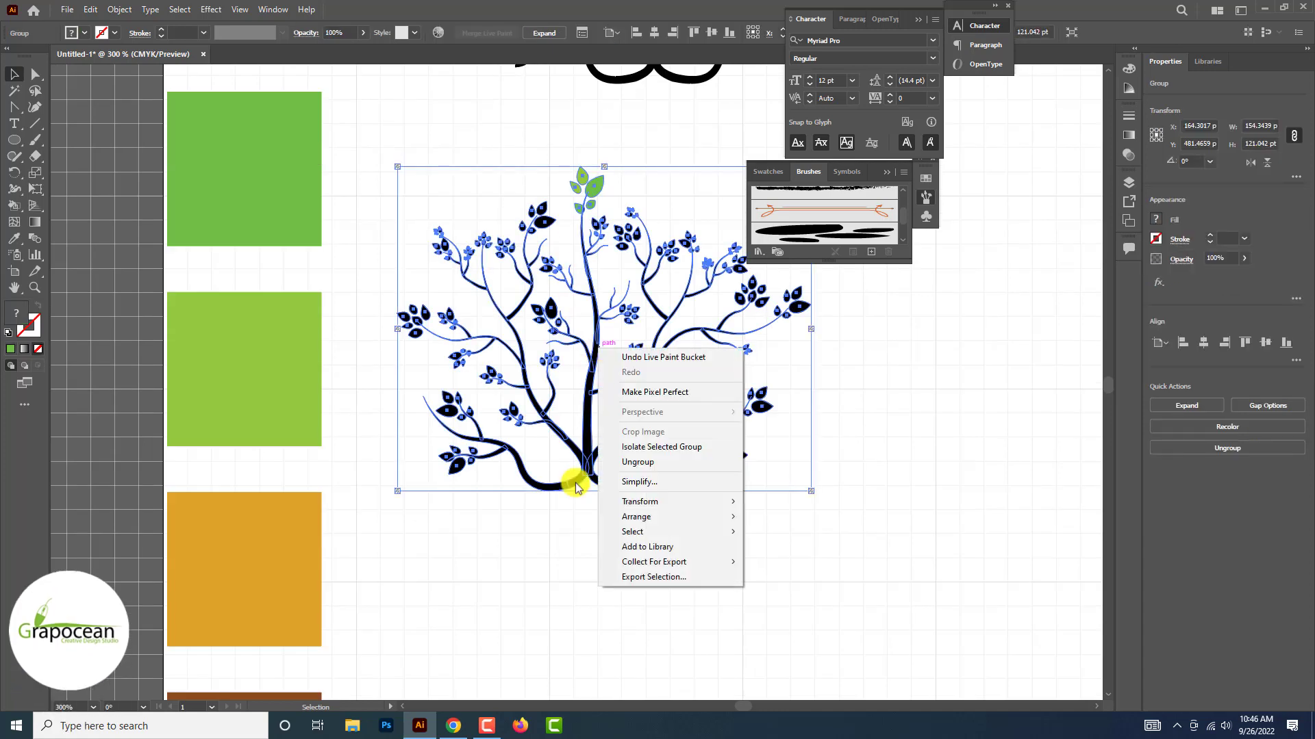
pyautogui.click(617, 537)
pyautogui.click(565, 454)
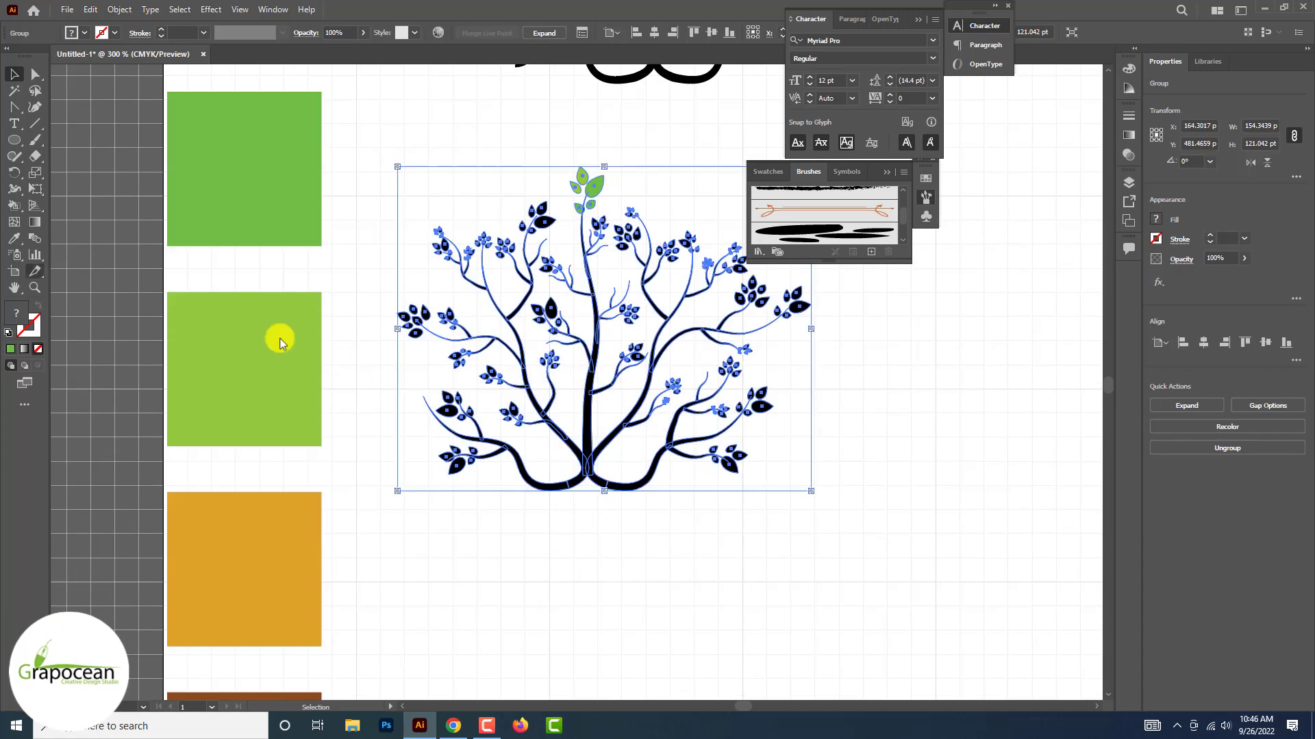
pyautogui.click(23, 241)
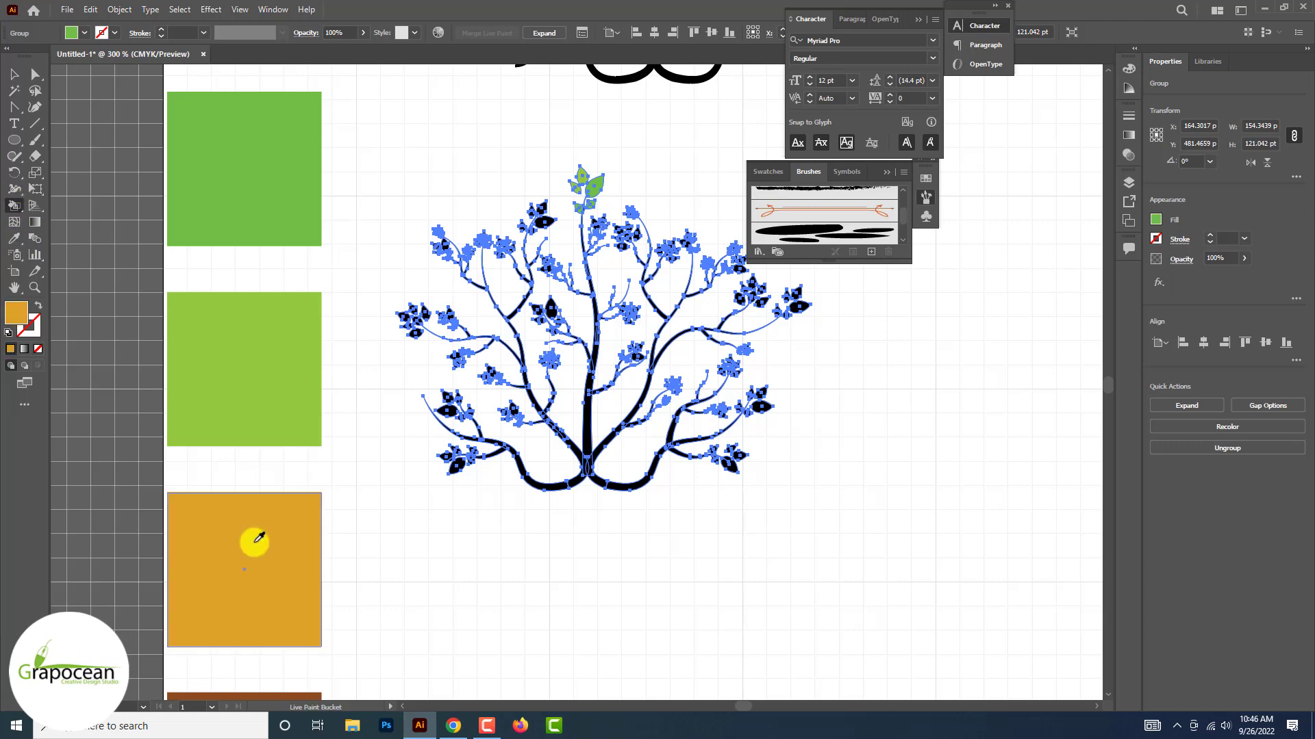
pyautogui.click(587, 439)
pyautogui.hotkey('ctrl', '-')
pyautogui.hotkey('ctrl', '-')
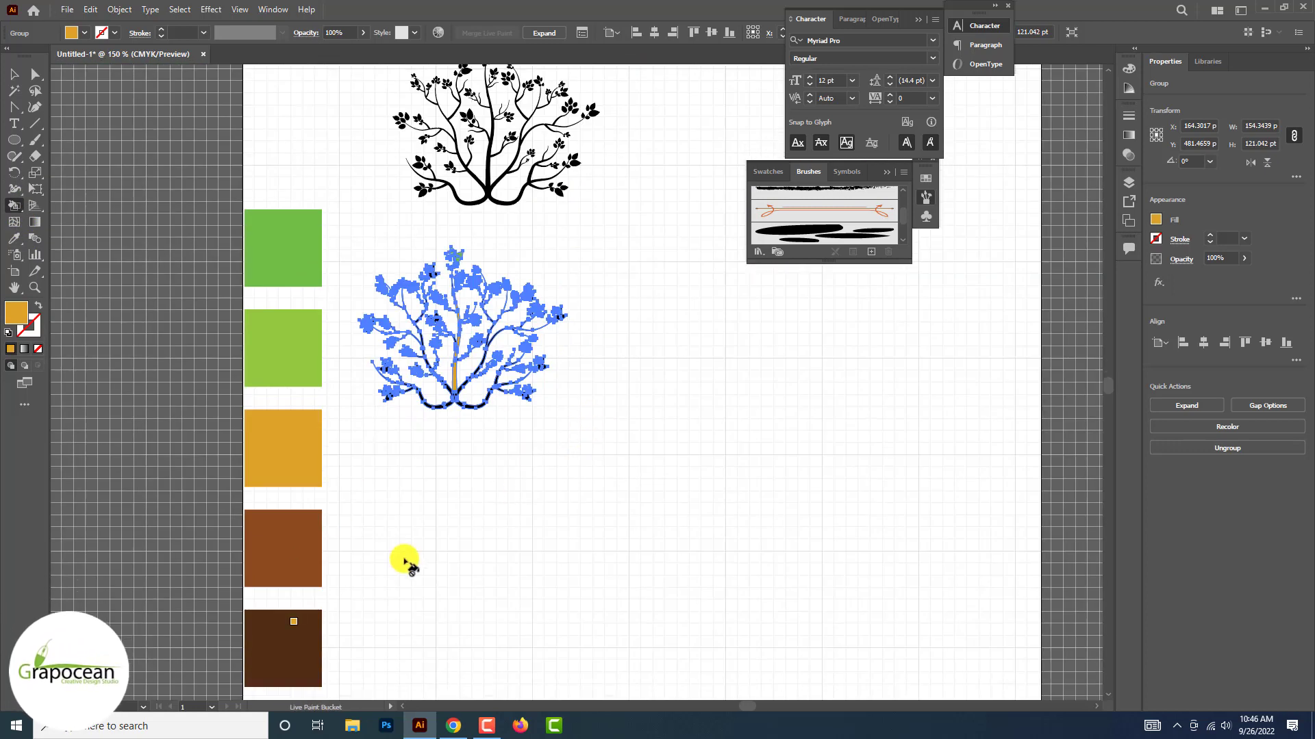
# Pick up the dark brown swatch and paint the lower tree's central stem and inner right main branch with it
pyautogui.keyDown('alt'); pyautogui.click(295, 631); pyautogui.keyUp('alt')
pyautogui.scroll(2, 426, 387)
pyautogui.scroll(2, 484, 375)
pyautogui.click(493, 381)
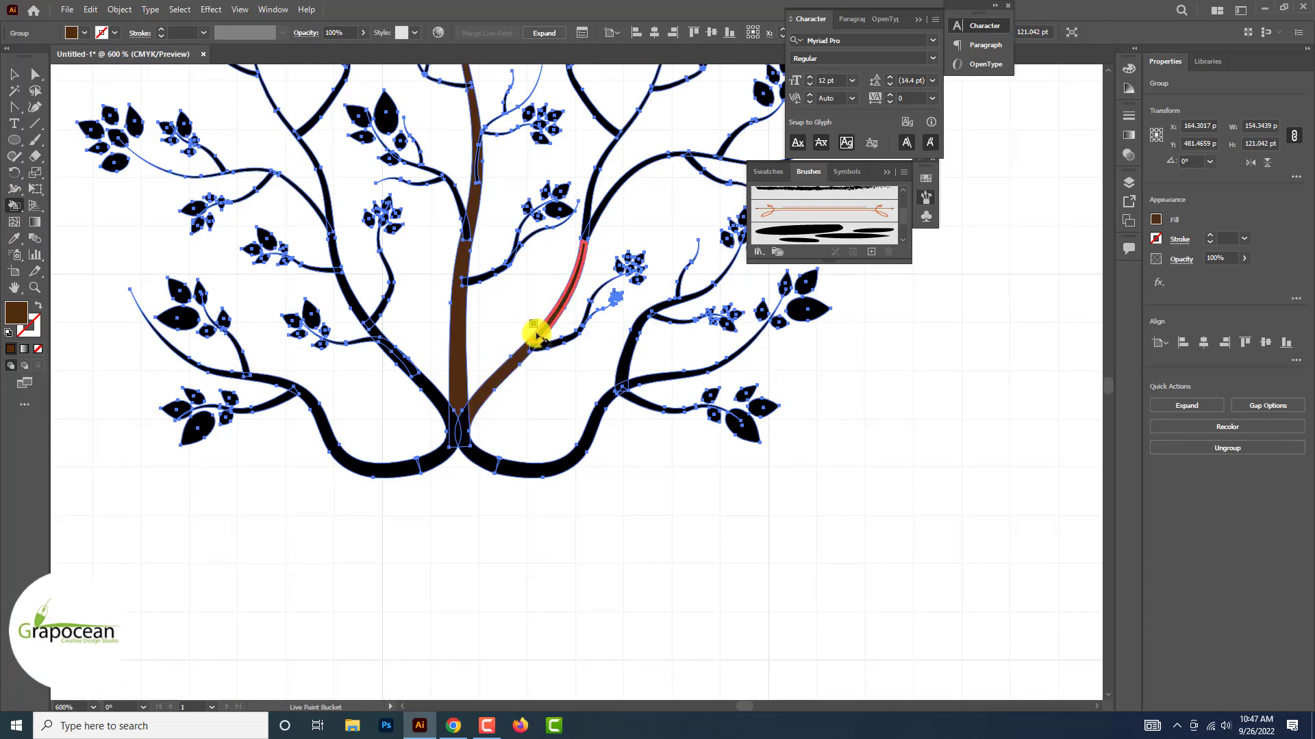
pyautogui.click(600, 220)
pyautogui.moveTo(536, 250); pyautogui.dragTo(522, 353)
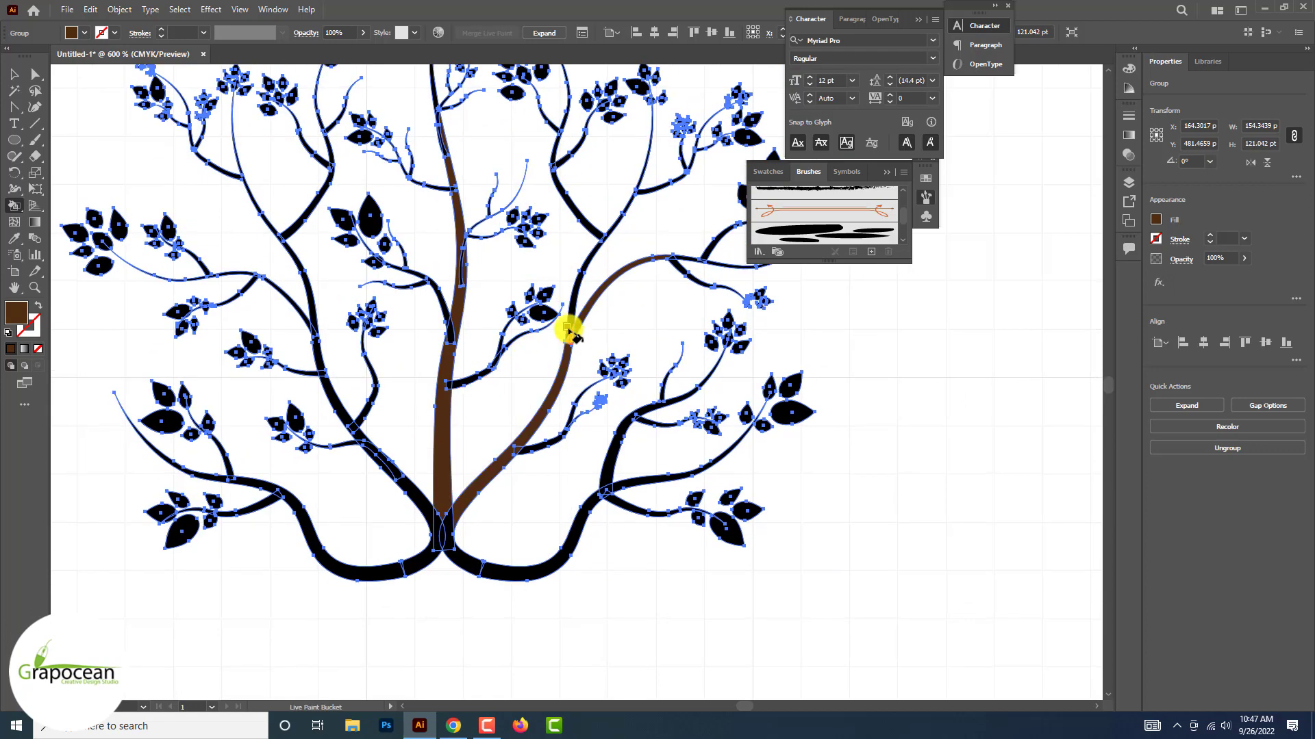
pyautogui.scroll(3, 603, 244)
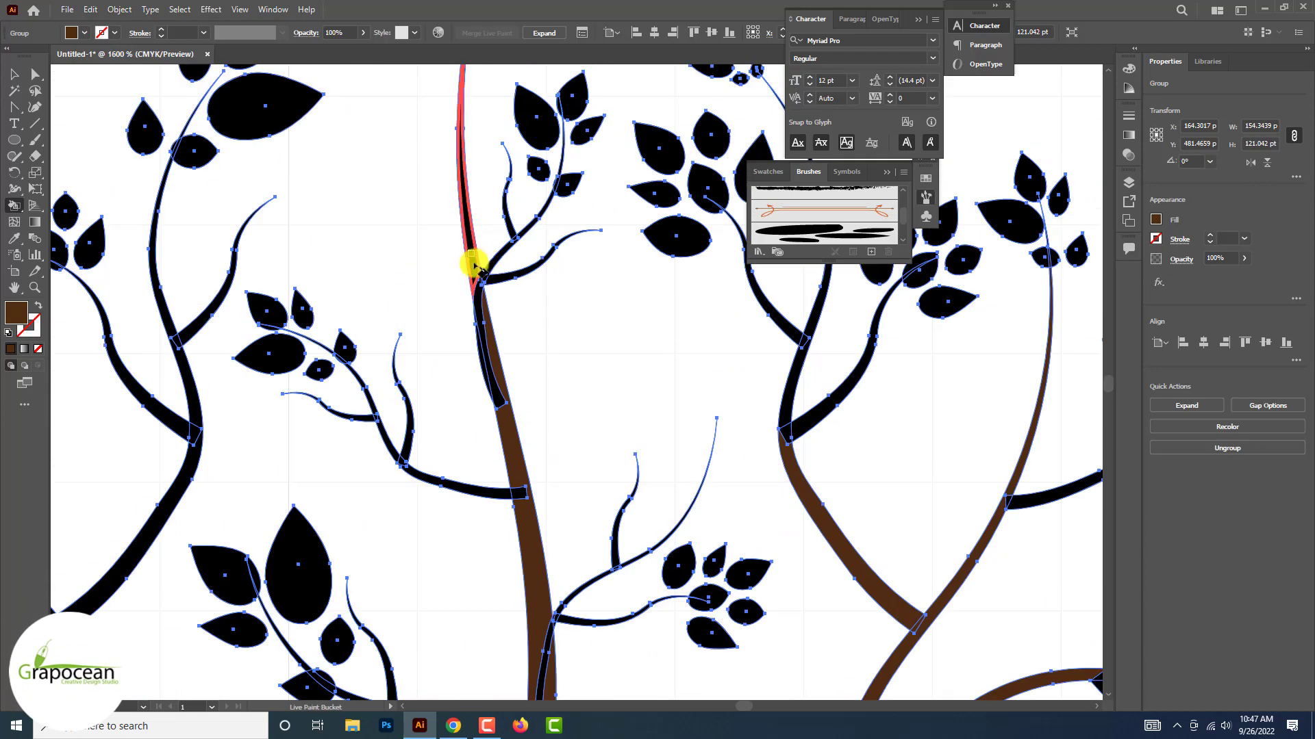
# Paint the left main branch, its lower twigs and the curved bases of the lower tree dark brown
pyautogui.scroll(-5, 487, 343)
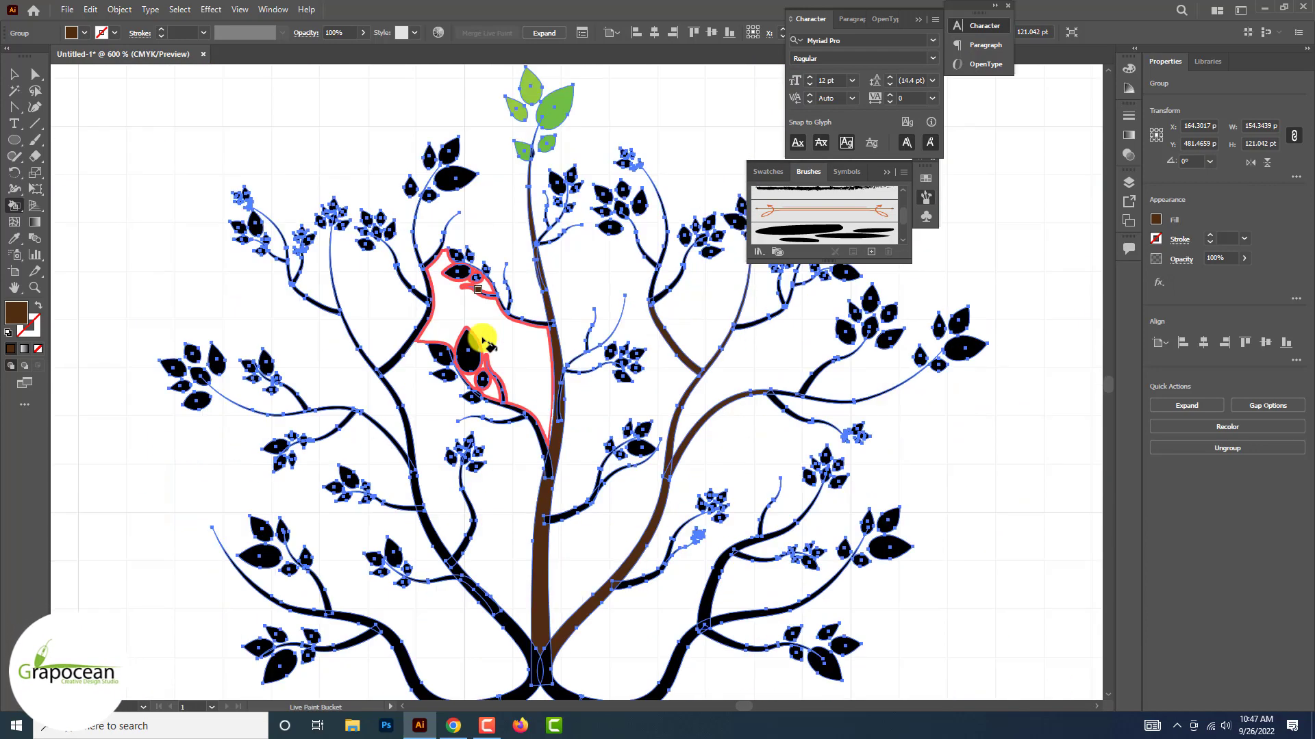
pyautogui.scroll(5, 494, 596)
pyautogui.scroll(-5, 274, 352)
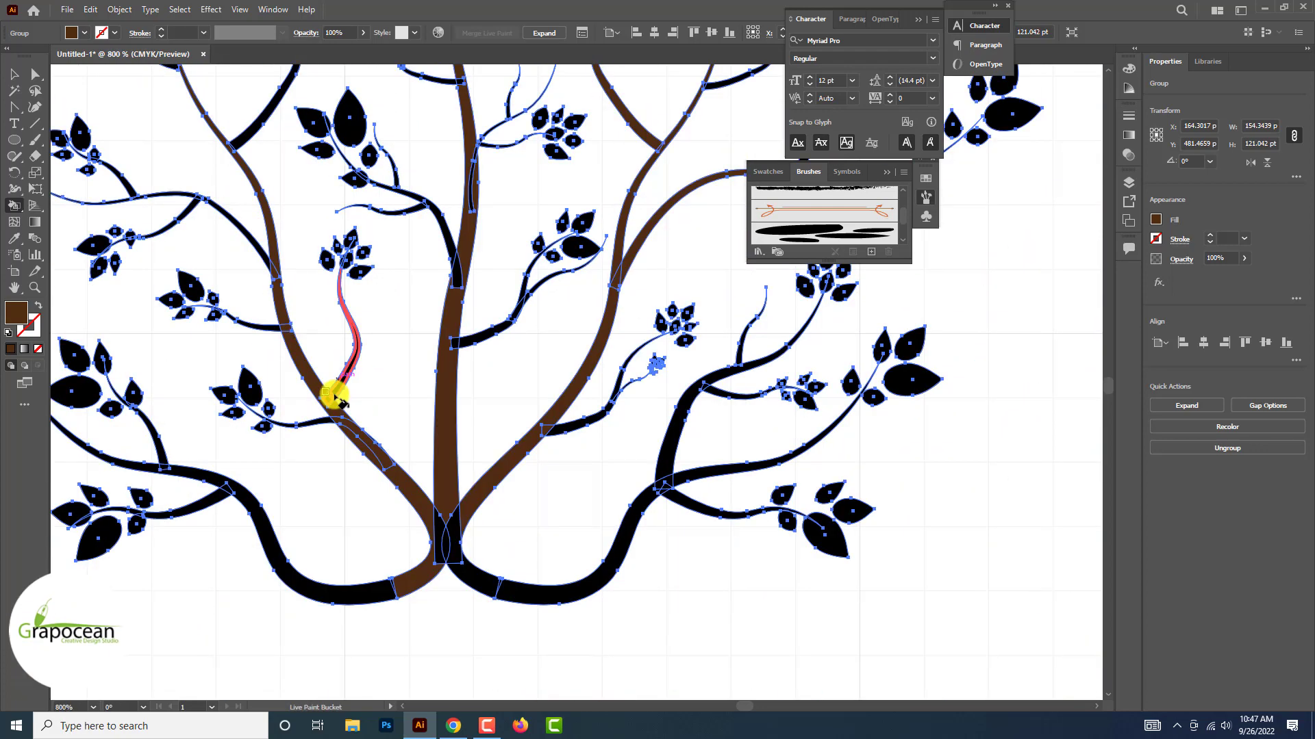
pyautogui.scroll(3, 336, 363)
pyautogui.click(394, 487)
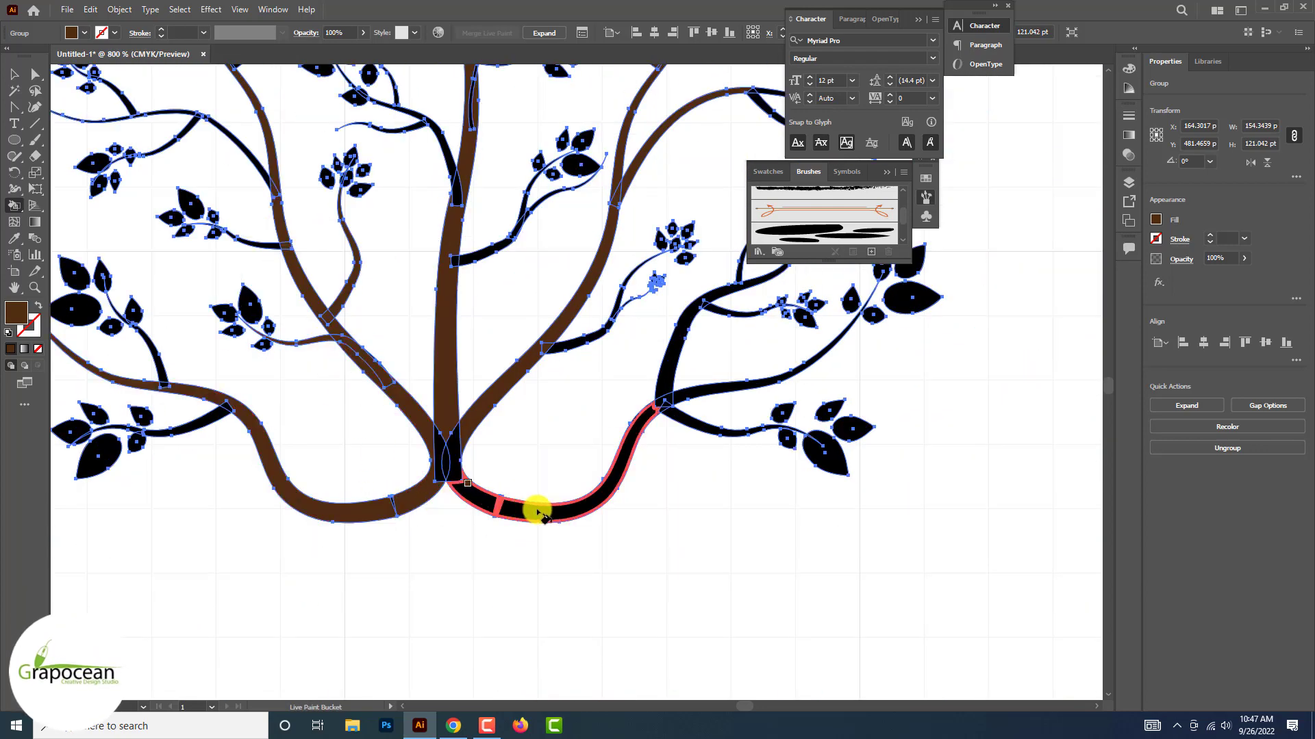
# Paint the lower-right outer branches and the arching middle-right branch with its offshoots dark brown
pyautogui.click(674, 416)
pyautogui.scroll(-5, 678, 415)
pyautogui.scroll(6, 675, 404)
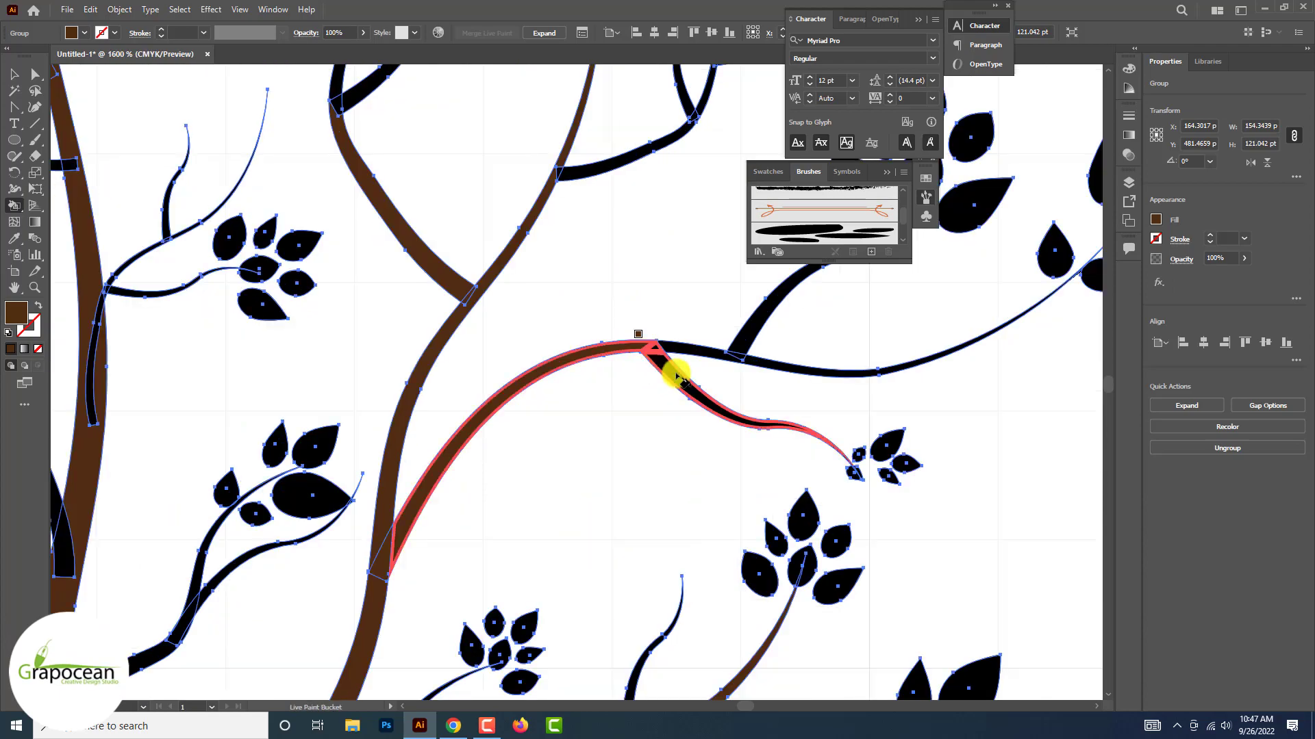
pyautogui.click(749, 349)
pyautogui.scroll(-5, 744, 344)
pyautogui.scroll(6, 822, 346)
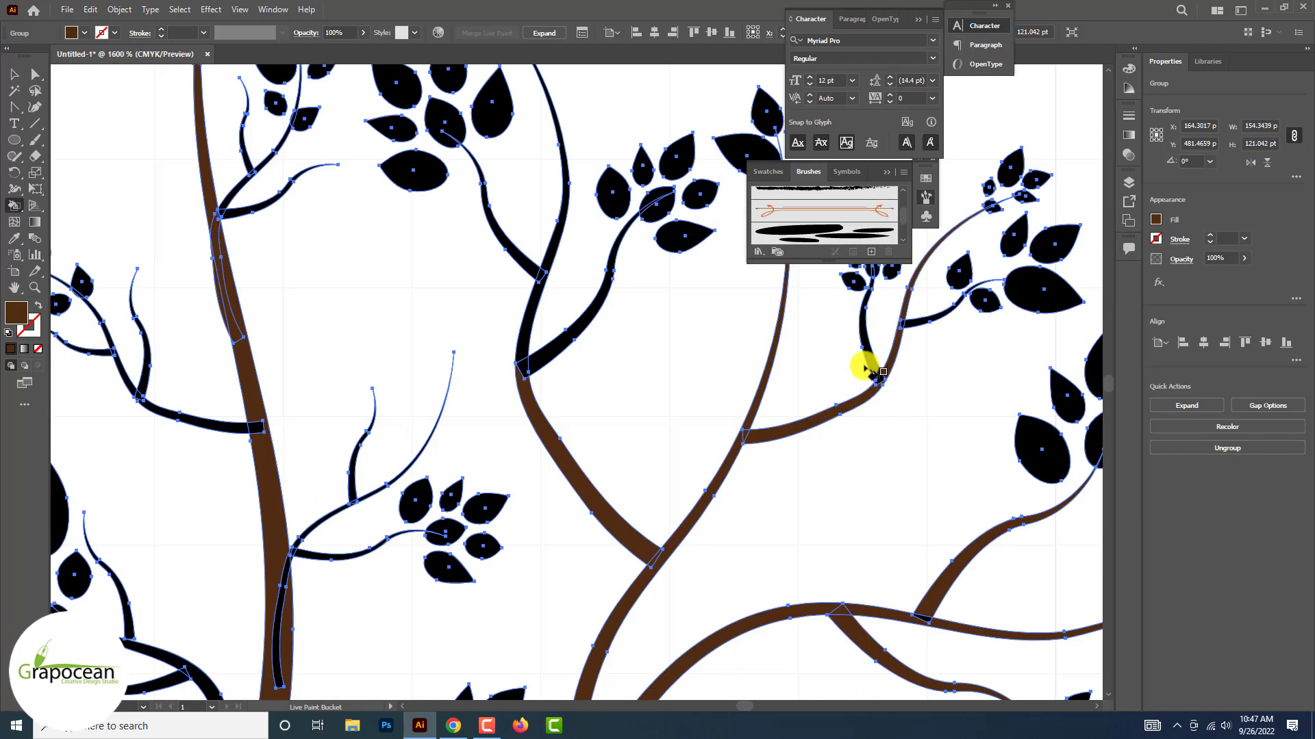
# Paint the upper-right branches and their forked twigs dark brown
pyautogui.click(895, 334)
pyautogui.scroll(-5, 889, 335)
pyautogui.scroll(7, 699, 352)
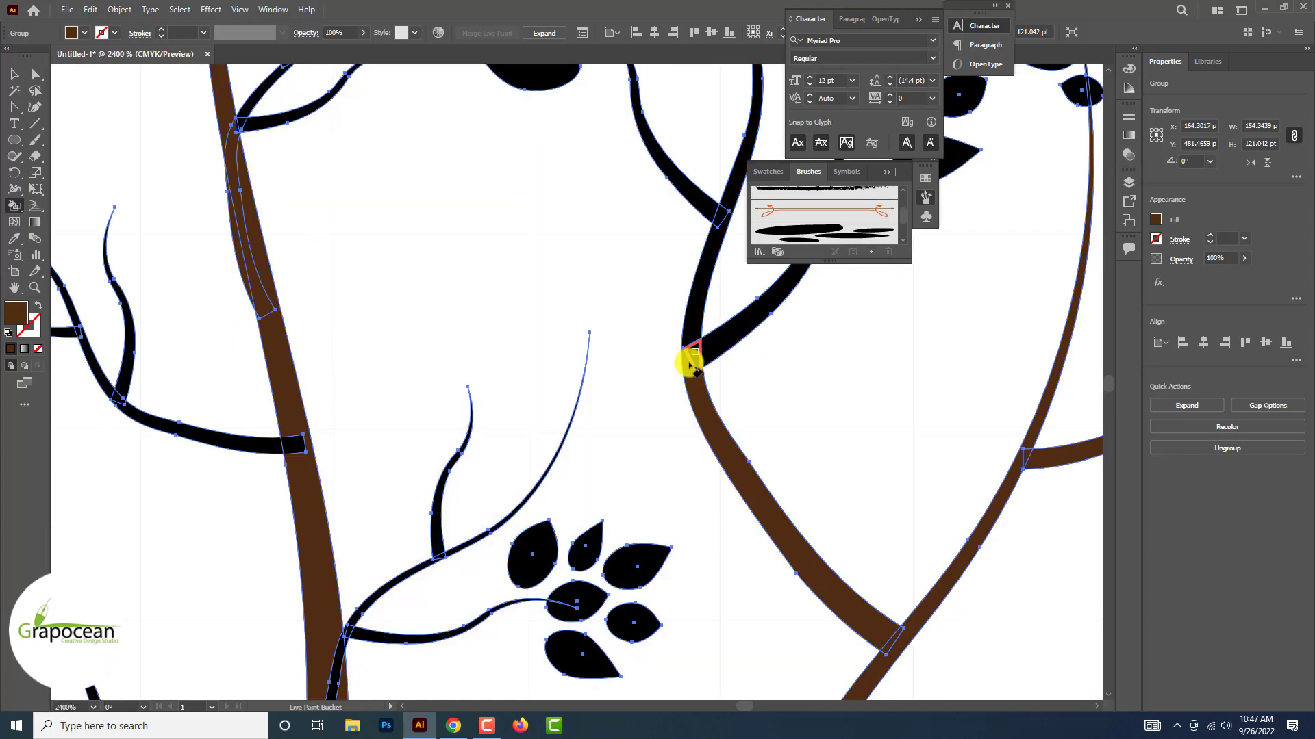
pyautogui.click(698, 309)
pyautogui.scroll(-5, 698, 310)
pyautogui.scroll(6, 675, 249)
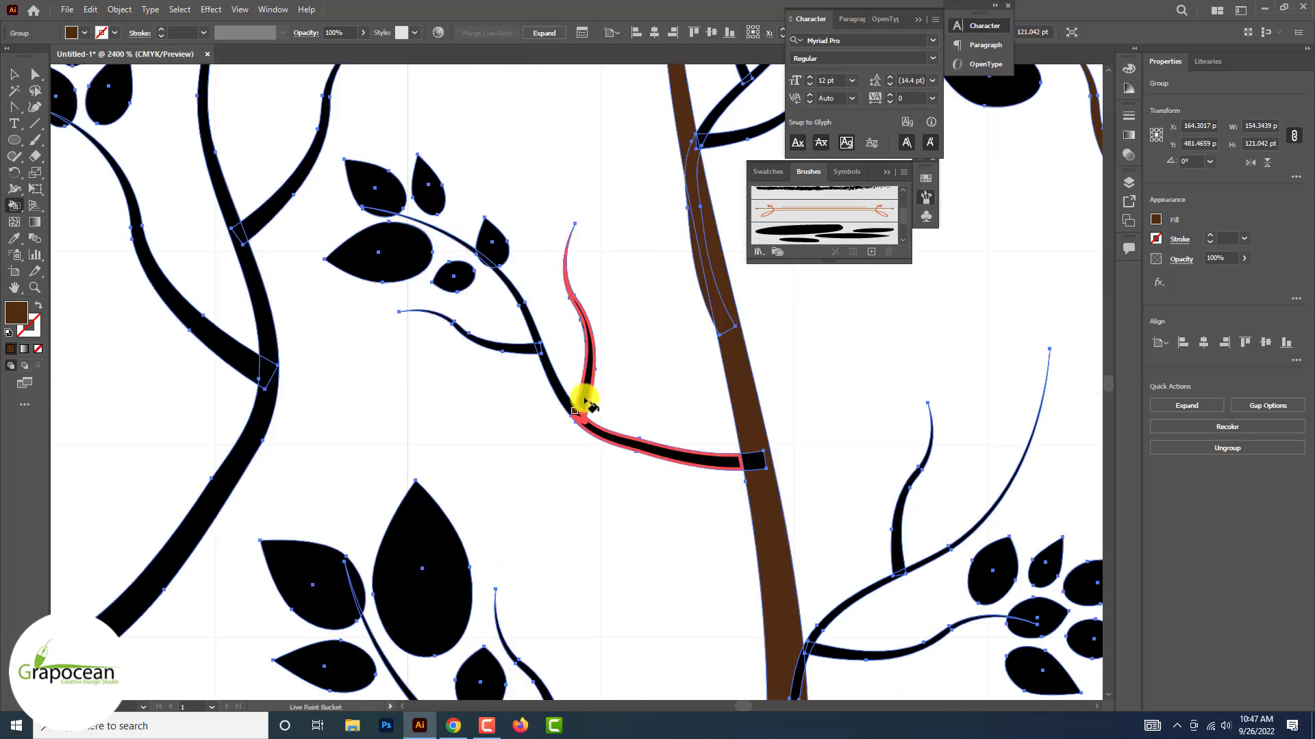
# Paint the small forked branch left of the central stem dark brown, undoing any misplaced fills
pyautogui.click(528, 344)
pyautogui.hotkey('ctrl', 'z')
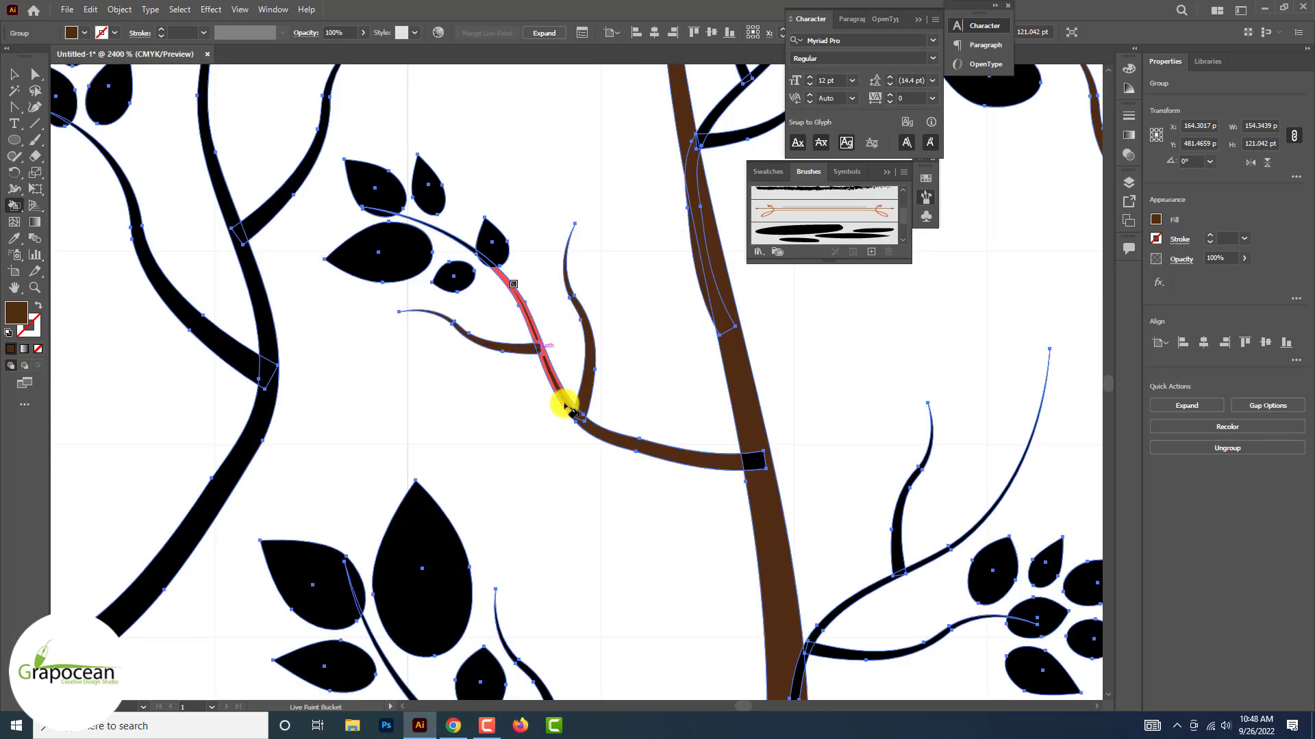
pyautogui.scroll(3, 522, 274)
pyautogui.click(381, 199)
pyautogui.click(352, 183)
pyautogui.hotkey('ctrl', 'z')
pyautogui.scroll(-5, 376, 203)
pyautogui.scroll(4, 306, 274)
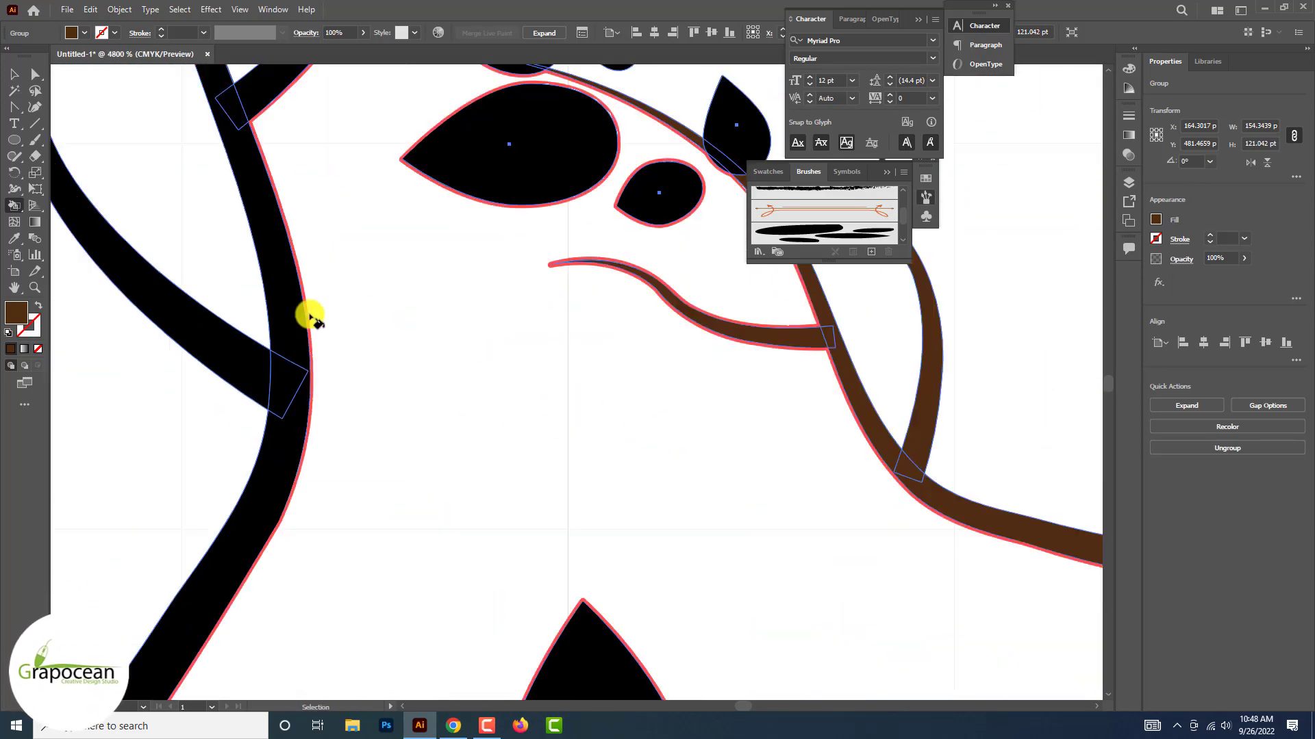
# Paint the upper-left main branch and its inner forks dark brown
pyautogui.click(309, 317)
pyautogui.scroll(-3, 310, 317)
pyautogui.scroll(4, 312, 286)
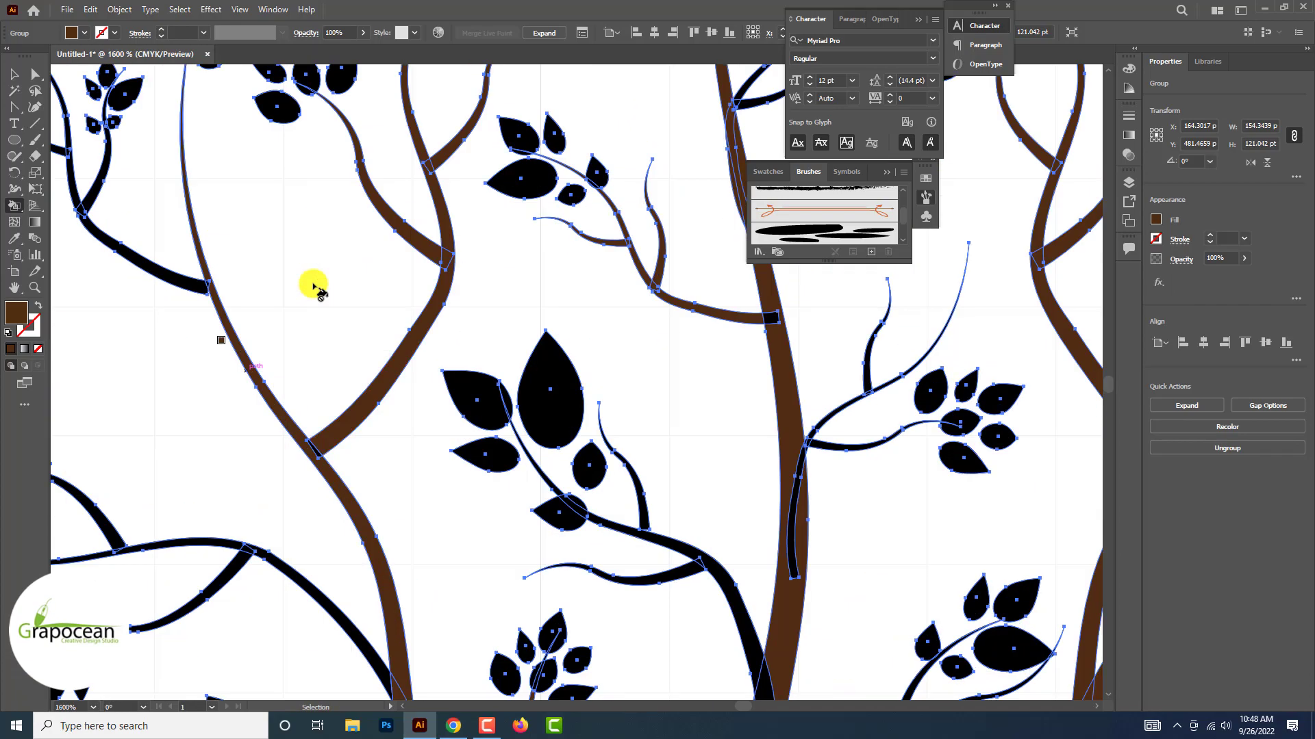
pyautogui.scroll(2, 164, 306)
pyautogui.scroll(-6, 290, 319)
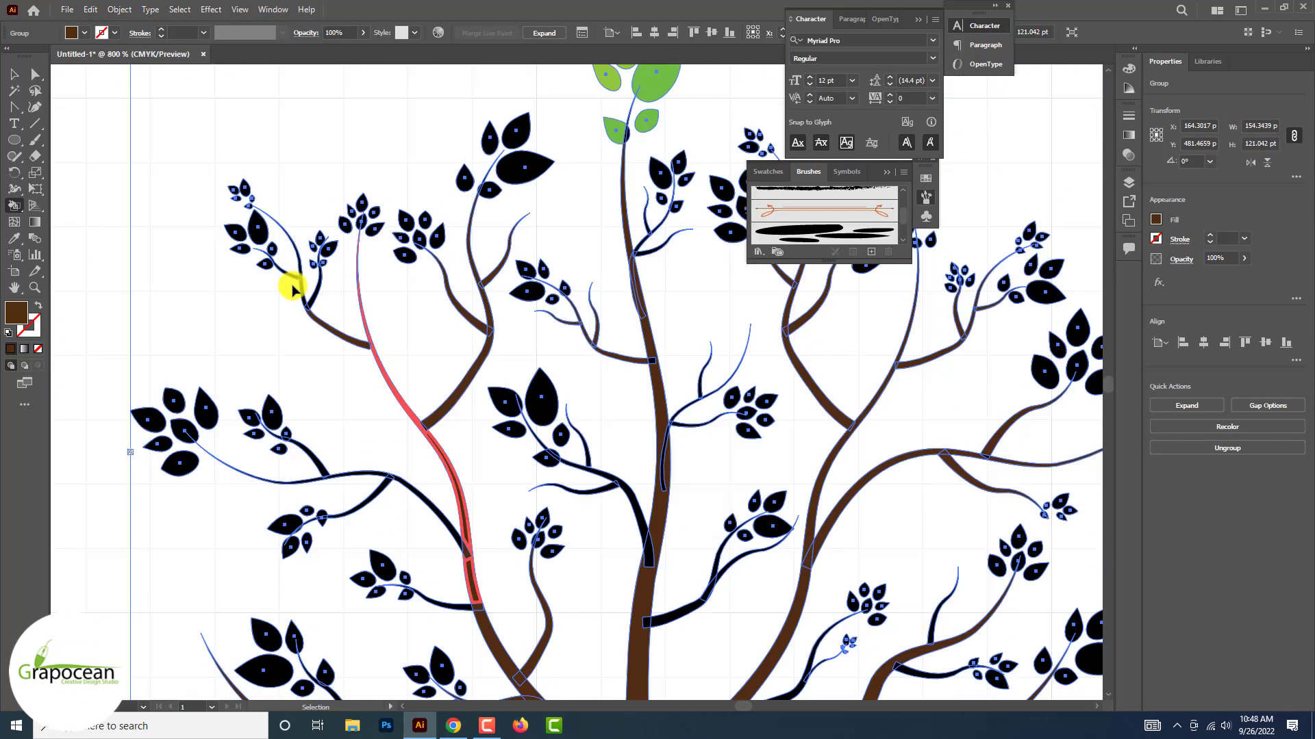
# Paint the outermost upper-left twigs and the arching middle-left branch dark brown
pyautogui.scroll(4, 375, 528)
pyautogui.click(558, 382)
pyautogui.click(457, 317)
pyautogui.click(368, 402)
pyautogui.scroll(-2, 384, 417)
pyautogui.scroll(2, 264, 445)
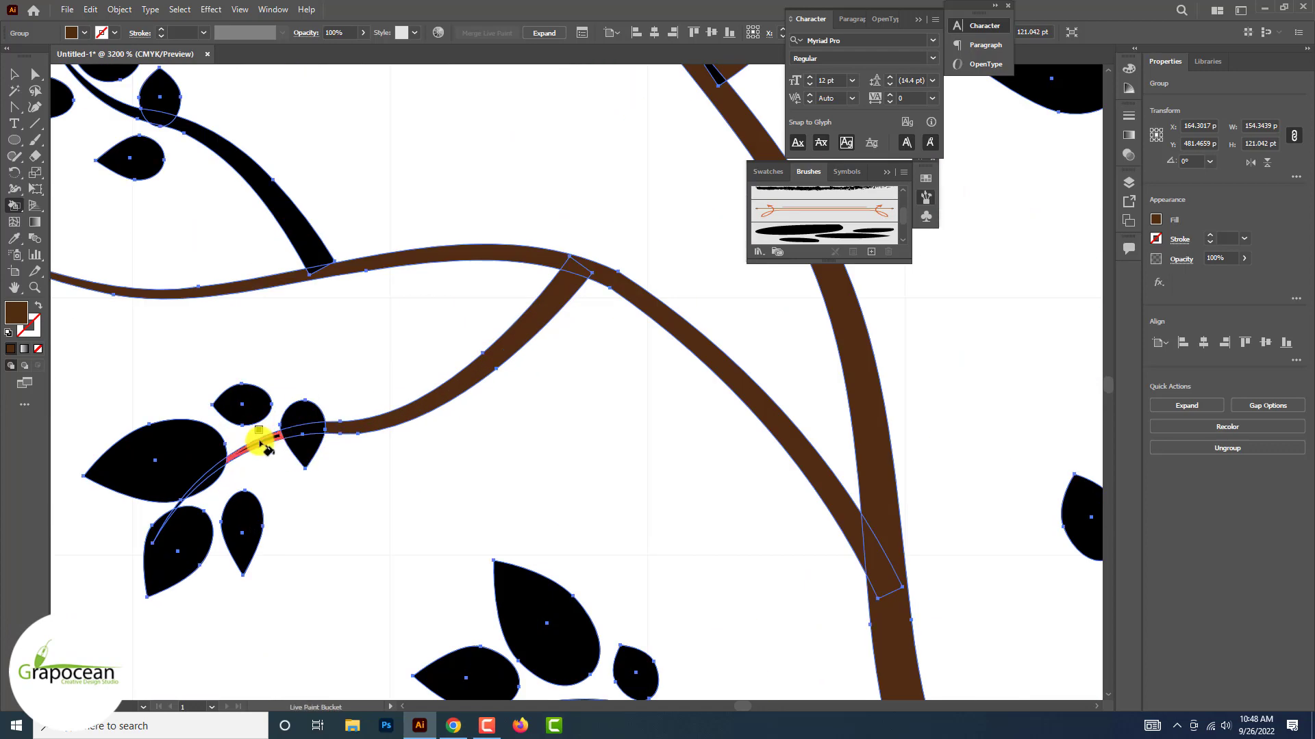
# Paint the short leafy twigs along the left main branch dark brown
pyautogui.scroll(2, 250, 458)
pyautogui.scroll(-4, 267, 476)
pyautogui.scroll(3, 749, 444)
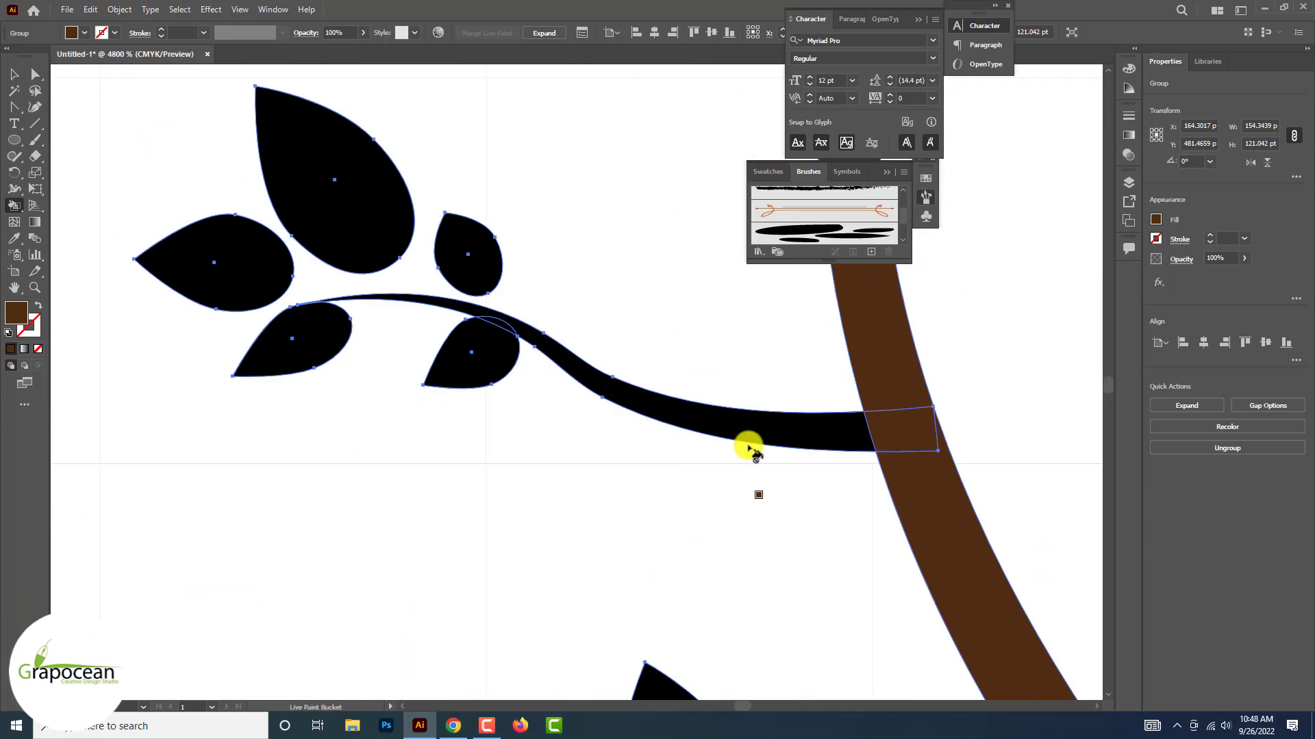
pyautogui.click(741, 426)
pyautogui.scroll(-1, 741, 426)
pyautogui.scroll(-5, 321, 506)
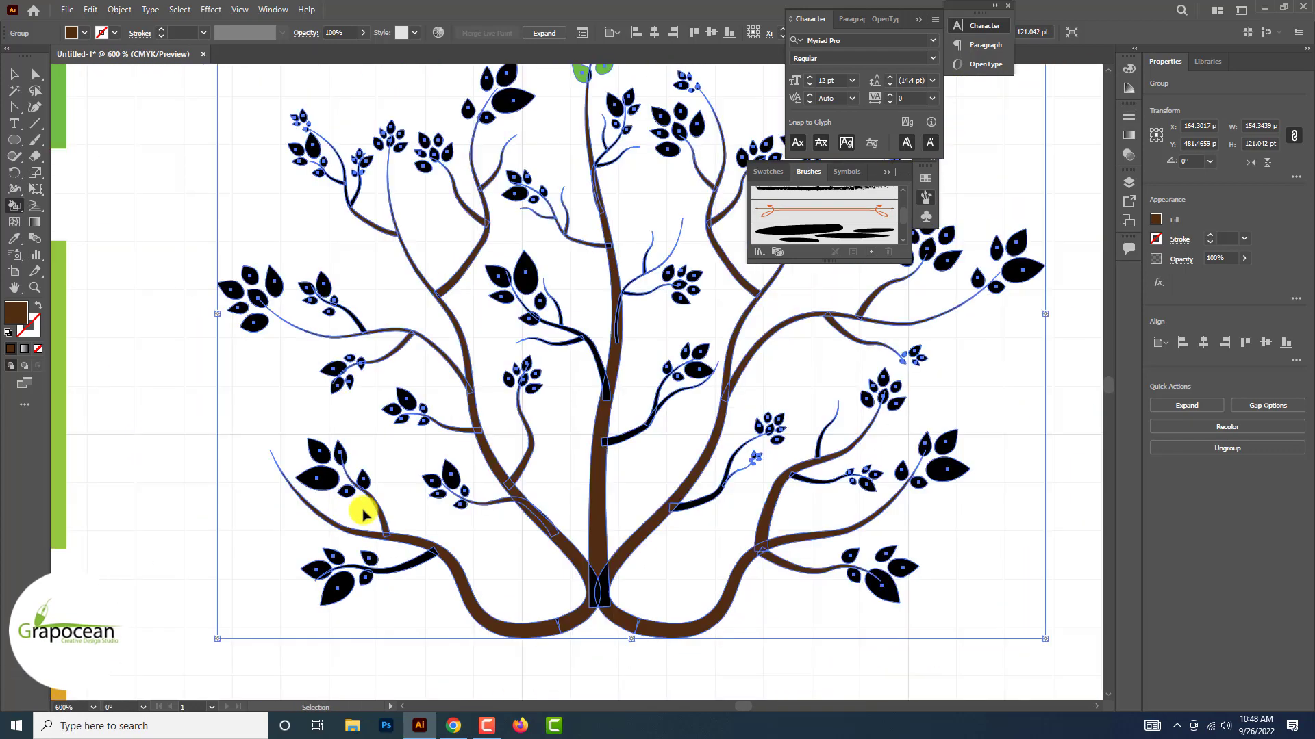
# Paint the remaining leafy twigs on the lower-left and lower-right outer branches dark brown
pyautogui.scroll(3, 361, 508)
pyautogui.scroll(-5, 461, 548)
pyautogui.scroll(4, 459, 548)
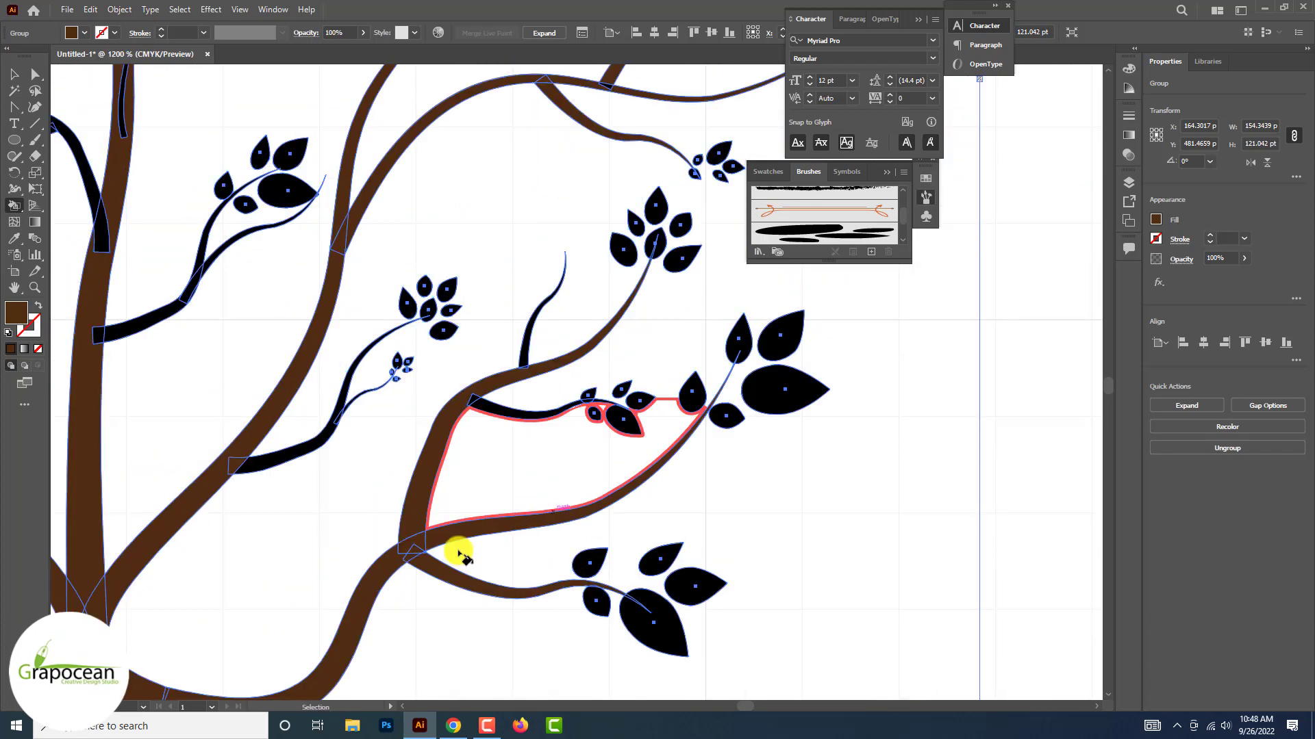
pyautogui.click(538, 413)
pyautogui.scroll(-6, 538, 413)
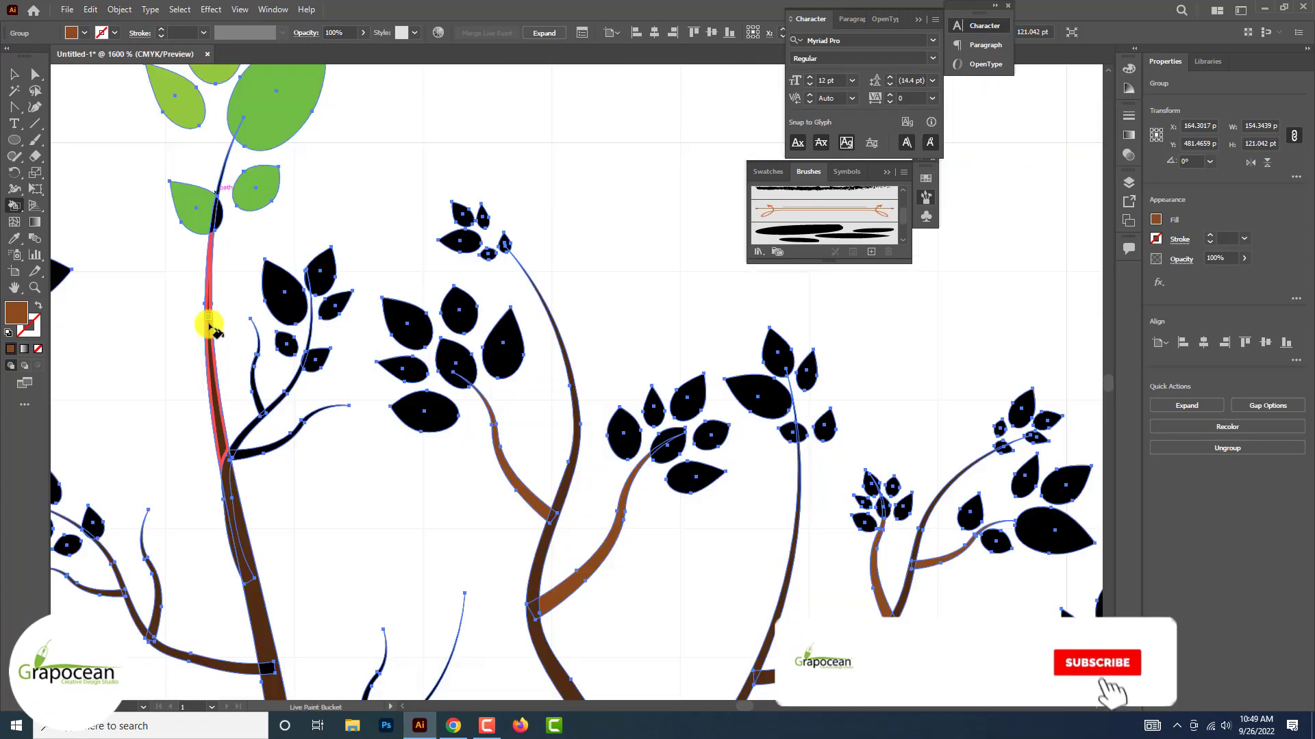
# Pick up the reddish-brown swatch and paint the central stem's upper end and the right-hand twigs with it
pyautogui.scroll(-5, 208, 326)
pyautogui.scroll(5, 246, 302)
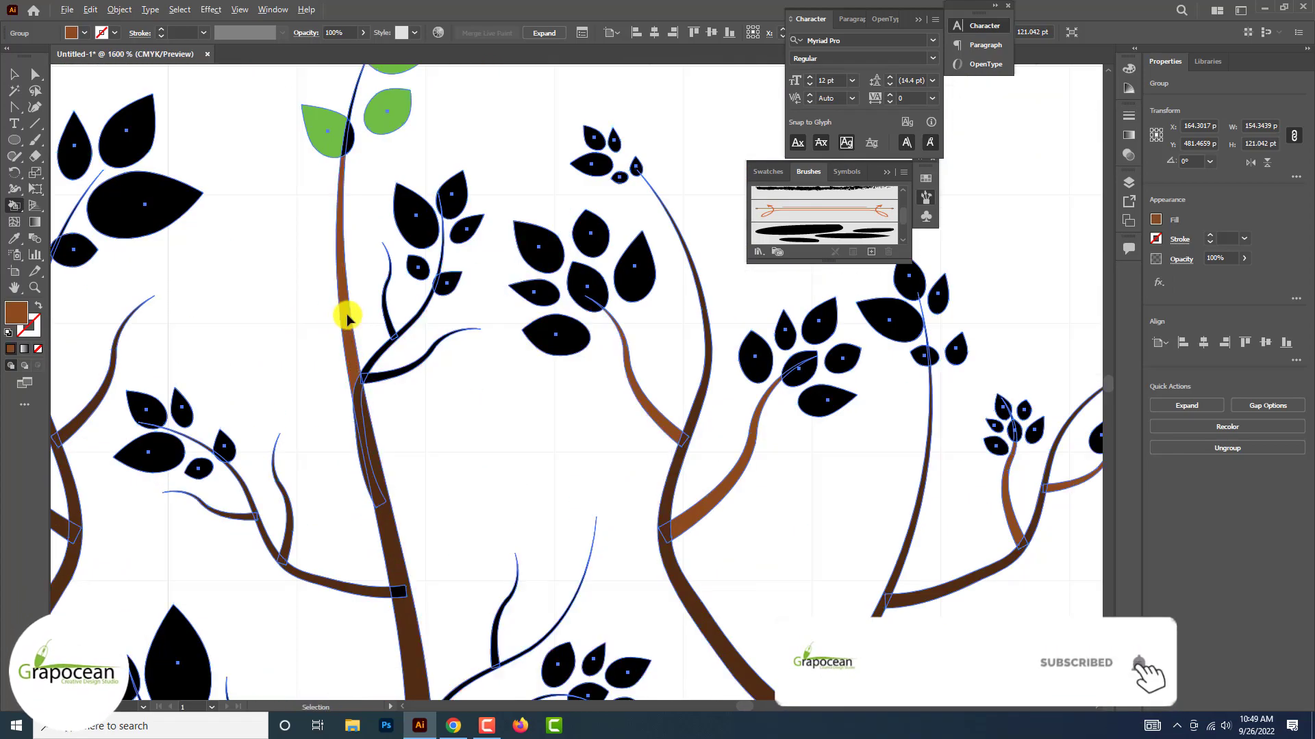
pyautogui.scroll(-5, 348, 317)
pyautogui.scroll(4, 346, 308)
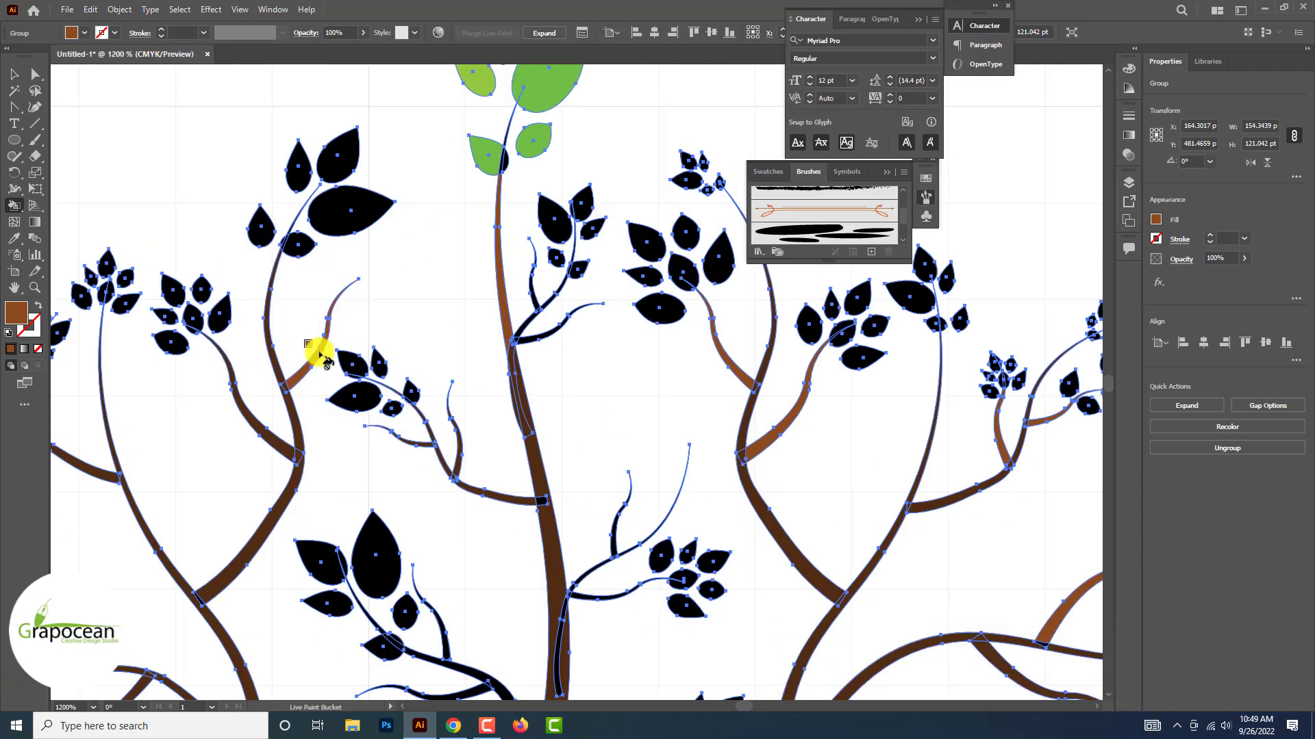
# Paint the thin end twigs of the upper-left branches reddish brown
pyautogui.scroll(-5, 266, 294)
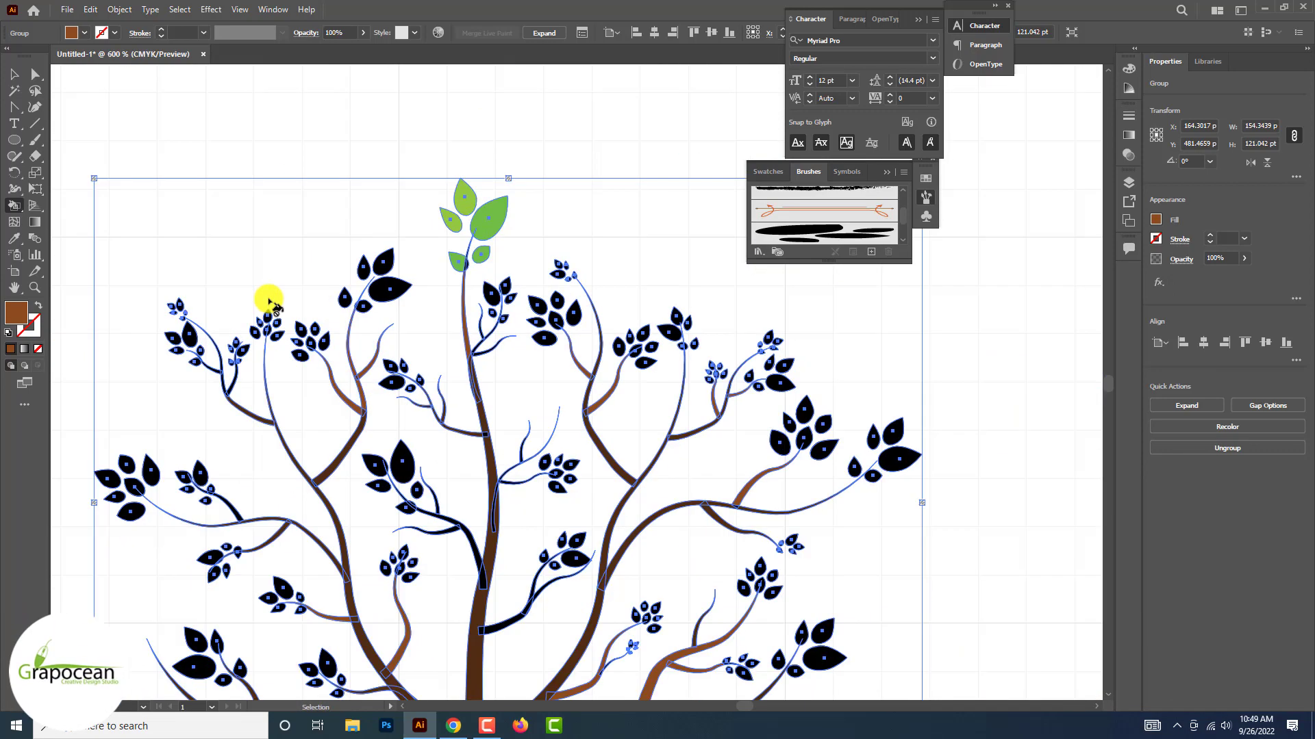
pyautogui.scroll(6, 226, 323)
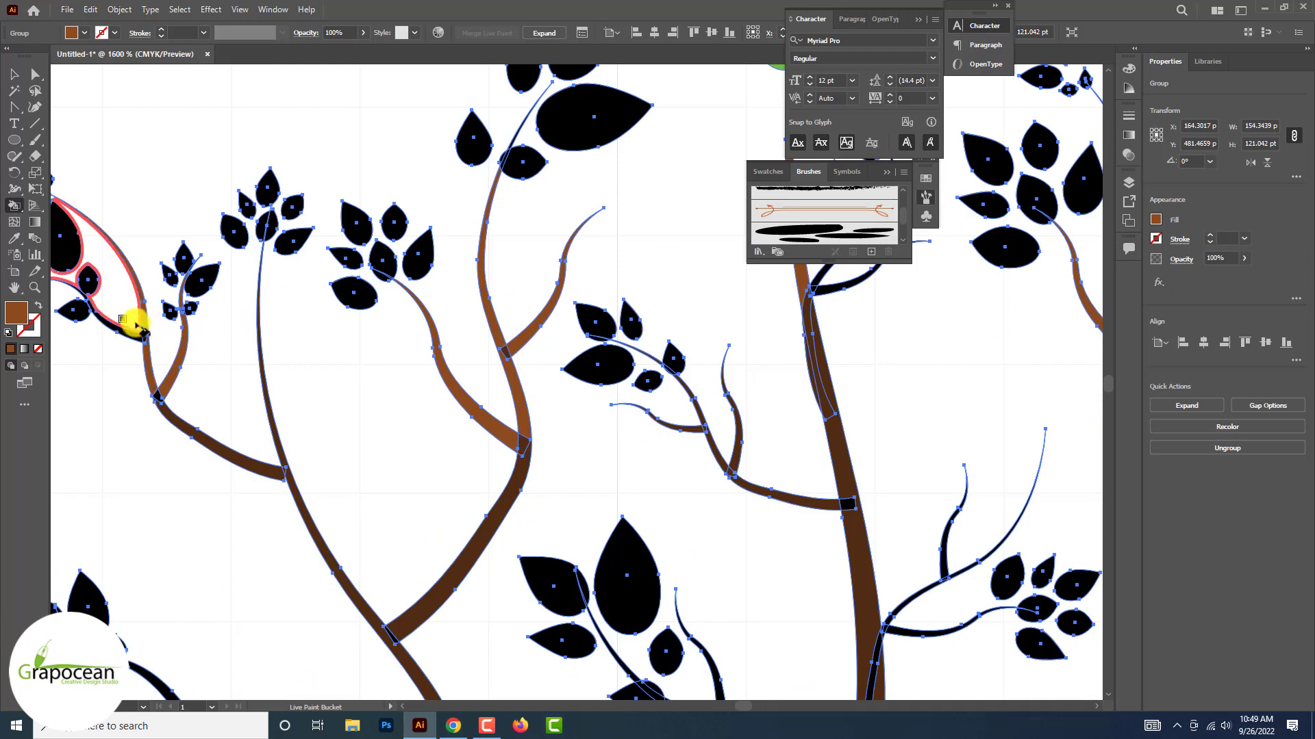
pyautogui.scroll(-6, 131, 334)
pyautogui.scroll(3, 131, 336)
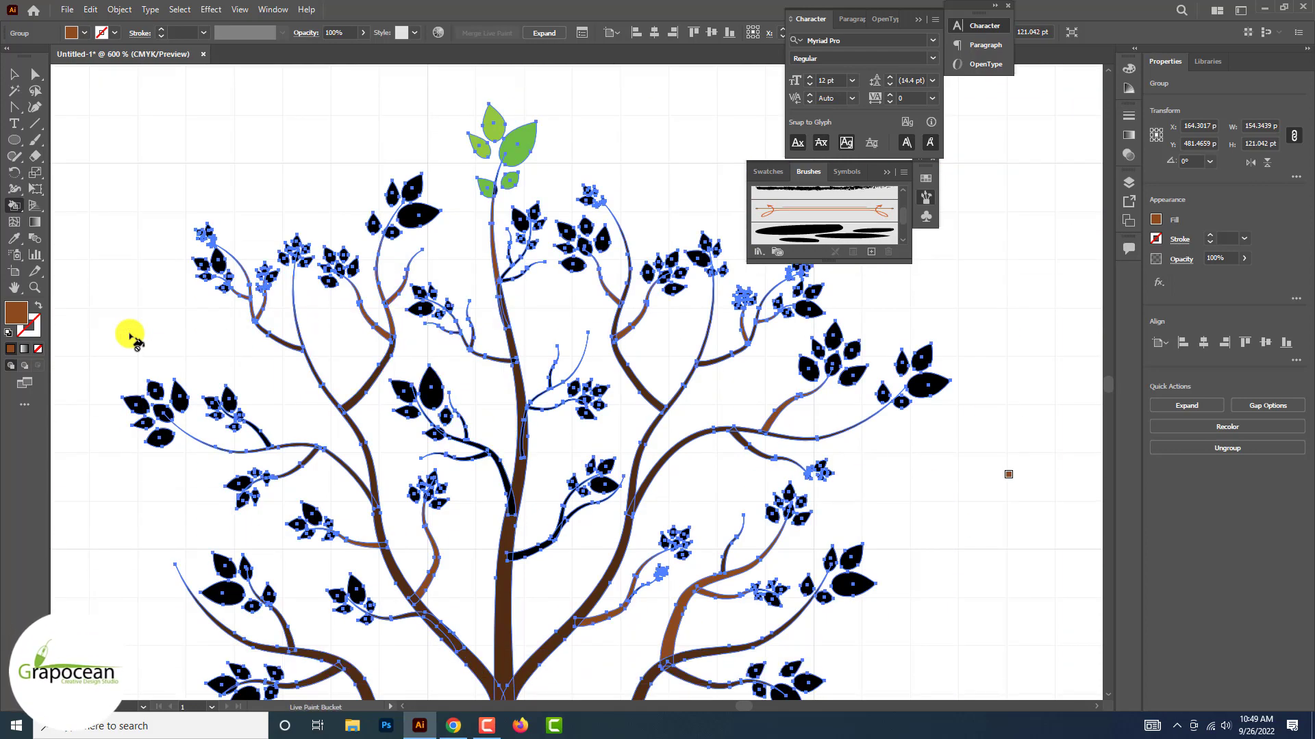
pyautogui.scroll(-5, 130, 334)
pyautogui.scroll(4, 130, 205)
# Deselect the lower tree to examine its branch colouring, and reselect it
pyautogui.press('v')
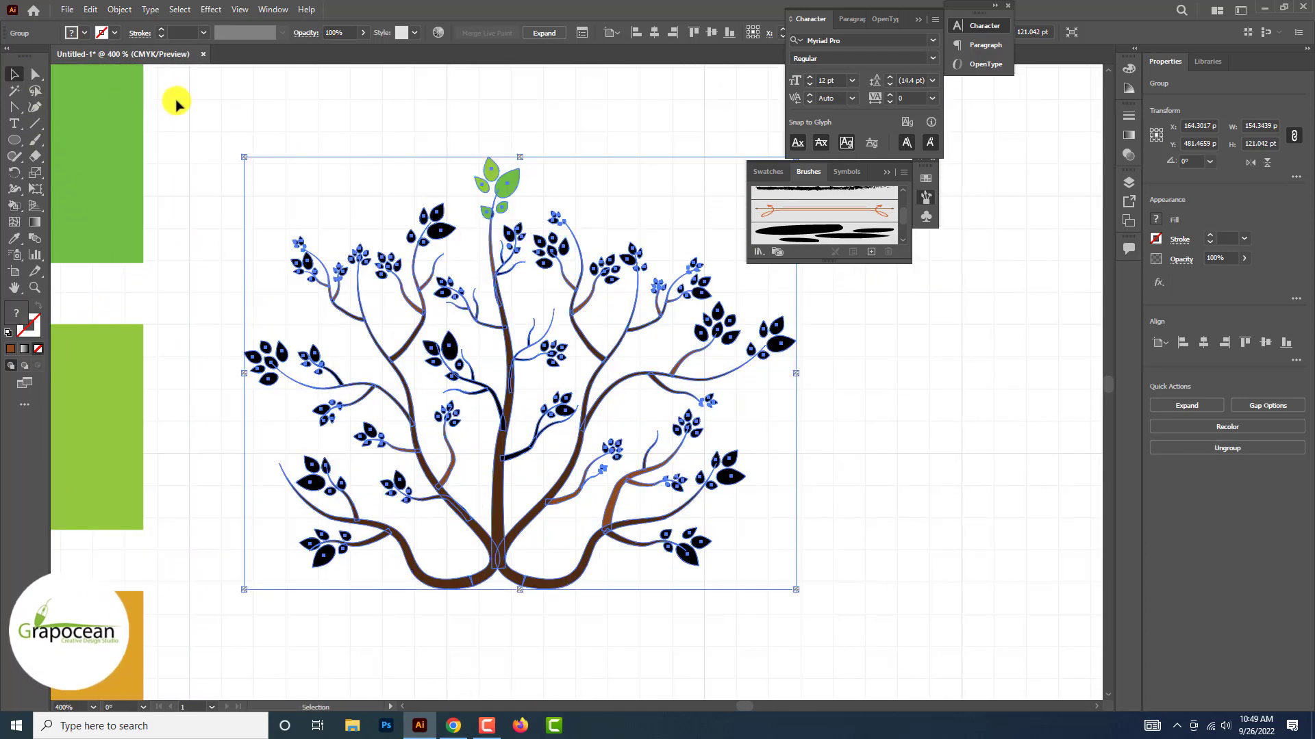
pyautogui.click(176, 103)
pyautogui.scroll(-5, 229, 111)
pyautogui.scroll(3, 230, 113)
pyautogui.scroll(2, 229, 110)
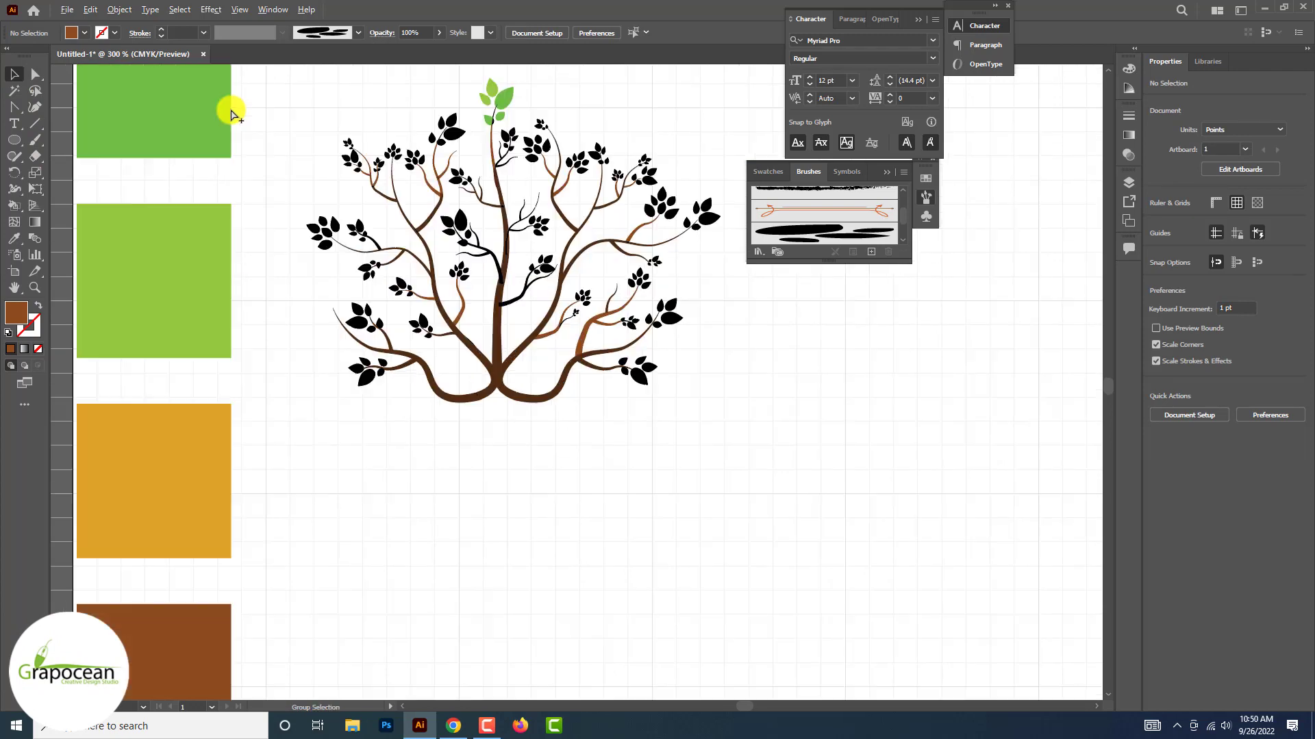
pyautogui.click(349, 179)
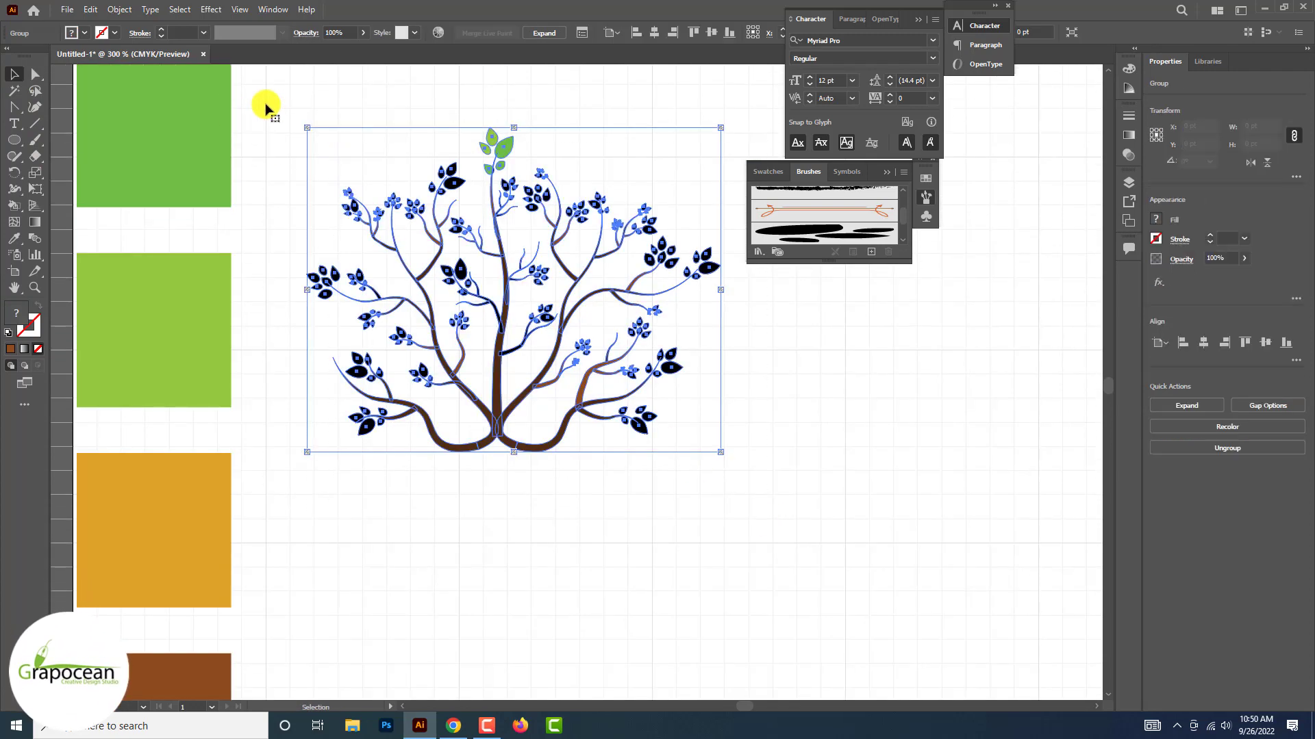
# Pick up the light green swatch with the Live Paint Bucket and paint the large leaves of the upper-left cluster beside the top one
pyautogui.scroll(3, 264, 105)
pyautogui.scroll(-3, 264, 105)
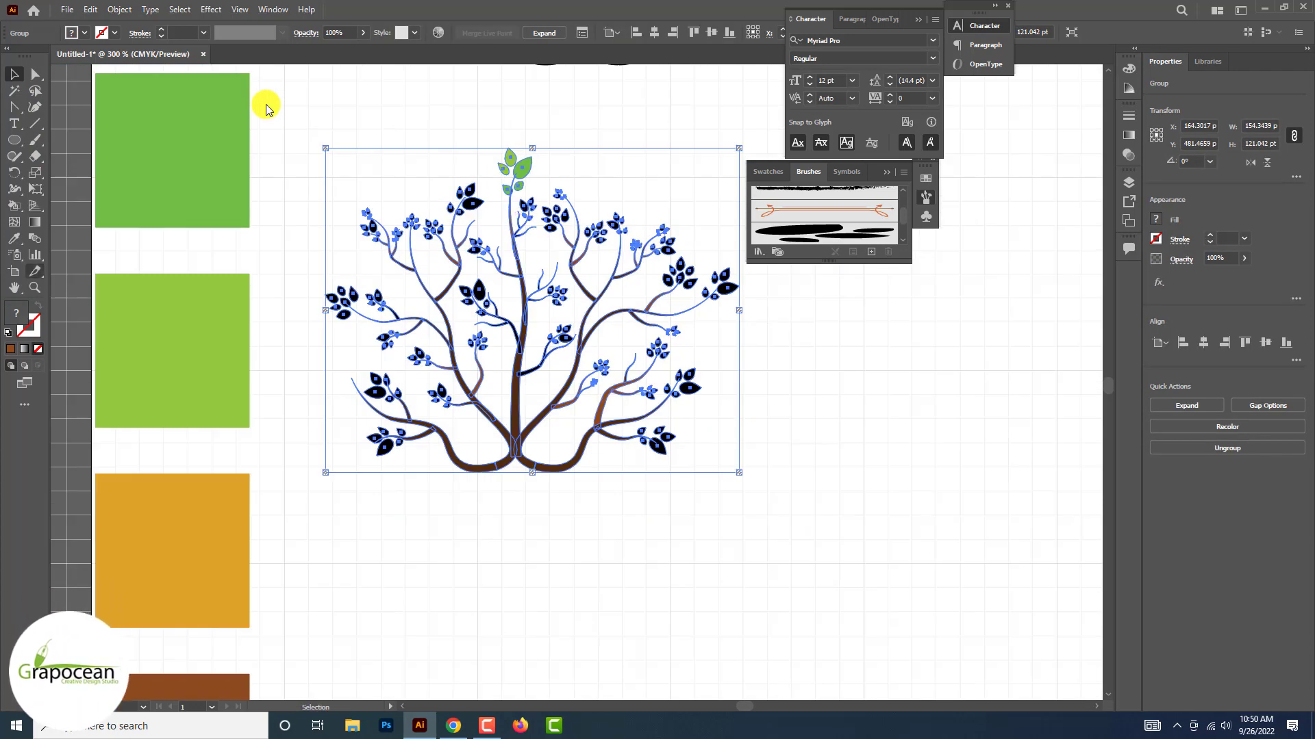
pyautogui.moveTo(10, 205); pyautogui.dragTo(68, 232)
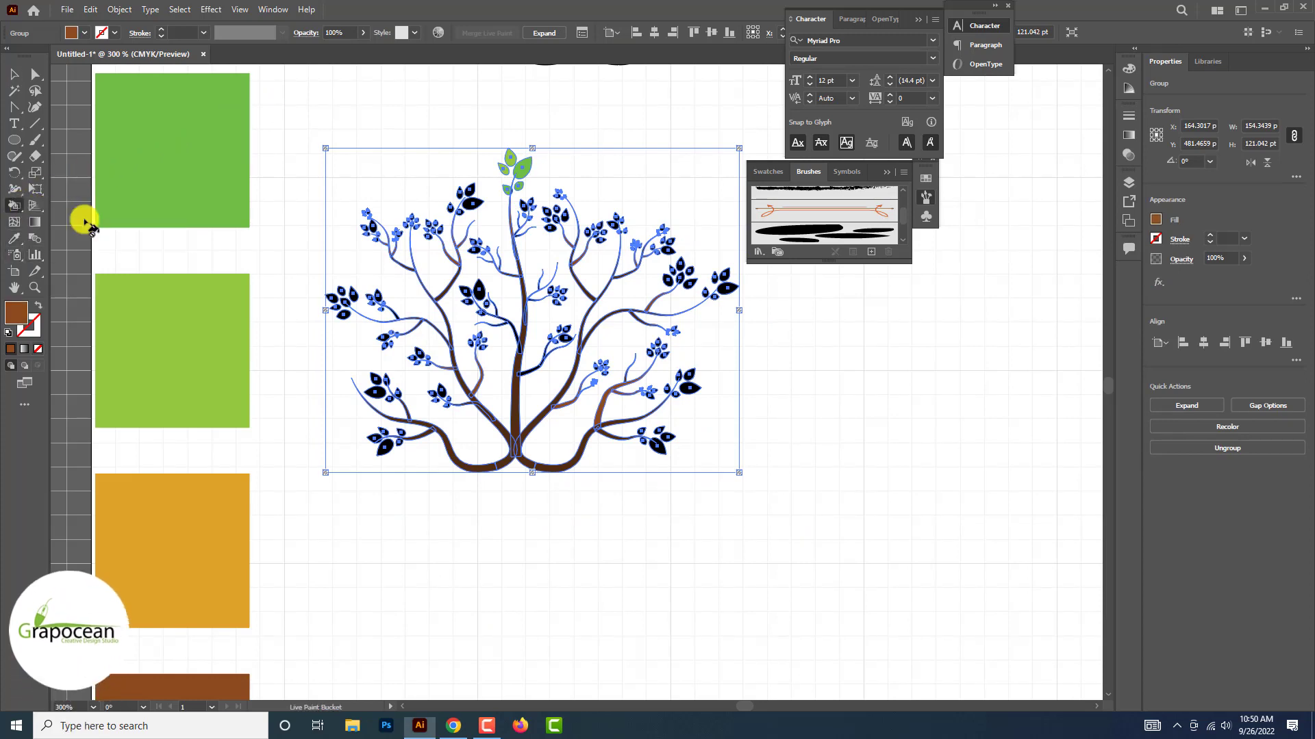
pyautogui.scroll(3, 85, 222)
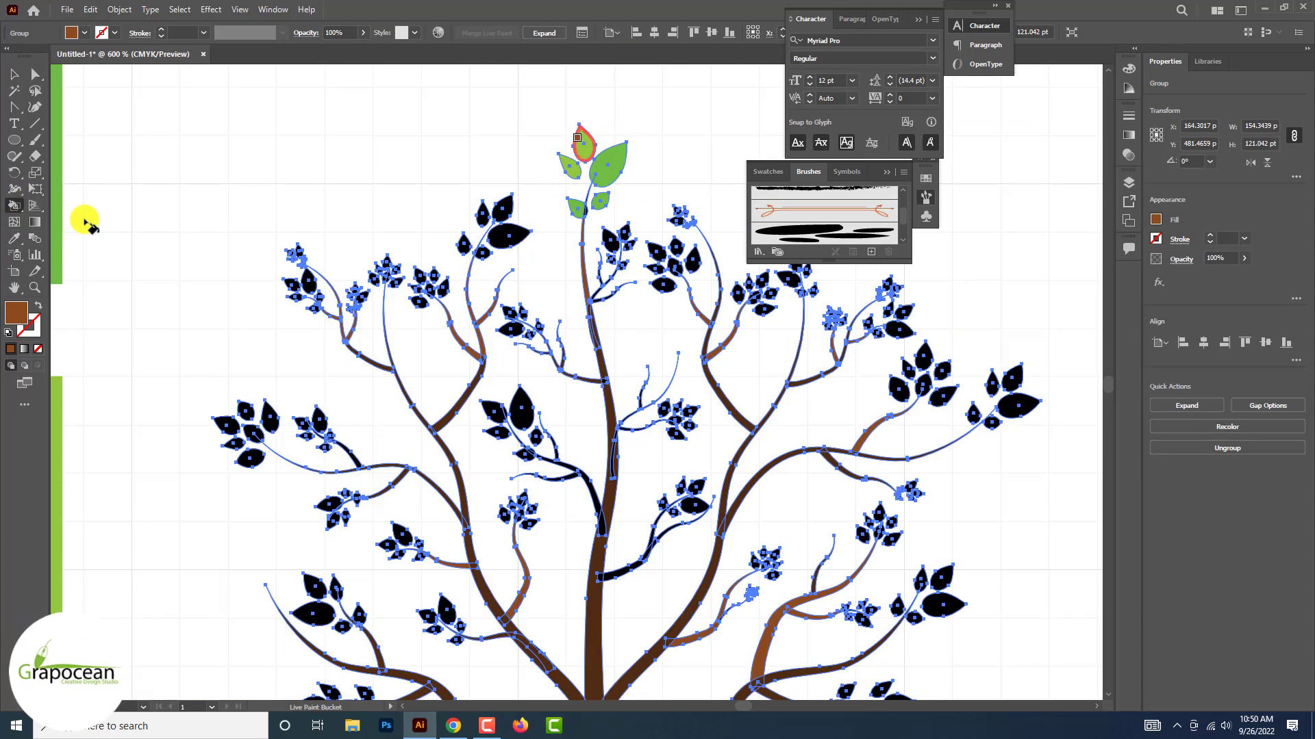
pyautogui.scroll(-2, 86, 222)
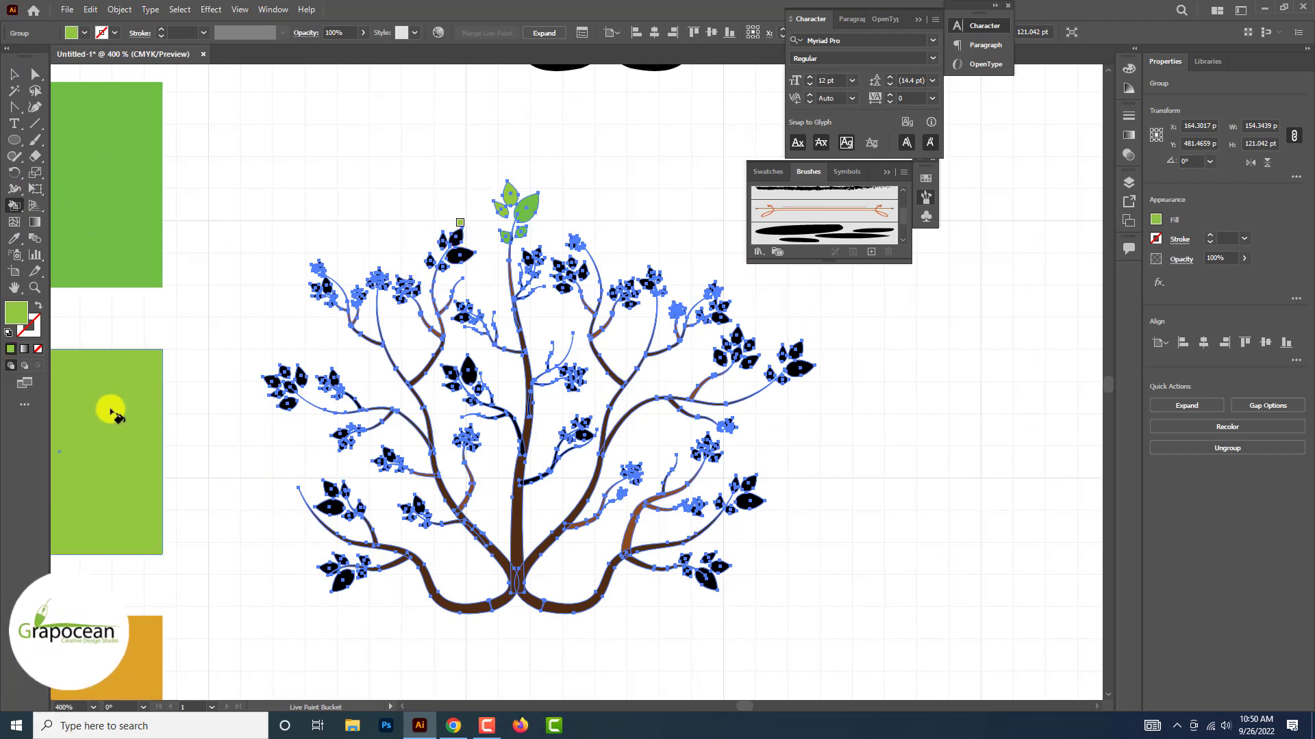
pyautogui.press('Left')
pyautogui.press('Right')
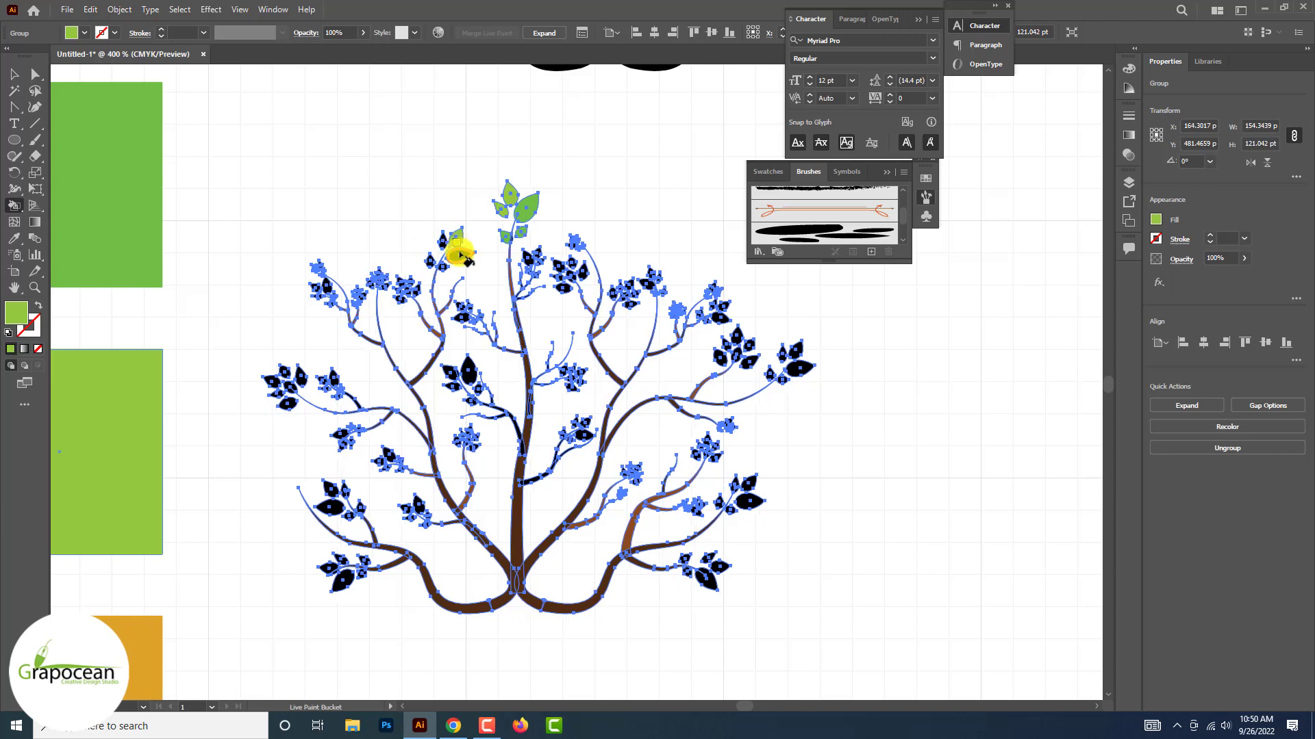
pyautogui.press('Left')
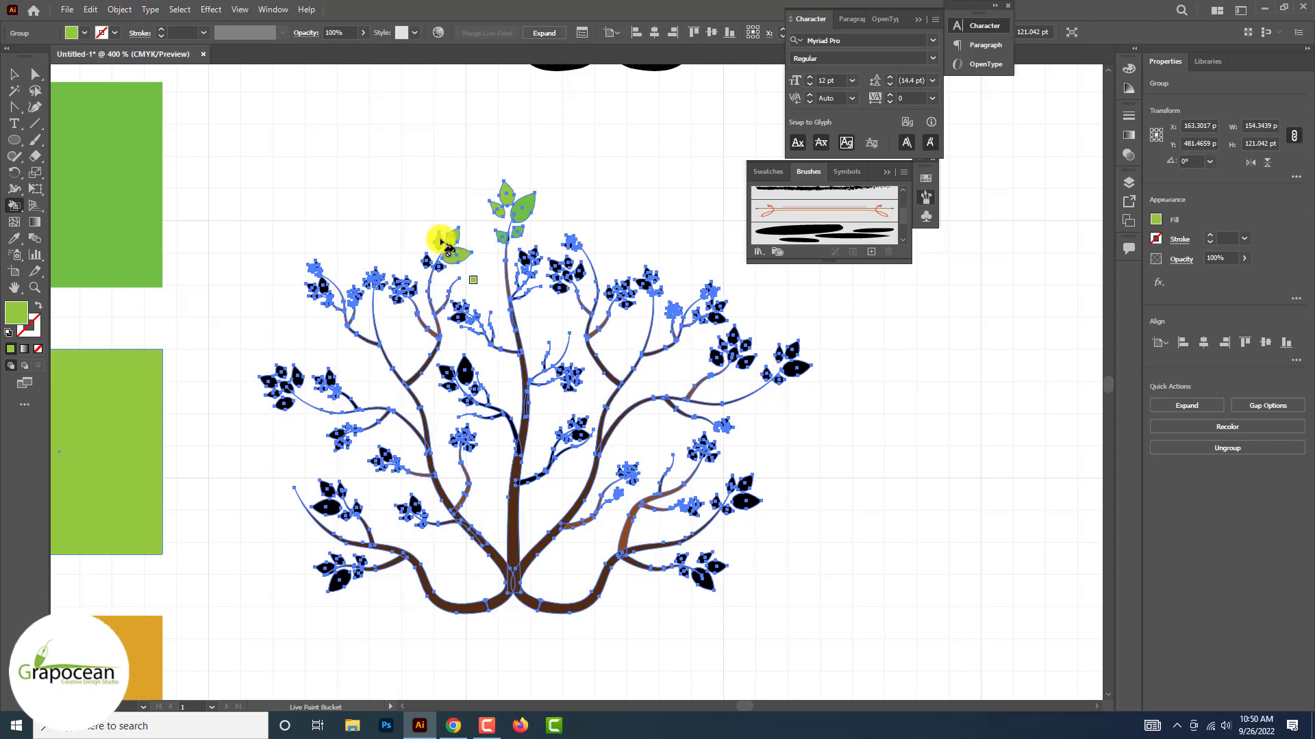
pyautogui.click(441, 257)
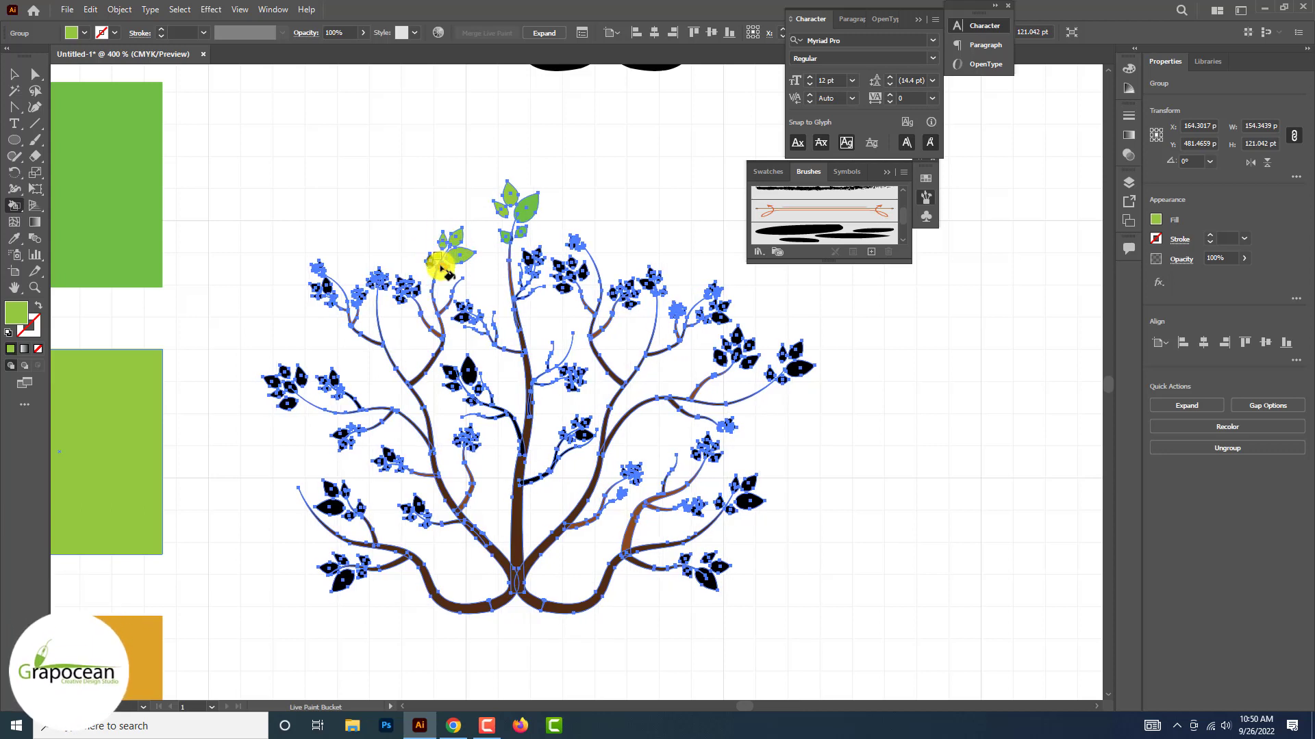
pyautogui.scroll(3, 441, 269)
pyautogui.scroll(-3, 425, 268)
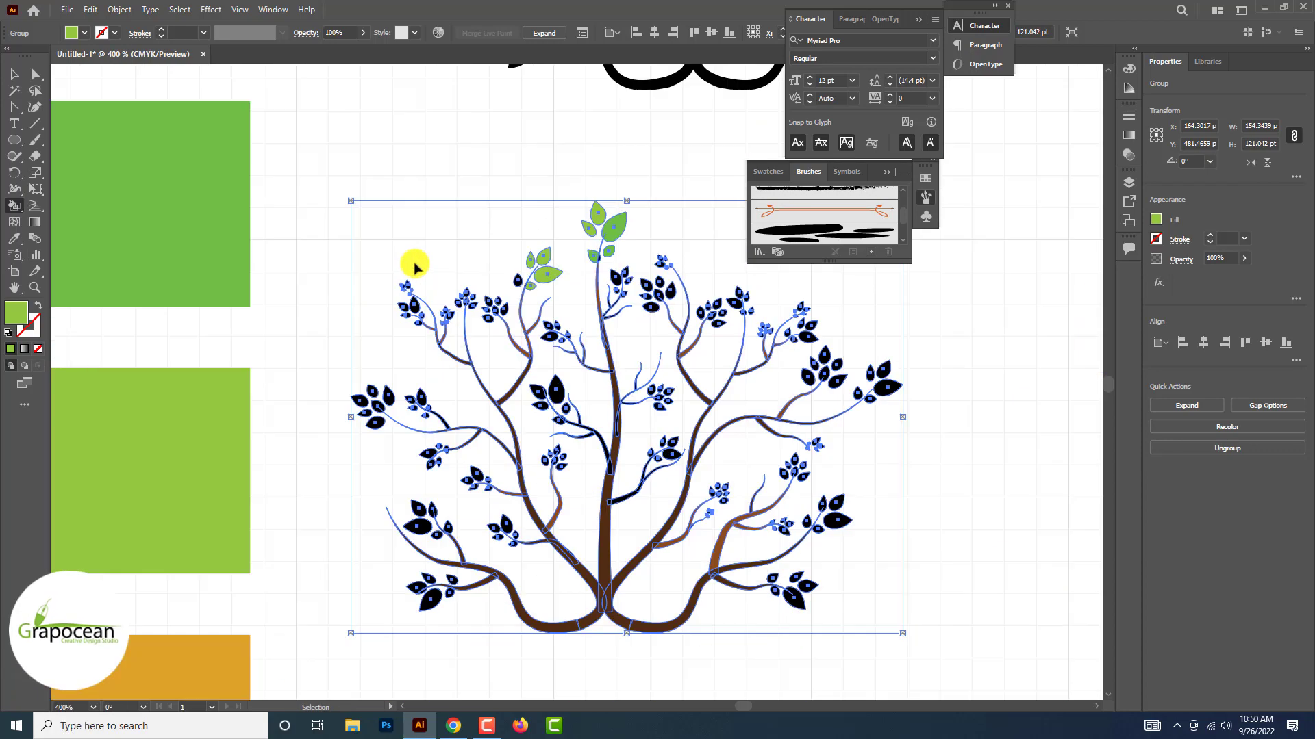
# Pick up the medium green swatch and paint the last upper-left cluster leaf and the black leaves just left of the trunk
pyautogui.scroll(2, 531, 280)
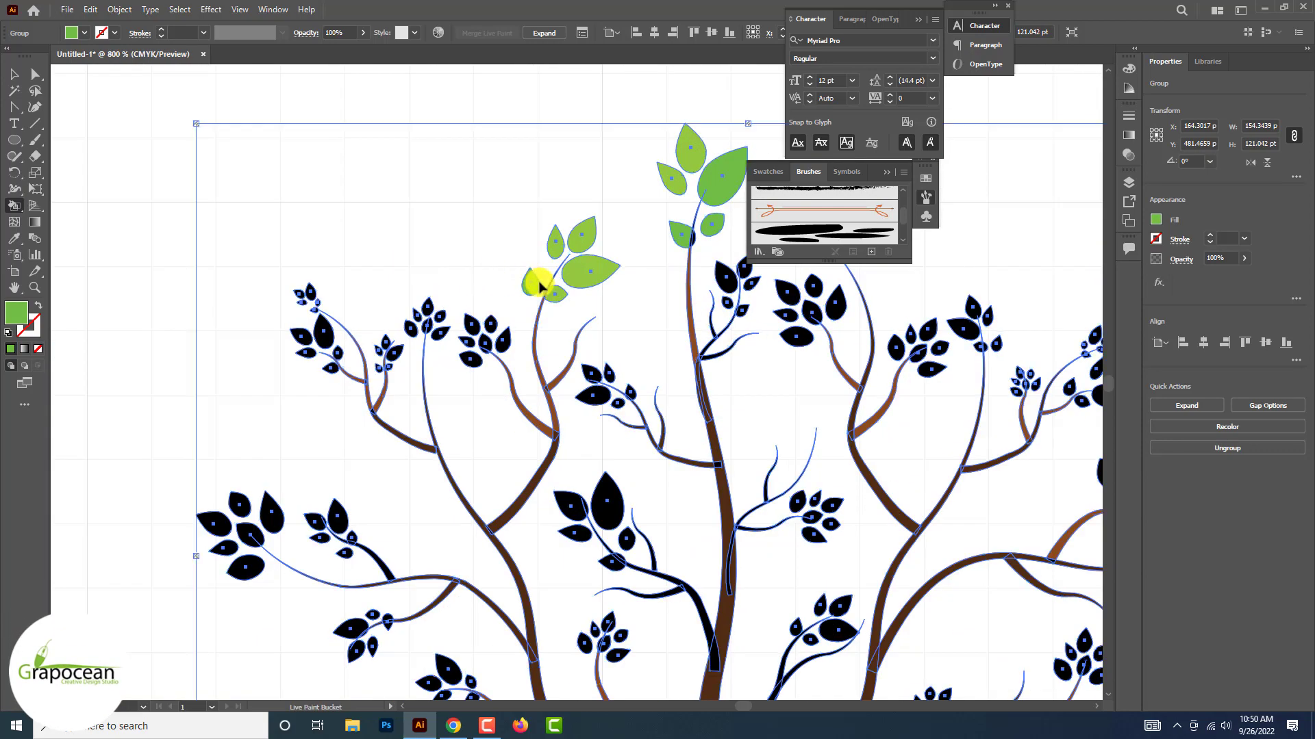
pyautogui.scroll(-2, 539, 284)
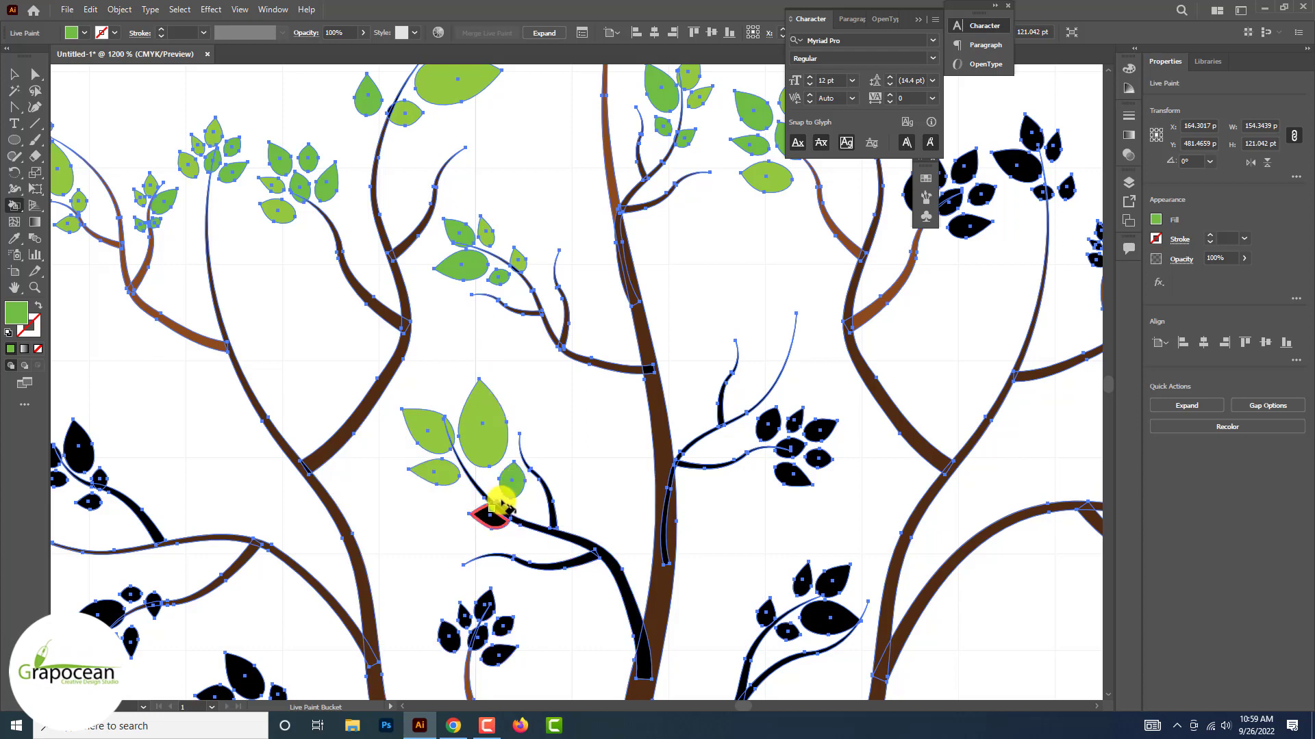
pyautogui.click(503, 505)
pyautogui.scroll(-1, 529, 520)
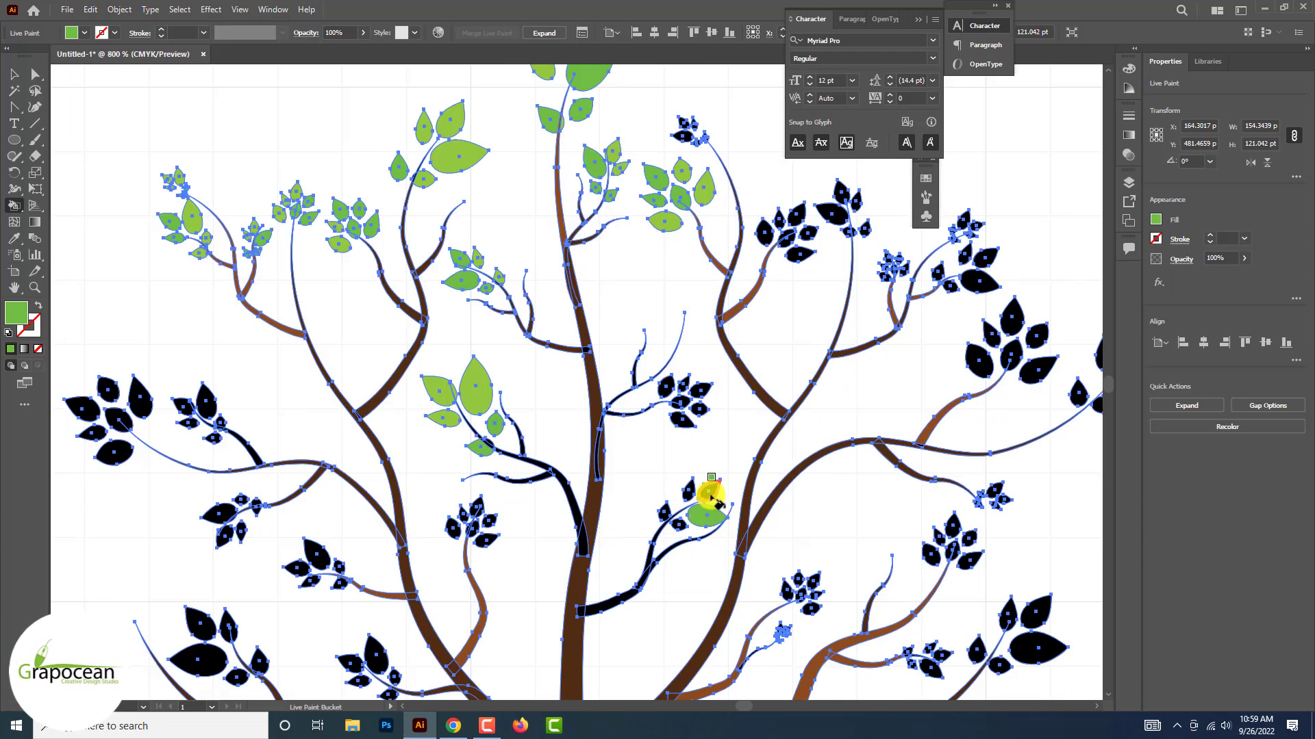
# Paint several leaves of the two clusters just right of the trunk medium green
pyautogui.scroll(1, 710, 399)
pyautogui.click(704, 390)
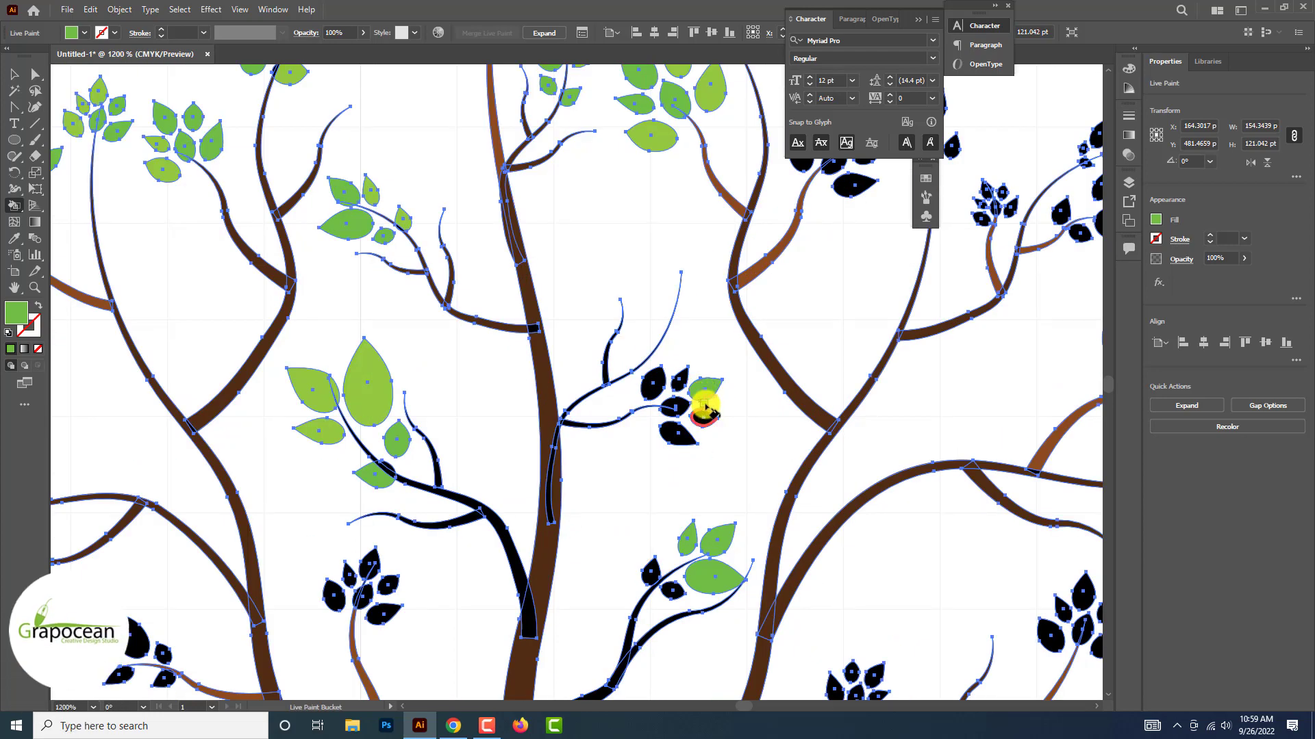
pyautogui.click(669, 410)
pyautogui.scroll(-1, 695, 419)
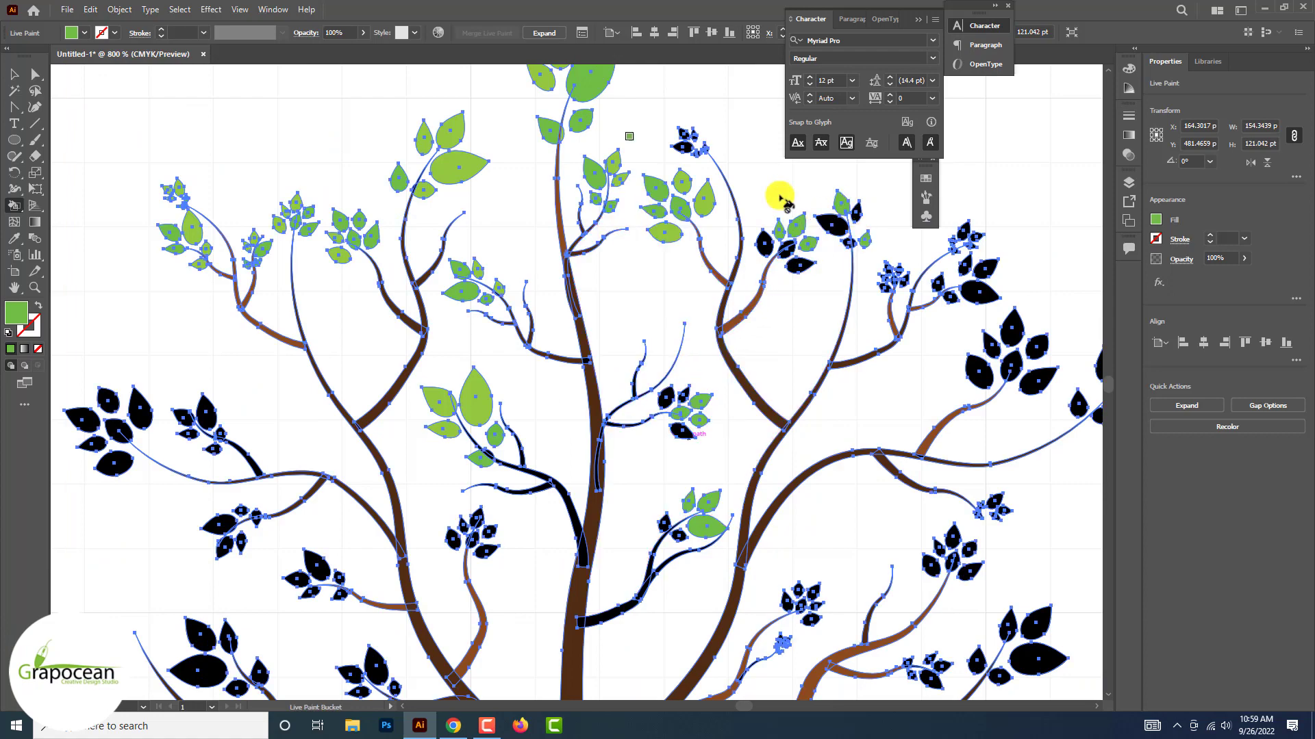
# Paint leaves of the outer upper-right cluster and the small cluster left of the trunk medium green, undoing a misplaced fill
pyautogui.click(1020, 332)
pyautogui.scroll(-1, 1034, 369)
pyautogui.scroll(1, 522, 458)
pyautogui.click(522, 458)
pyautogui.hotkey('ctrl', 'z')
pyautogui.scroll(5, 522, 465)
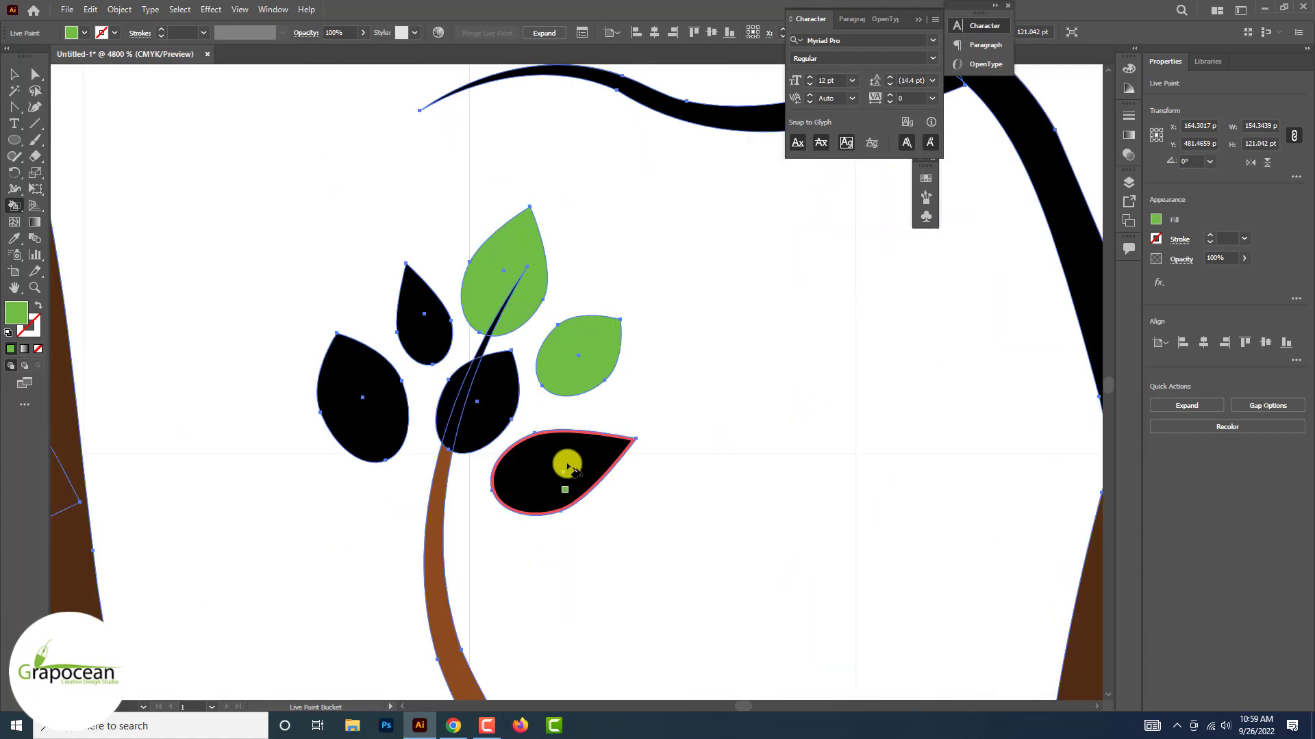
pyautogui.click(566, 469)
pyautogui.scroll(-4, 567, 470)
# Paint the larger leaves of the outer-left clusters medium green
pyautogui.click(179, 311)
pyautogui.click(130, 242)
pyautogui.click(169, 215)
pyautogui.scroll(-2, 267, 296)
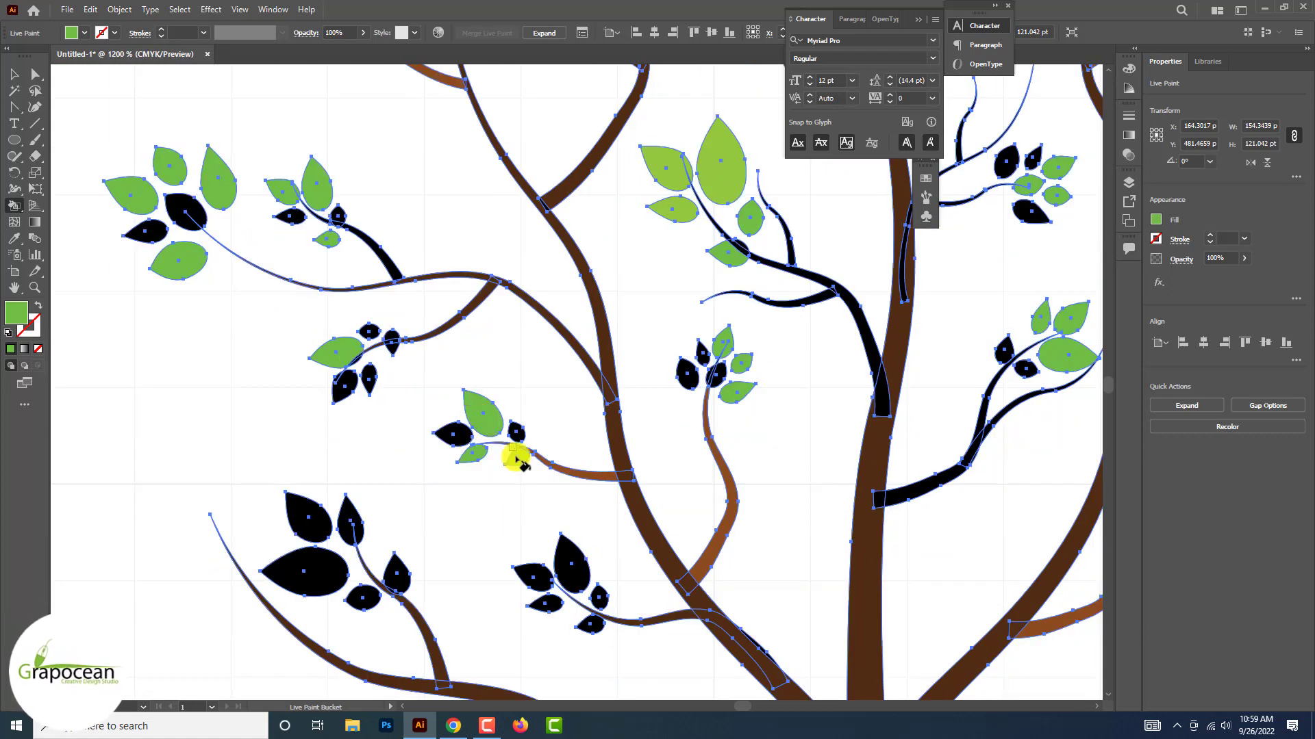
# Paint the larger leaves of the lower-left clusters medium green
pyautogui.scroll(-3, 315, 558)
pyautogui.click(315, 622)
pyautogui.click(299, 551)
pyautogui.scroll(2, 260, 569)
pyautogui.click(544, 640)
pyautogui.scroll(-4, 549, 639)
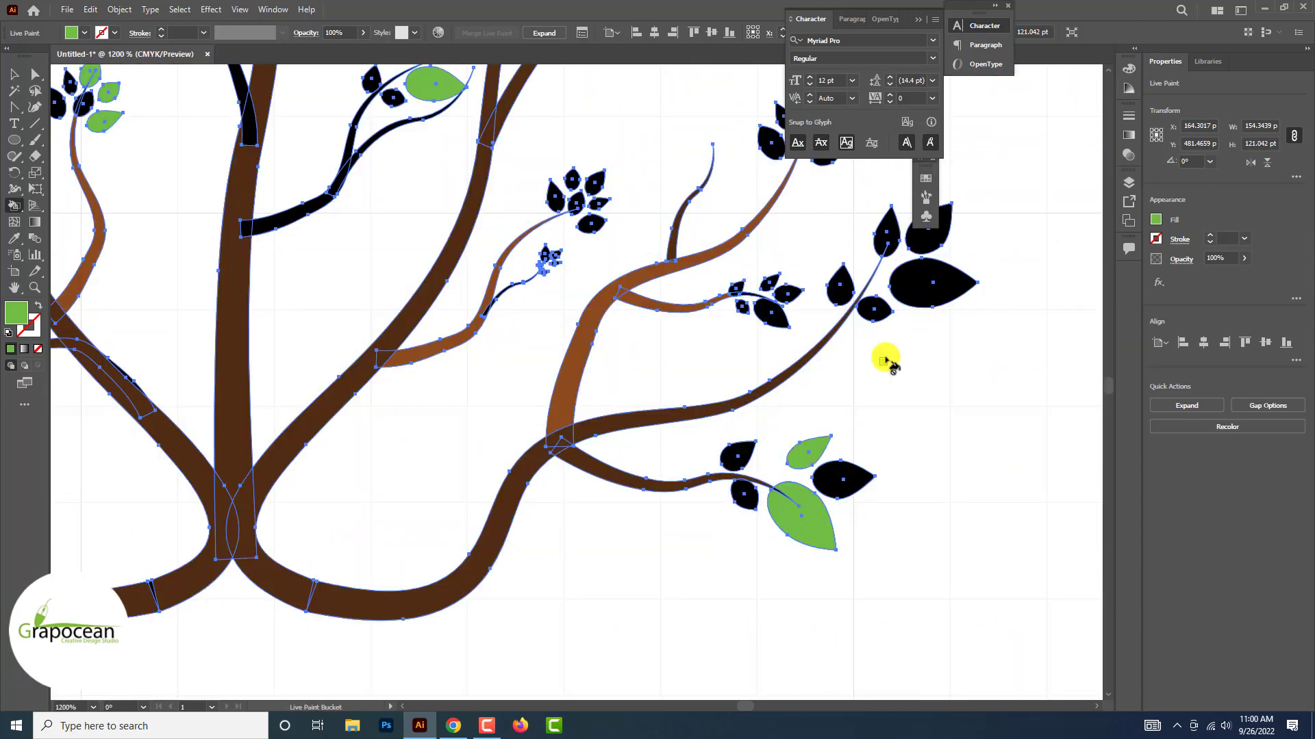
# Paint the large leaves of the lower-right clusters medium green
pyautogui.click(931, 285)
pyautogui.scroll(3, 919, 252)
pyautogui.click(938, 229)
pyautogui.scroll(-2, 938, 230)
pyautogui.click(691, 412)
pyautogui.click(687, 348)
# Paint the tiny leaf overlapping a reddish-brown twig on the right side medium green, including the part crossing the twig
pyautogui.scroll(3, 692, 363)
pyautogui.click(393, 311)
pyautogui.scroll(2, 384, 335)
pyautogui.click(792, 437)
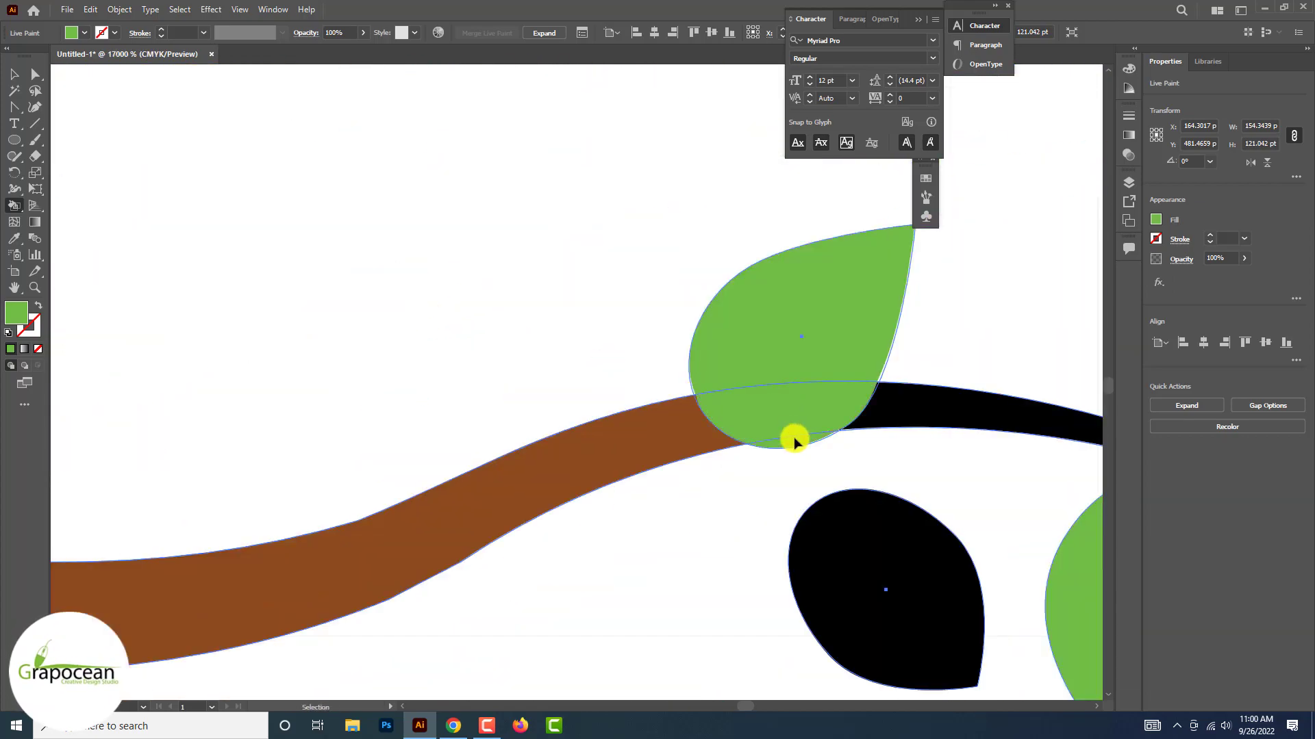
# Pick up the light green swatch and paint the three remaining black leaves of the small cluster left of the trunk
pyautogui.scroll(-3, 724, 223)
pyautogui.scroll(2, 385, 432)
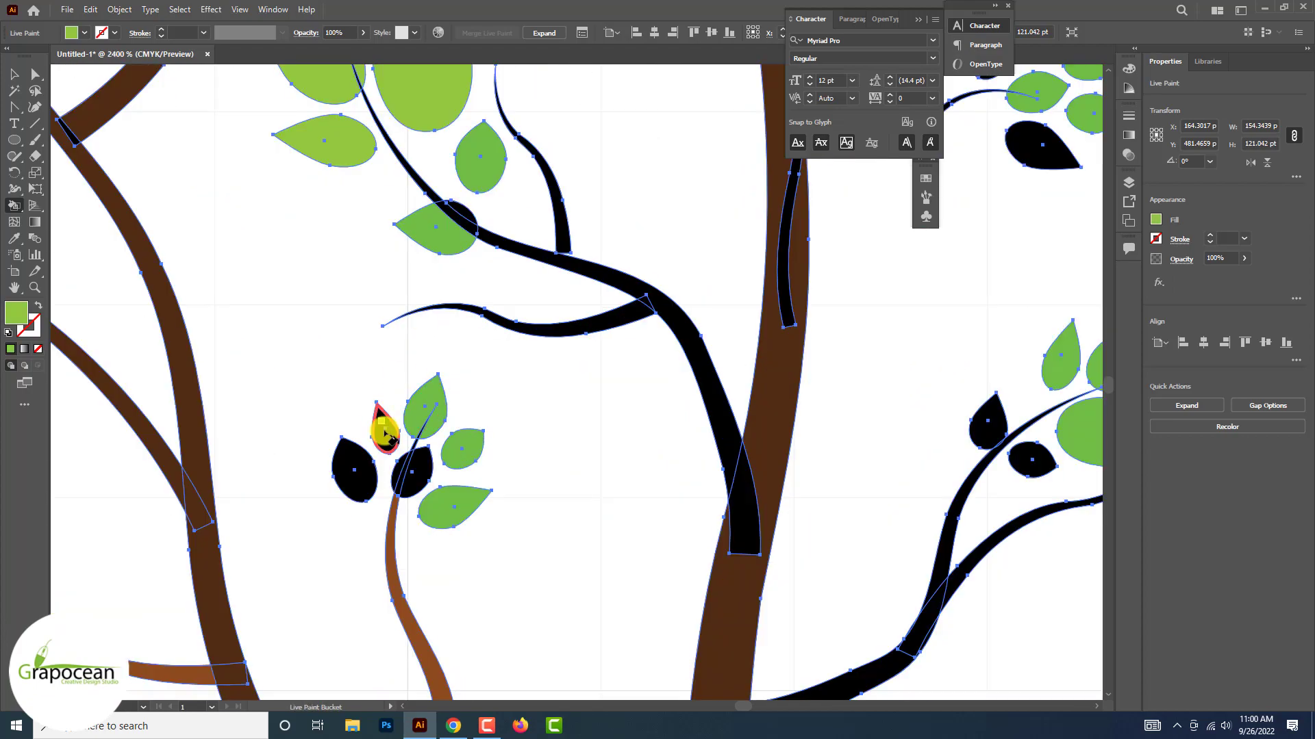
pyautogui.click(384, 432)
pyautogui.click(354, 468)
pyautogui.click(414, 471)
# Paint the remaining black leaves of the lower-left clusters light green
pyautogui.scroll(3, 425, 462)
pyautogui.scroll(-4, 302, 490)
pyautogui.scroll(2, 349, 445)
pyautogui.scroll(2, 349, 445)
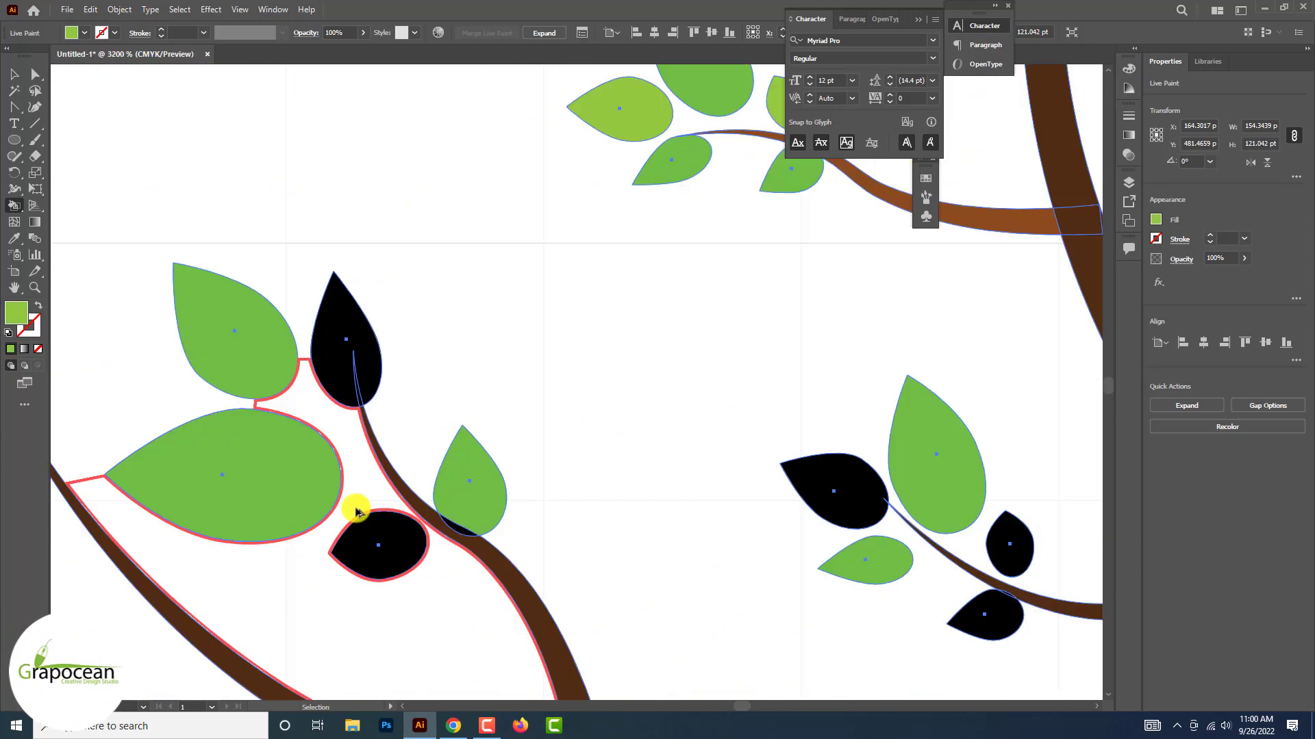
pyautogui.scroll(-4, 992, 619)
pyautogui.scroll(3, 454, 596)
pyautogui.click(434, 440)
pyautogui.scroll(3, 438, 507)
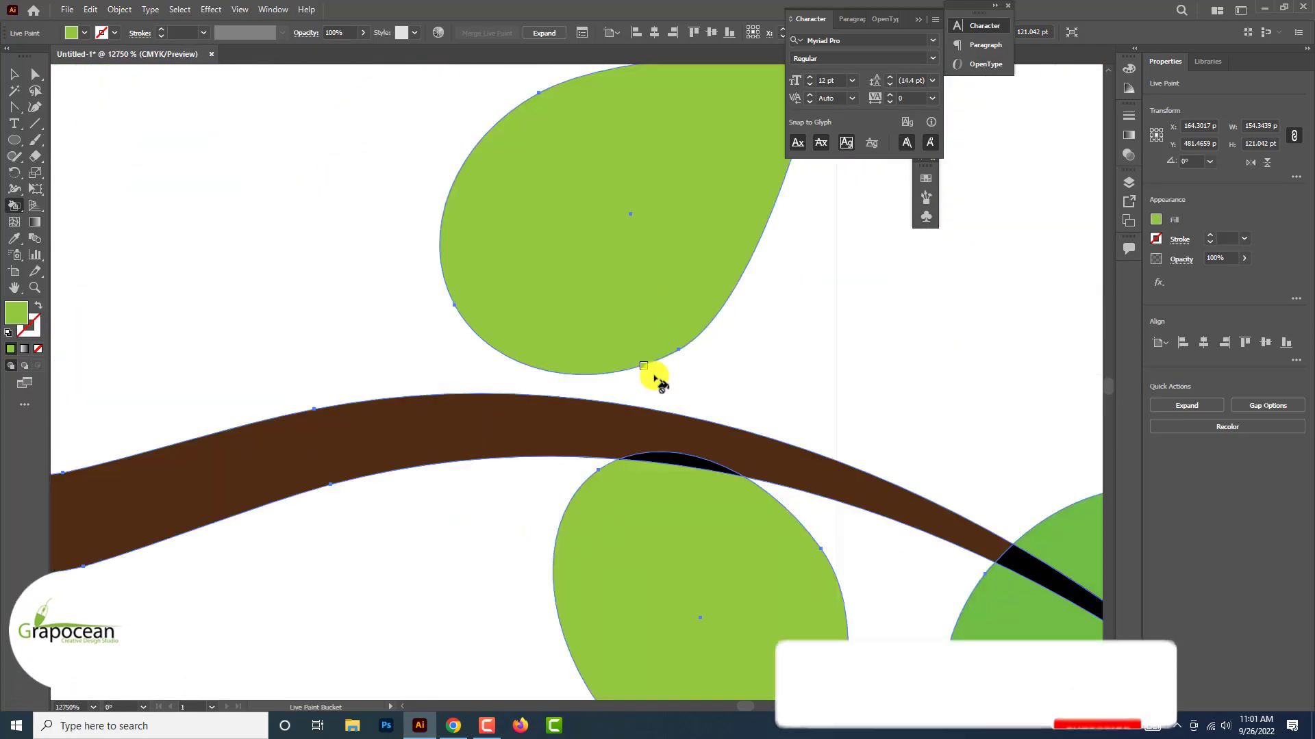
# Paint the remaining black leaves of the lower-right clusters light green
pyautogui.scroll(-5, 655, 375)
pyautogui.click(687, 393)
pyautogui.click(596, 418)
pyautogui.scroll(3, 712, 240)
pyautogui.click(760, 439)
pyautogui.click(562, 480)
pyautogui.scroll(-3, 569, 473)
pyautogui.click(579, 526)
# Paint leaves on the tiny twig beneath the inner lower-right cluster light green
pyautogui.scroll(2, 575, 528)
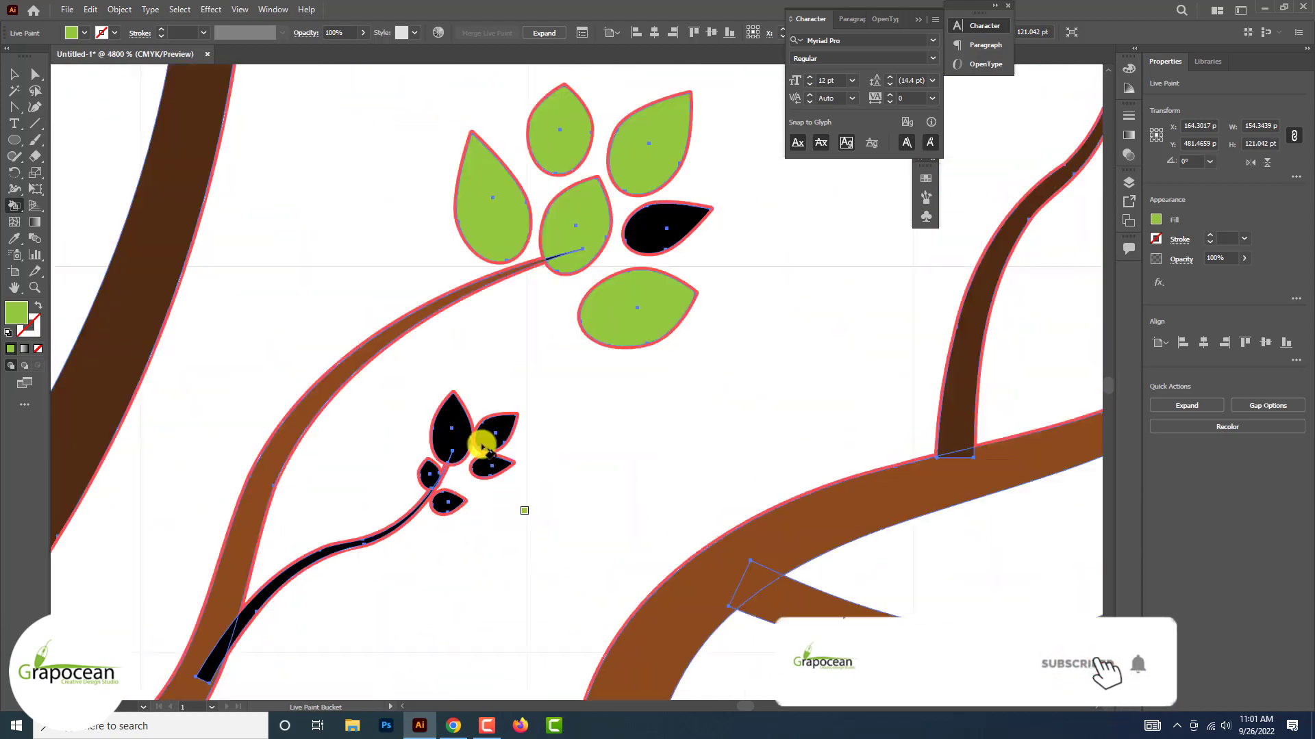
pyautogui.click(488, 444)
pyautogui.scroll(-3, 479, 445)
pyautogui.scroll(-3, 391, 362)
# Paint alternating leaves of the small clusters at the upper-right branch tips light green
pyautogui.click(685, 193)
pyautogui.scroll(2, 697, 214)
pyautogui.click(727, 288)
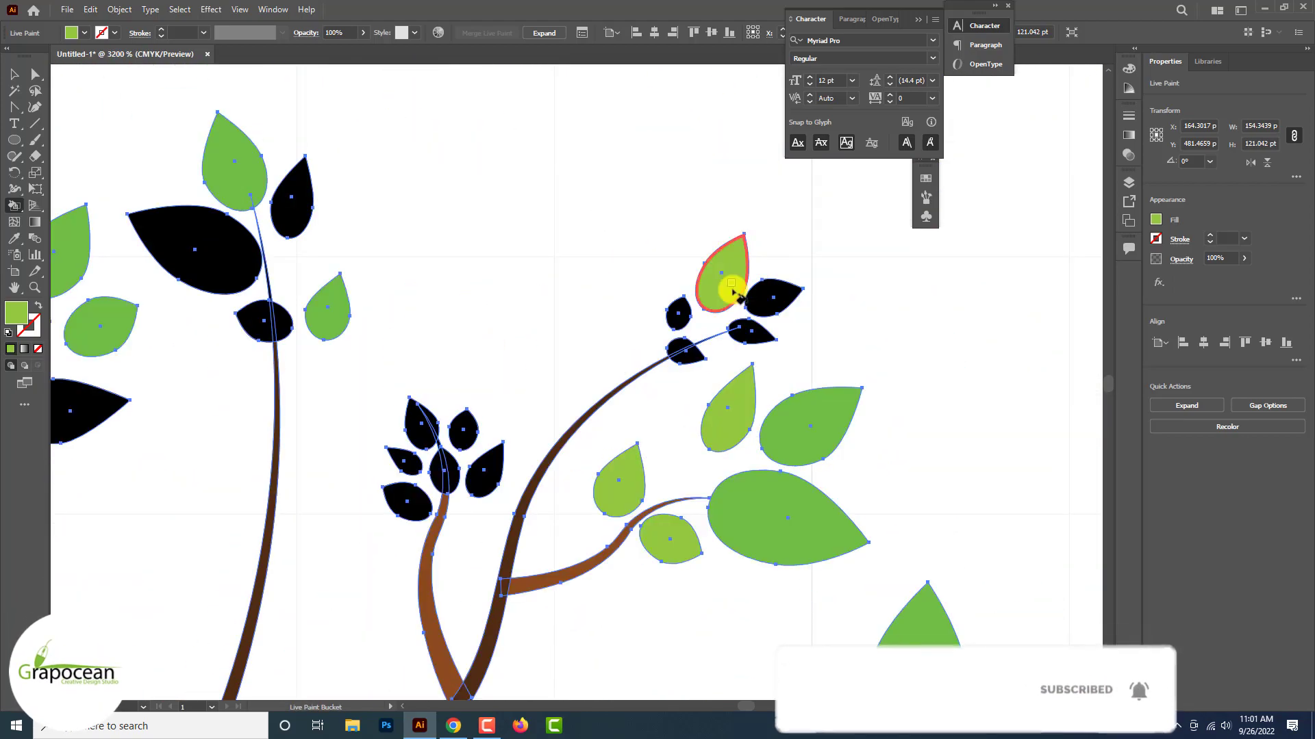
pyautogui.click(751, 332)
pyautogui.click(678, 315)
pyautogui.click(483, 471)
pyautogui.click(419, 431)
pyautogui.scroll(-5, 414, 445)
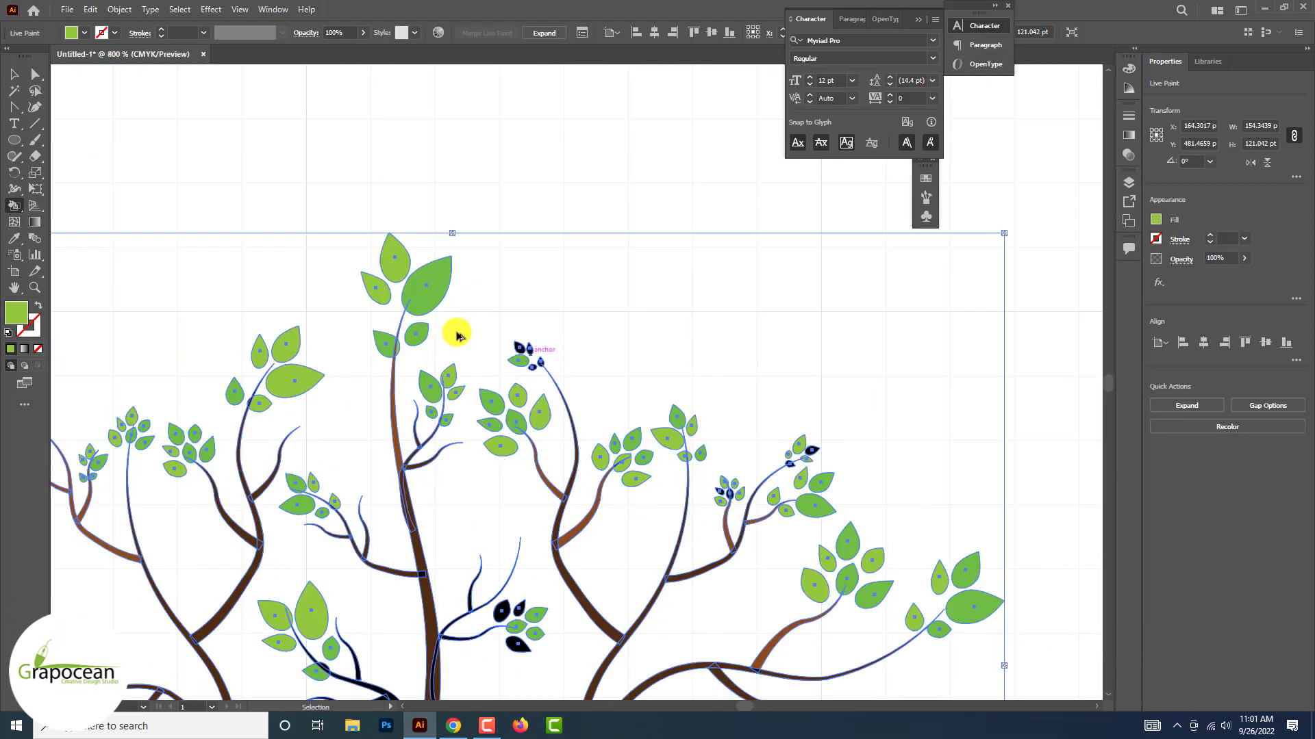
# Paint the remaining black leaves of the cluster hanging below the outer-left branch light green
pyautogui.scroll(-1, 577, 445)
pyautogui.scroll(4, 344, 534)
pyautogui.click(258, 261)
pyautogui.scroll(3, 517, 474)
pyautogui.click(470, 493)
pyautogui.click(557, 352)
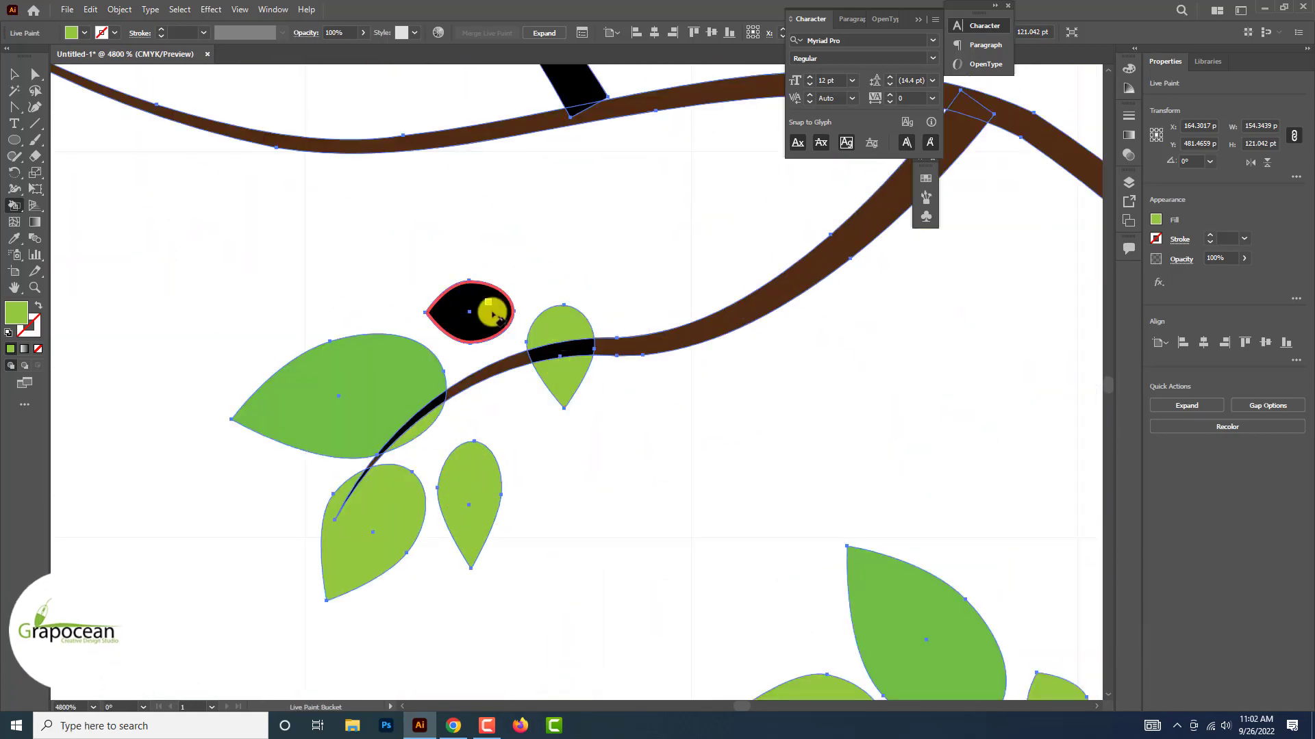
pyautogui.click(493, 310)
# Fill further black leaves with light green and switch back to the Selection tool
pyautogui.scroll(-6, 486, 398)
pyautogui.scroll(4, 1068, 435)
pyautogui.click(934, 405)
pyautogui.click(878, 397)
pyautogui.scroll(-4, 874, 399)
pyautogui.scroll(-2, 767, 500)
pyautogui.click(14, 74)
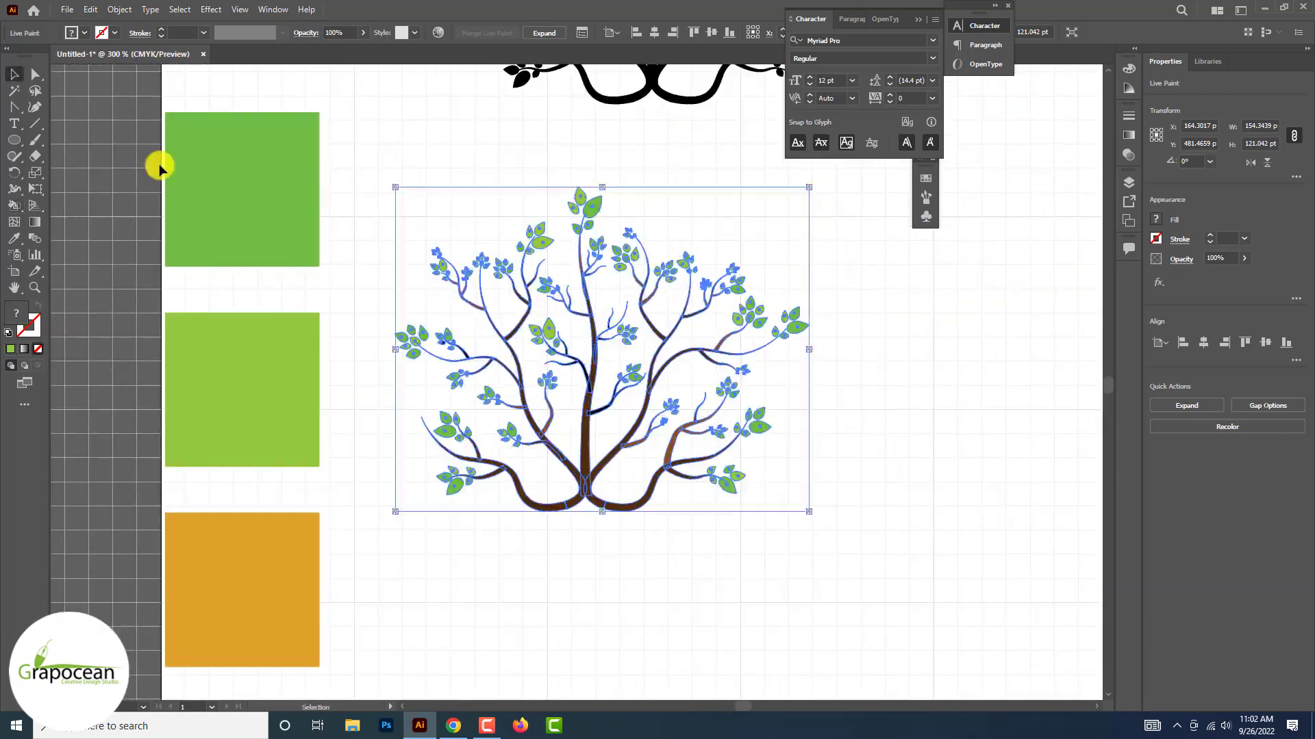
# Deselect and reselect the tree, and paint the small leaves on the black outer-left twig light green
pyautogui.click(343, 260)
pyautogui.scroll(5, 450, 357)
pyautogui.click(558, 385)
pyautogui.press('k')
pyautogui.scroll(4, 500, 304)
pyautogui.click(399, 383)
pyautogui.click(161, 395)
pyautogui.scroll(-2, 224, 332)
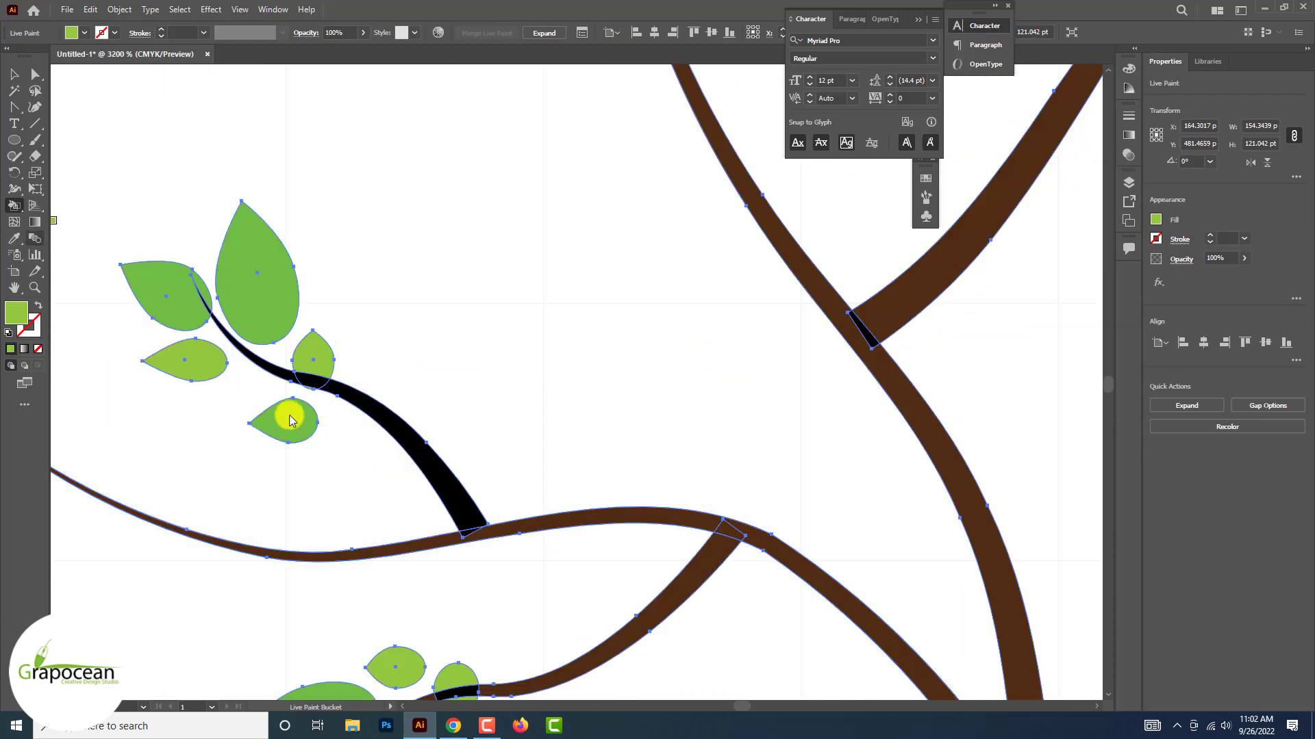
# Paint the black twigs on the left side of the tree dark brown
pyautogui.keyDown('alt'); pyautogui.click(479, 541); pyautogui.keyUp('alt')
pyautogui.click(404, 429)
pyautogui.scroll(-4, 270, 385)
pyautogui.scroll(2, 452, 281)
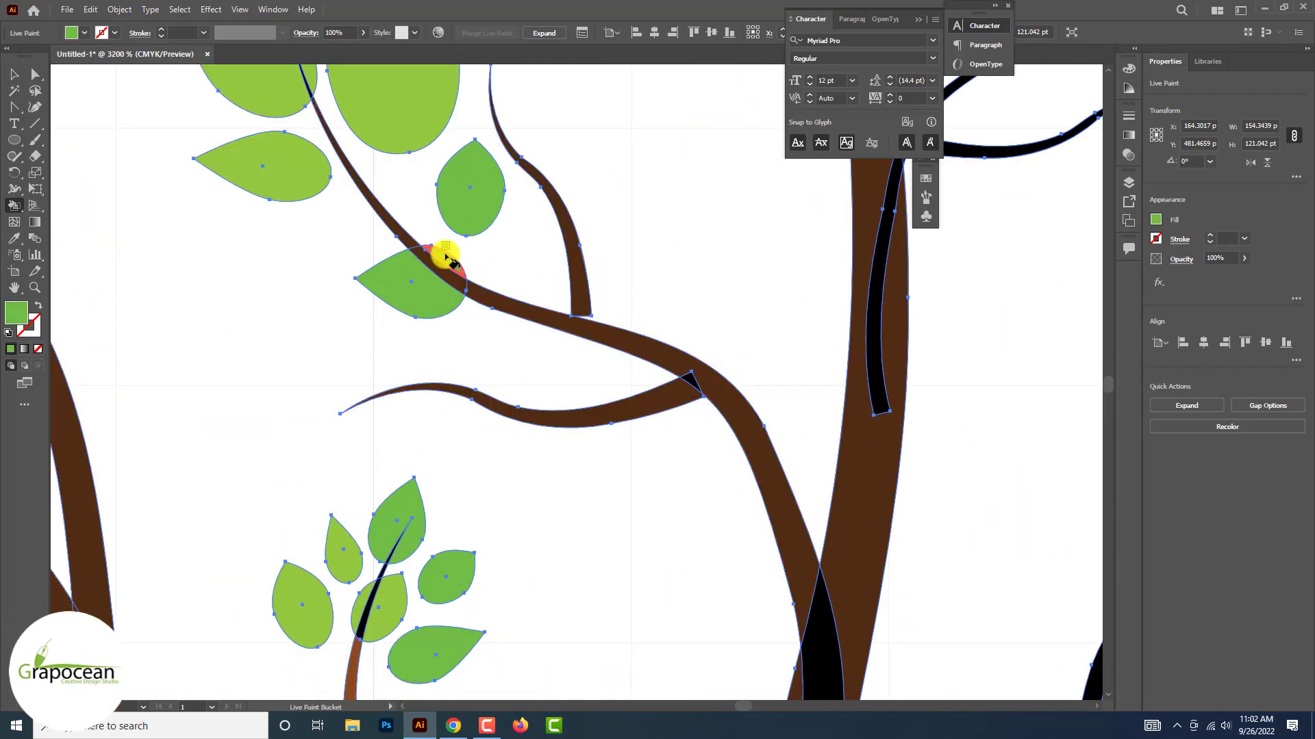
# Paint missed black slivers of the leaves left of the trunk medium green
pyautogui.scroll(-2, 445, 256)
pyautogui.scroll(2, 643, 381)
pyautogui.keyDown('alt'); pyautogui.click(235, 367); pyautogui.keyUp('alt')
pyautogui.scroll(-4, 611, 295)
# Paint the lower twig right of the trunk and the inner right-hand twigs dark brown, and deselect the tree
pyautogui.moveTo(483, 394); pyautogui.dragTo(624, 294)
pyautogui.scroll(2, 705, 541)
pyautogui.click(774, 332)
pyautogui.scroll(-2, 595, 382)
pyautogui.scroll(3, 602, 384)
pyautogui.scroll(-4, 656, 269)
pyautogui.press('v')
pyautogui.click(575, 610)
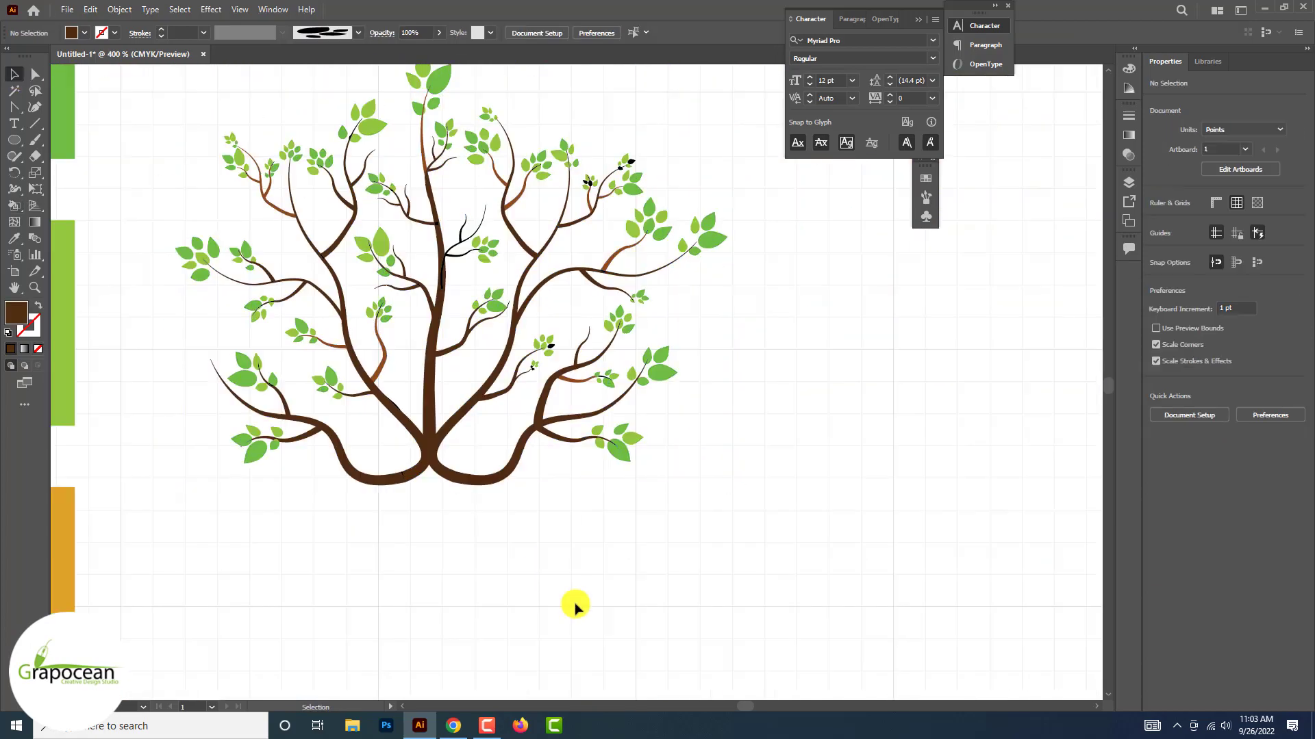
# Reselect the tree, sample the medium green and paint the black leaves on the tiny inner lower-right twig
pyautogui.scroll(3, 562, 295)
pyautogui.click(383, 439)
pyautogui.click(14, 239)
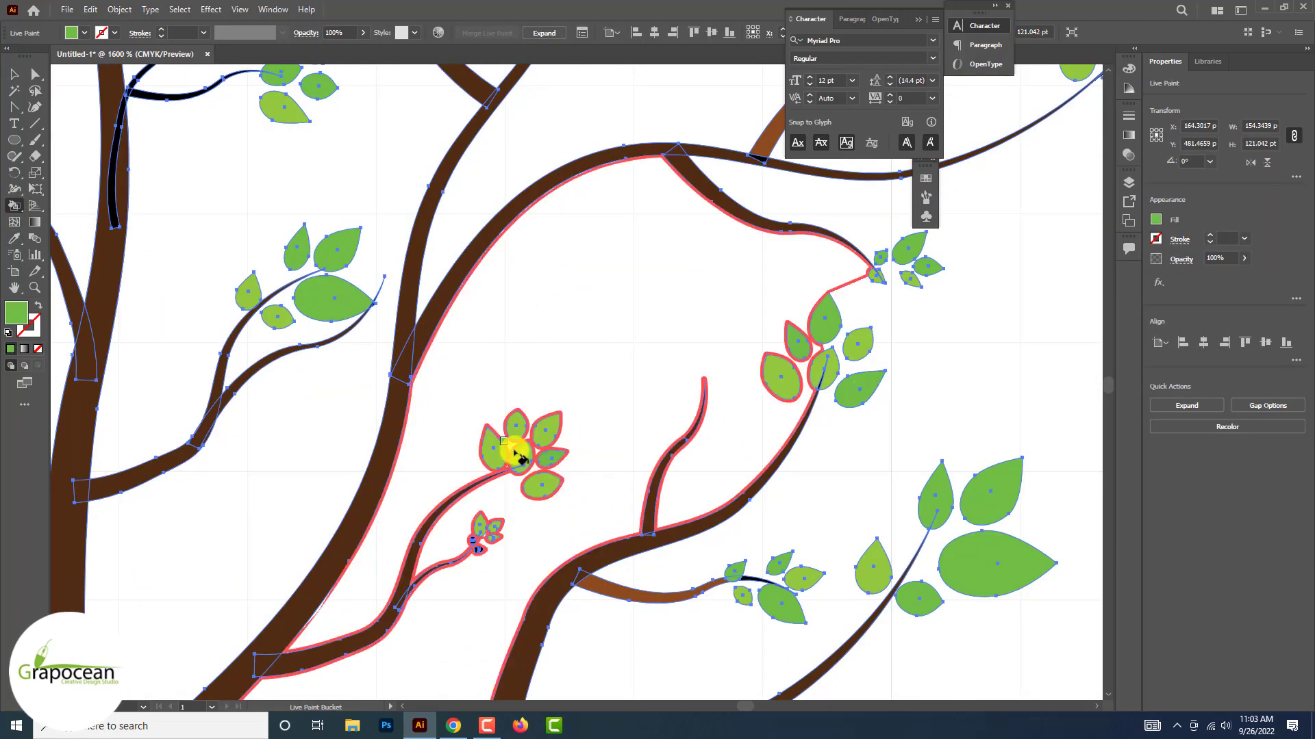
pyautogui.scroll(3, 483, 548)
pyautogui.click(445, 461)
pyautogui.click(425, 437)
pyautogui.scroll(4, 419, 428)
pyautogui.scroll(-3, 417, 430)
# Paint the black tip segments of the tiny inner lower-right twig dark brown where it crosses the leaves
pyautogui.keyDown('alt'); pyautogui.click(570, 434); pyautogui.keyUp('alt')
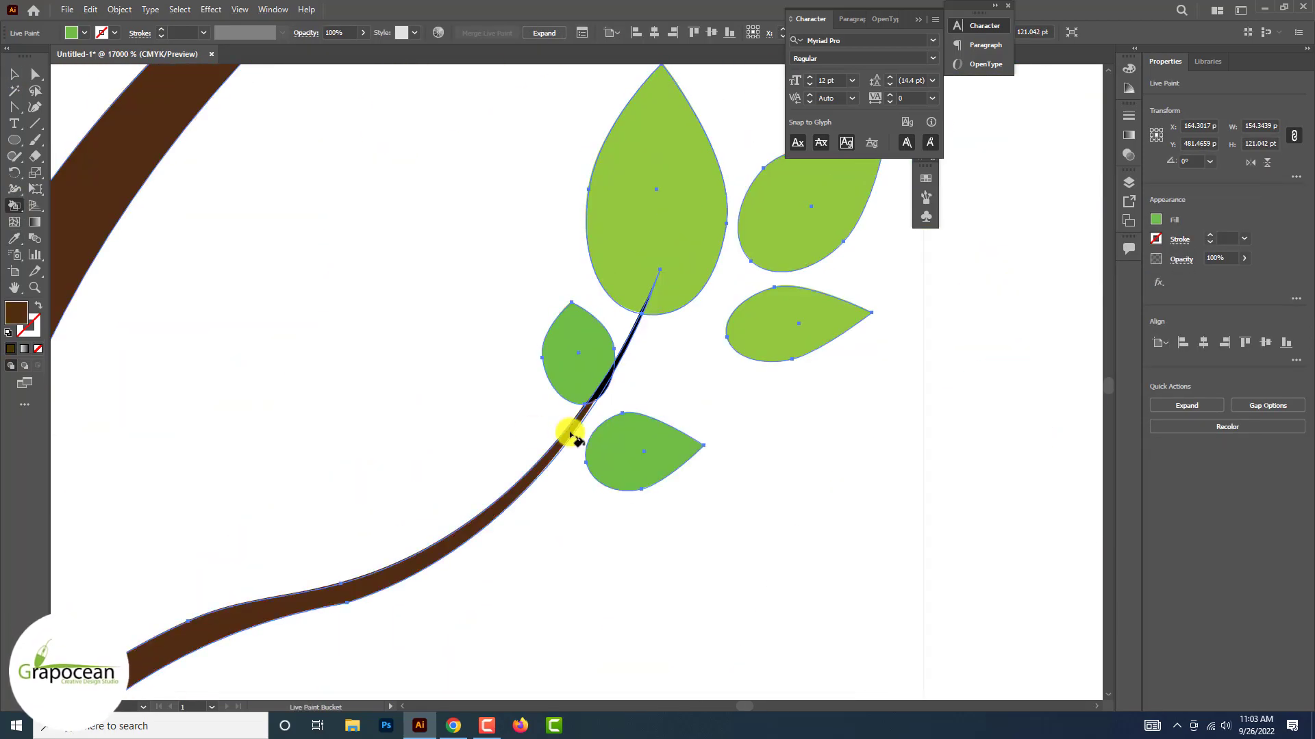
pyautogui.scroll(3, 570, 434)
pyautogui.keyDown('alt'); pyautogui.click(520, 568); pyautogui.keyUp('alt')
pyautogui.click(583, 465)
pyautogui.scroll(1, 625, 373)
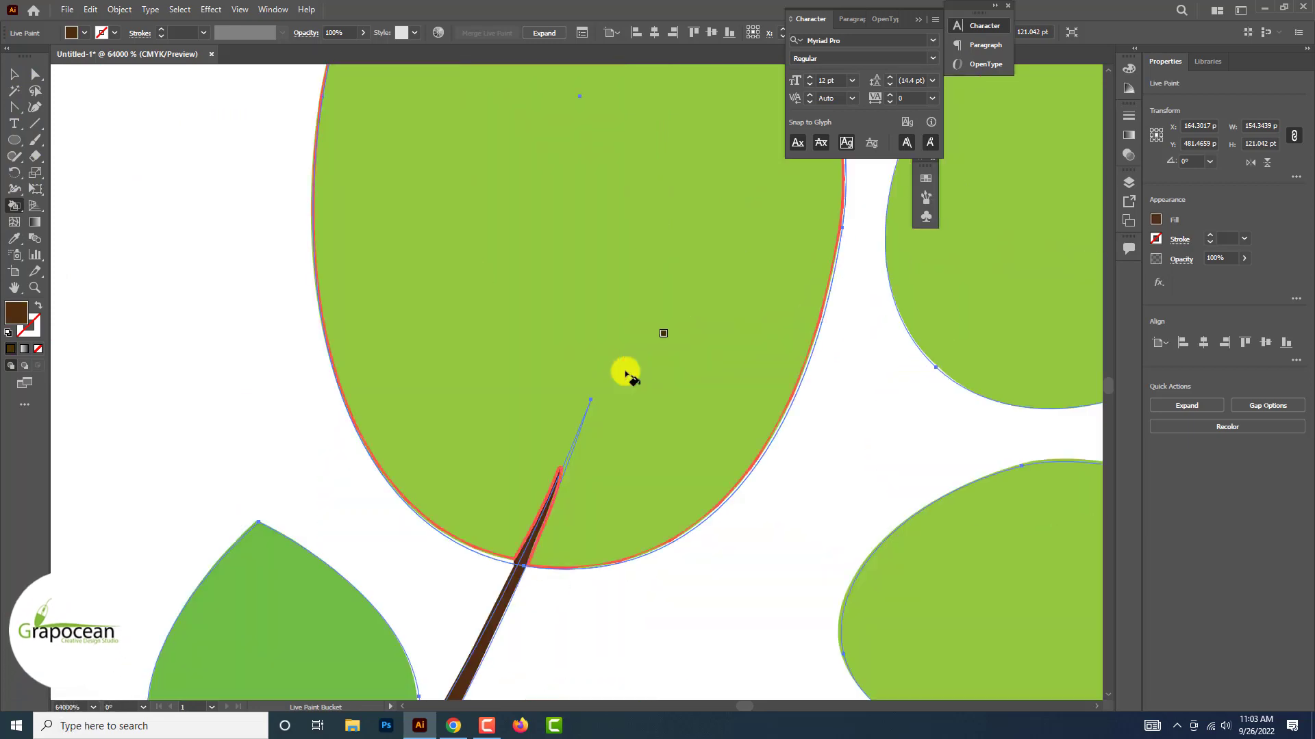
# Deselect and reselect the tree, and paint the black sliver where the twig joins the branch left of the trunk dark brown
pyautogui.scroll(-5, 625, 372)
pyautogui.press('v')
pyautogui.click(376, 369)
pyautogui.scroll(-4, 376, 369)
pyautogui.scroll(4, 424, 352)
pyautogui.click(423, 353)
pyautogui.scroll(4, 421, 351)
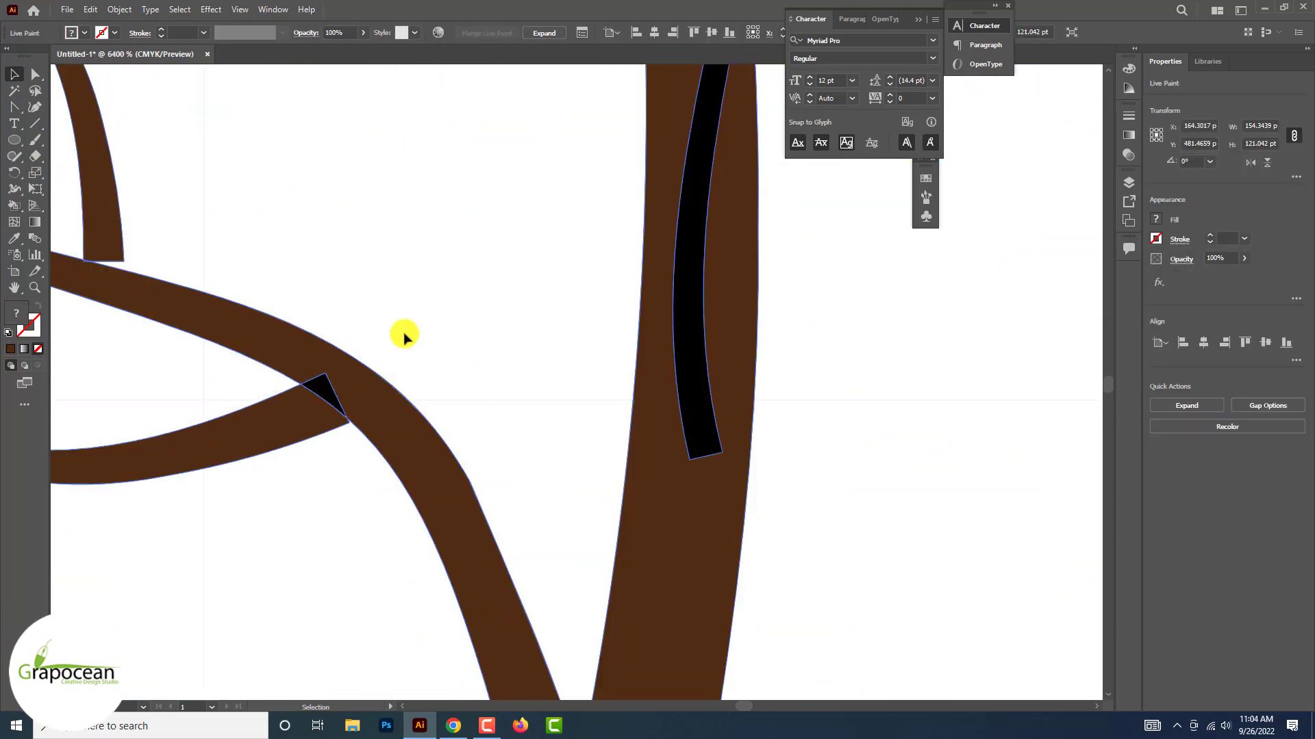
pyautogui.click(326, 393)
pyautogui.click(15, 74)
pyautogui.scroll(-4, 438, 438)
pyautogui.scroll(3, 410, 439)
pyautogui.moveTo(410, 439); pyautogui.dragTo(417, 432)
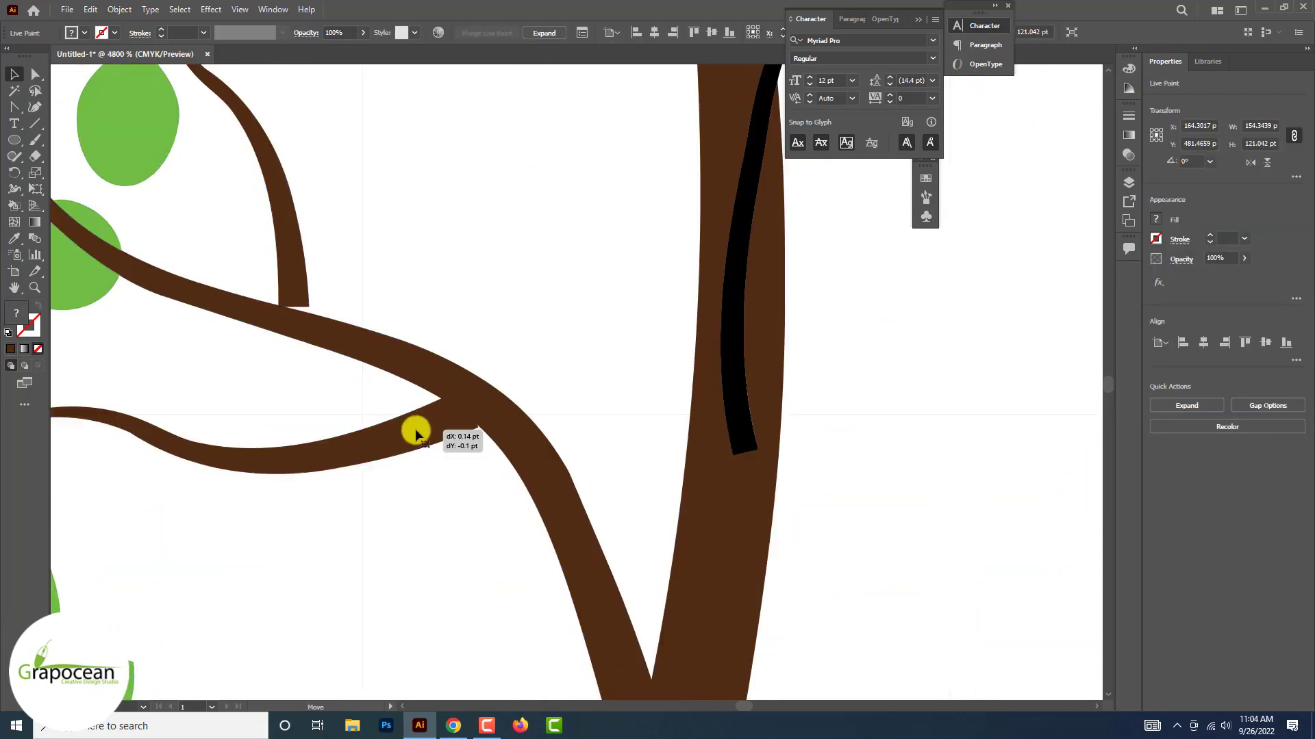
pyautogui.hotkey('ctrl', 'z')
pyautogui.click(541, 321)
# Reselect the tree and paint the black twigs branching off just right of the trunk dark brown with the Live Paint Bucket
pyautogui.scroll(-2, 540, 322)
pyautogui.click(457, 330)
pyautogui.click(14, 205)
pyautogui.scroll(3, 649, 147)
pyautogui.click(651, 304)
pyautogui.click(683, 268)
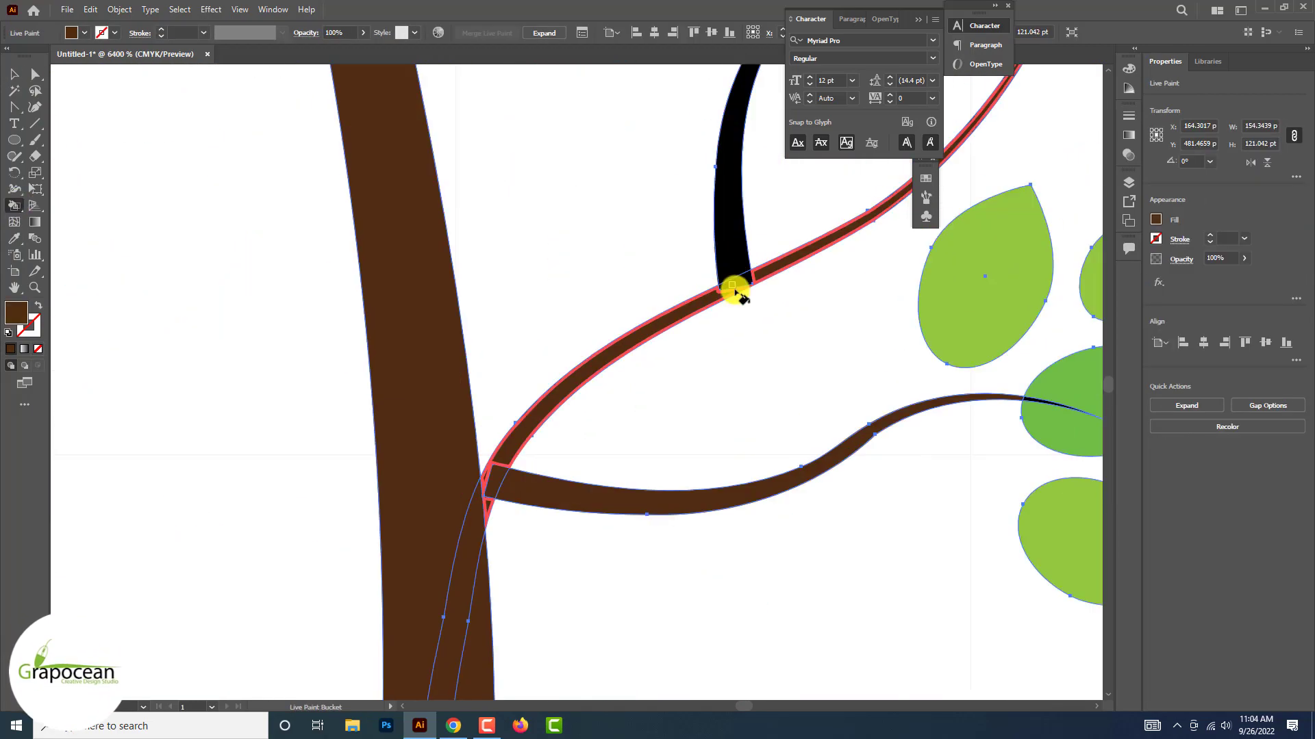
pyautogui.click(735, 279)
# Paint the small upper-right twig dark brown through the leaves it crosses
pyautogui.scroll(-4, 737, 291)
pyautogui.hscroll(7, 655, 208)
pyautogui.scroll(4, 972, 219)
pyautogui.scroll(-4, 934, 383)
pyautogui.click(982, 294)
pyautogui.keyDown('alt'); pyautogui.click(1020, 223); pyautogui.keyUp('alt')
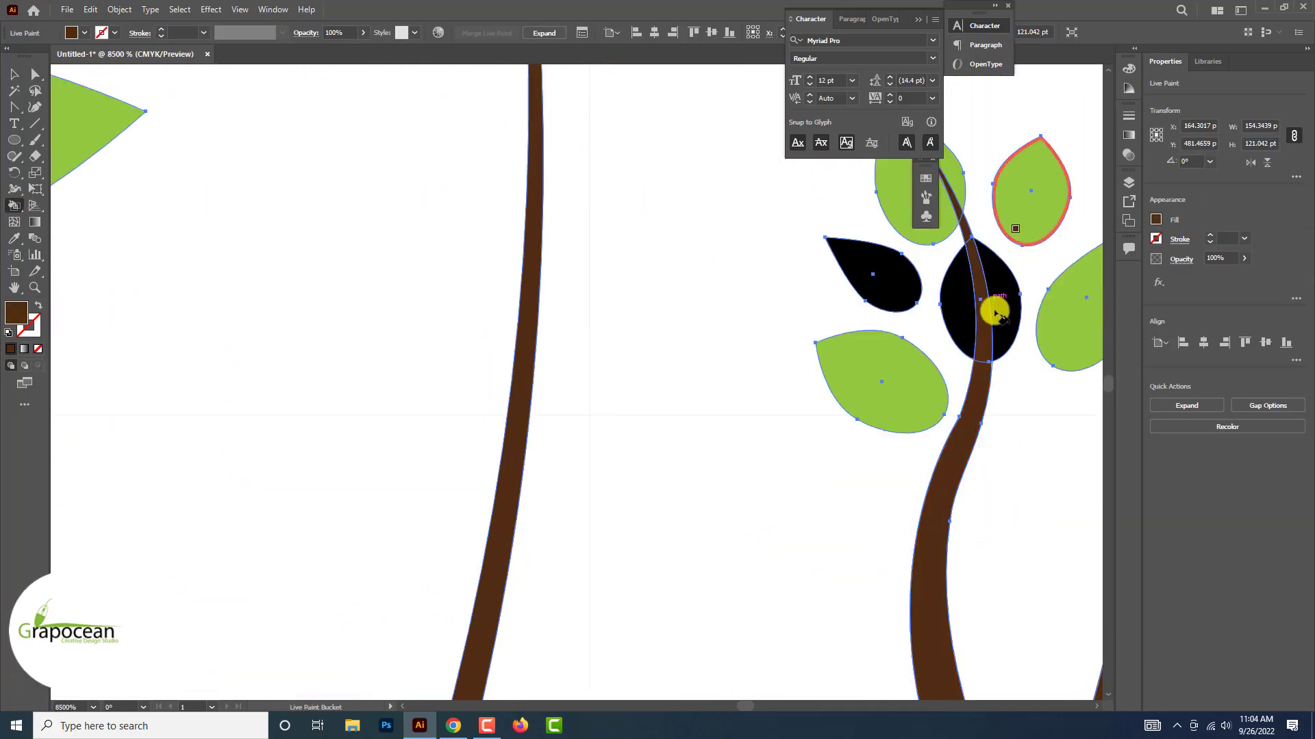
# Paint both halves of the black leaf crossed by the small twig, and the black leaf beside it, light green
pyautogui.click(1000, 310)
pyautogui.click(960, 301)
pyautogui.click(890, 286)
pyautogui.scroll(-2, 890, 286)
pyautogui.click(14, 74)
pyautogui.scroll(-3, 416, 373)
pyautogui.scroll(3, 775, 287)
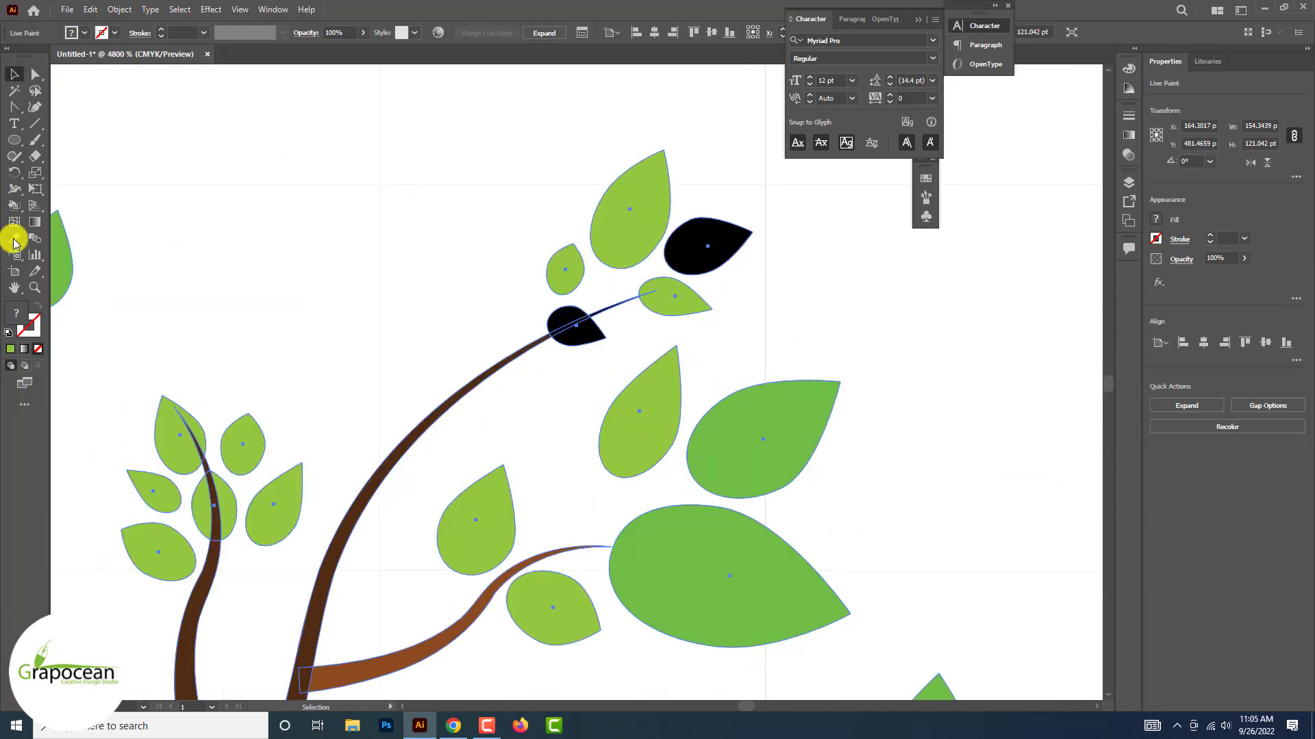
# Paint the two remaining black leaves around the long thin twig's tip darker green, including both halves of the crossed leaf, and deselect the tree
pyautogui.click(14, 205)
pyautogui.keyDown('alt'); pyautogui.click(753, 431); pyautogui.keyUp('alt')
pyautogui.click(690, 261)
pyautogui.scroll(3, 575, 335)
pyautogui.click(674, 252)
pyautogui.keyDown('alt'); pyautogui.click(561, 285); pyautogui.keyUp('alt')
pyautogui.click(706, 202)
pyautogui.scroll(-2, 712, 213)
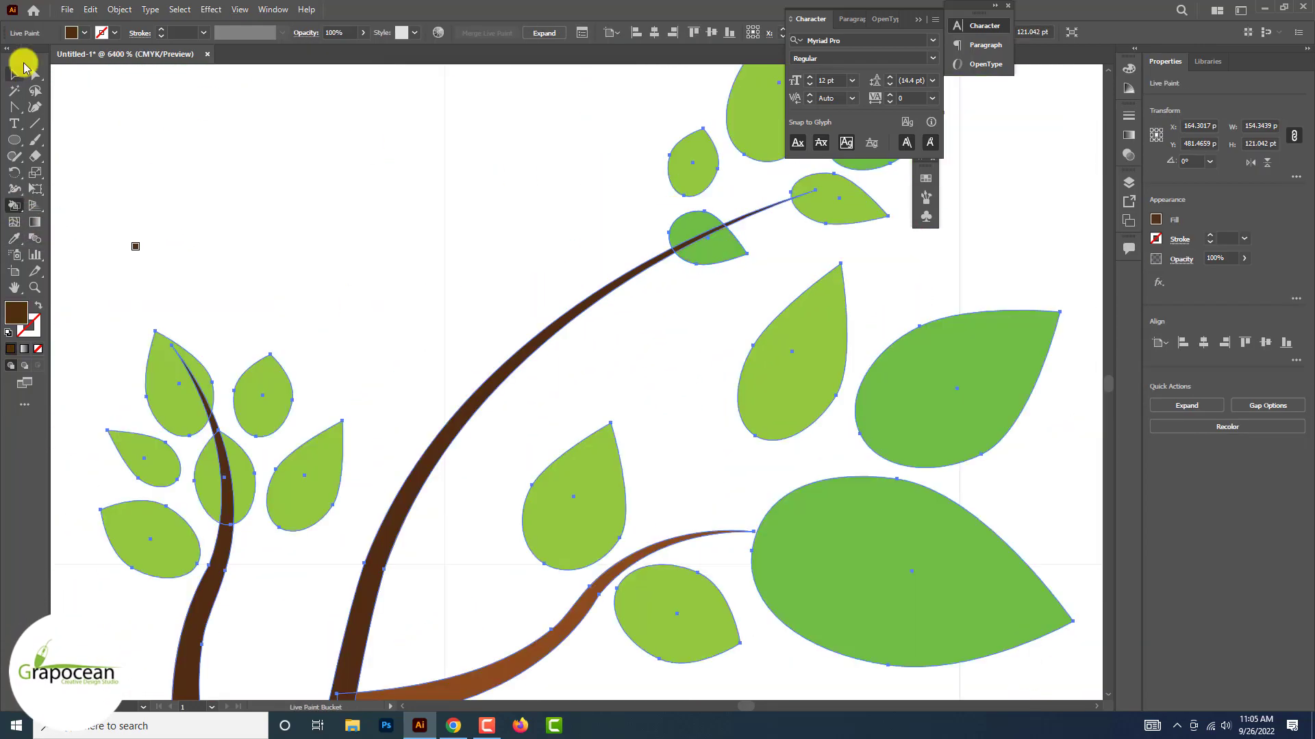
pyautogui.click(14, 74)
pyautogui.click(685, 288)
# Paint the black sliver along the lower branch left of the trunk with the light brown of the neighbouring twig
pyautogui.scroll(-7, 685, 287)
pyautogui.scroll(-3, 581, 490)
pyautogui.click(581, 490)
pyautogui.scroll(10, 648, 557)
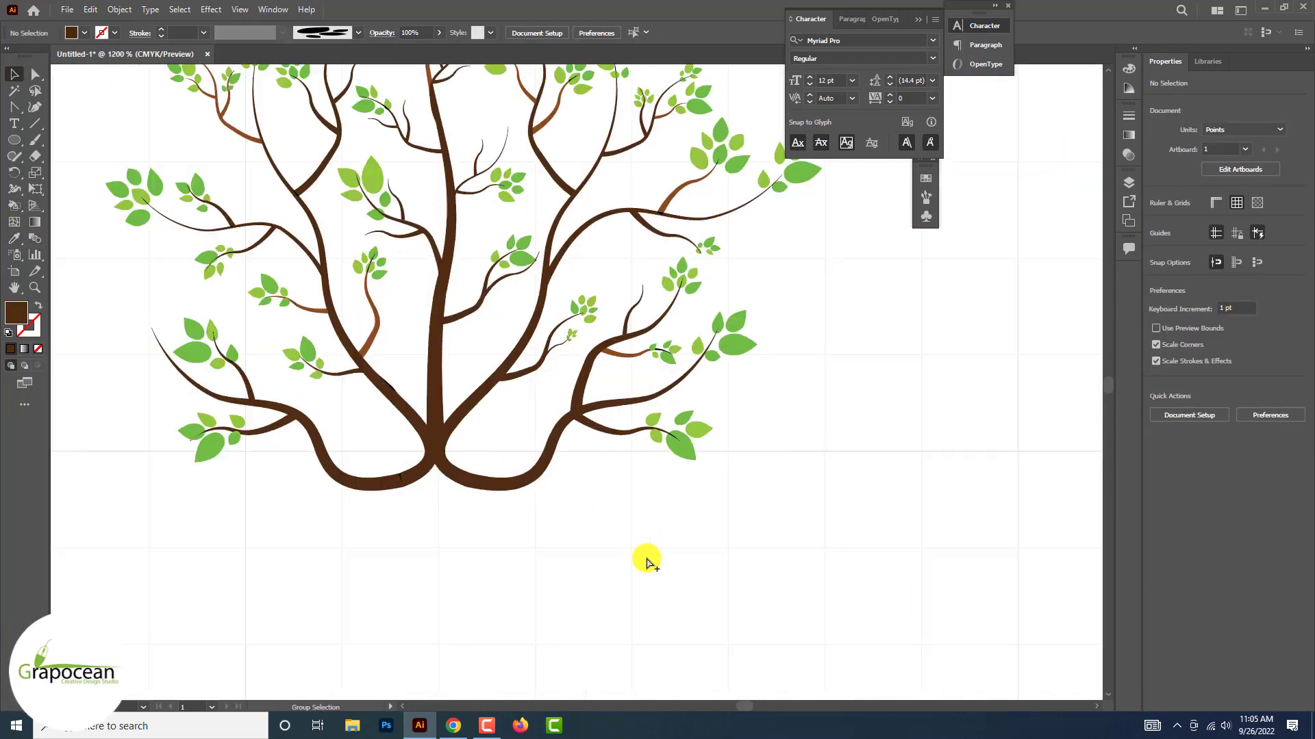
pyautogui.scroll(-2, 281, 432)
pyautogui.press('k')
pyautogui.scroll(6, 282, 513)
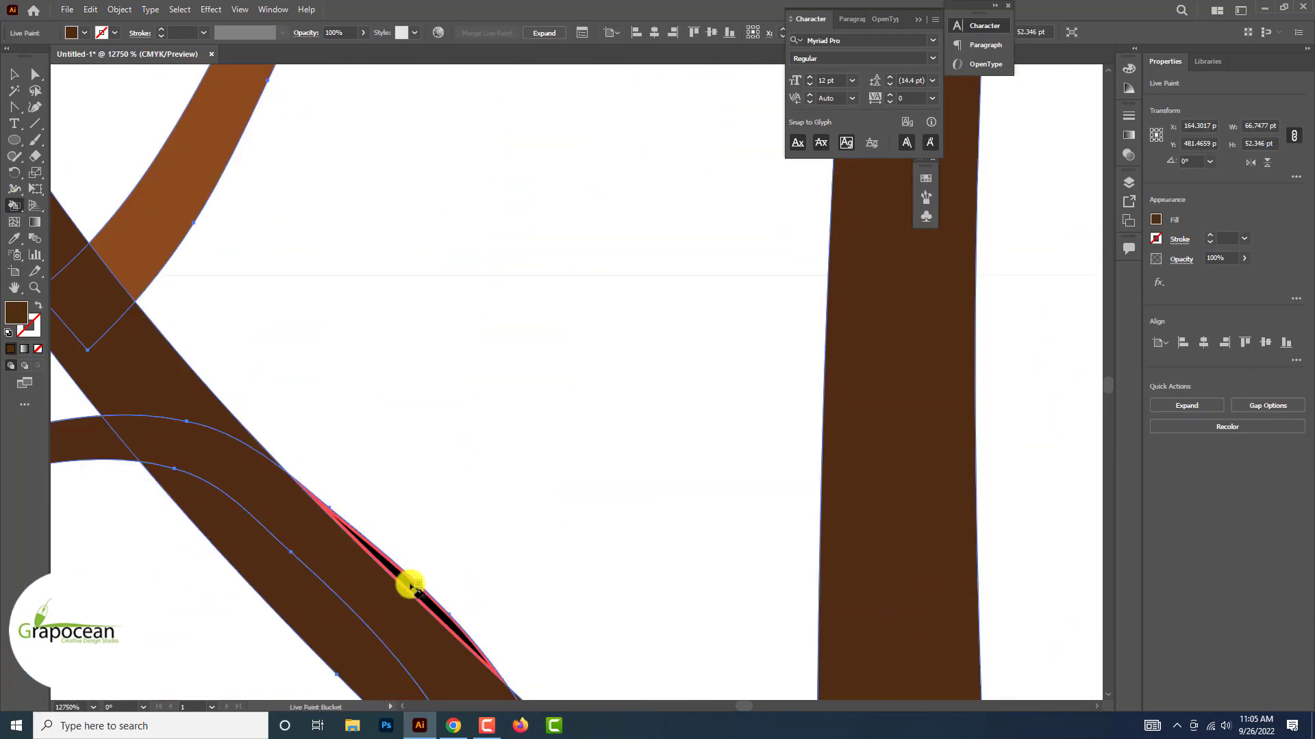
pyautogui.keyDown('alt'); pyautogui.click(157, 245); pyautogui.keyUp('alt')
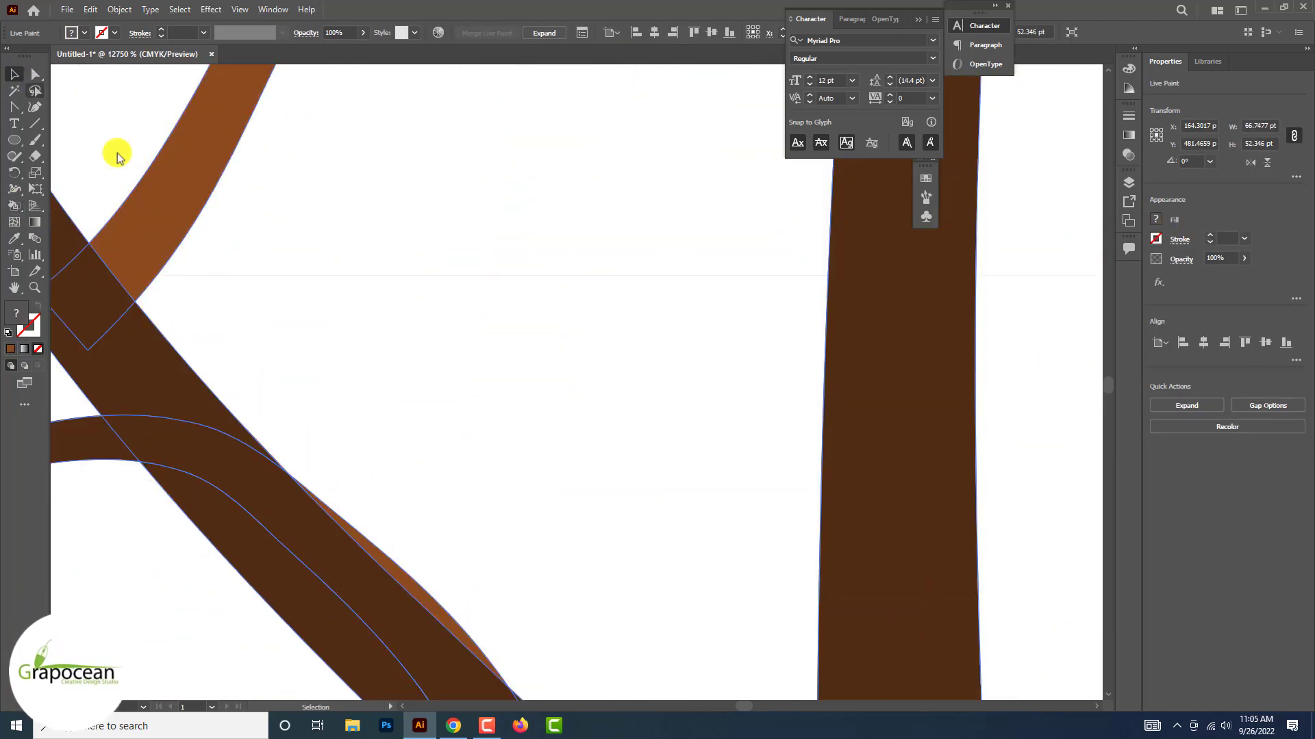
pyautogui.click(402, 363)
# Paint the black upper segments of the light brown twig left of the trunk light brown where it crosses the leaves
pyautogui.scroll(-3, 402, 364)
pyautogui.scroll(2, 402, 365)
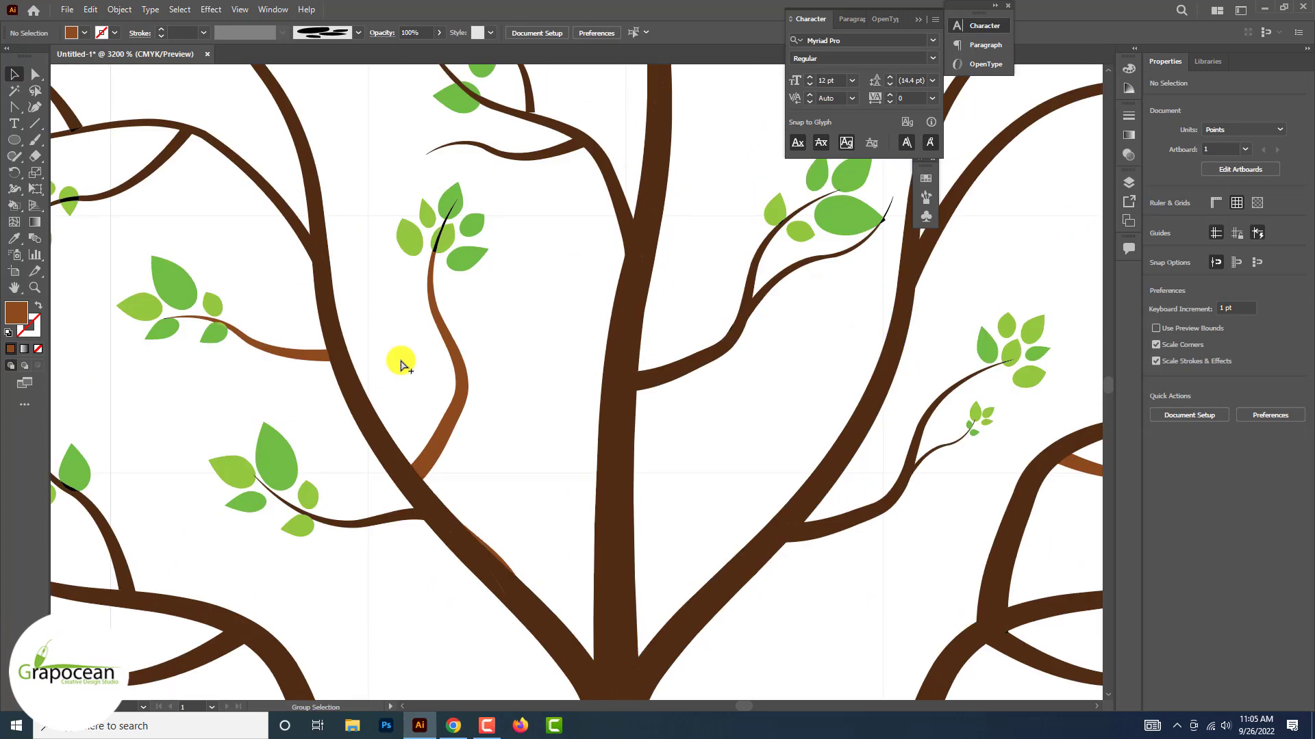
pyautogui.scroll(4, 411, 335)
pyautogui.click(438, 228)
pyautogui.scroll(2, 438, 228)
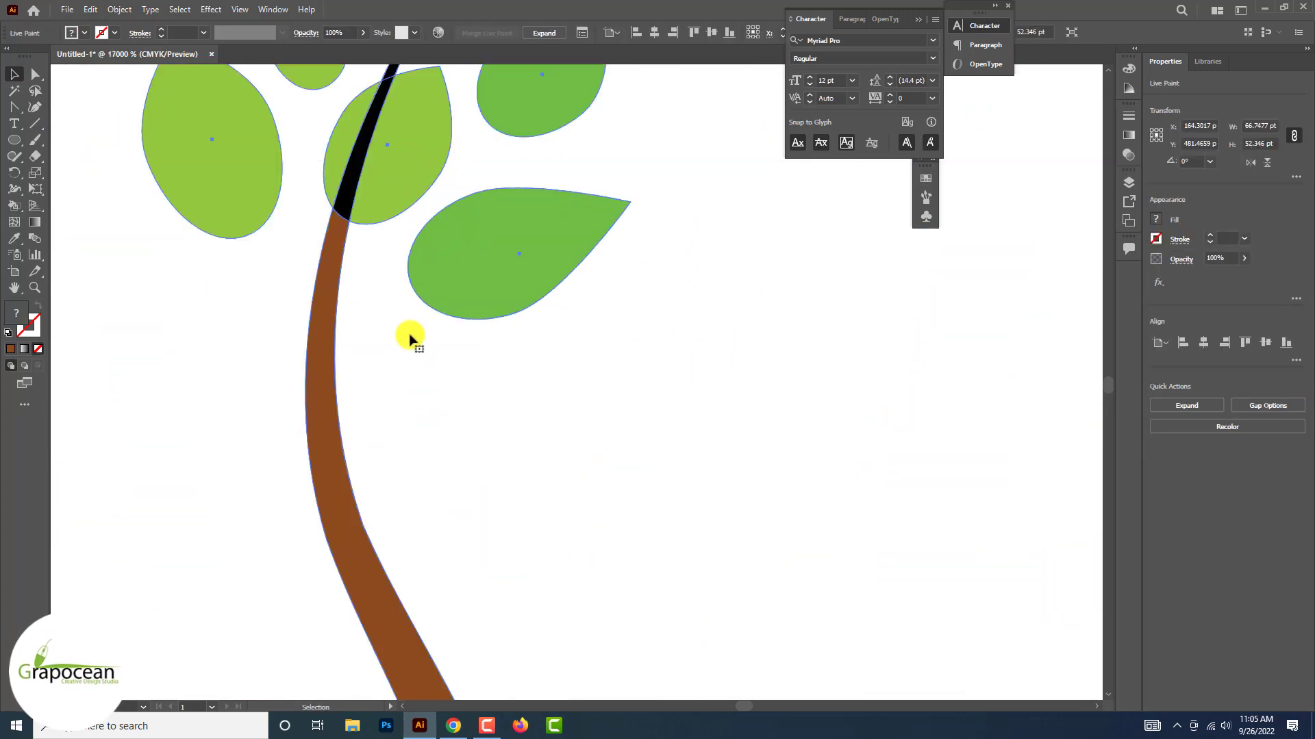
pyautogui.click(382, 330)
pyautogui.click(350, 194)
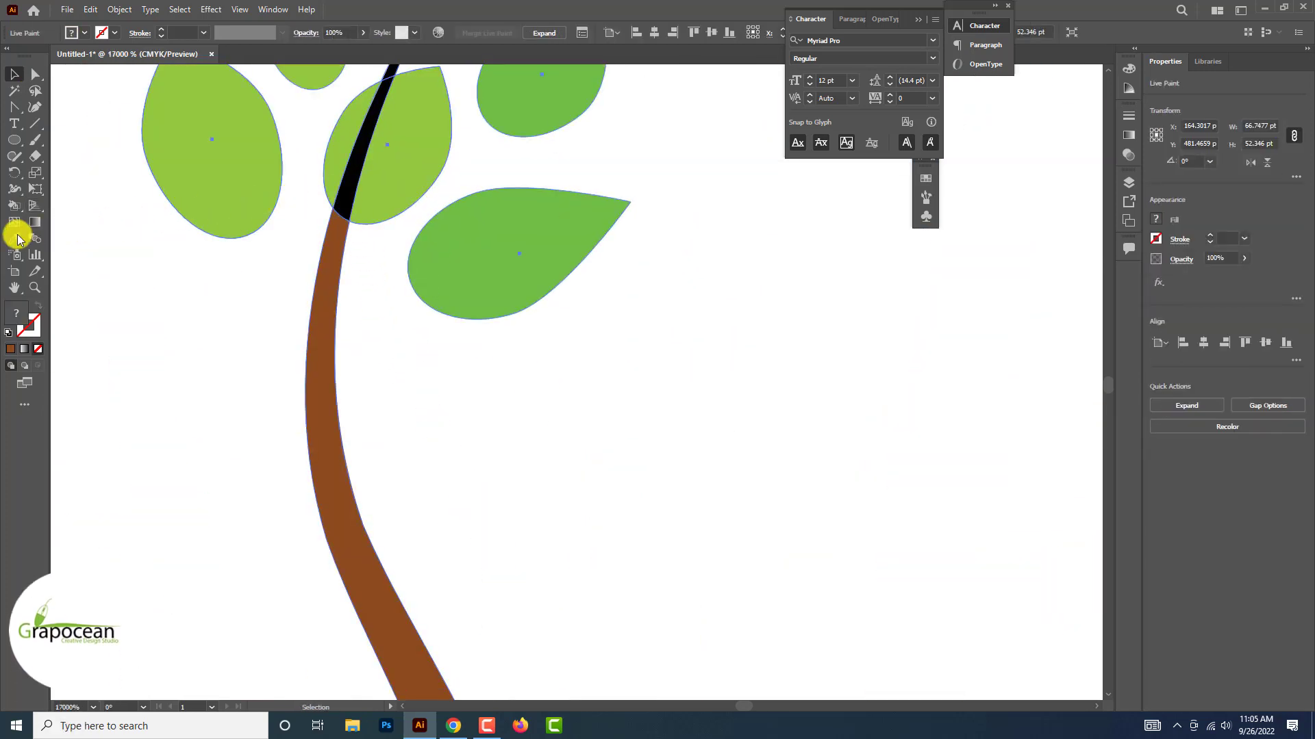
pyautogui.click(348, 199)
pyautogui.scroll(4, 347, 199)
pyautogui.scroll(-3, 350, 198)
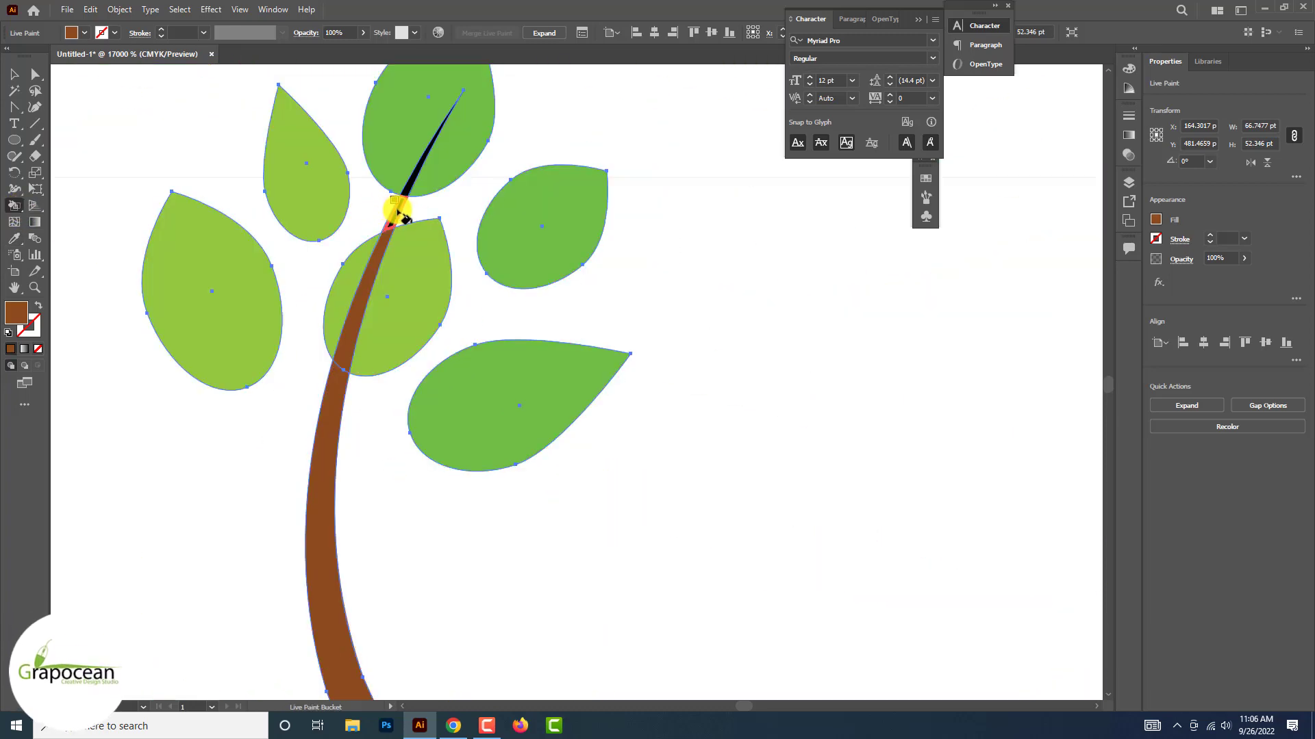
pyautogui.click(16, 74)
pyautogui.click(159, 117)
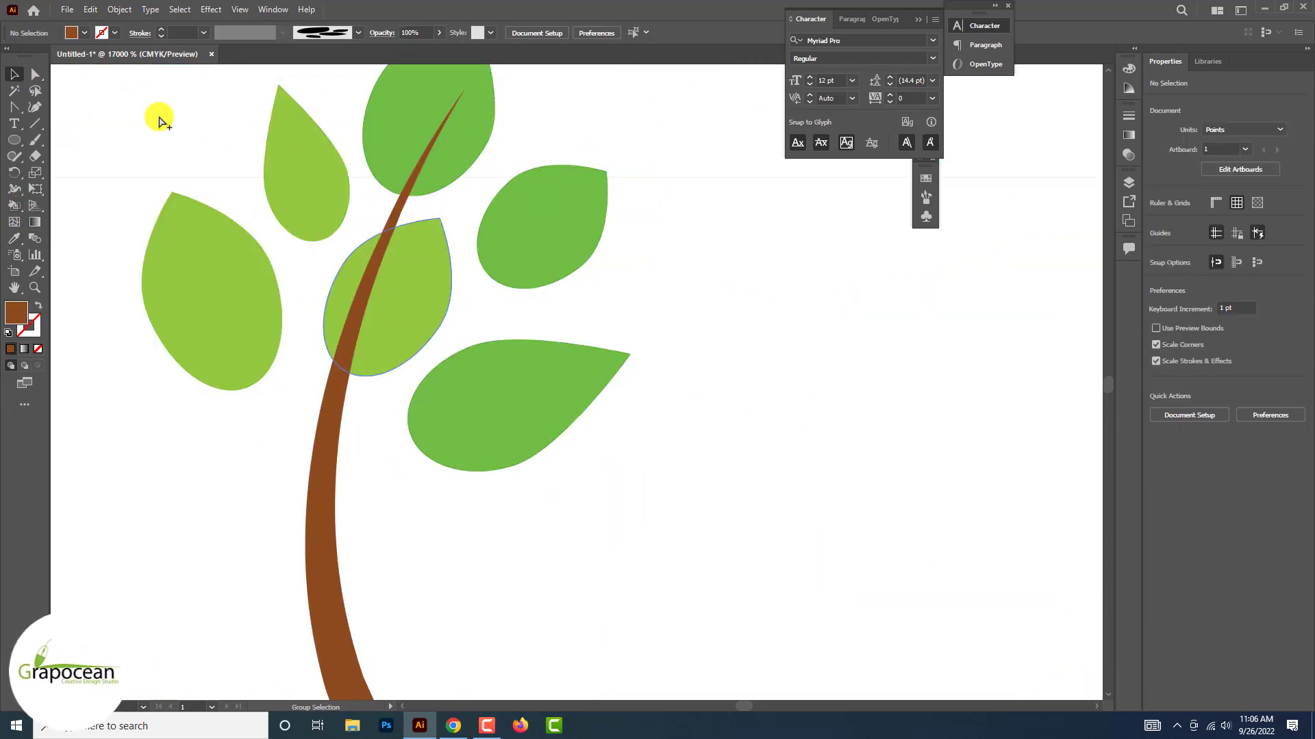
# Draw a circle about 33 pt in diameter over the tree with the Ellipse tool
pyautogui.scroll(-6, 159, 118)
pyautogui.scroll(-3, 159, 117)
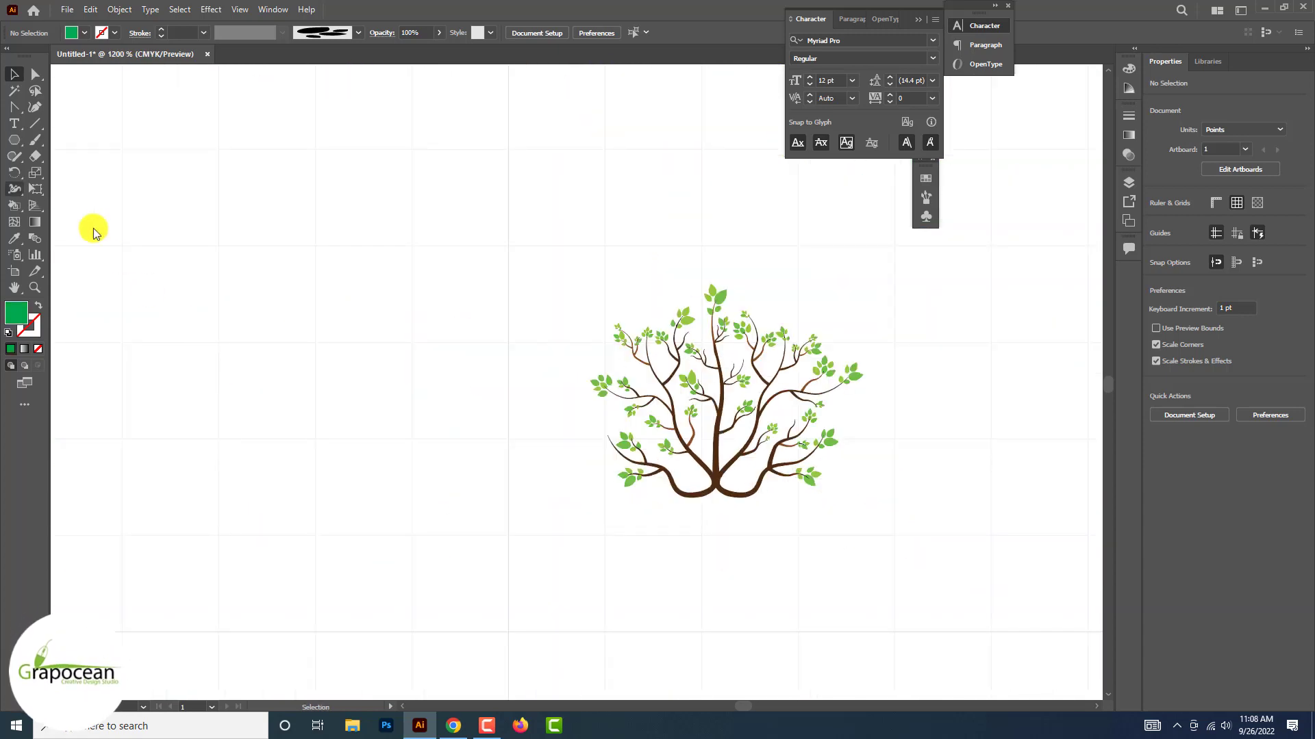
pyautogui.moveTo(15, 140); pyautogui.dragTo(56, 171)
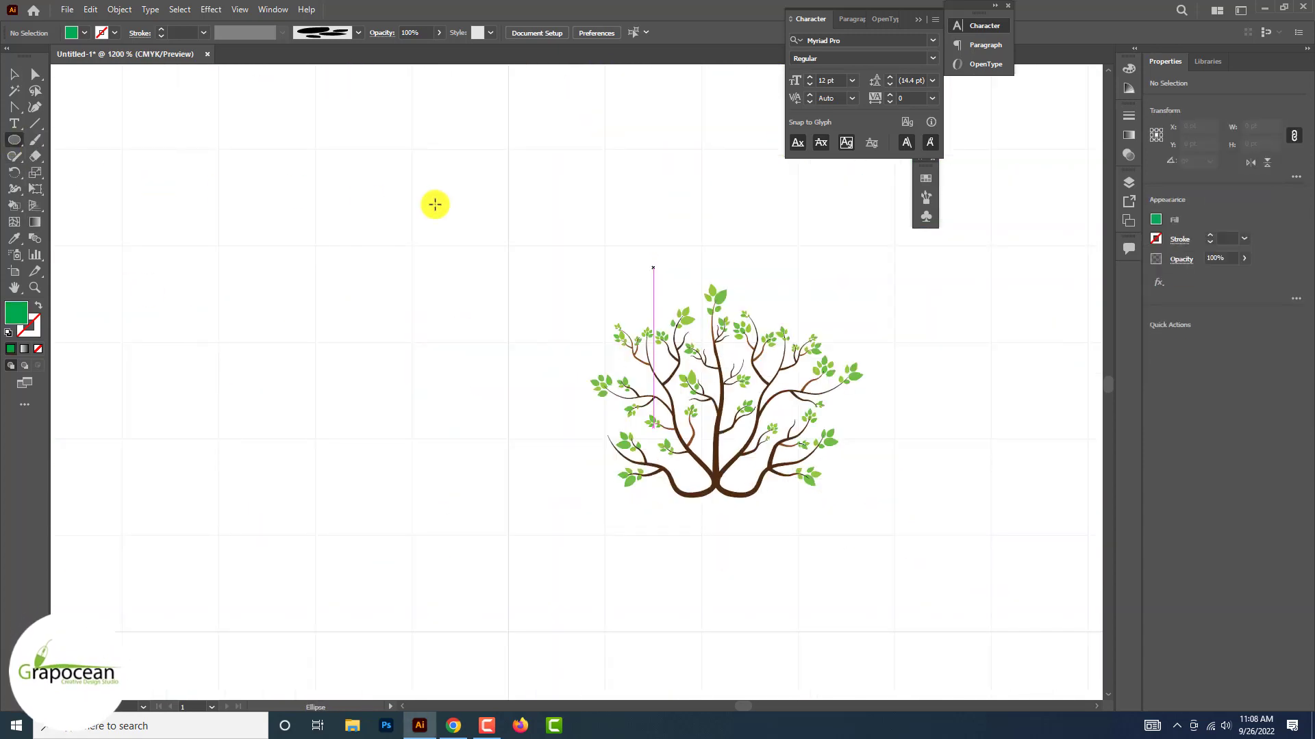
pyautogui.moveTo(603, 218); pyautogui.dragTo(955, 541)
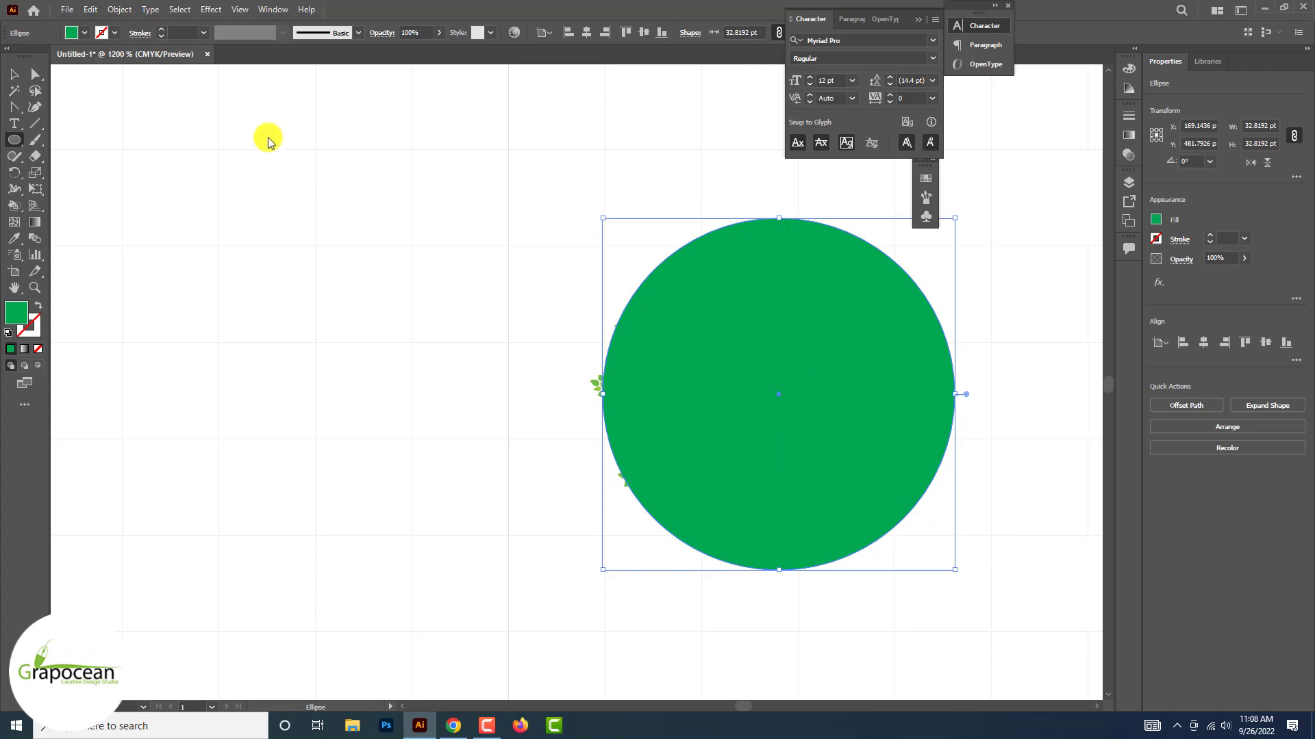
# Remove the circle's fill and give it a black 1 pt stroke
pyautogui.click(84, 33)
pyautogui.click(9, 56)
pyautogui.click(114, 32)
pyautogui.click(38, 56)
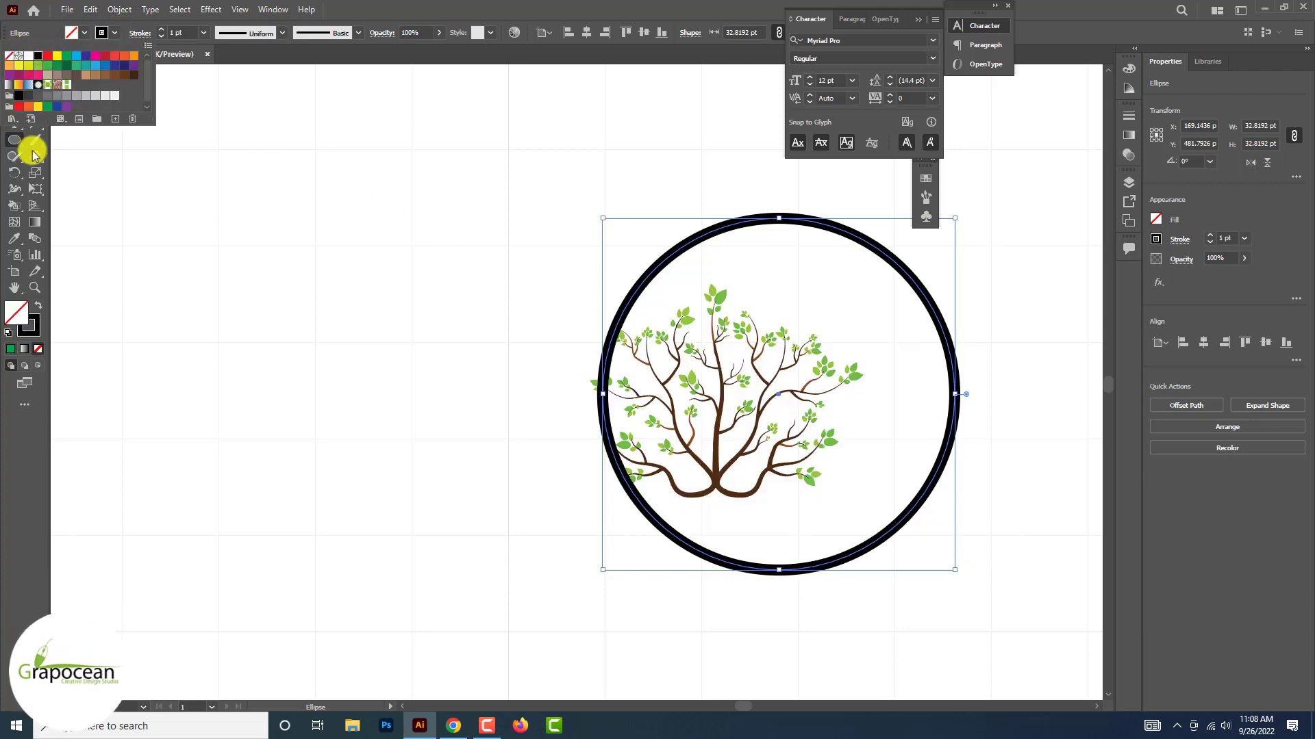
pyautogui.click(18, 480)
# Open the circle at its bottom by adding anchor points there and deleting the short segments between them
pyautogui.click(35, 74)
pyautogui.click(139, 273)
pyautogui.click(783, 574)
pyautogui.scroll(1, 774, 587)
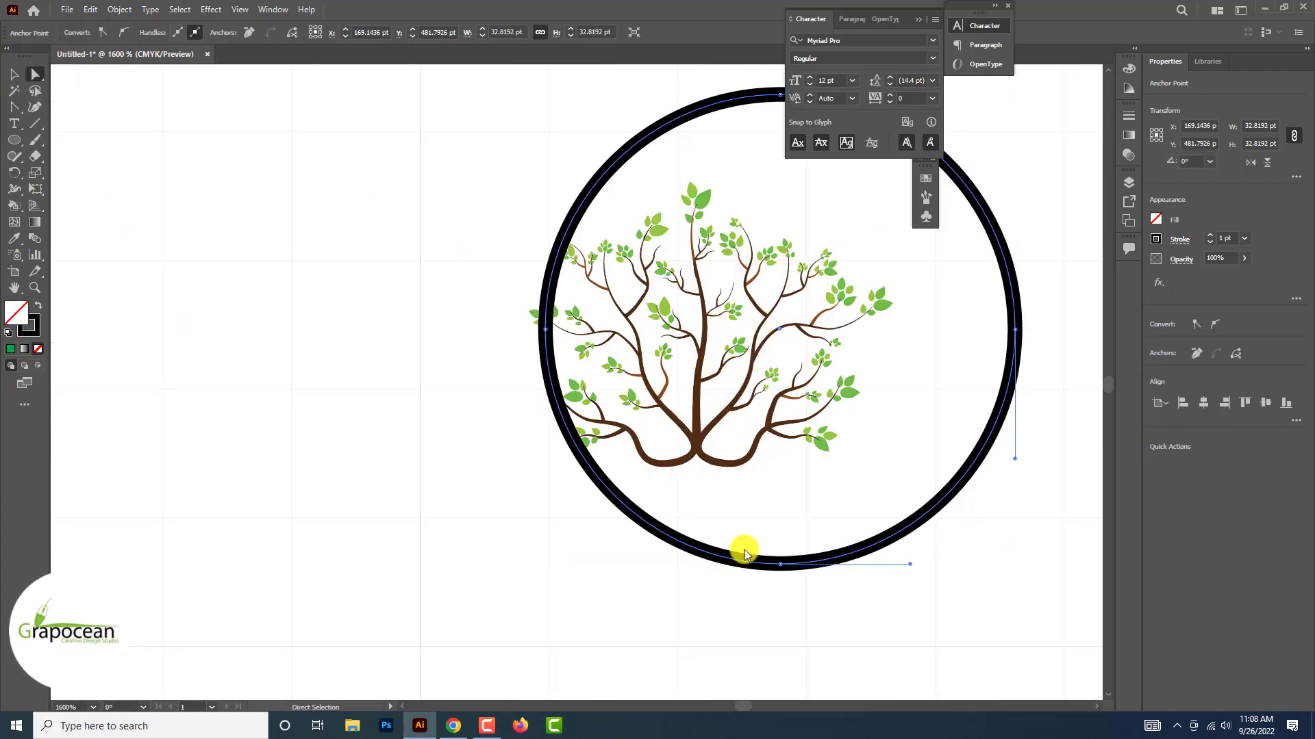
pyautogui.moveTo(17, 106); pyautogui.dragTo(75, 130)
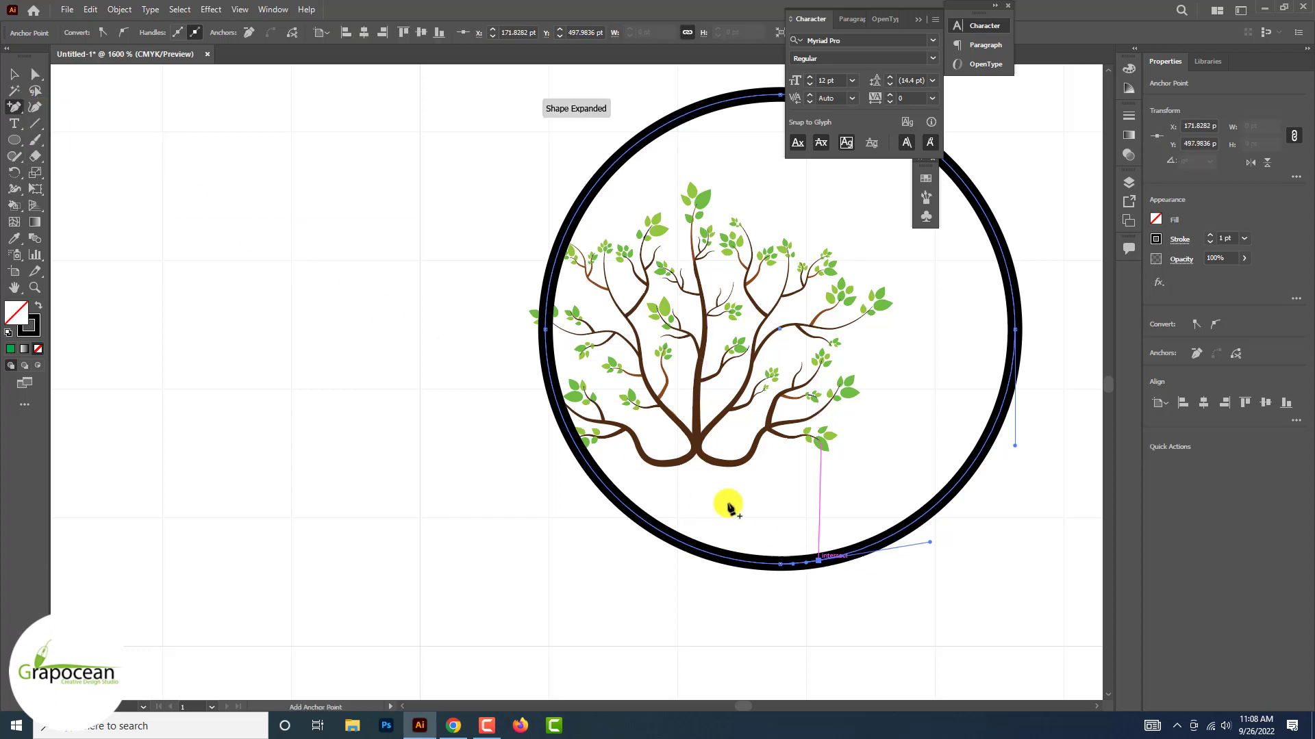
pyautogui.click(35, 75)
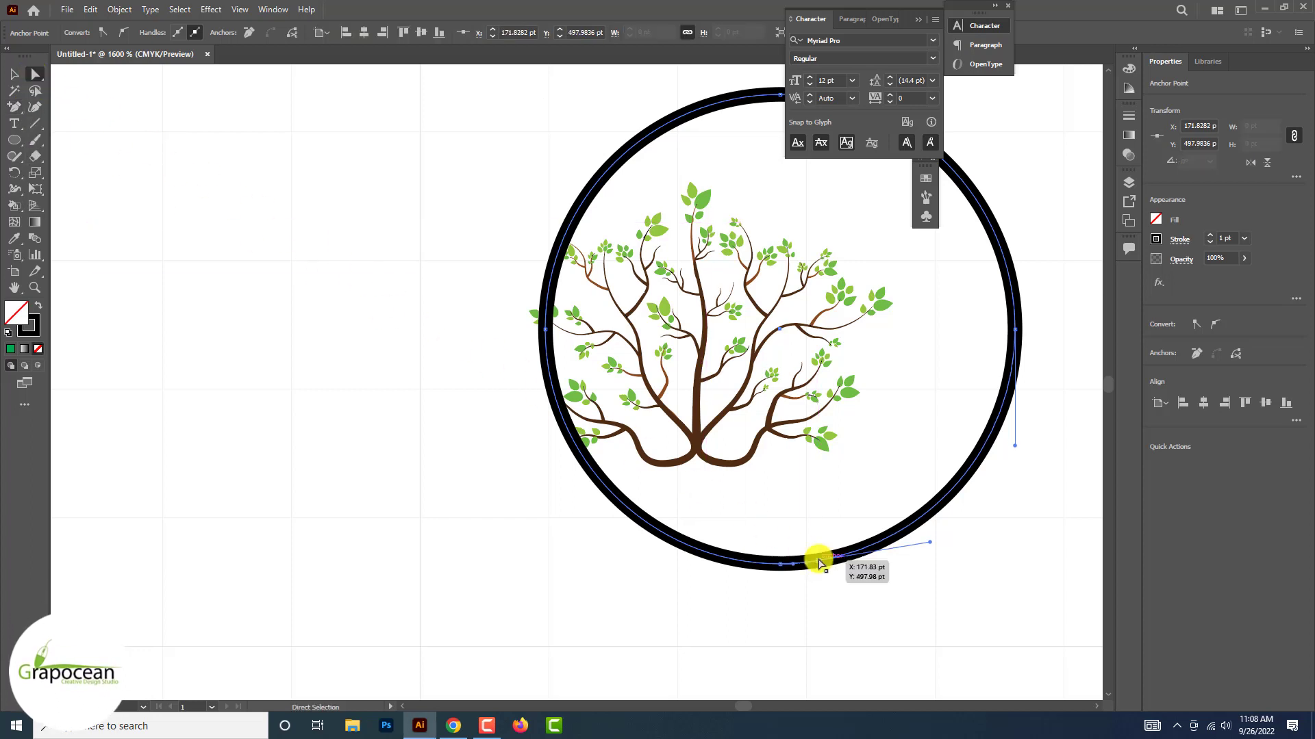
pyautogui.scroll(1, 819, 563)
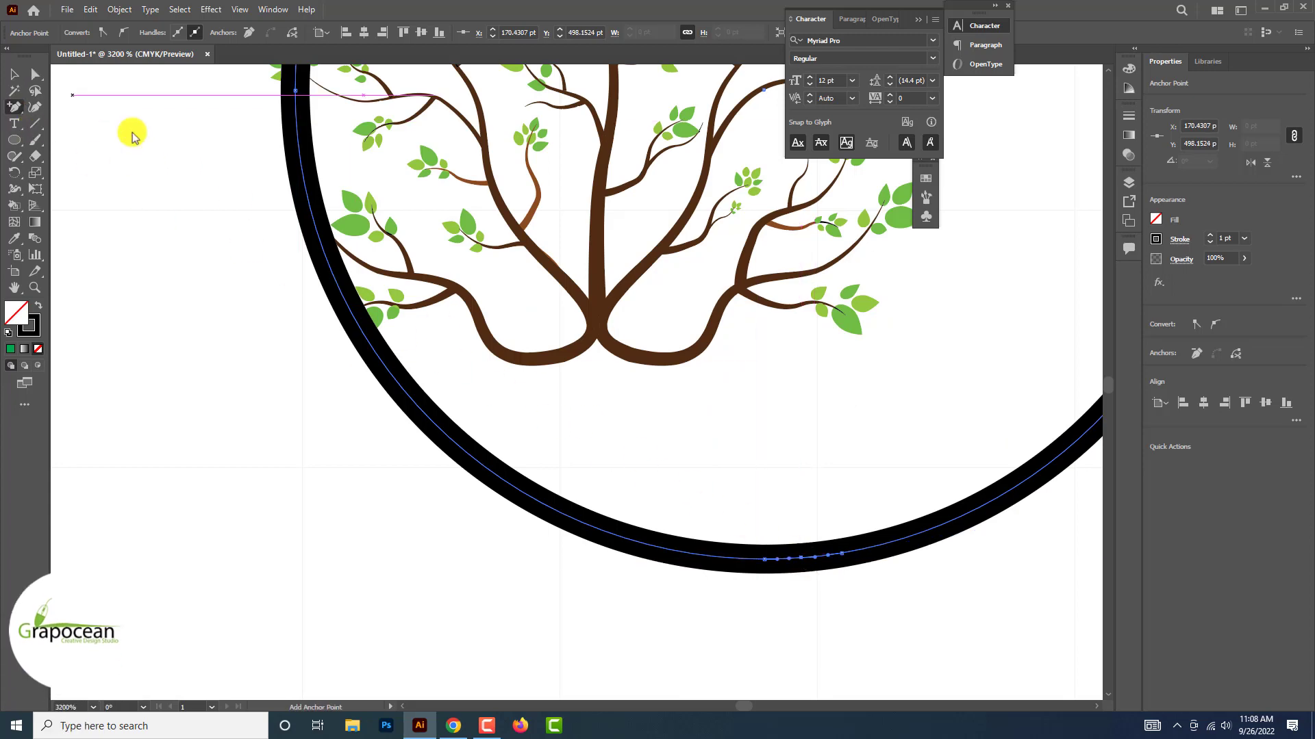
pyautogui.click(36, 74)
pyautogui.press('Delete')
pyautogui.scroll(-3, 802, 563)
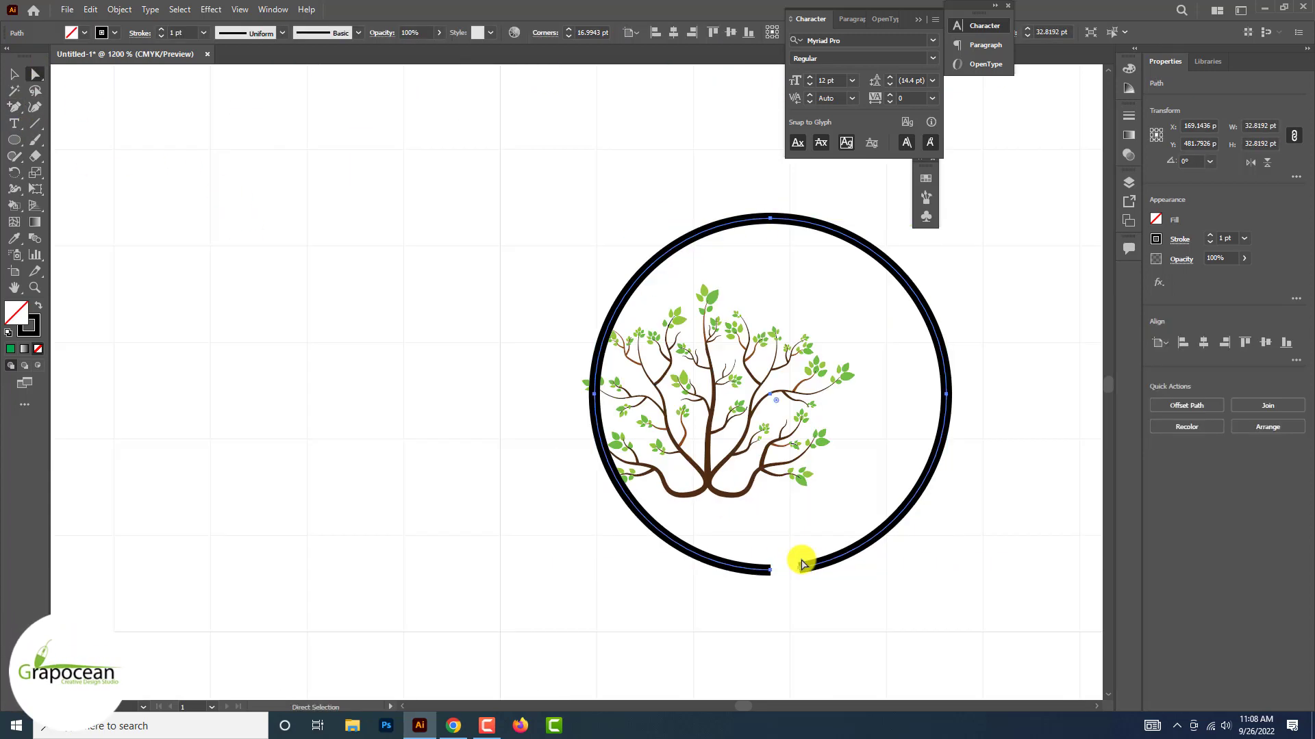
# Apply a width profile to the open circle that tapers its stroke to a point at one end
pyautogui.press('v')
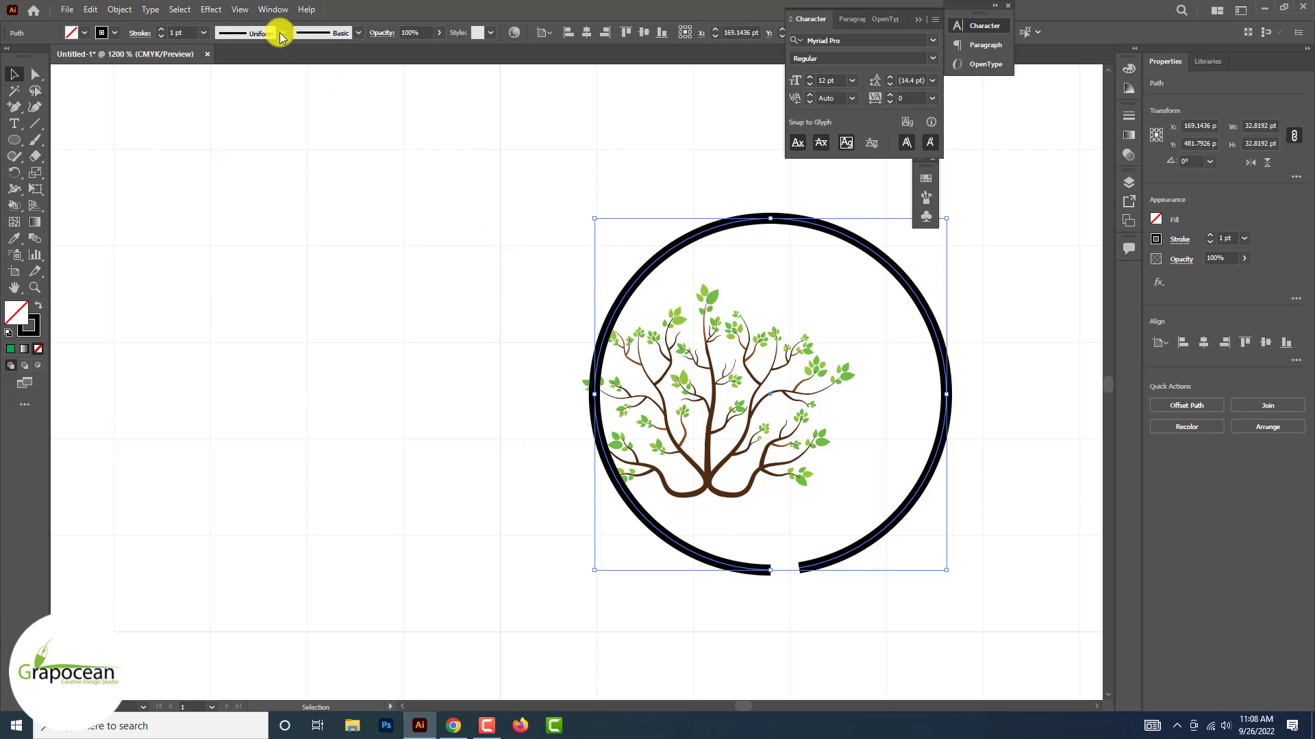
pyautogui.click(280, 36)
pyautogui.click(260, 76)
pyautogui.click(281, 33)
pyautogui.click(254, 139)
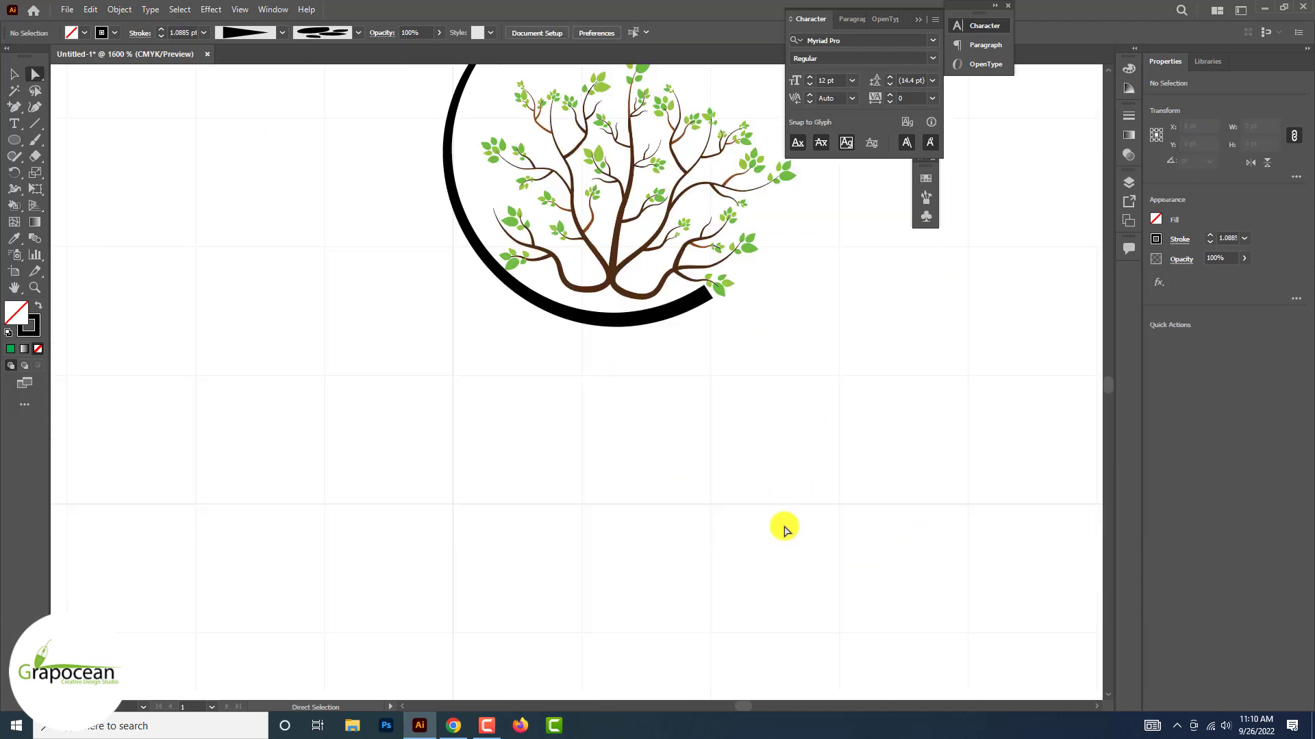
# Try to copy the branches' dark brown onto the tapered open circle with the Eyedropper
pyautogui.scroll(2, 784, 529)
pyautogui.click(577, 376)
pyautogui.click(21, 236)
pyautogui.hotkey('ctrl', '+')
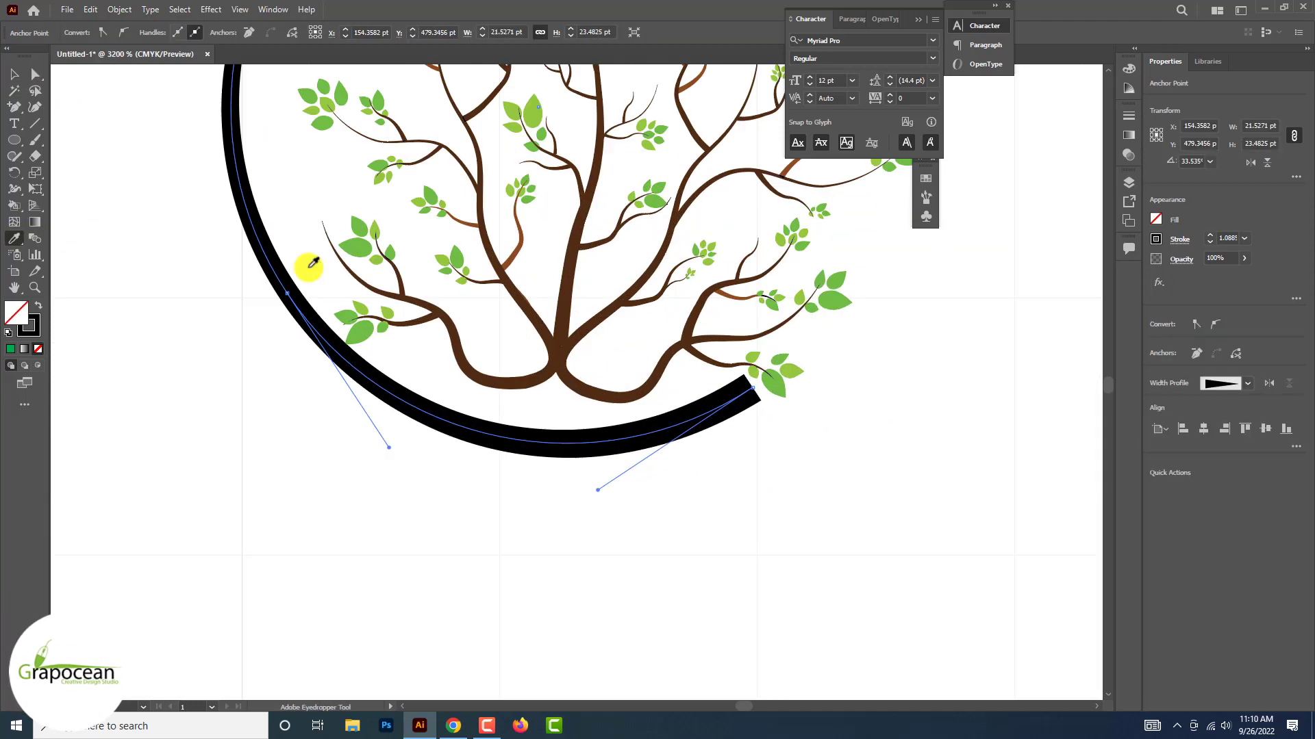
pyautogui.click(564, 299)
pyautogui.hotkey('ctrl', 'z')
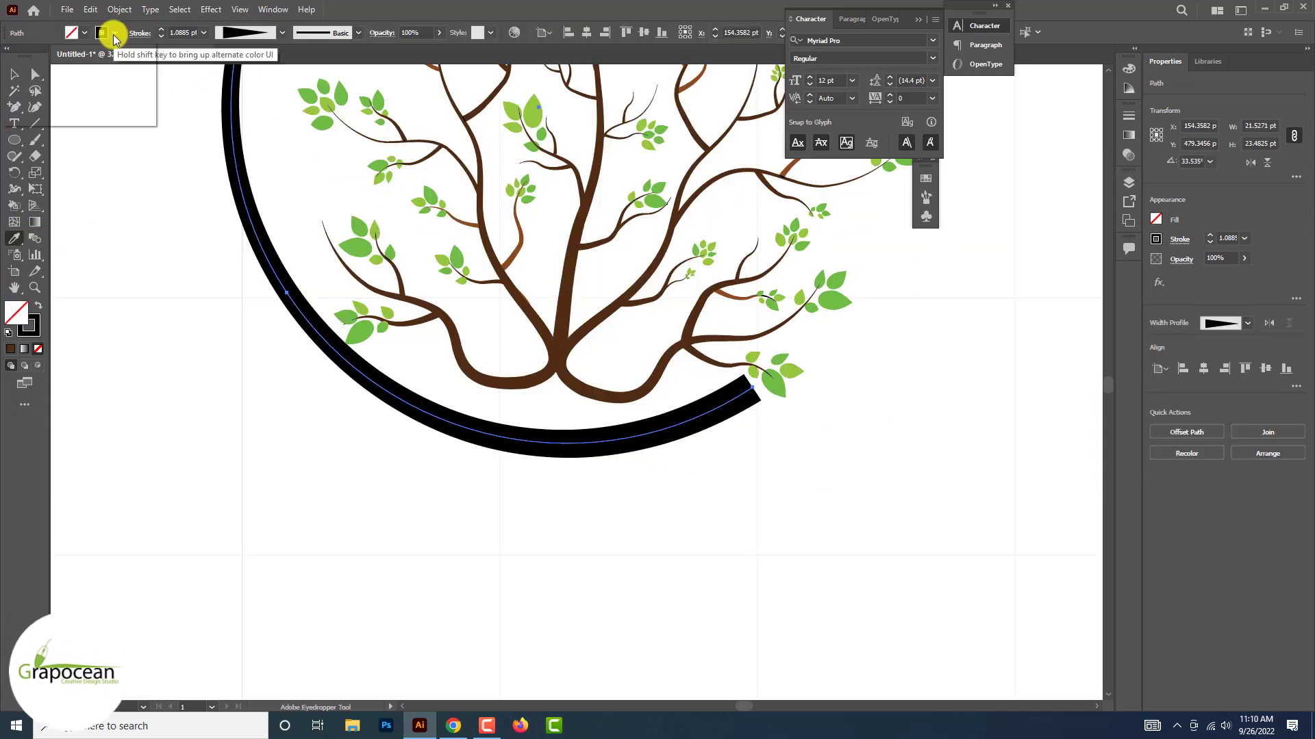
pyautogui.click(114, 34)
pyautogui.press('Escape')
# Expand the appearance of the tapered open circle and fill it with the dark brown sampled from the tree
pyautogui.click(13, 73)
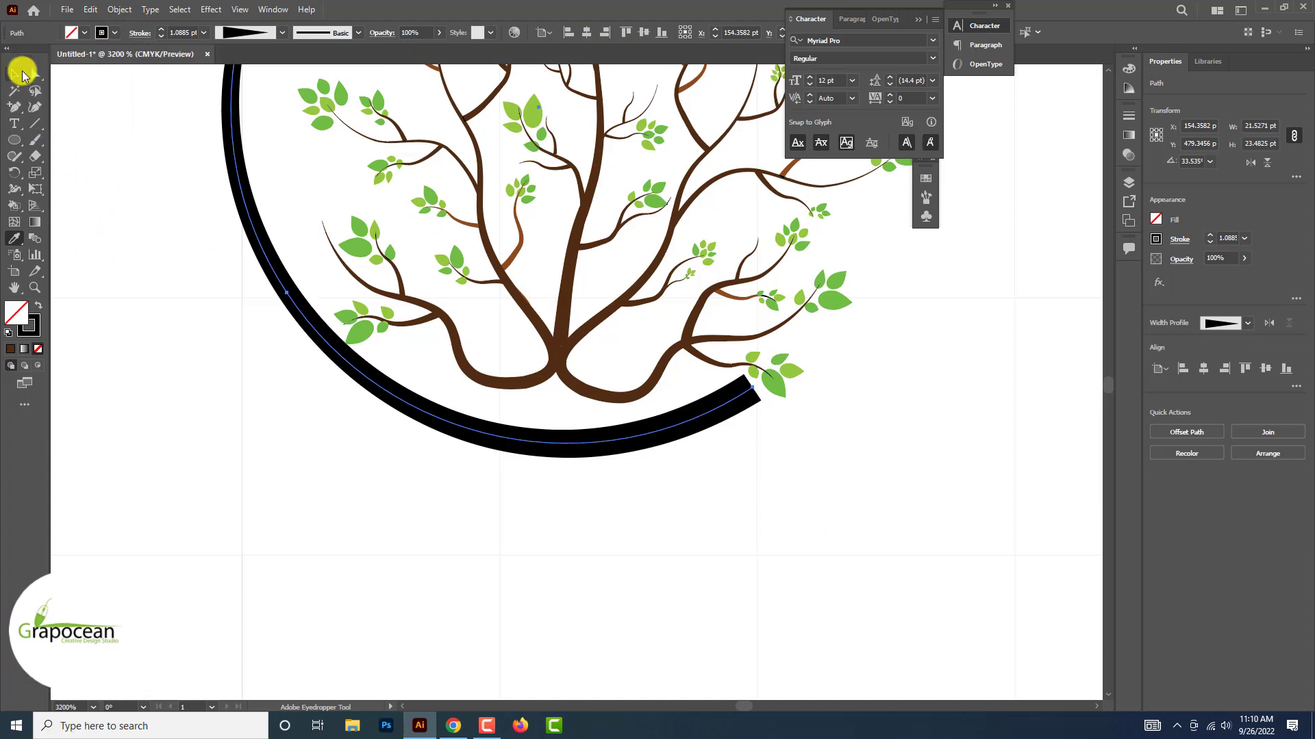
pyautogui.click(119, 9)
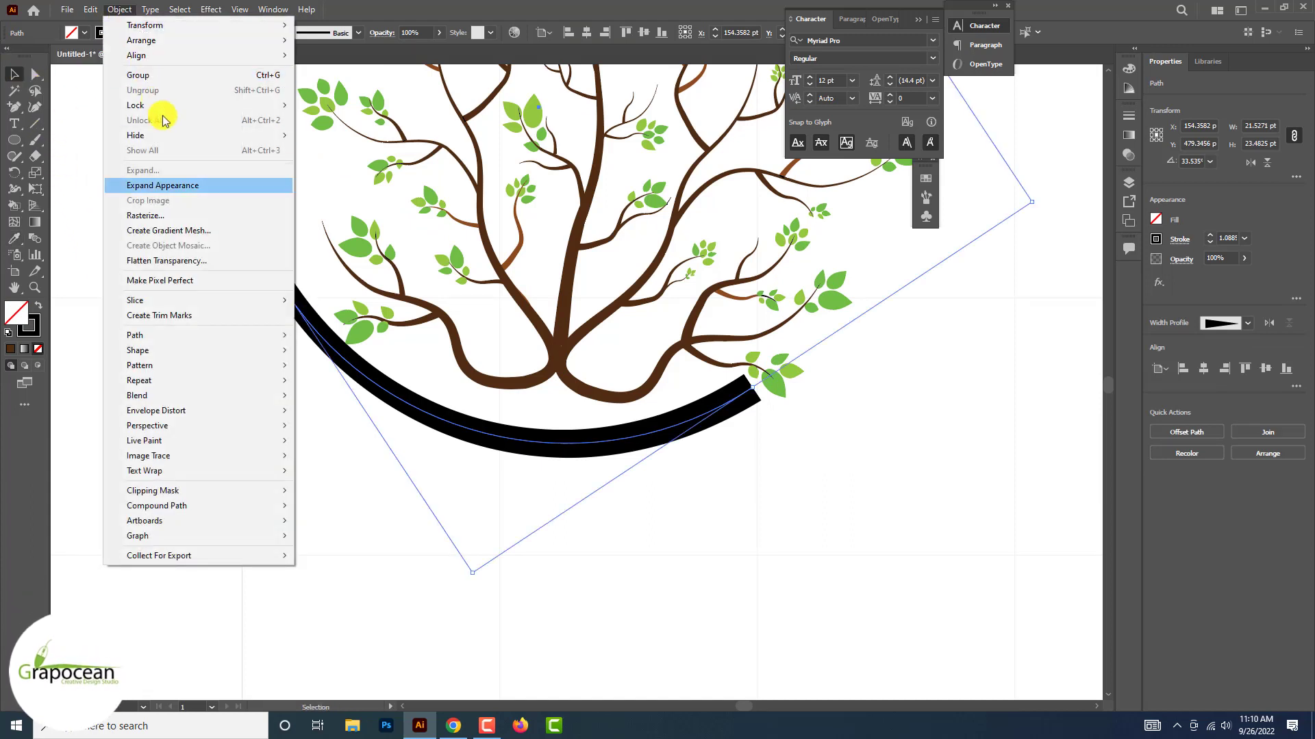
pyautogui.click(164, 185)
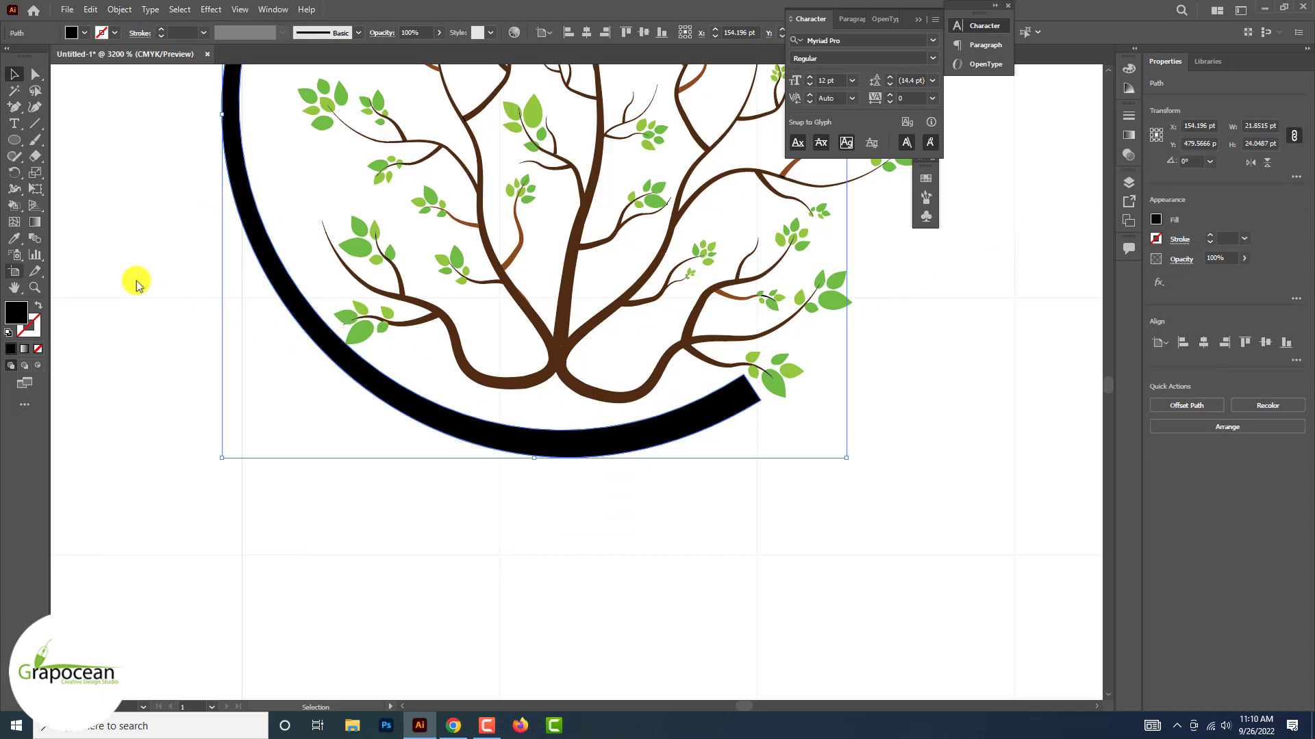
pyautogui.click(562, 316)
pyautogui.click(15, 73)
pyautogui.click(202, 458)
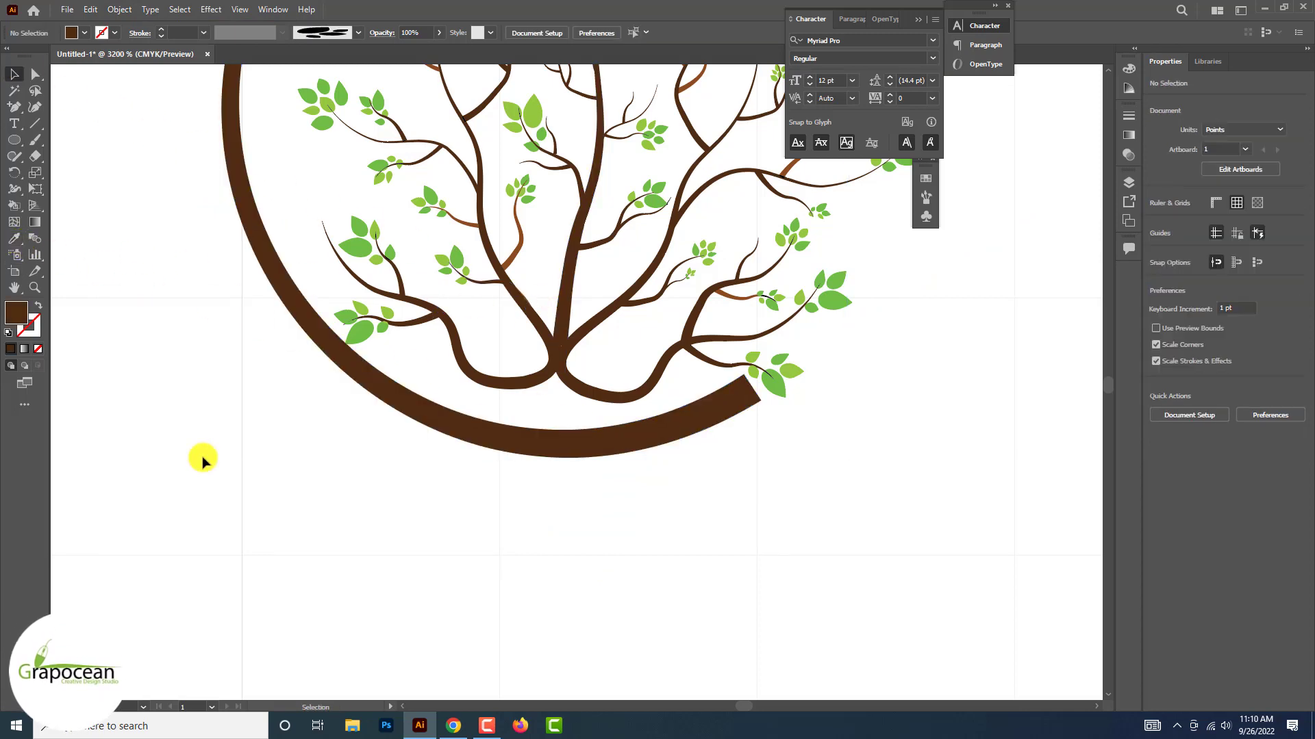
pyautogui.scroll(-4, 665, 574)
pyautogui.scroll(6, 831, 586)
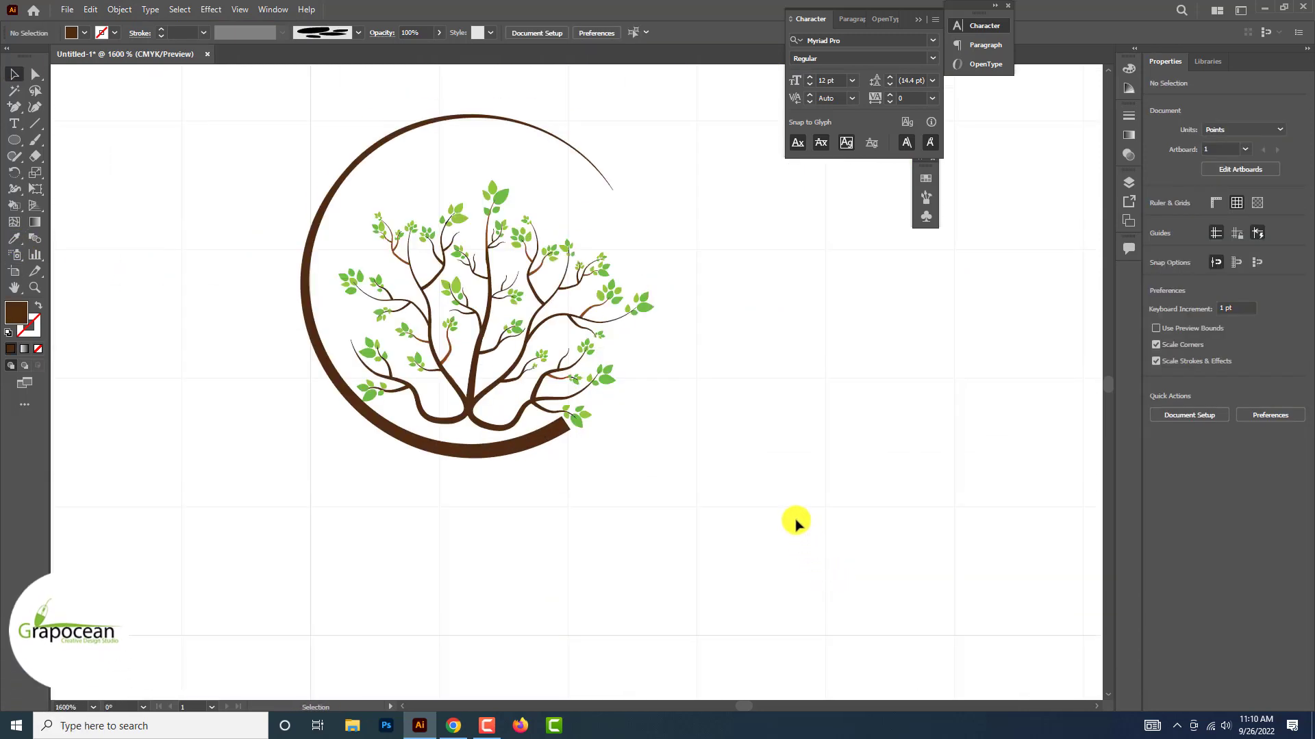
pyautogui.click(17, 111)
pyautogui.scroll(1, 287, 362)
pyautogui.click(427, 496)
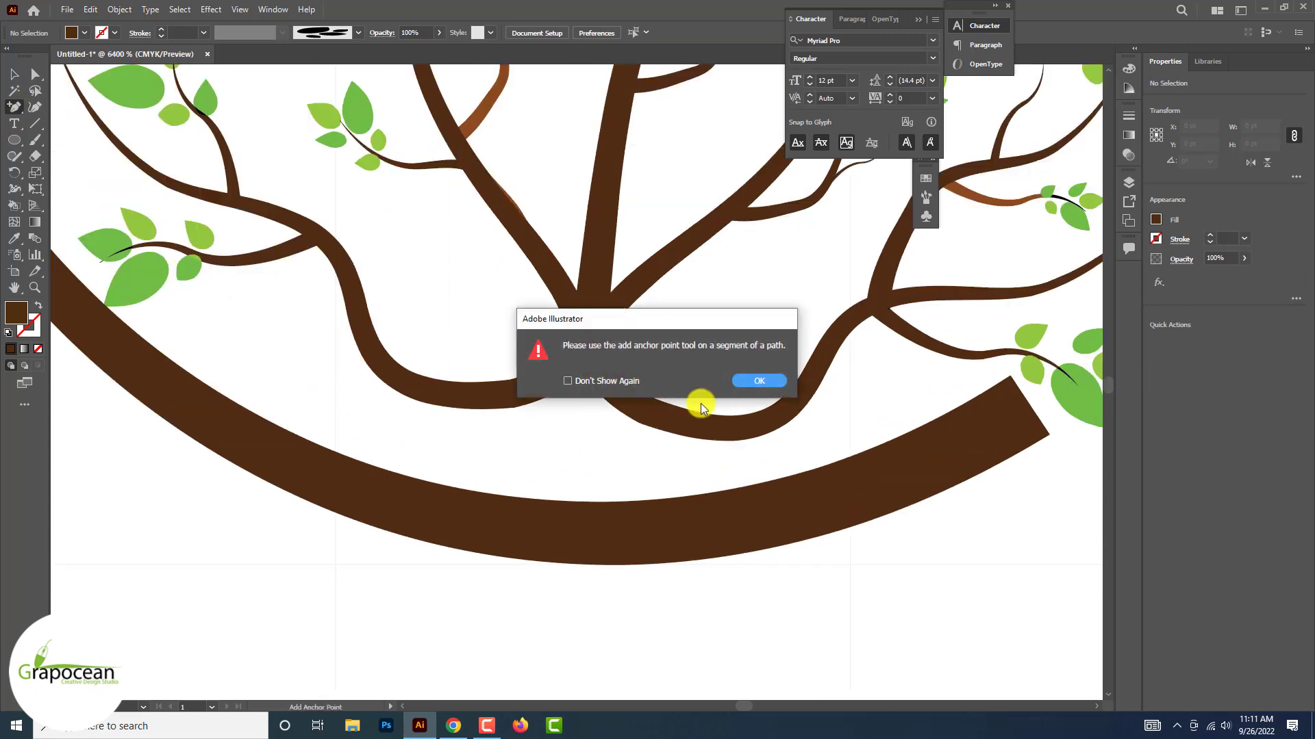
pyautogui.click(764, 380)
pyautogui.click(408, 504)
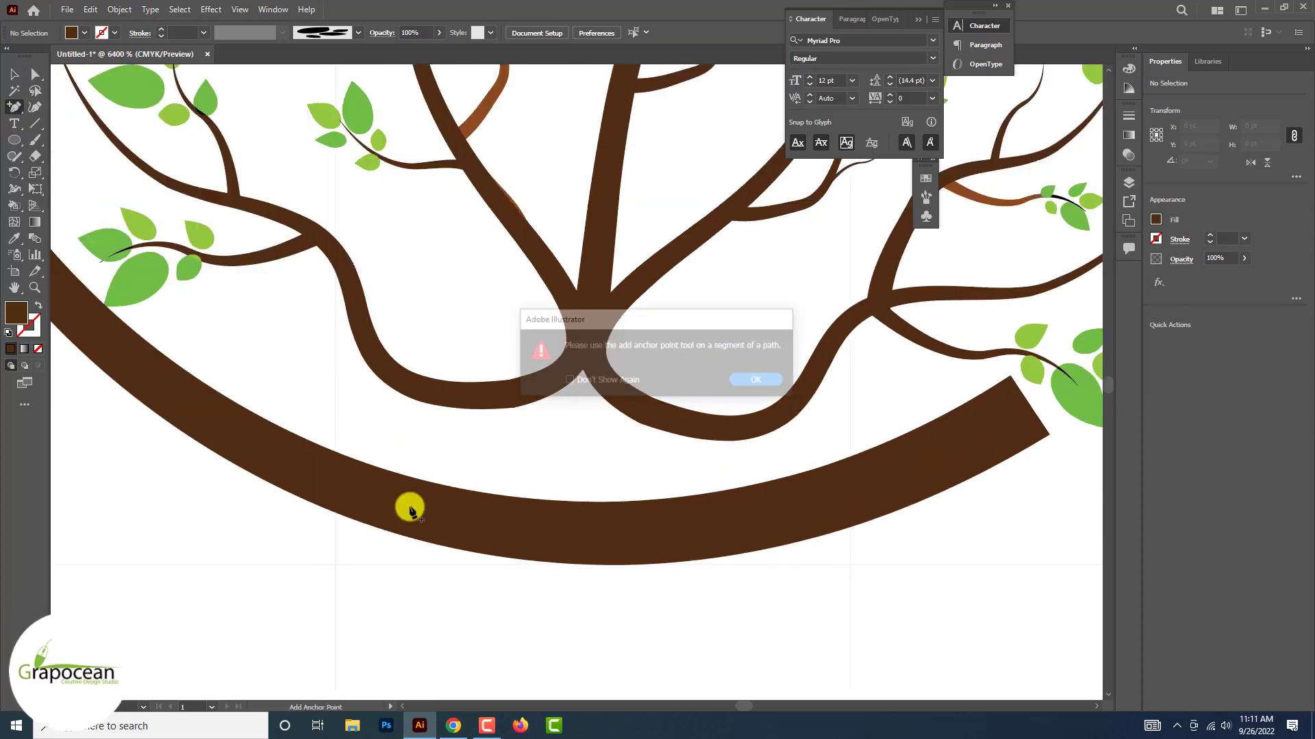
pyautogui.click(759, 381)
pyautogui.click(627, 397)
pyautogui.click(757, 381)
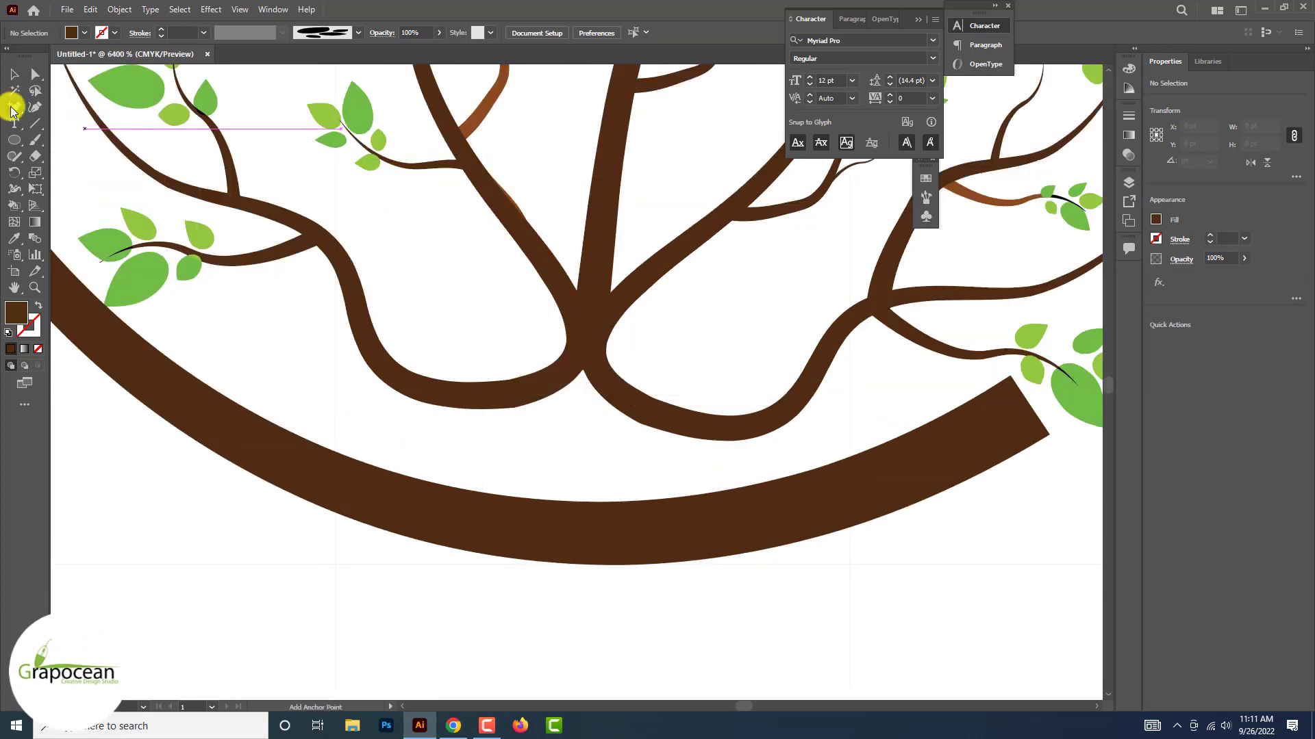
# Draw a dark brown flared trunk base with the Pen tool, joining the two lowest branches to the ring below
pyautogui.moveTo(14, 106); pyautogui.dragTo(68, 101)
pyautogui.moveTo(400, 489); pyautogui.dragTo(337, 490)
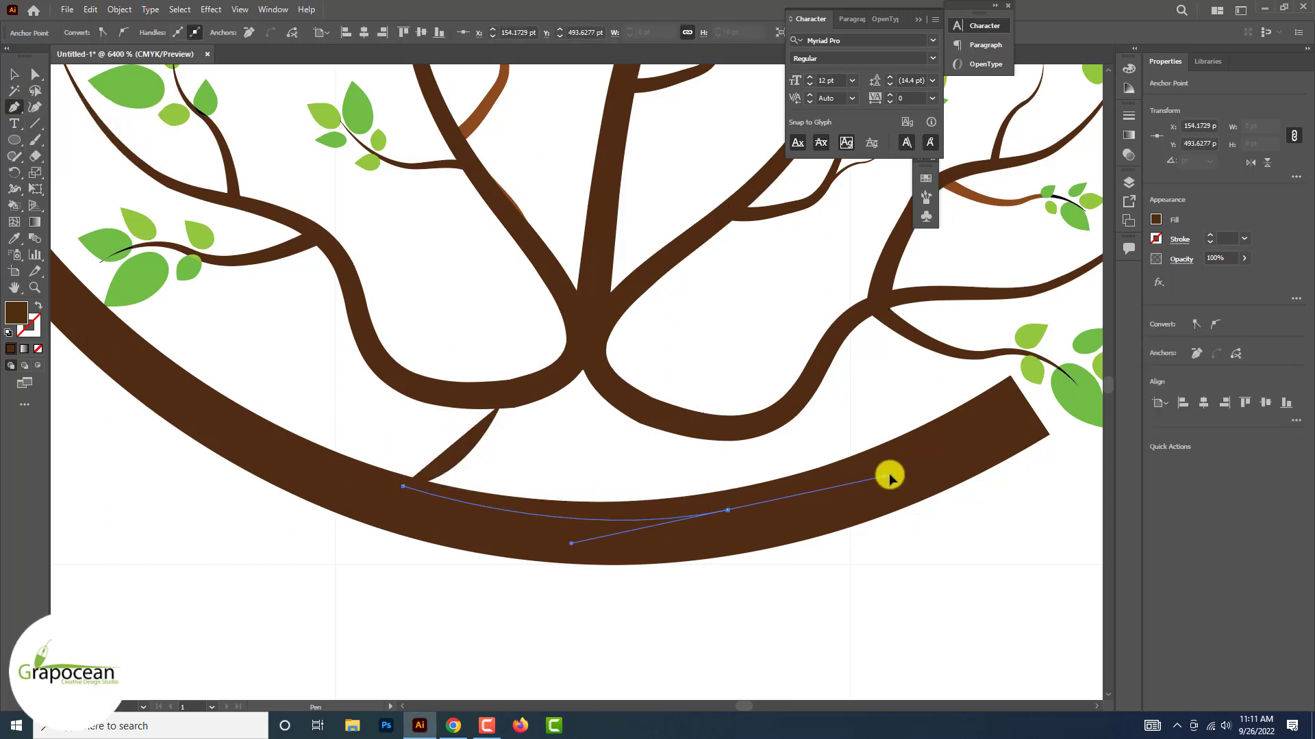
pyautogui.moveTo(889, 478); pyautogui.dragTo(888, 475)
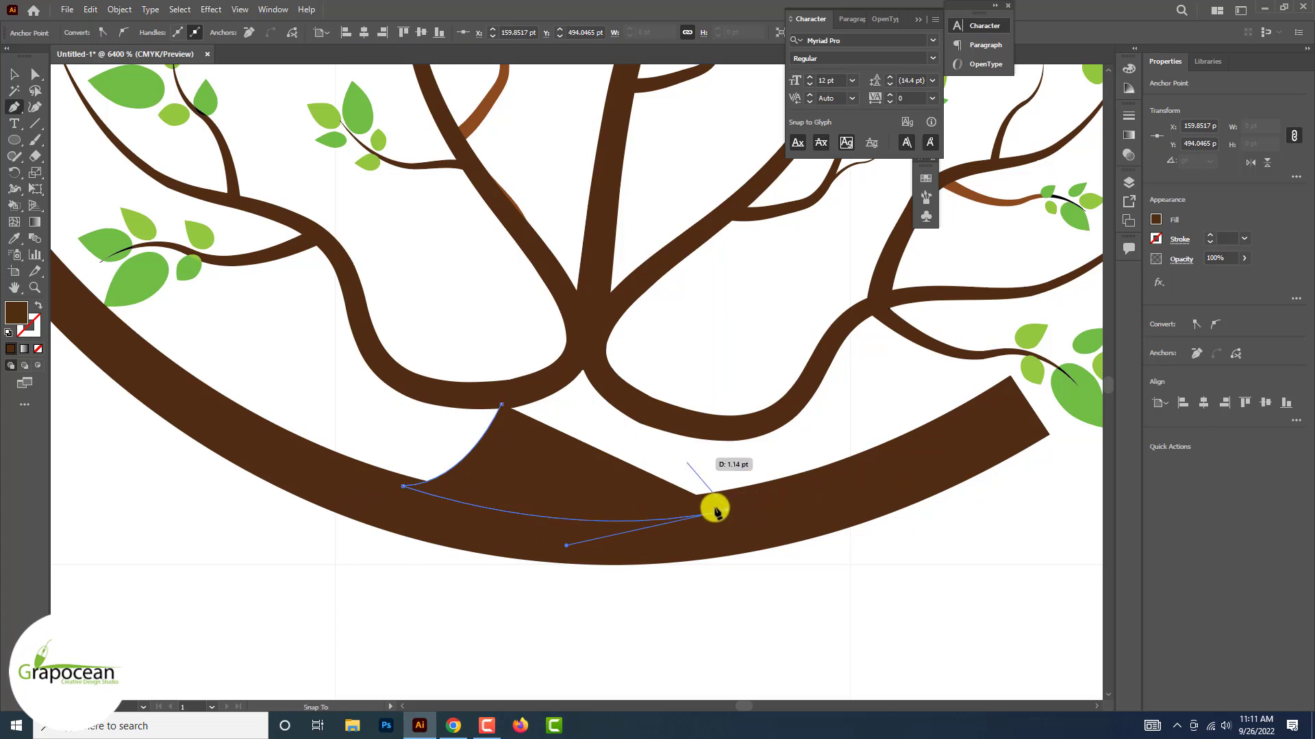
pyautogui.moveTo(729, 396); pyautogui.dragTo(728, 394)
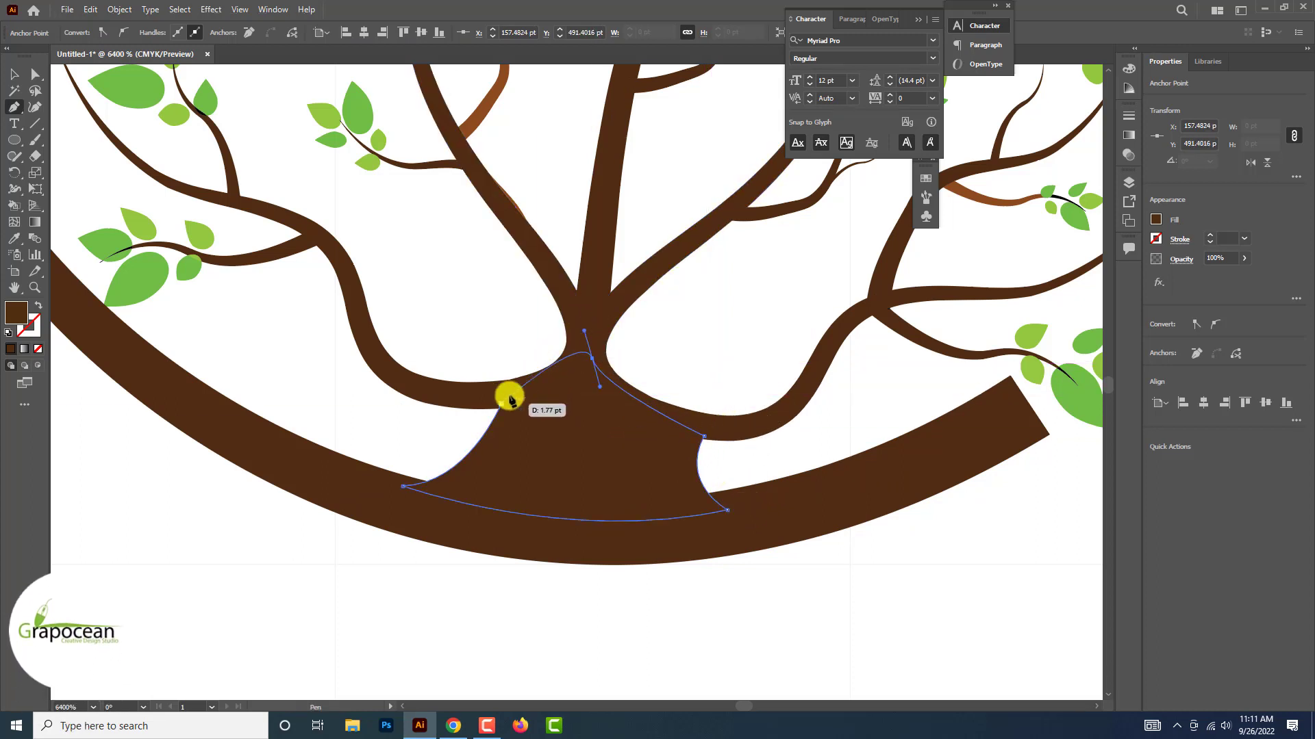
pyautogui.click(14, 74)
pyautogui.click(250, 549)
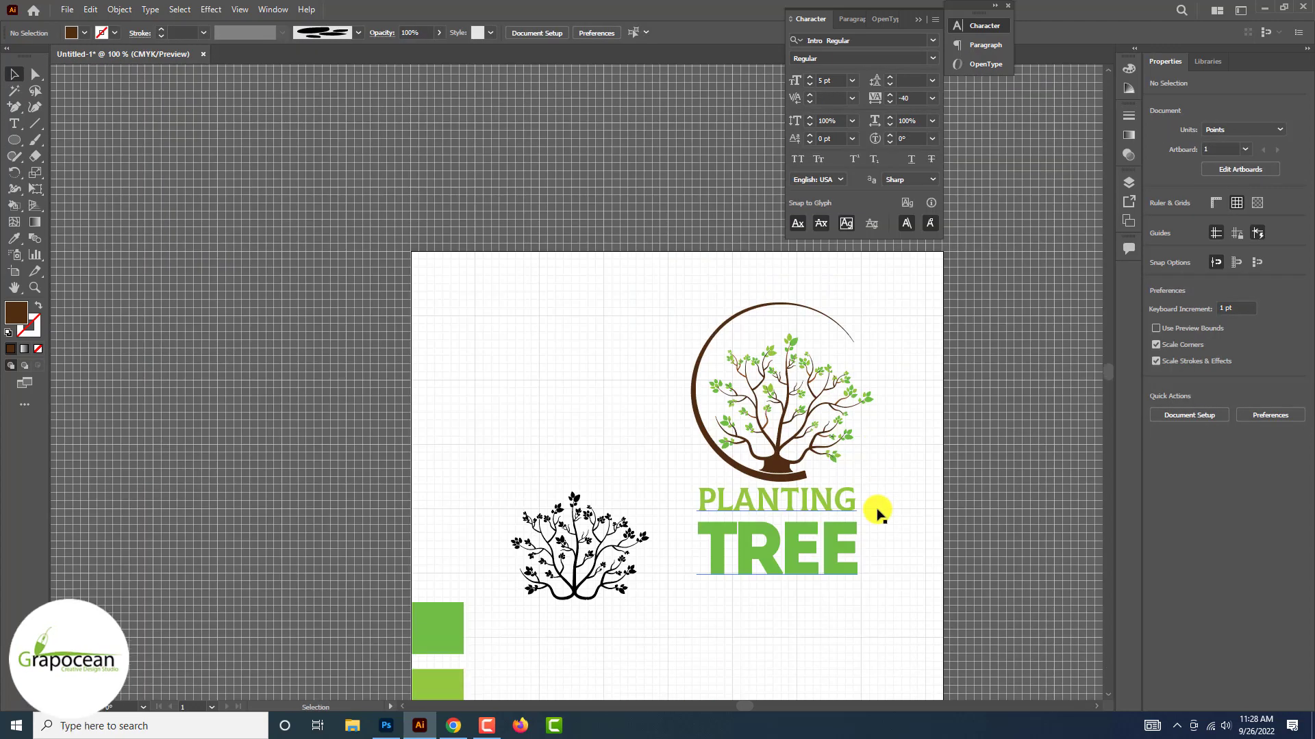
# Shift the word PLANTING slightly down from the ring by lowering its baseline, and deselect the text
pyautogui.scroll(-1, 877, 511)
pyautogui.scroll(5, 825, 514)
pyautogui.moveTo(756, 492); pyautogui.dragTo(730, 495)
pyautogui.scroll(3, 744, 486)
pyautogui.scroll(-5, 731, 496)
pyautogui.scroll(2, 730, 496)
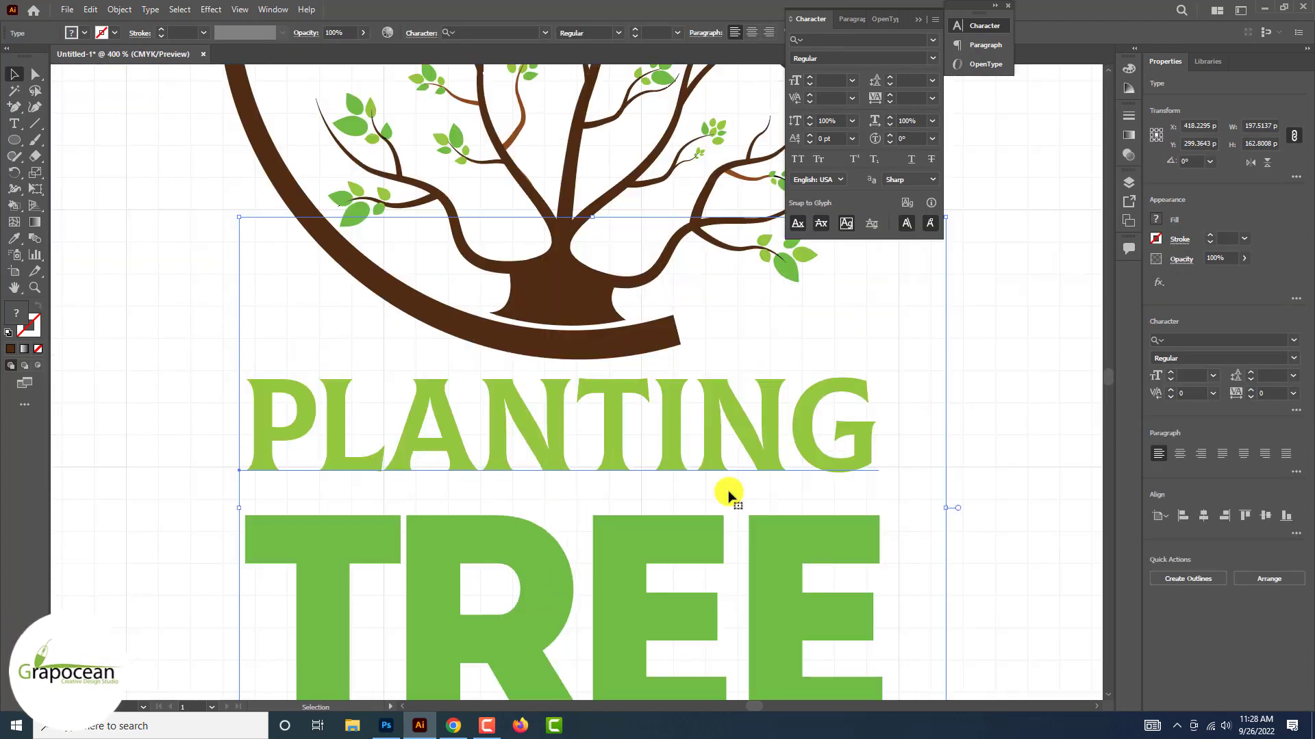
pyautogui.moveTo(256, 426); pyautogui.dragTo(879, 435)
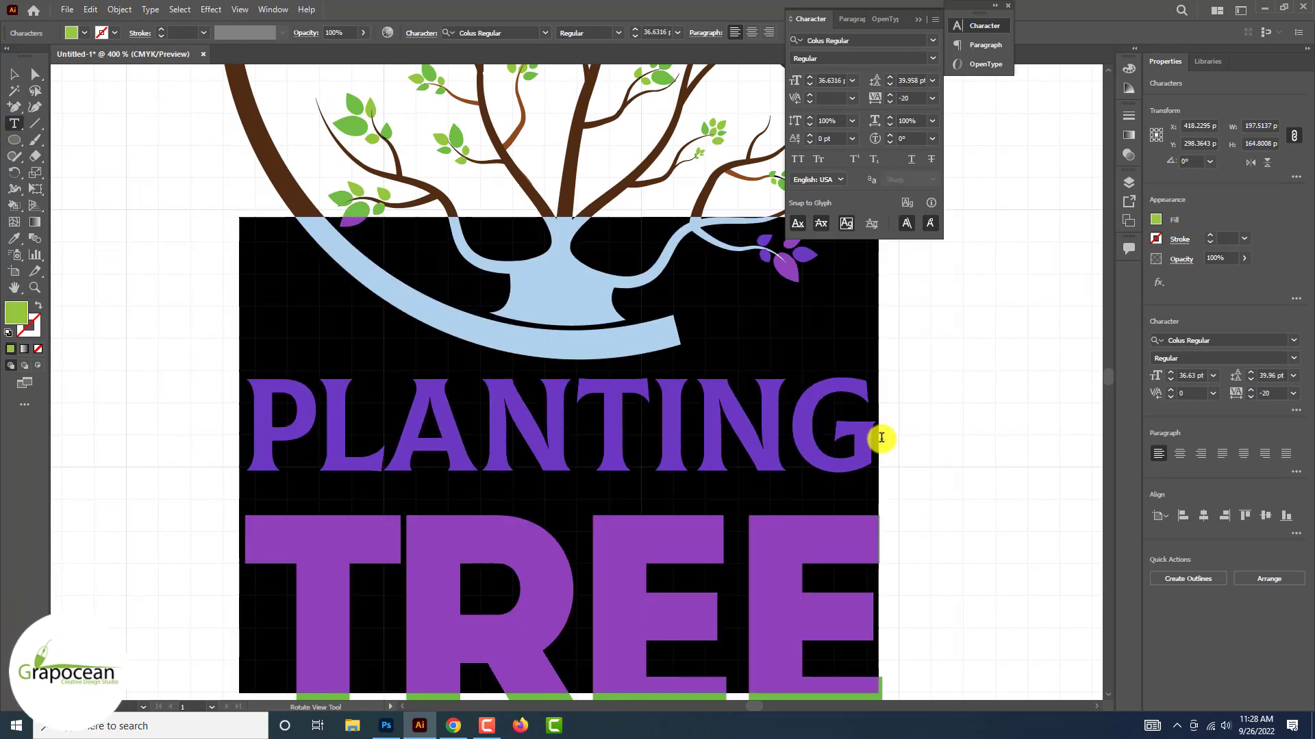
pyautogui.hotkey('alt', 'shift', 'Down')
pyautogui.hotkey('ctrl', 'shift', 'a')
pyautogui.hotkey('ctrl', '-')
pyautogui.hotkey('ctrl', '-')
pyautogui.hotkey('ctrl', '-')
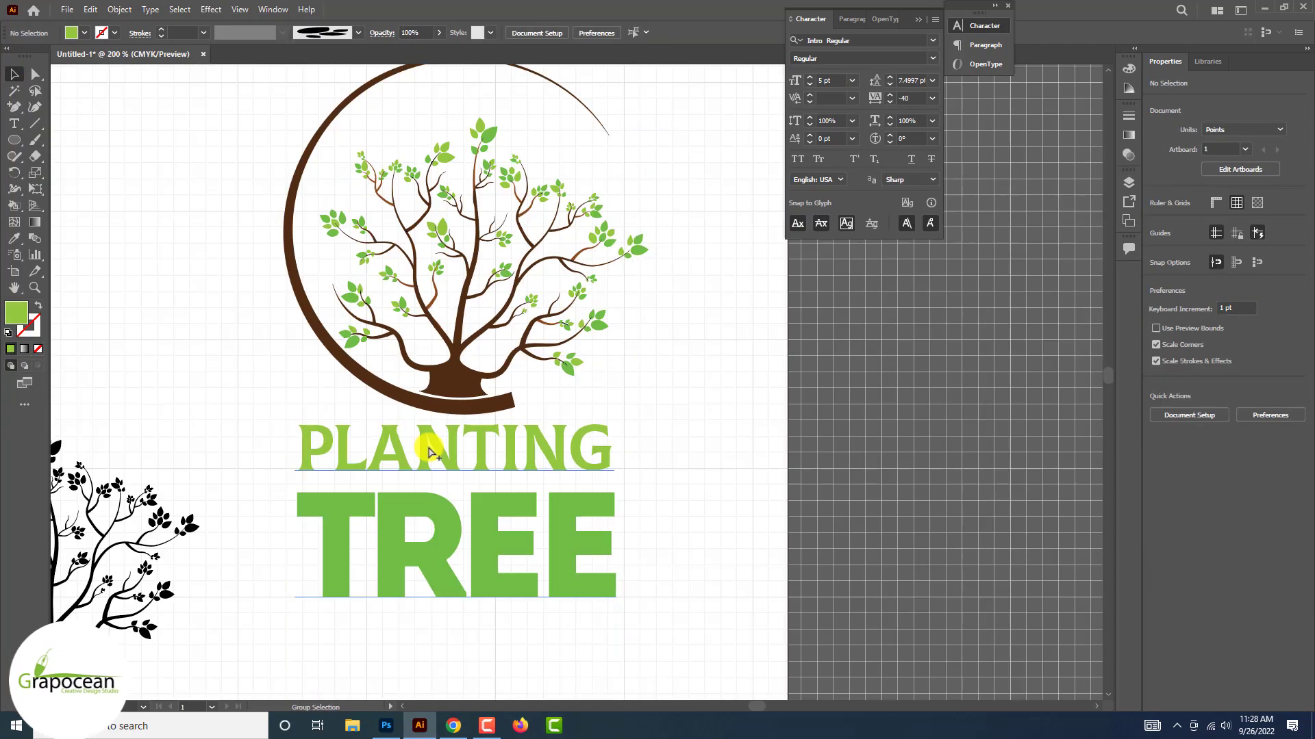